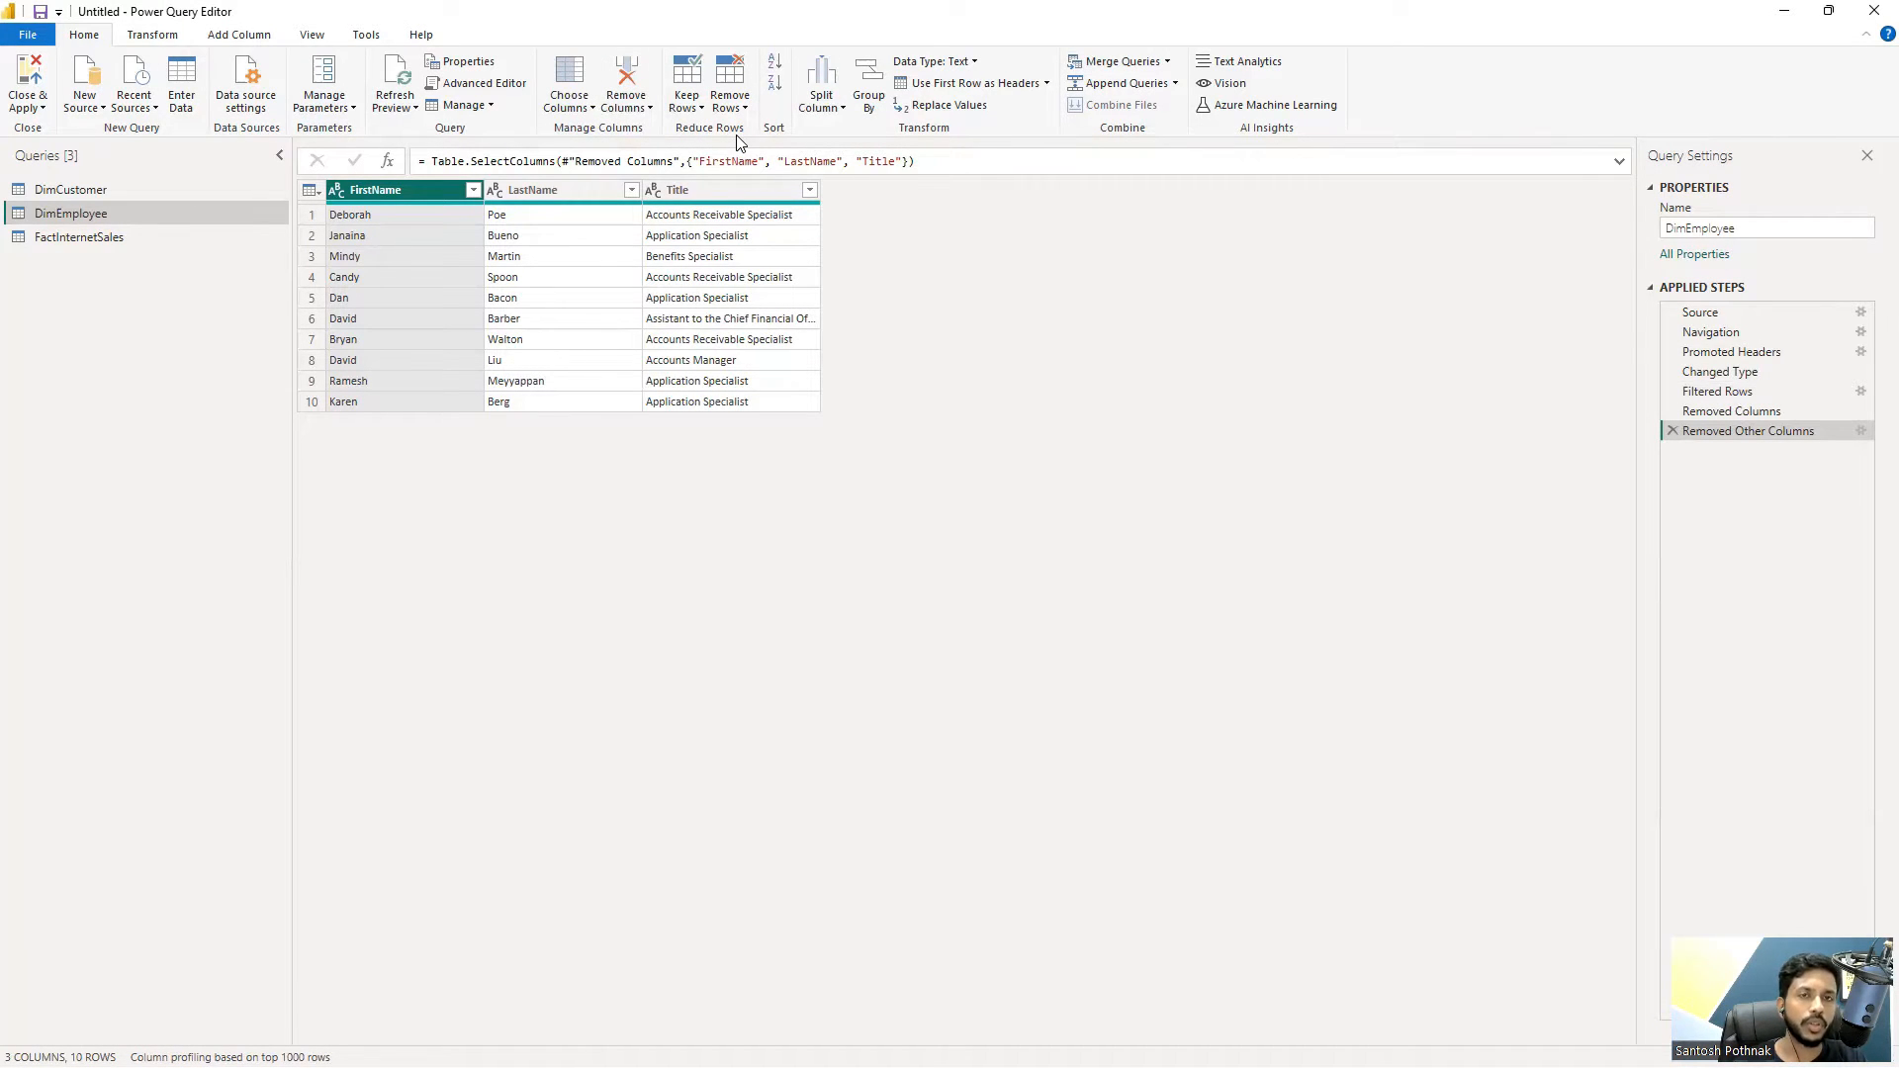
left_click(677, 115)
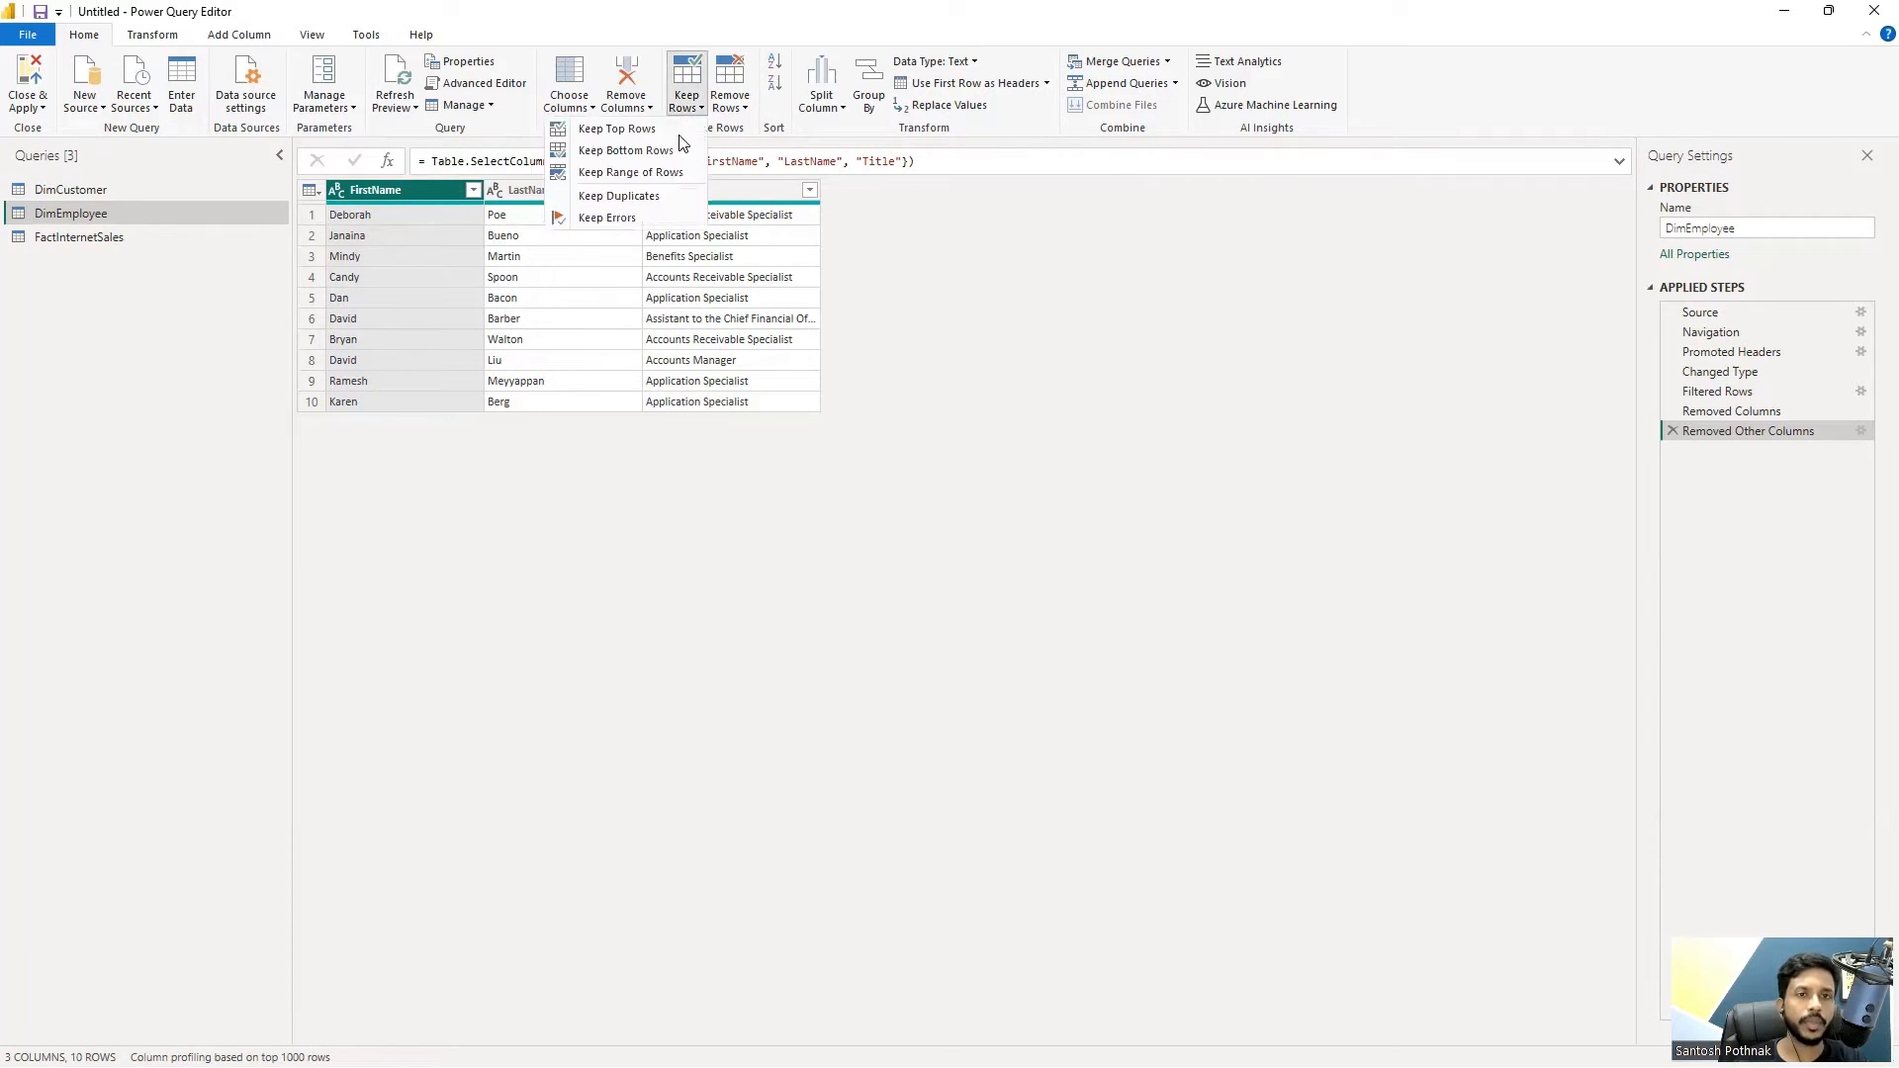
left_click(1006, 339)
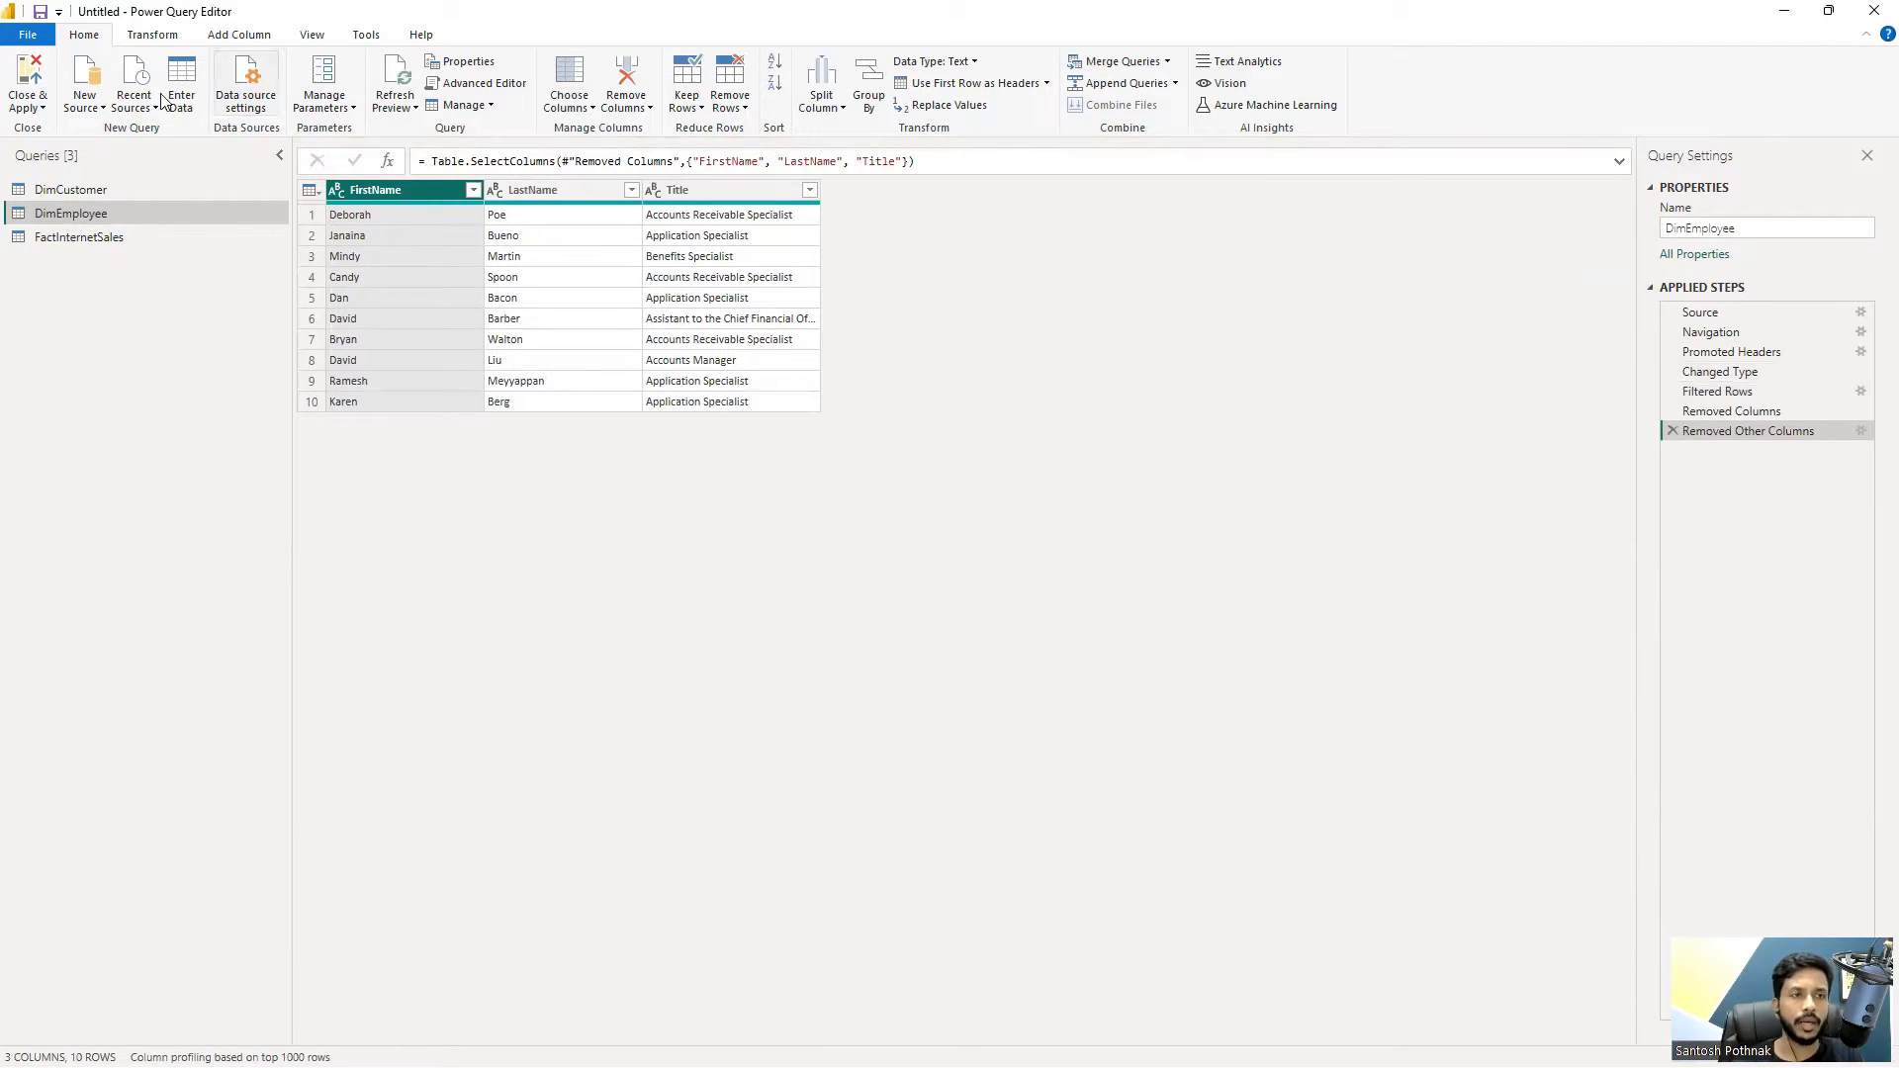
View the FactInternetSales query and switch to the DimCustomer query.
left_click(87, 240)
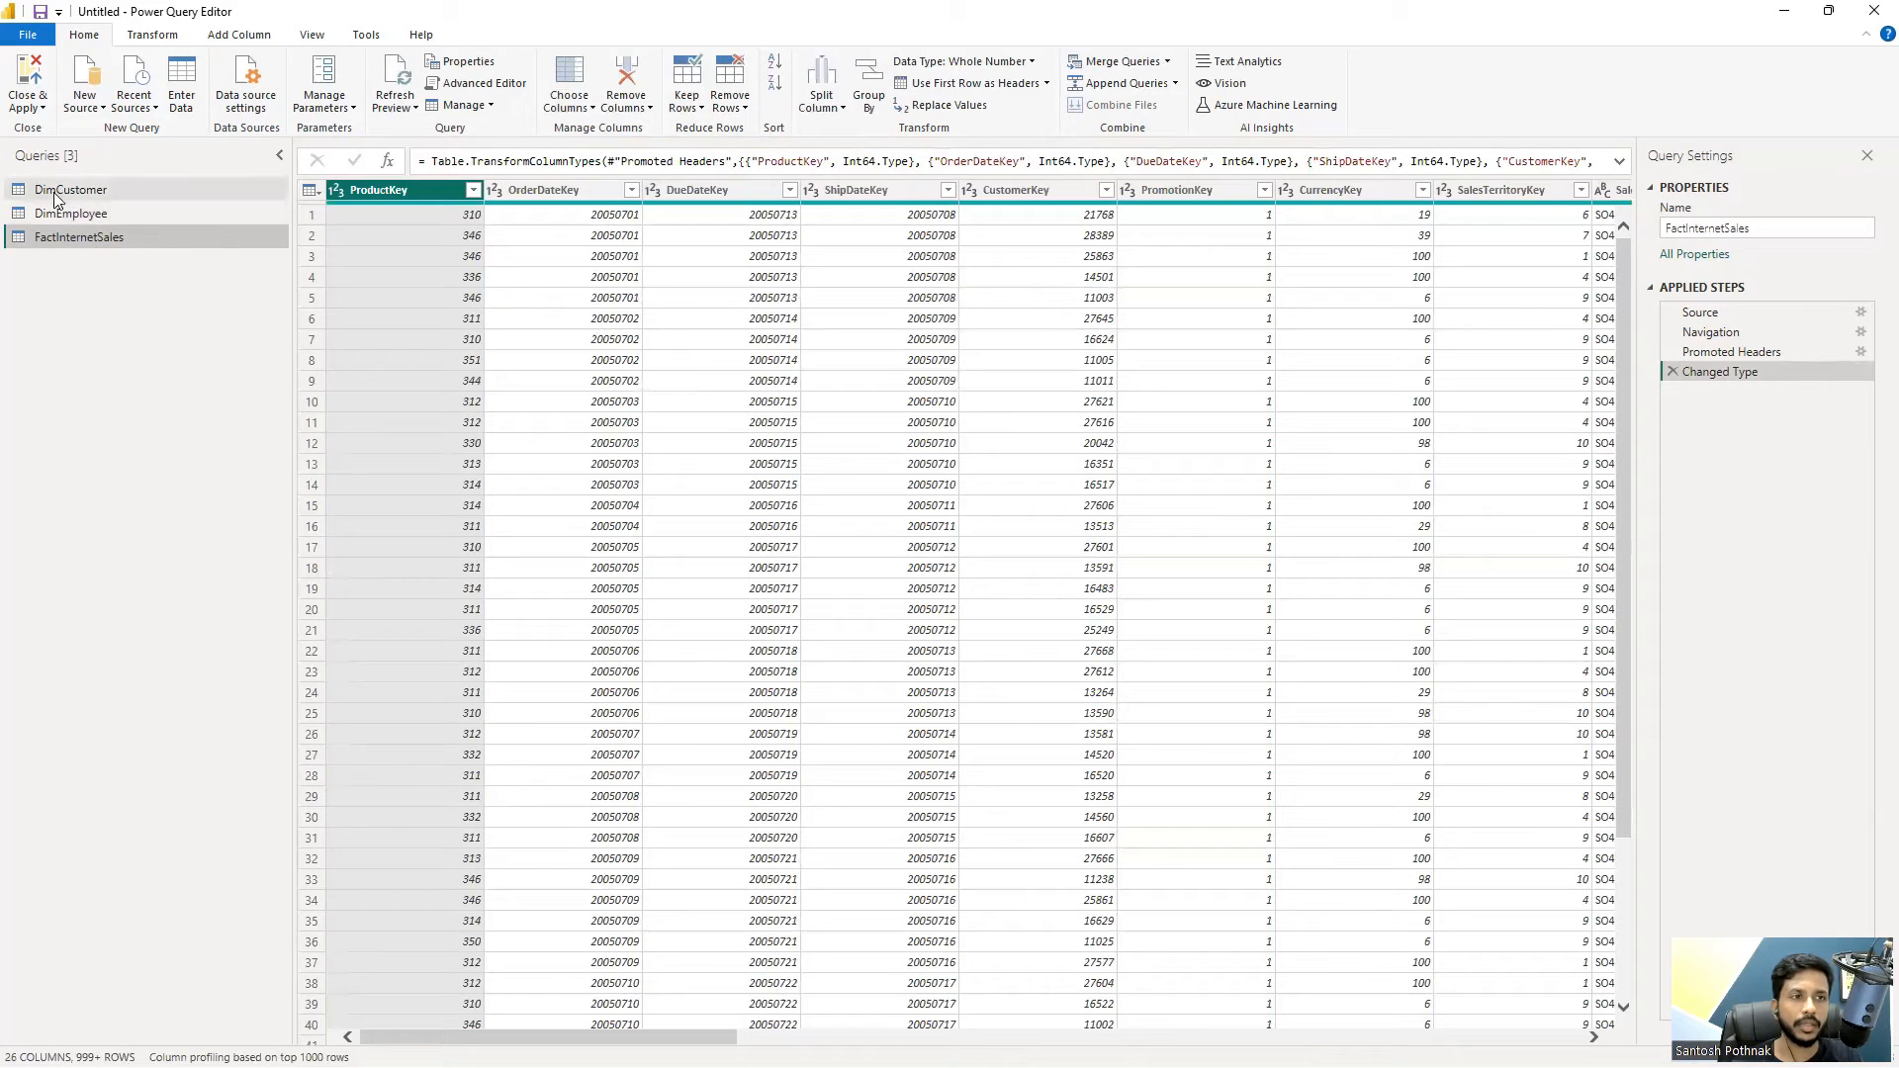
left_click(78, 195)
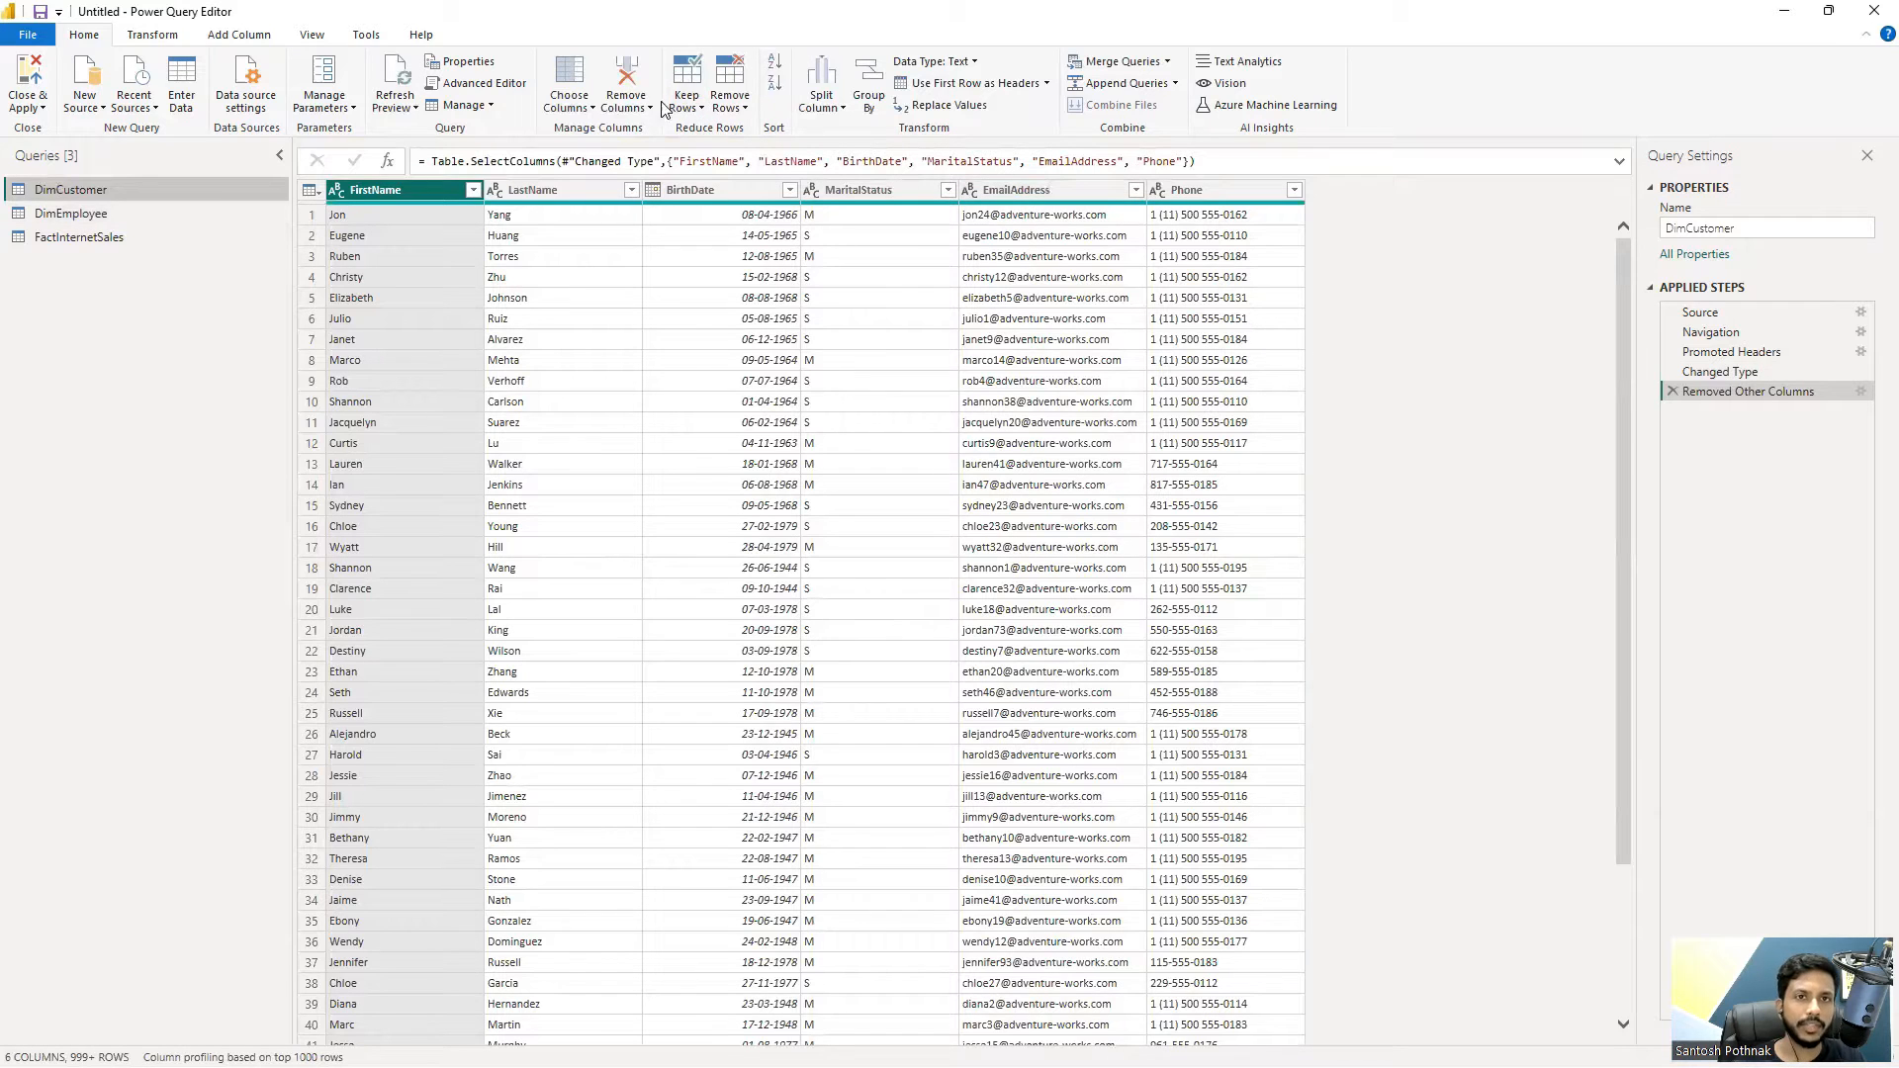
Keep only the top 20 rows of the DimCustomer query and delete that applied step.
left_click(699, 112)
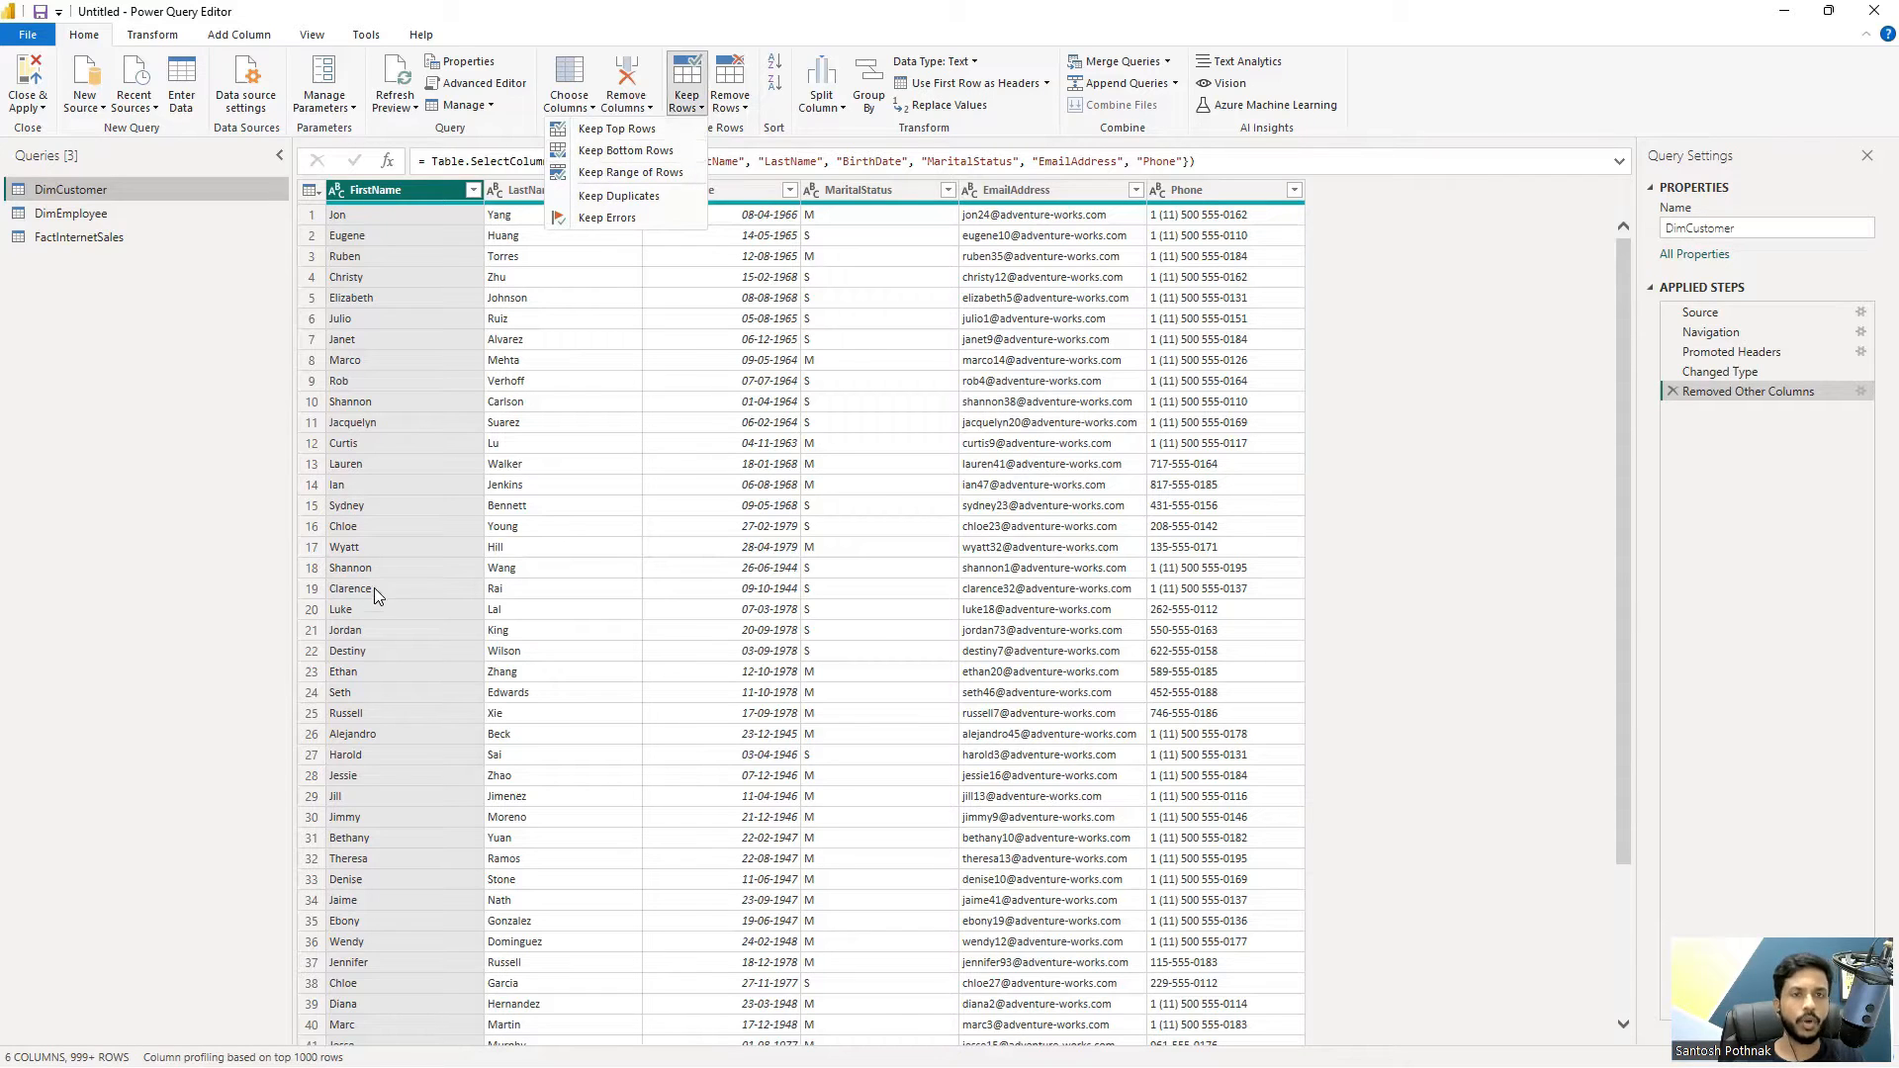
left_click(633, 130)
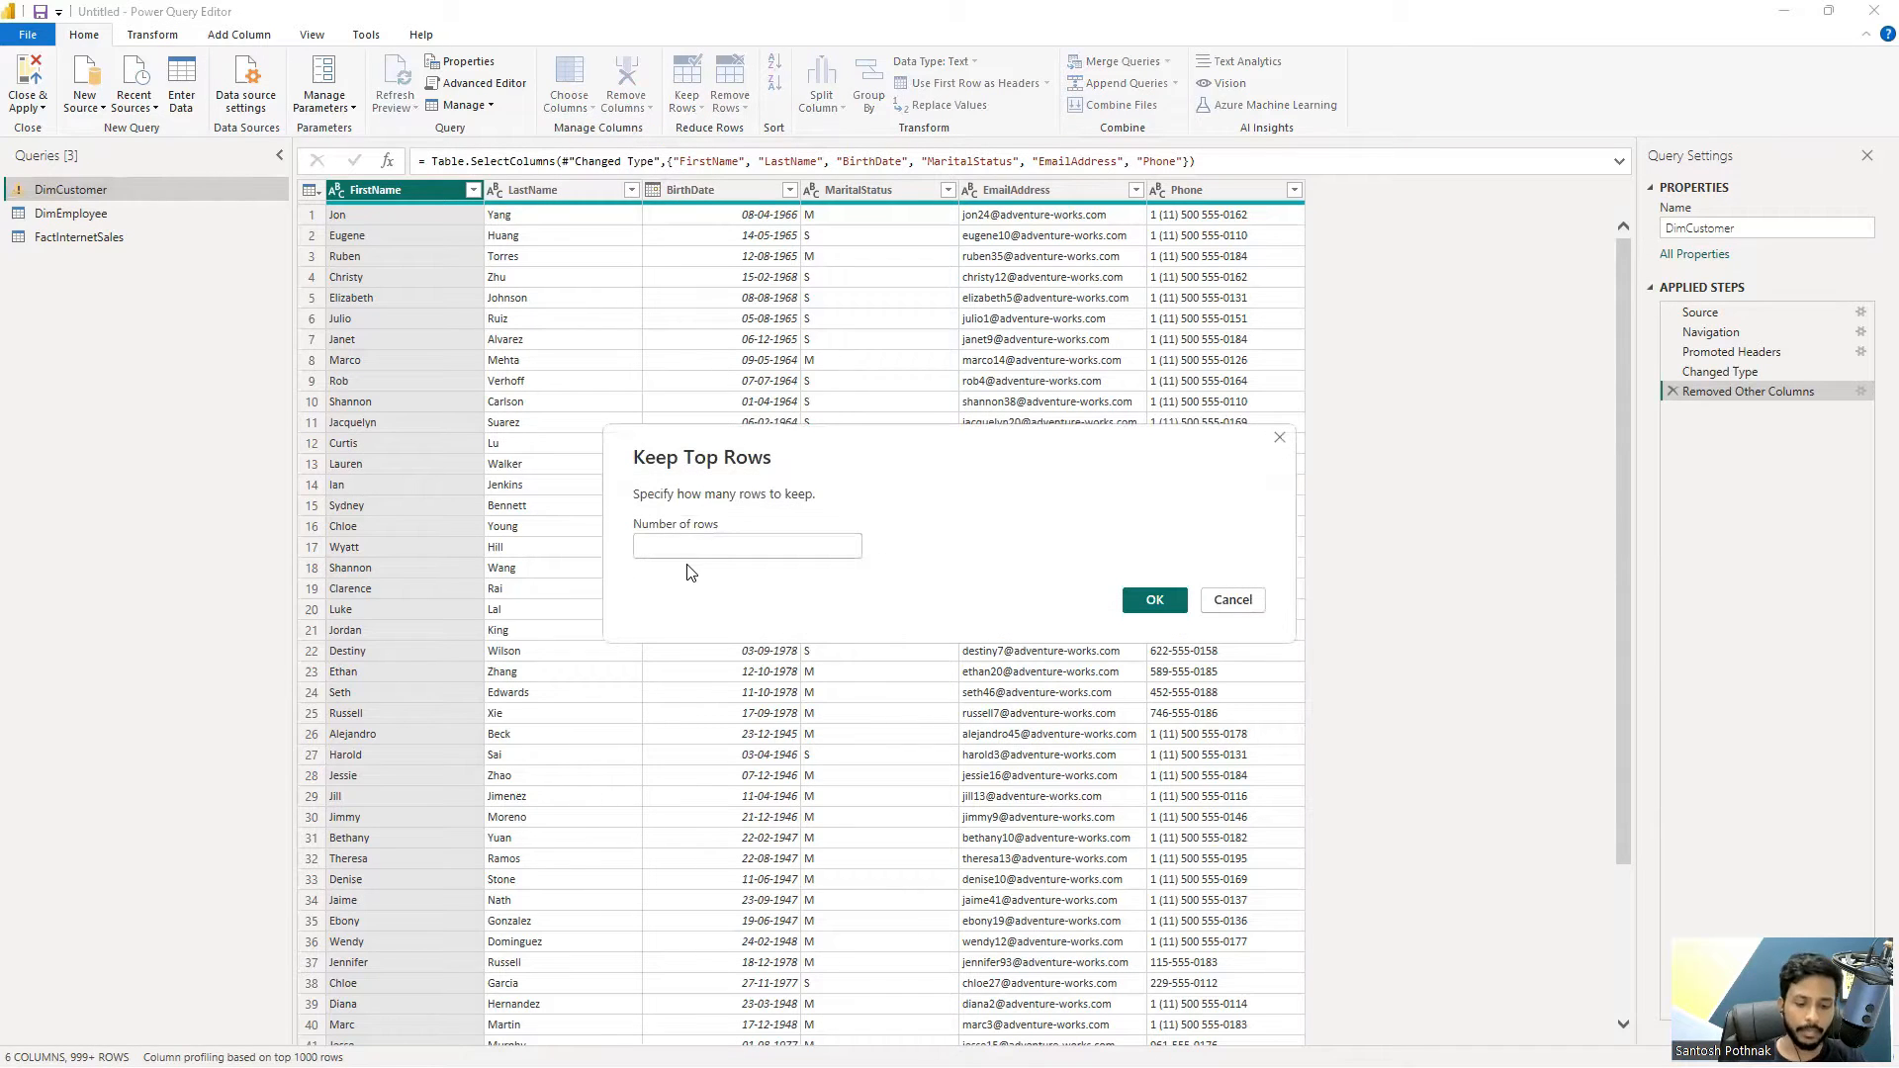
type("20")
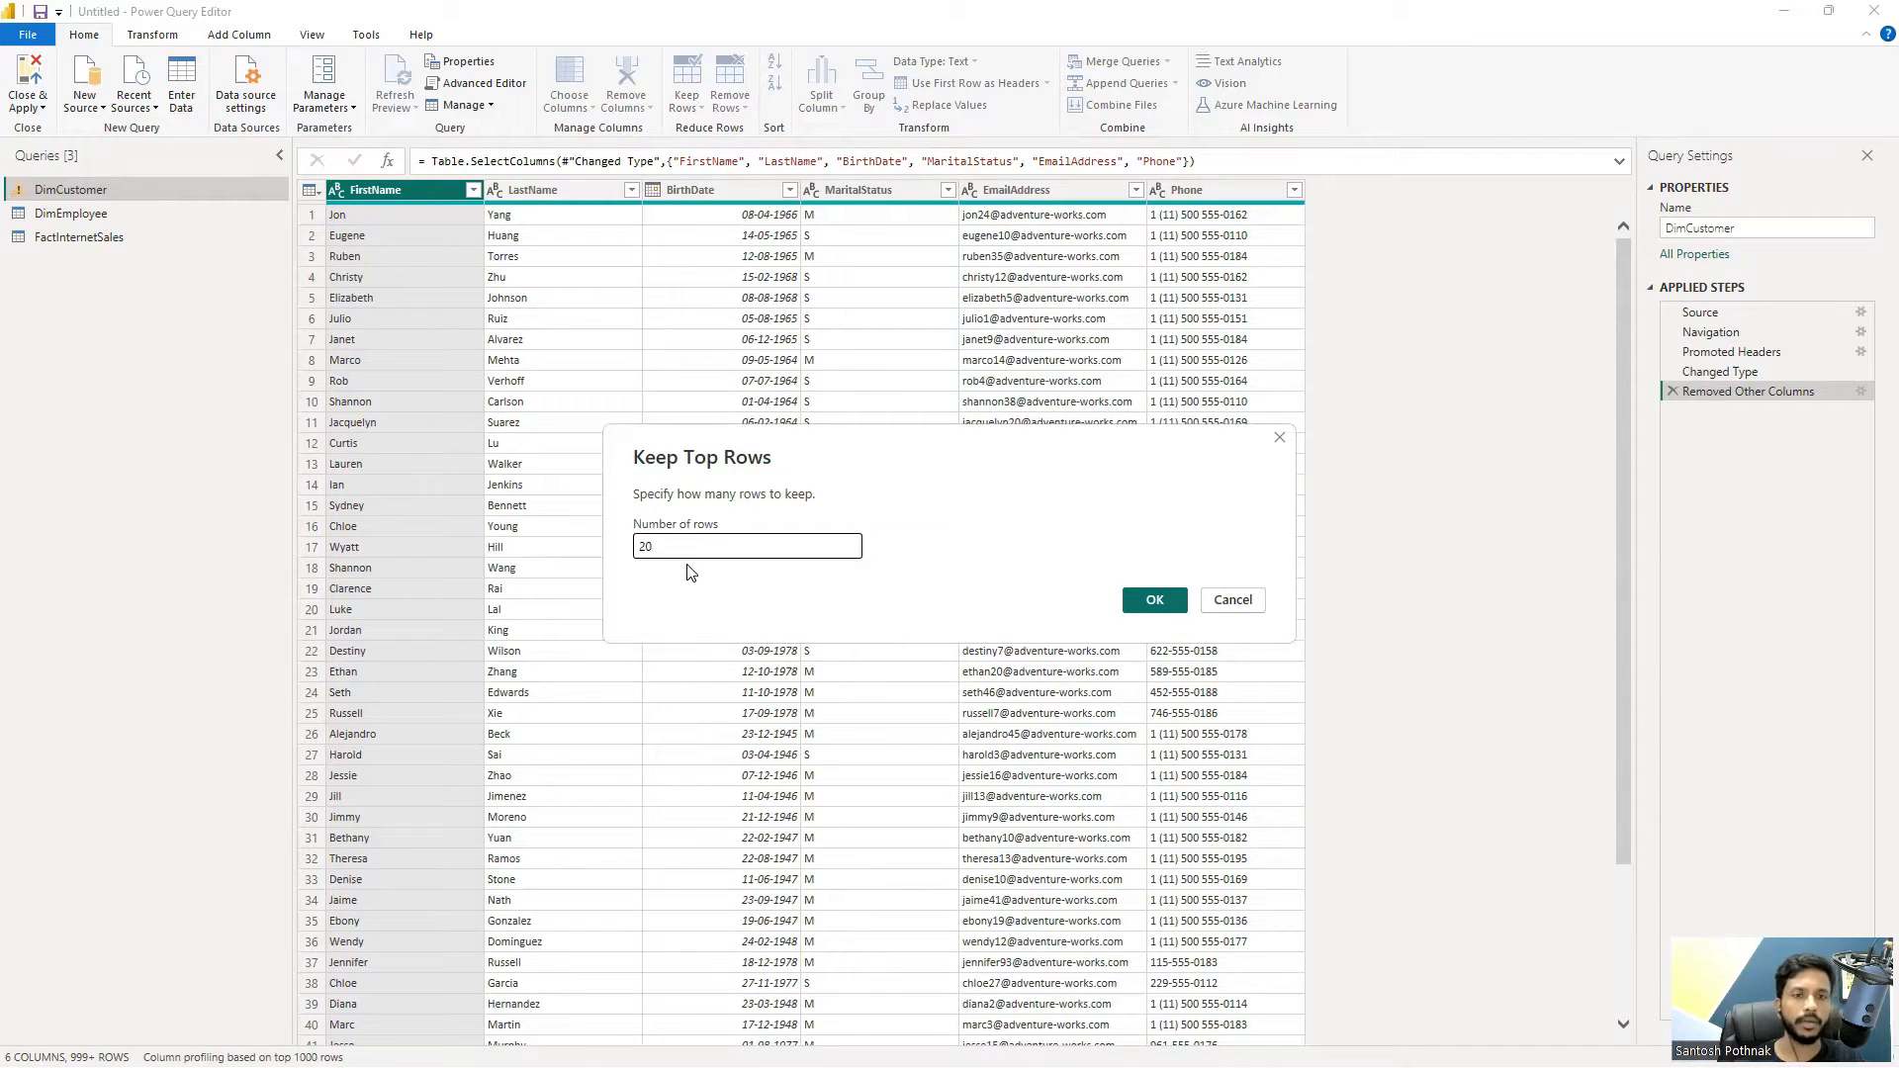
left_click(1138, 600)
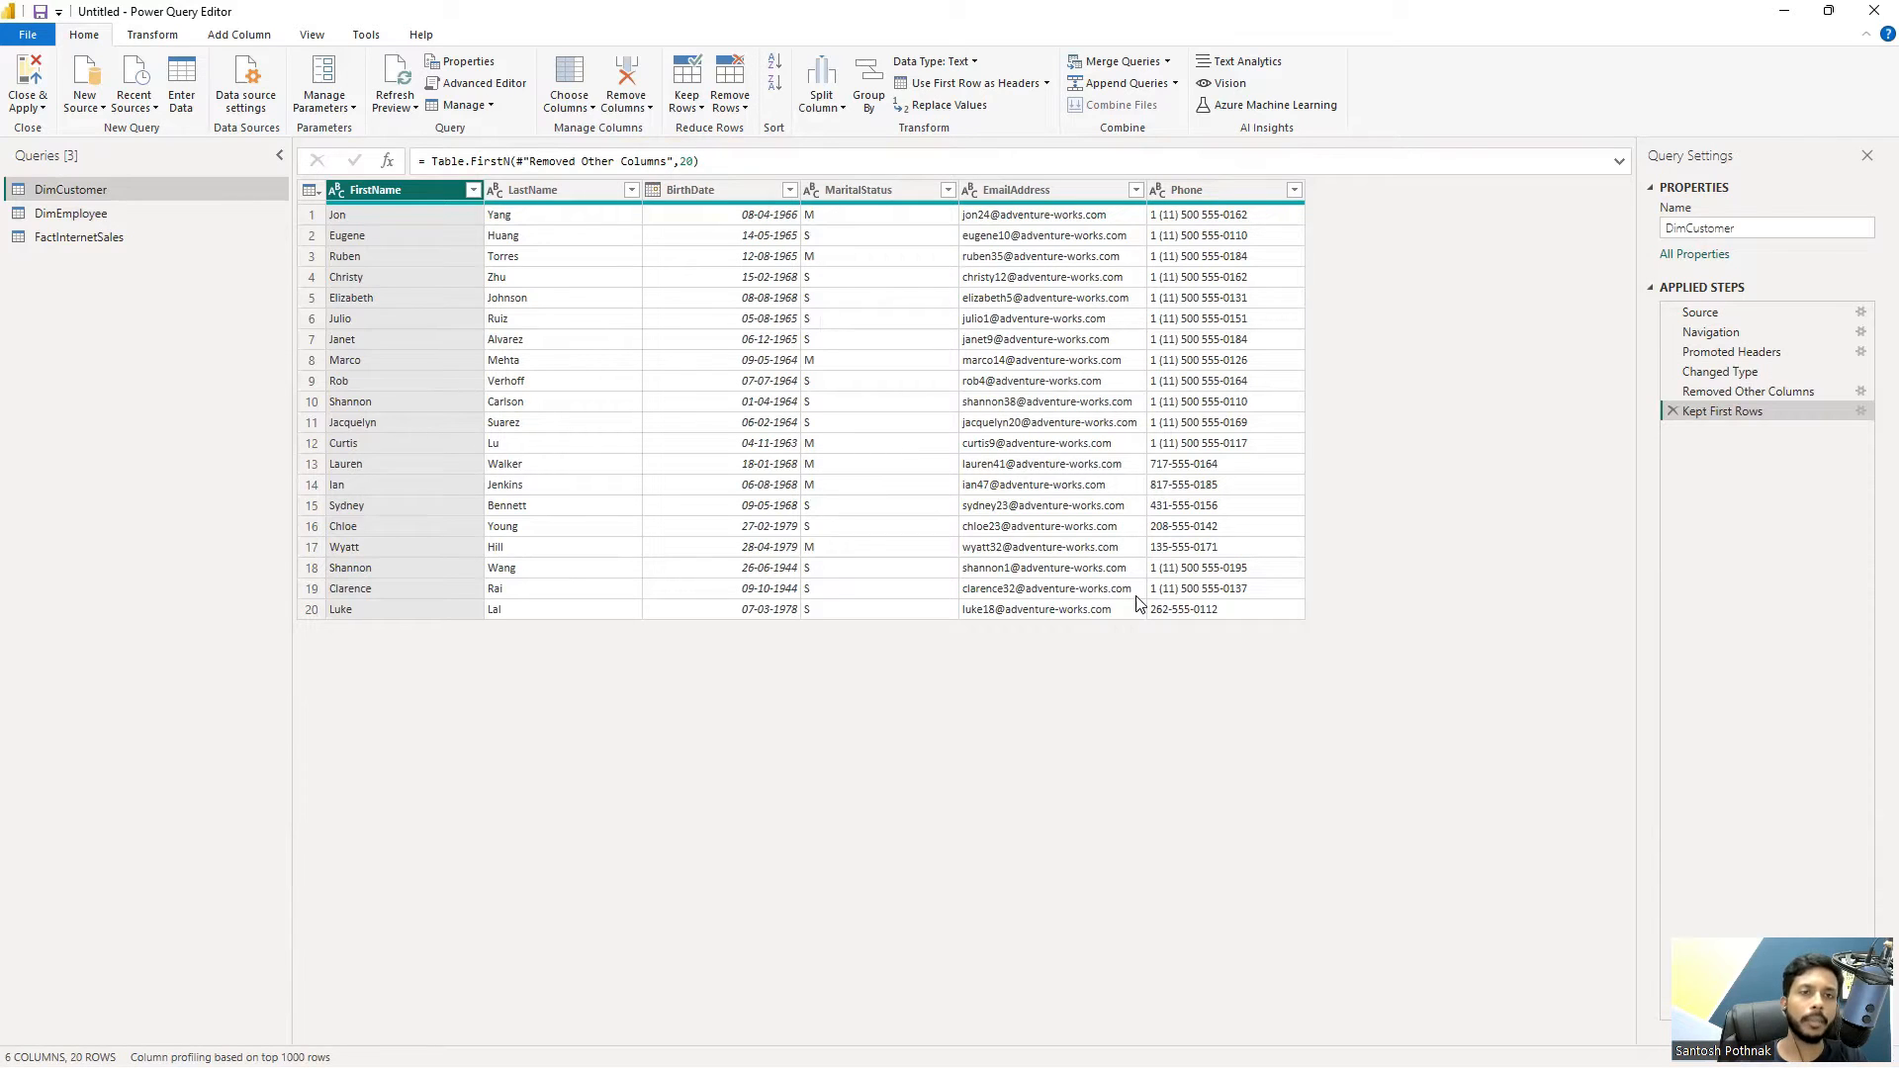
left_click(1670, 413)
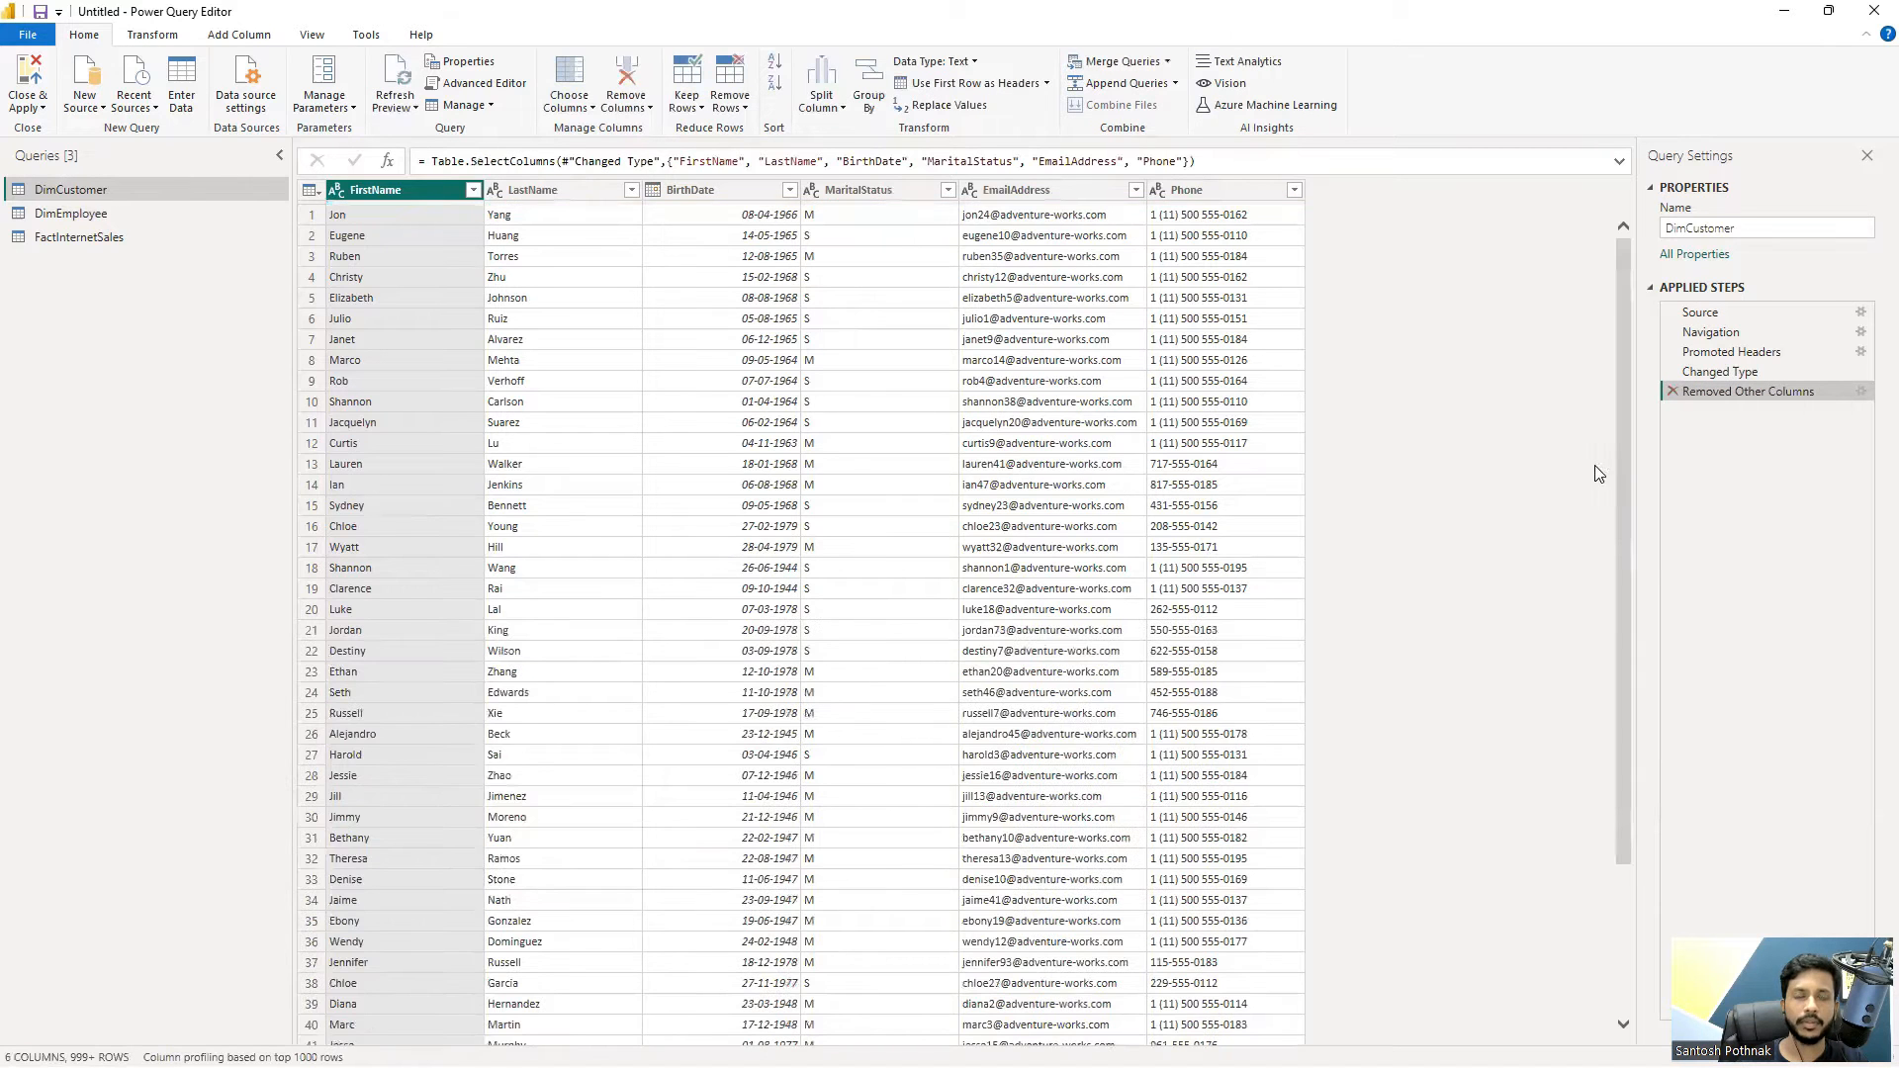
Keep only the bottom 5 rows of the DimCustomer query and delete that applied step.
left_click(685, 115)
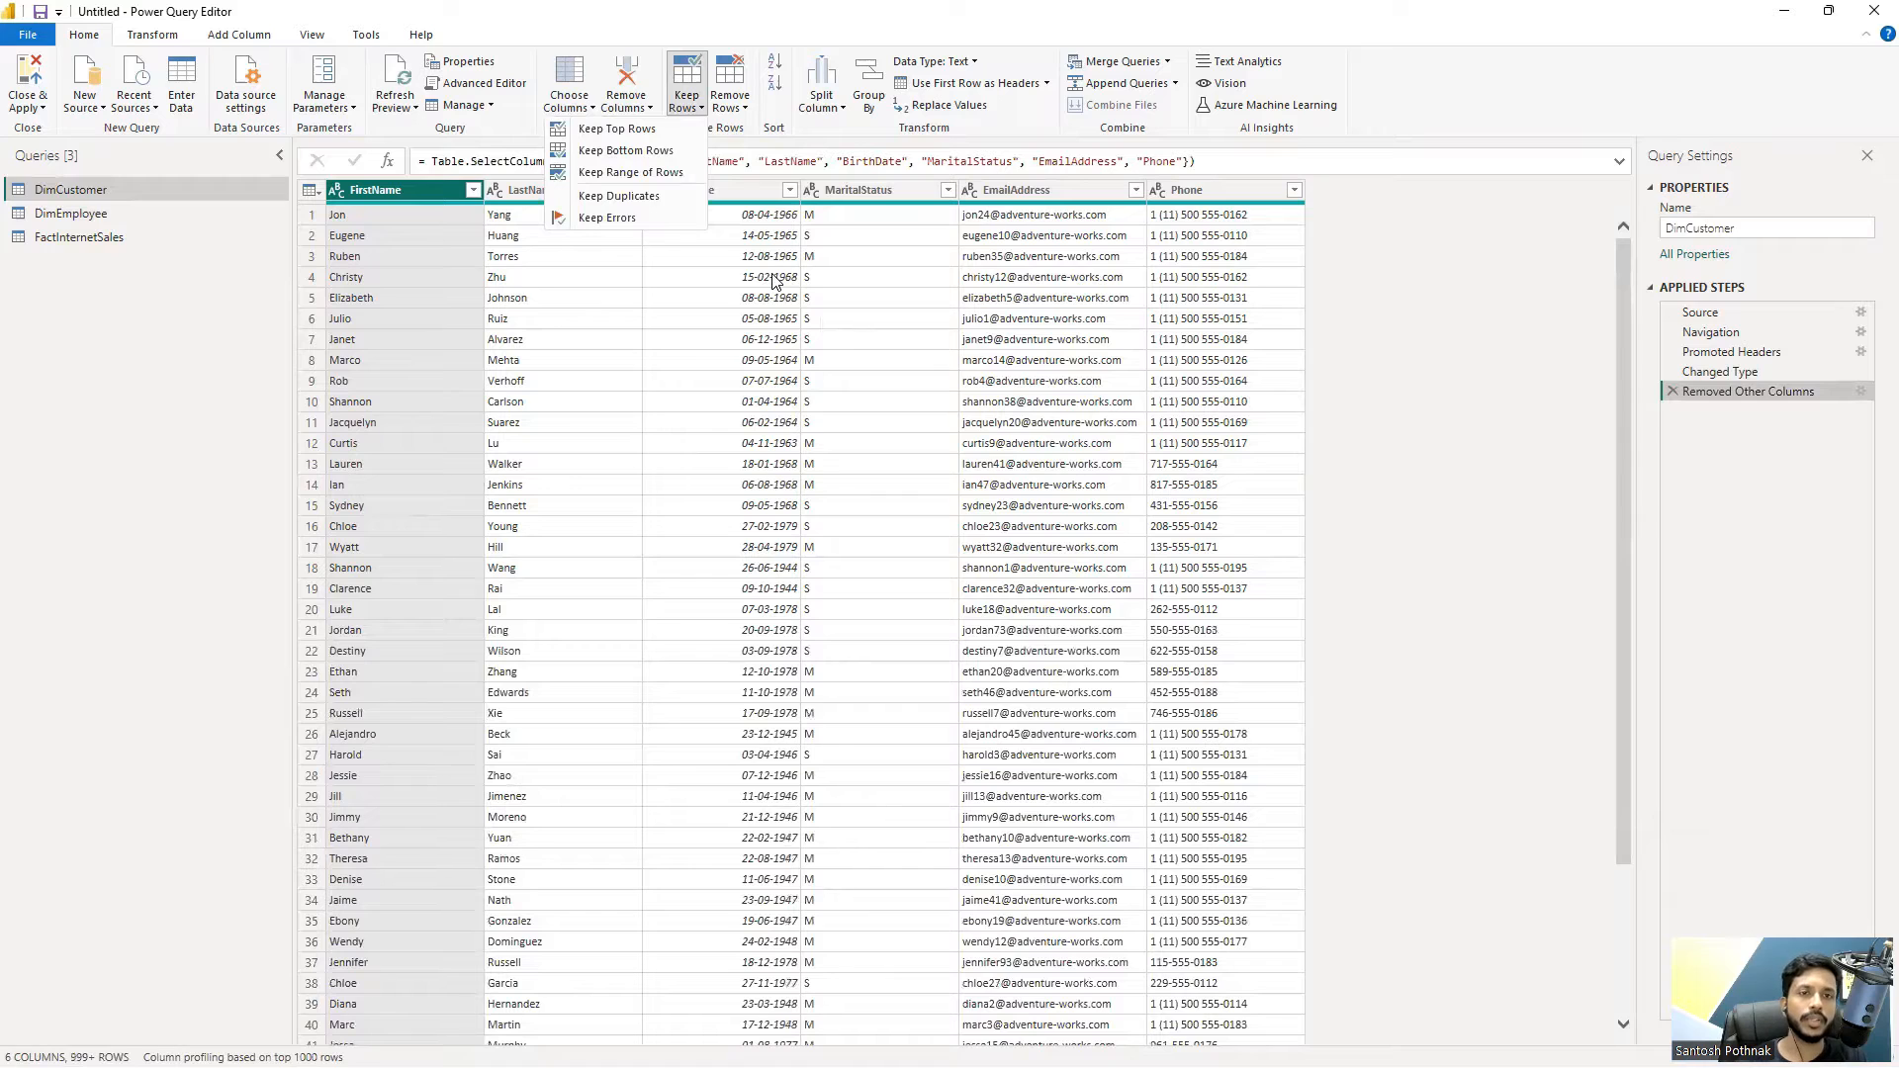
left_click(638, 151)
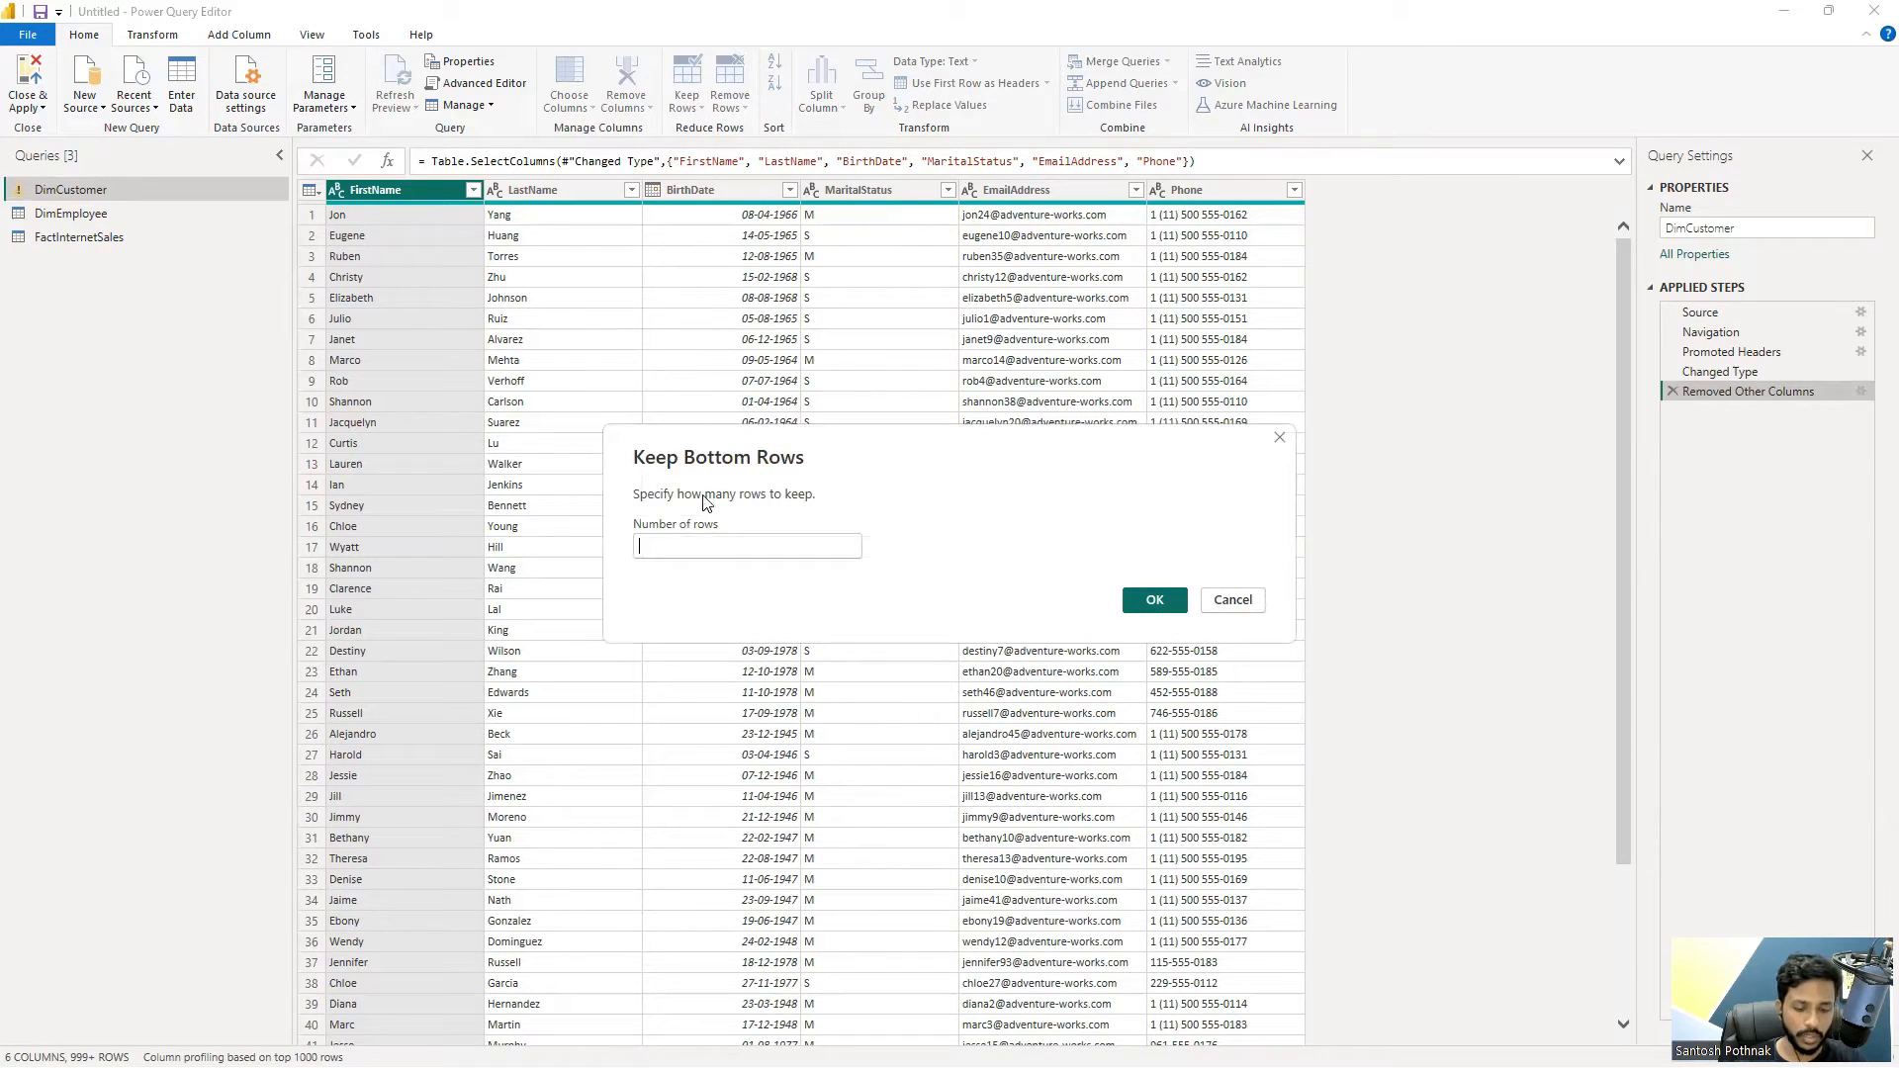
type("5")
left_click(1154, 601)
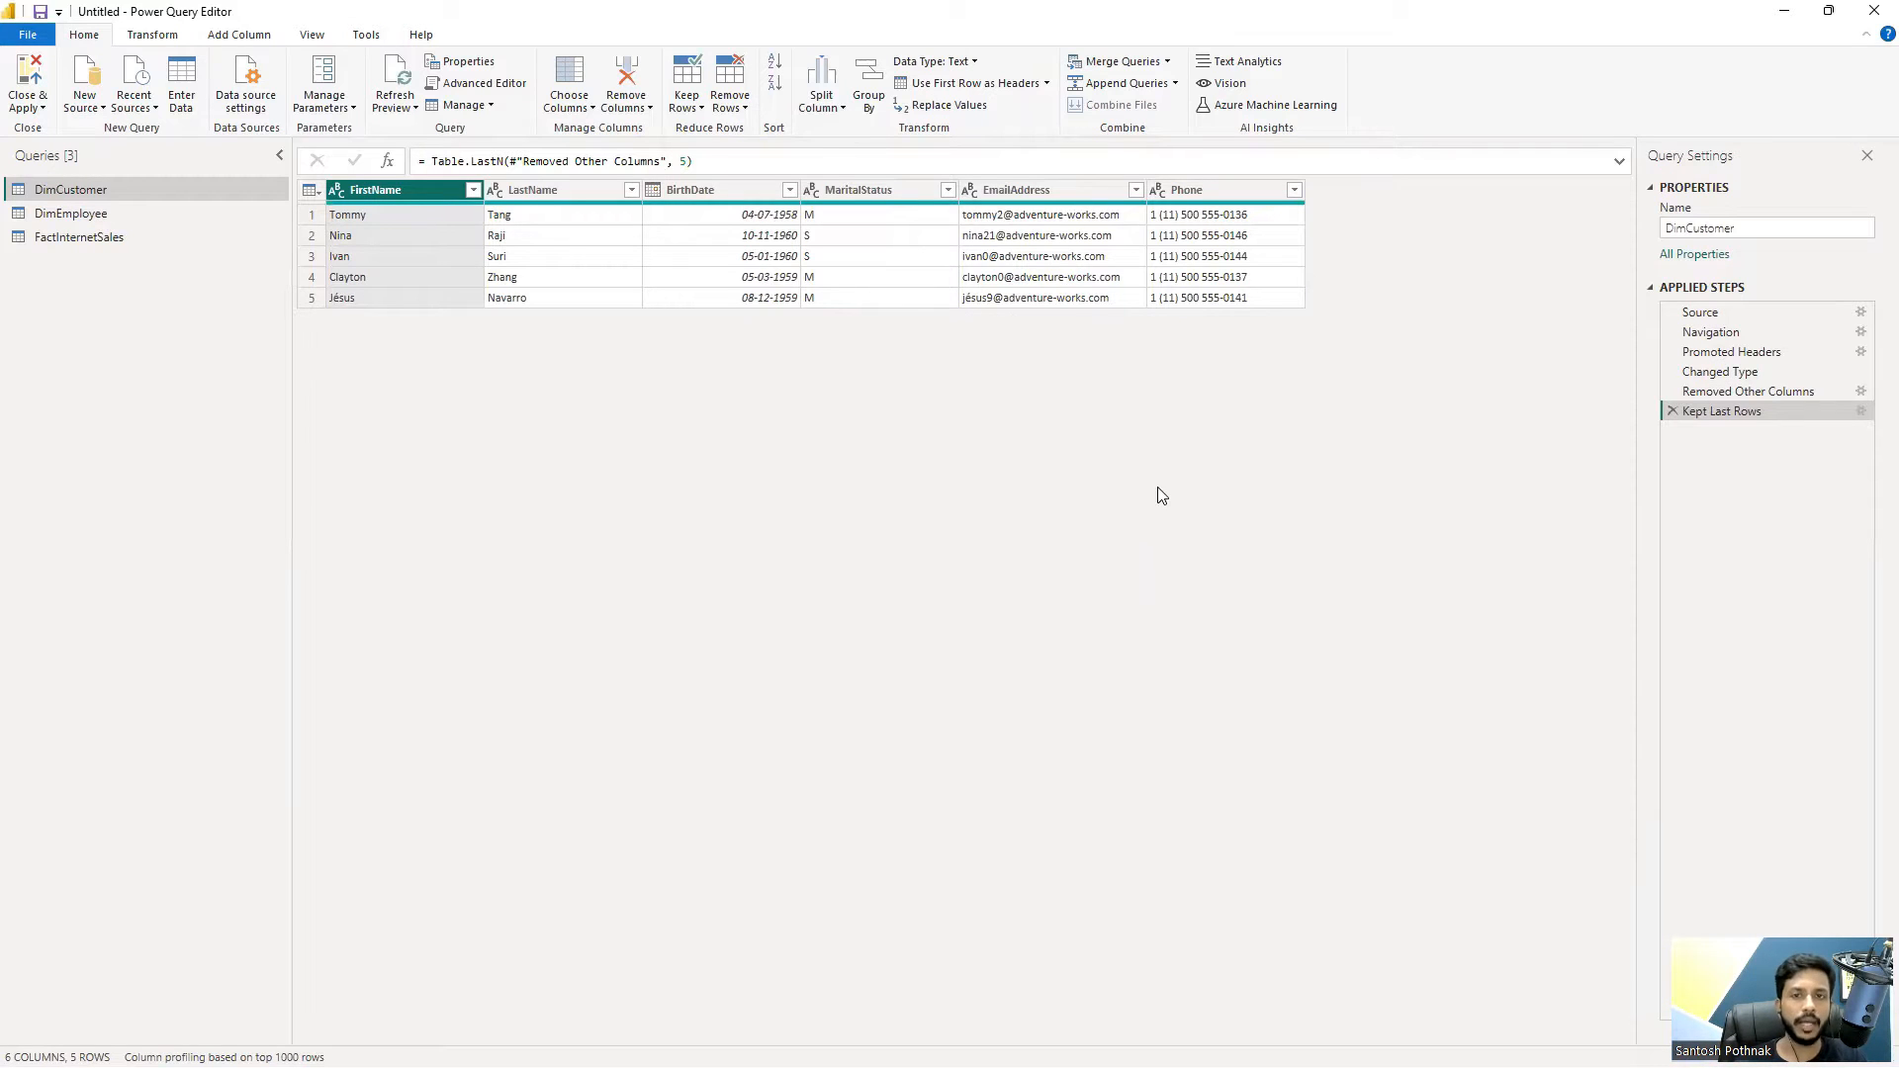
left_click(1672, 411)
Keep a range of 20 rows in the DimCustomer query, with row 11 as the first row.
left_click(684, 103)
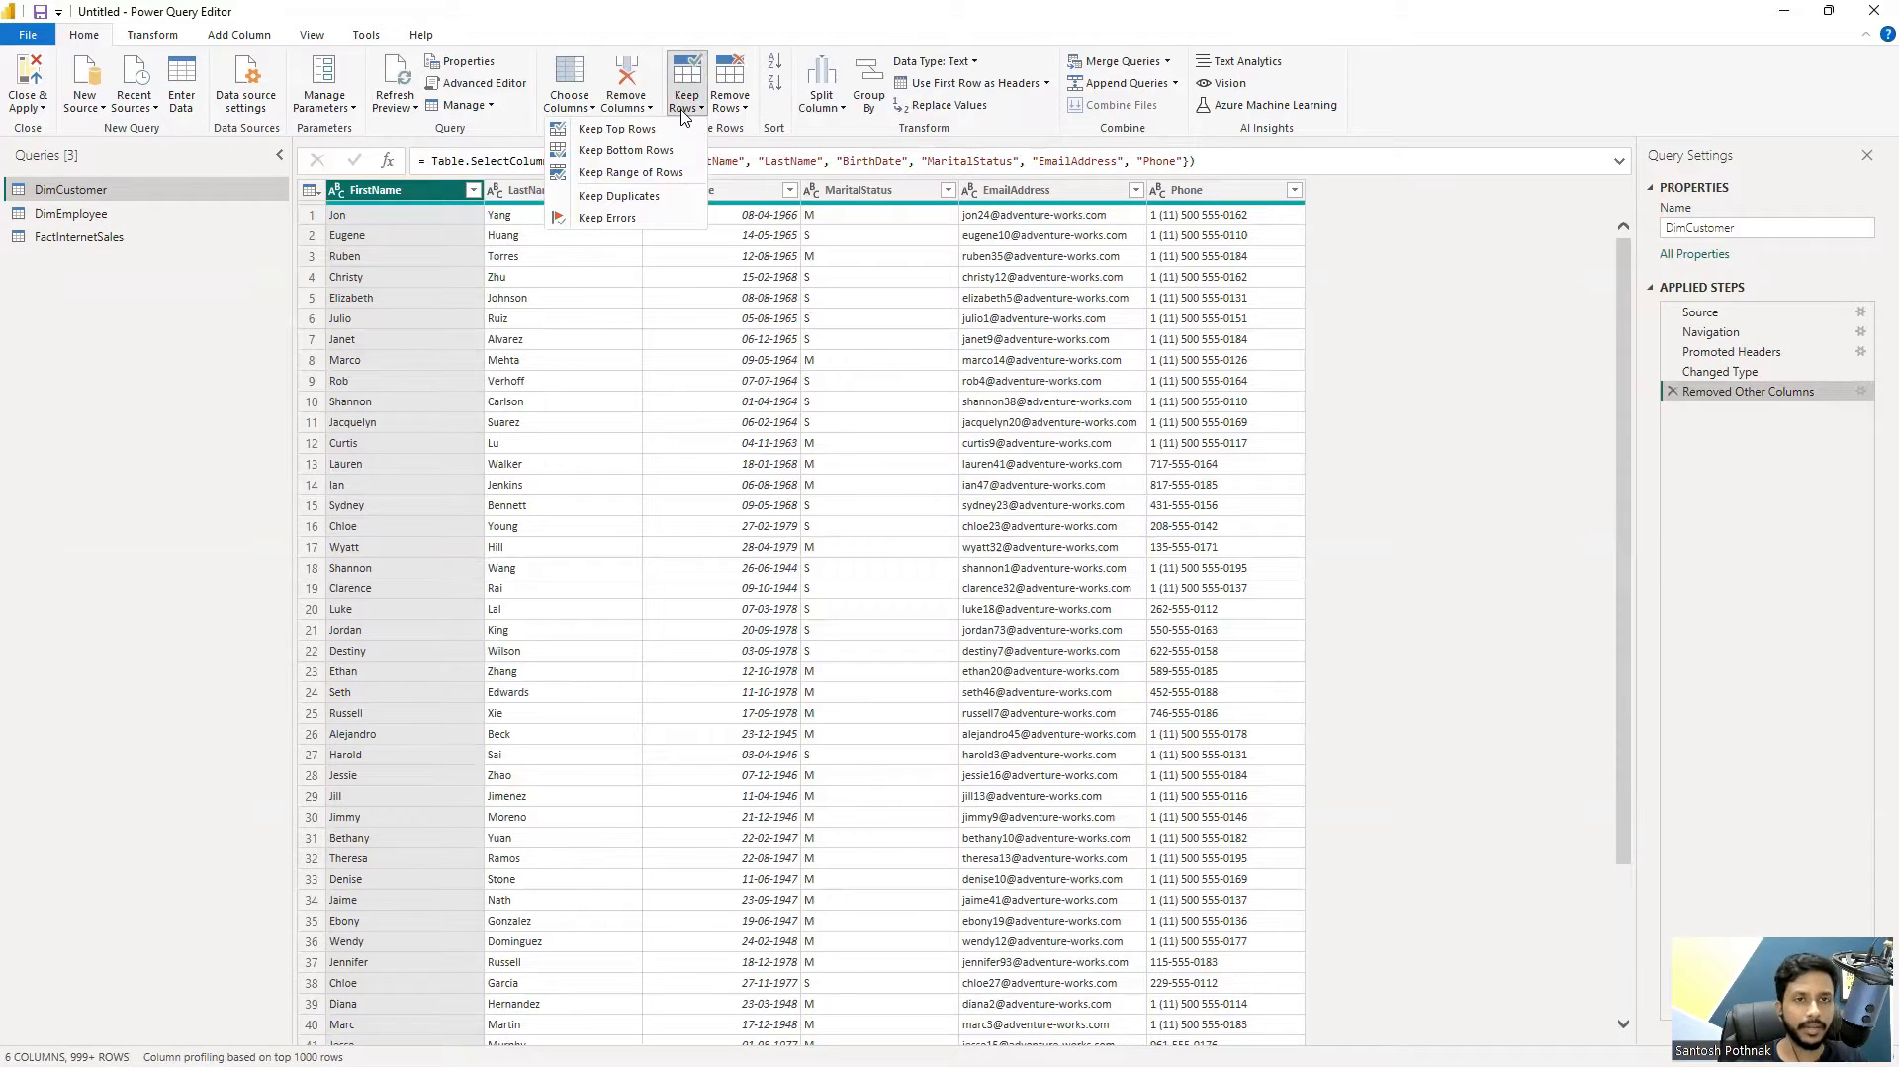
left_click(679, 171)
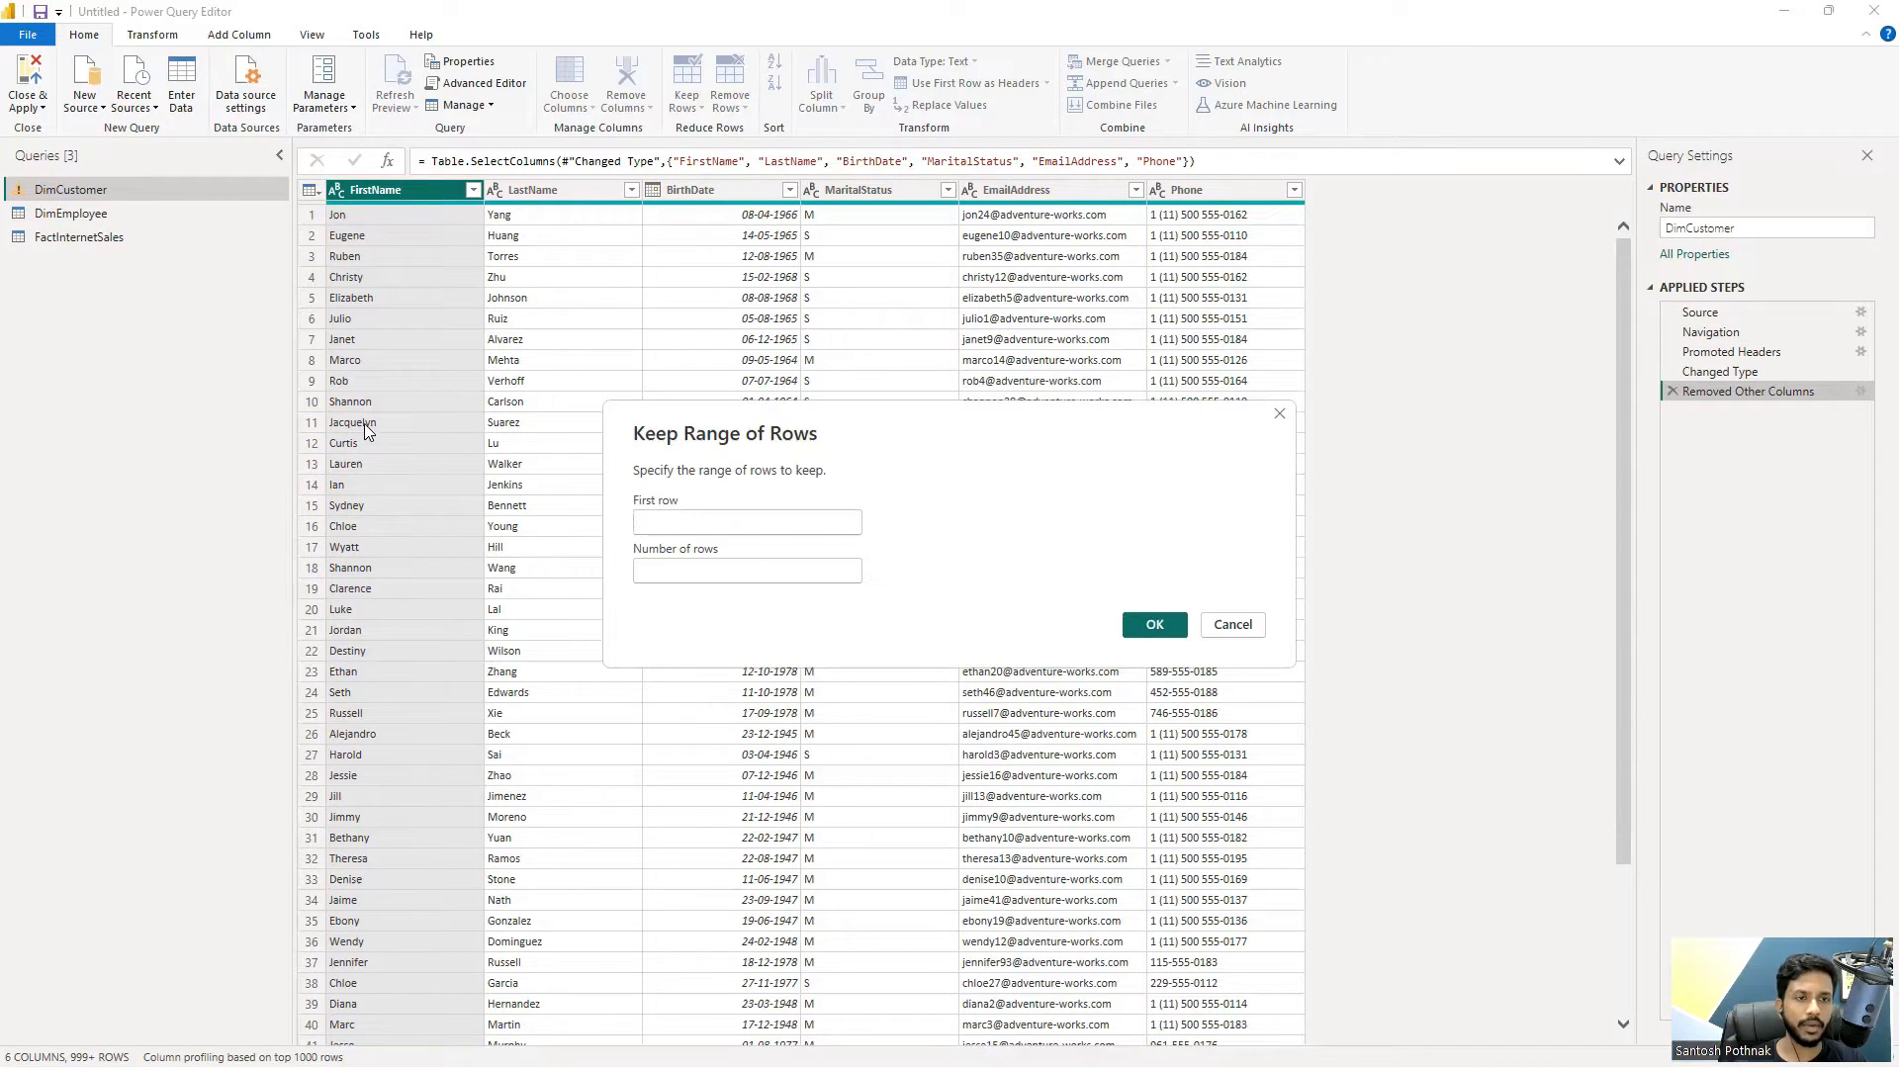
type("11")
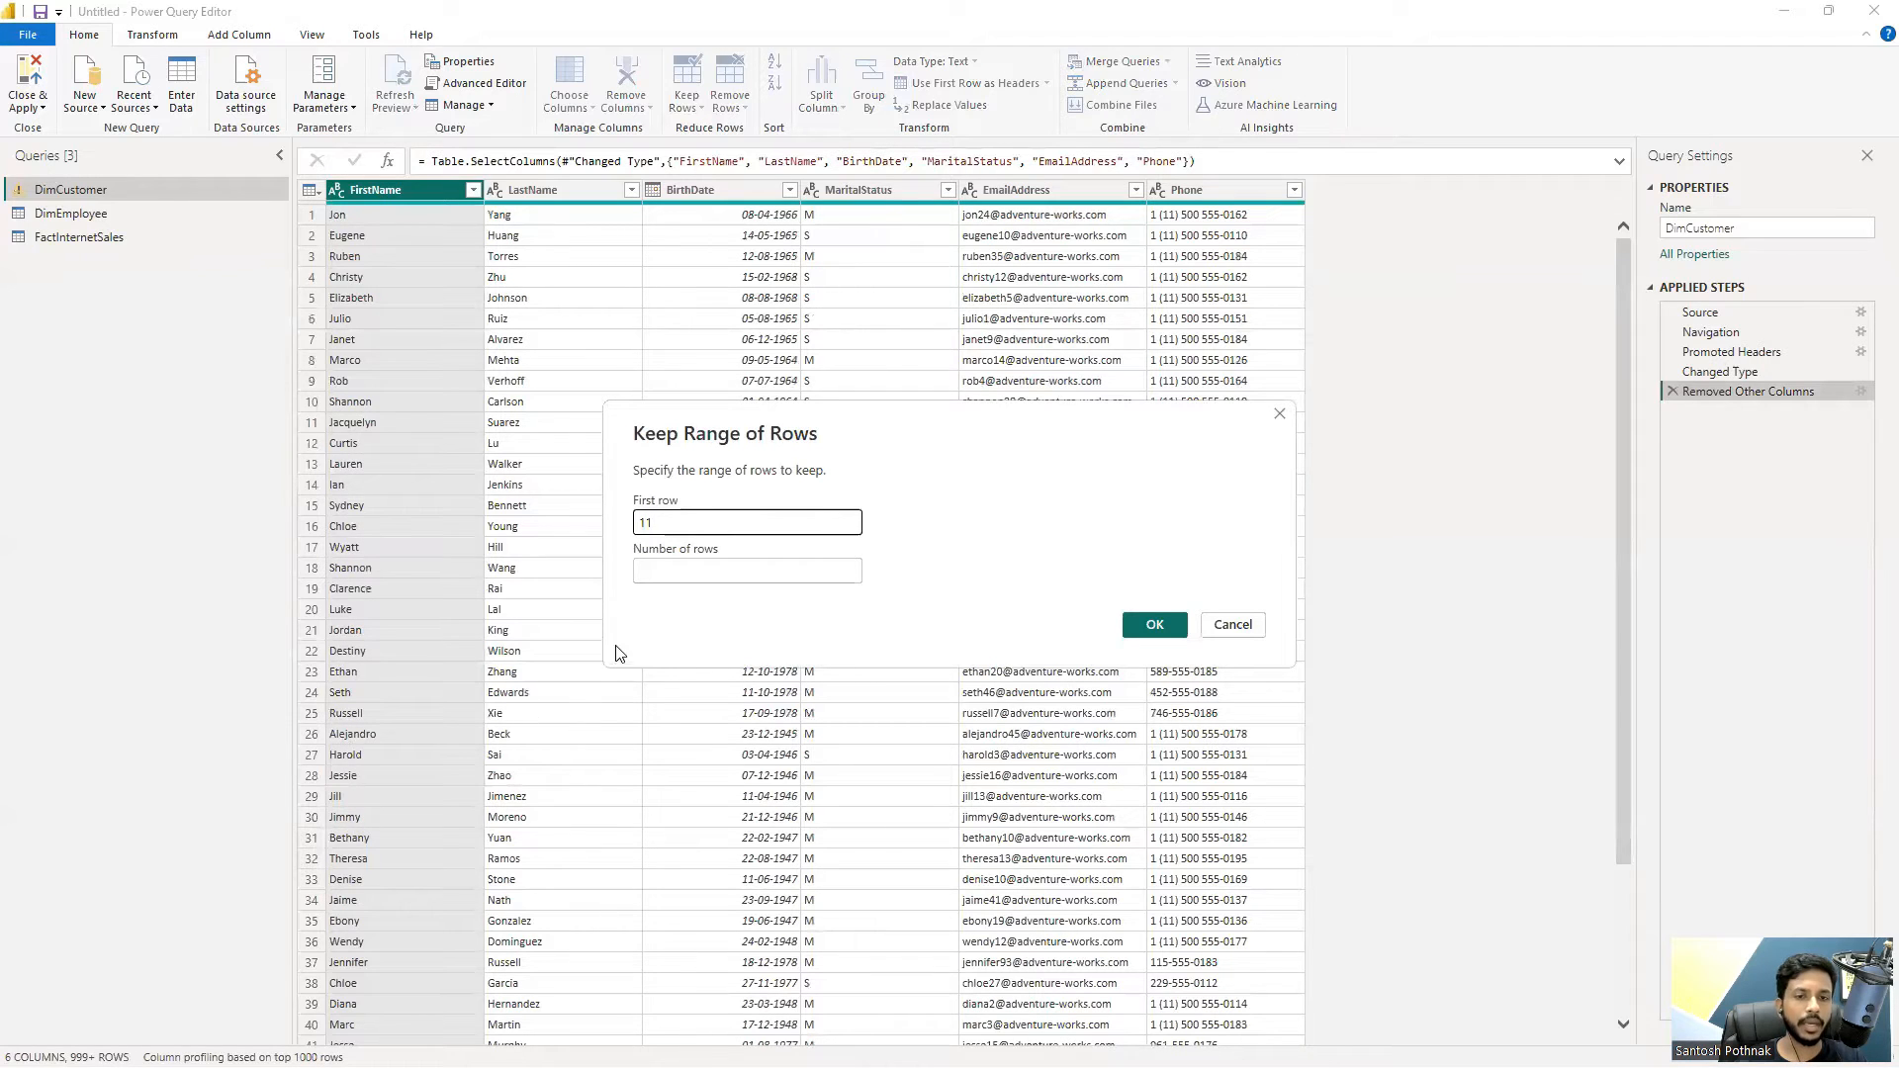
left_click(665, 565)
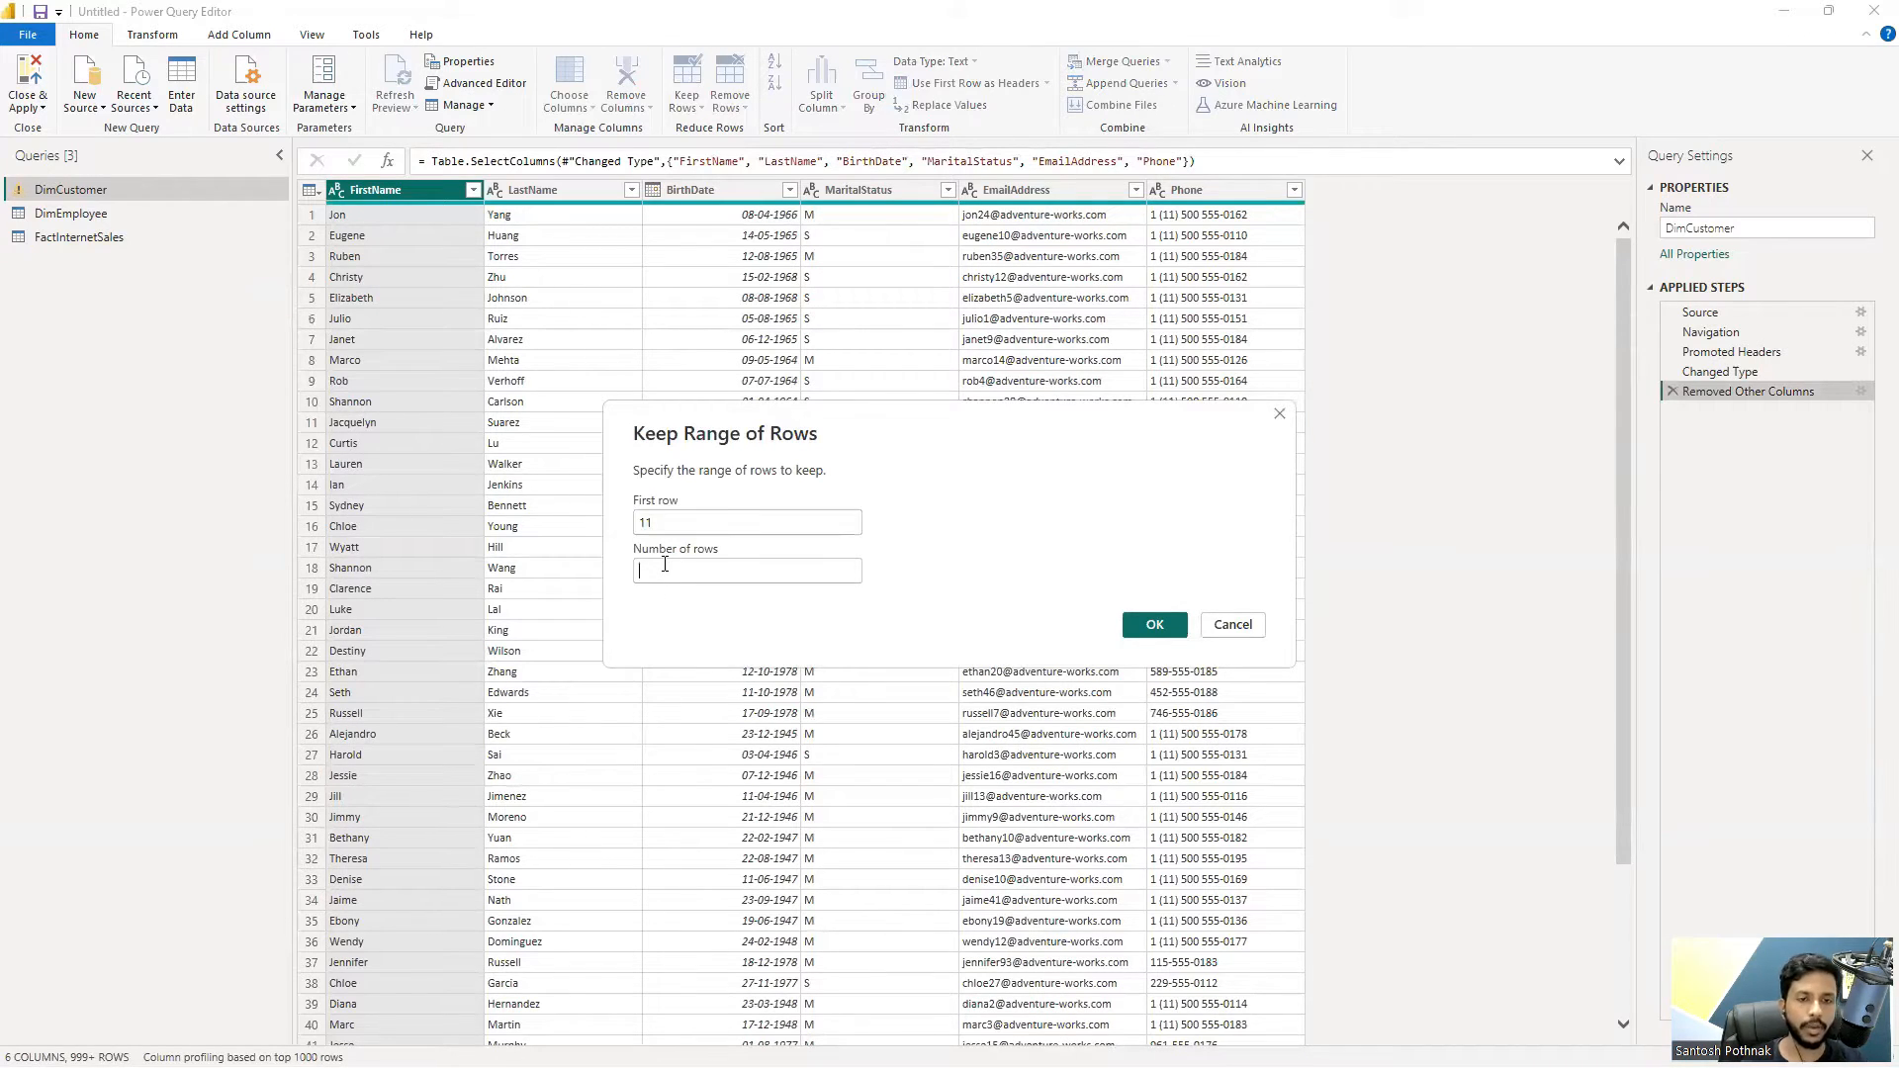
type("20")
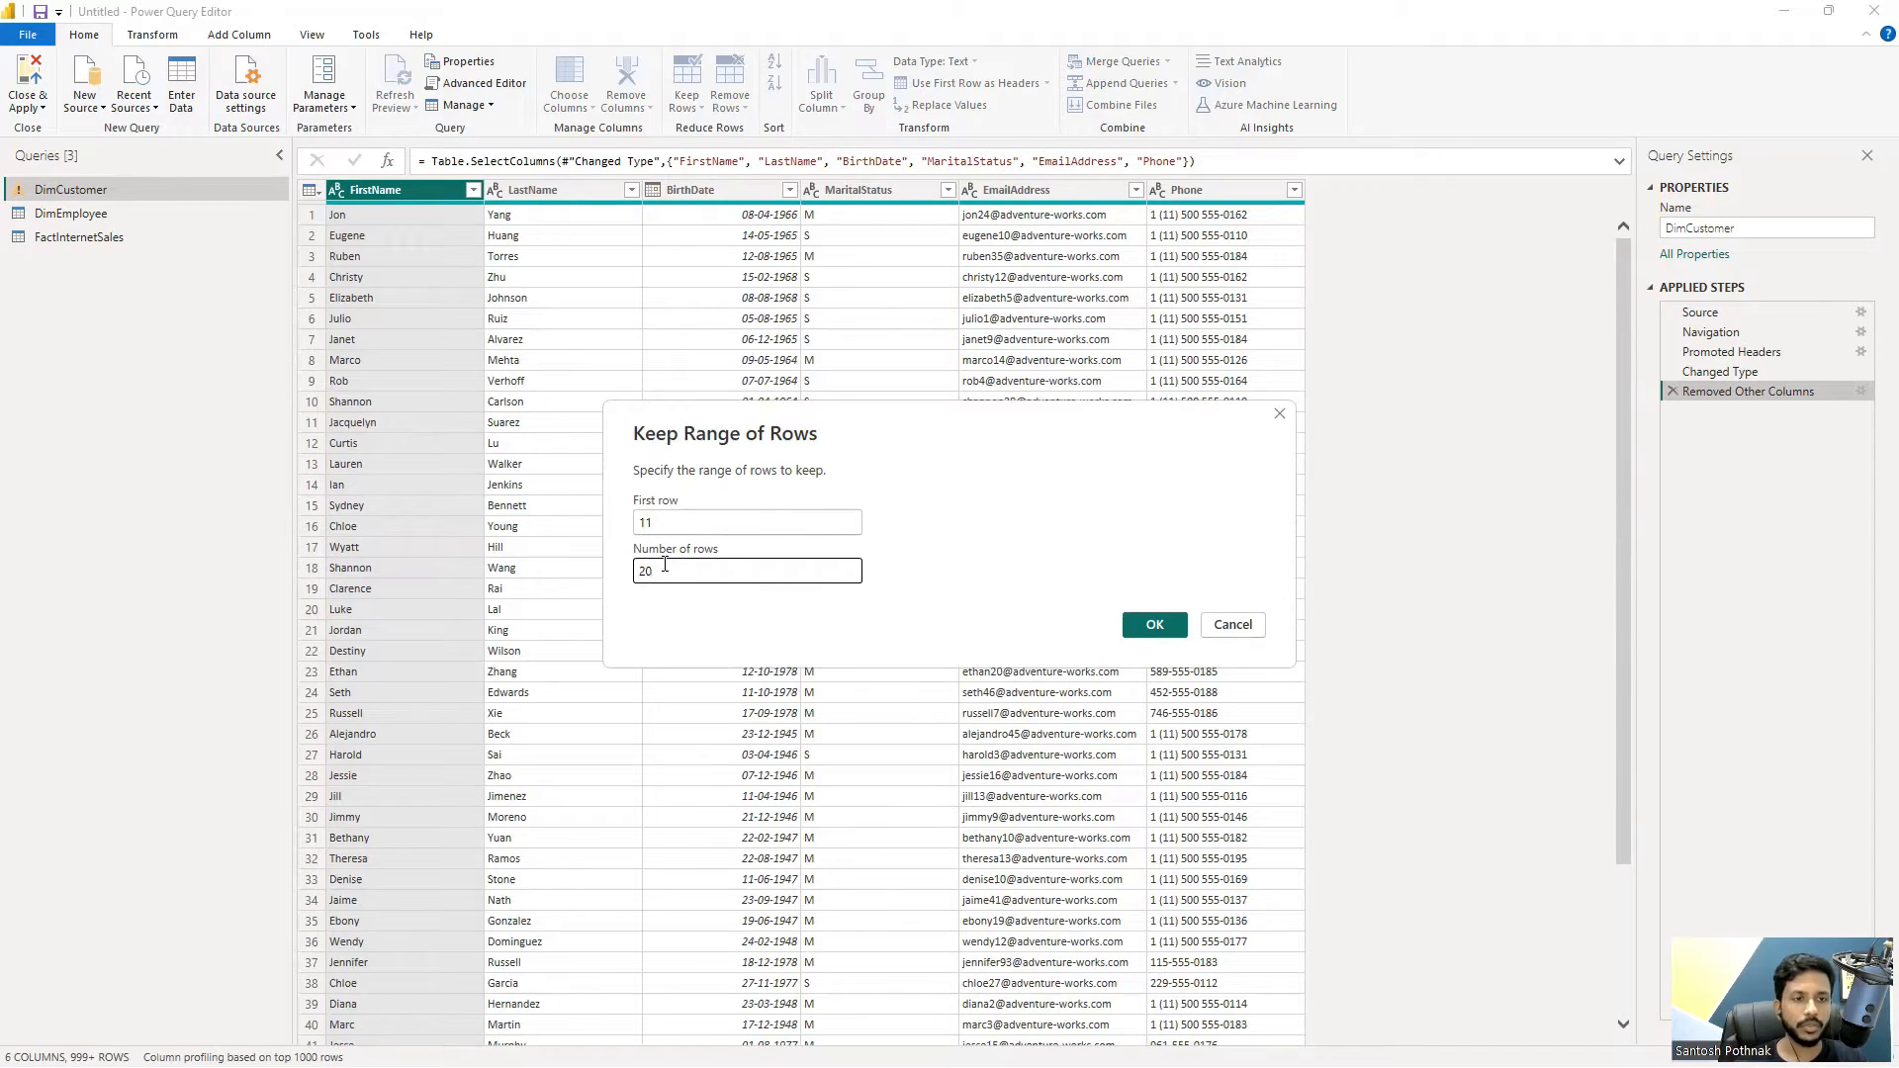
left_click(1159, 624)
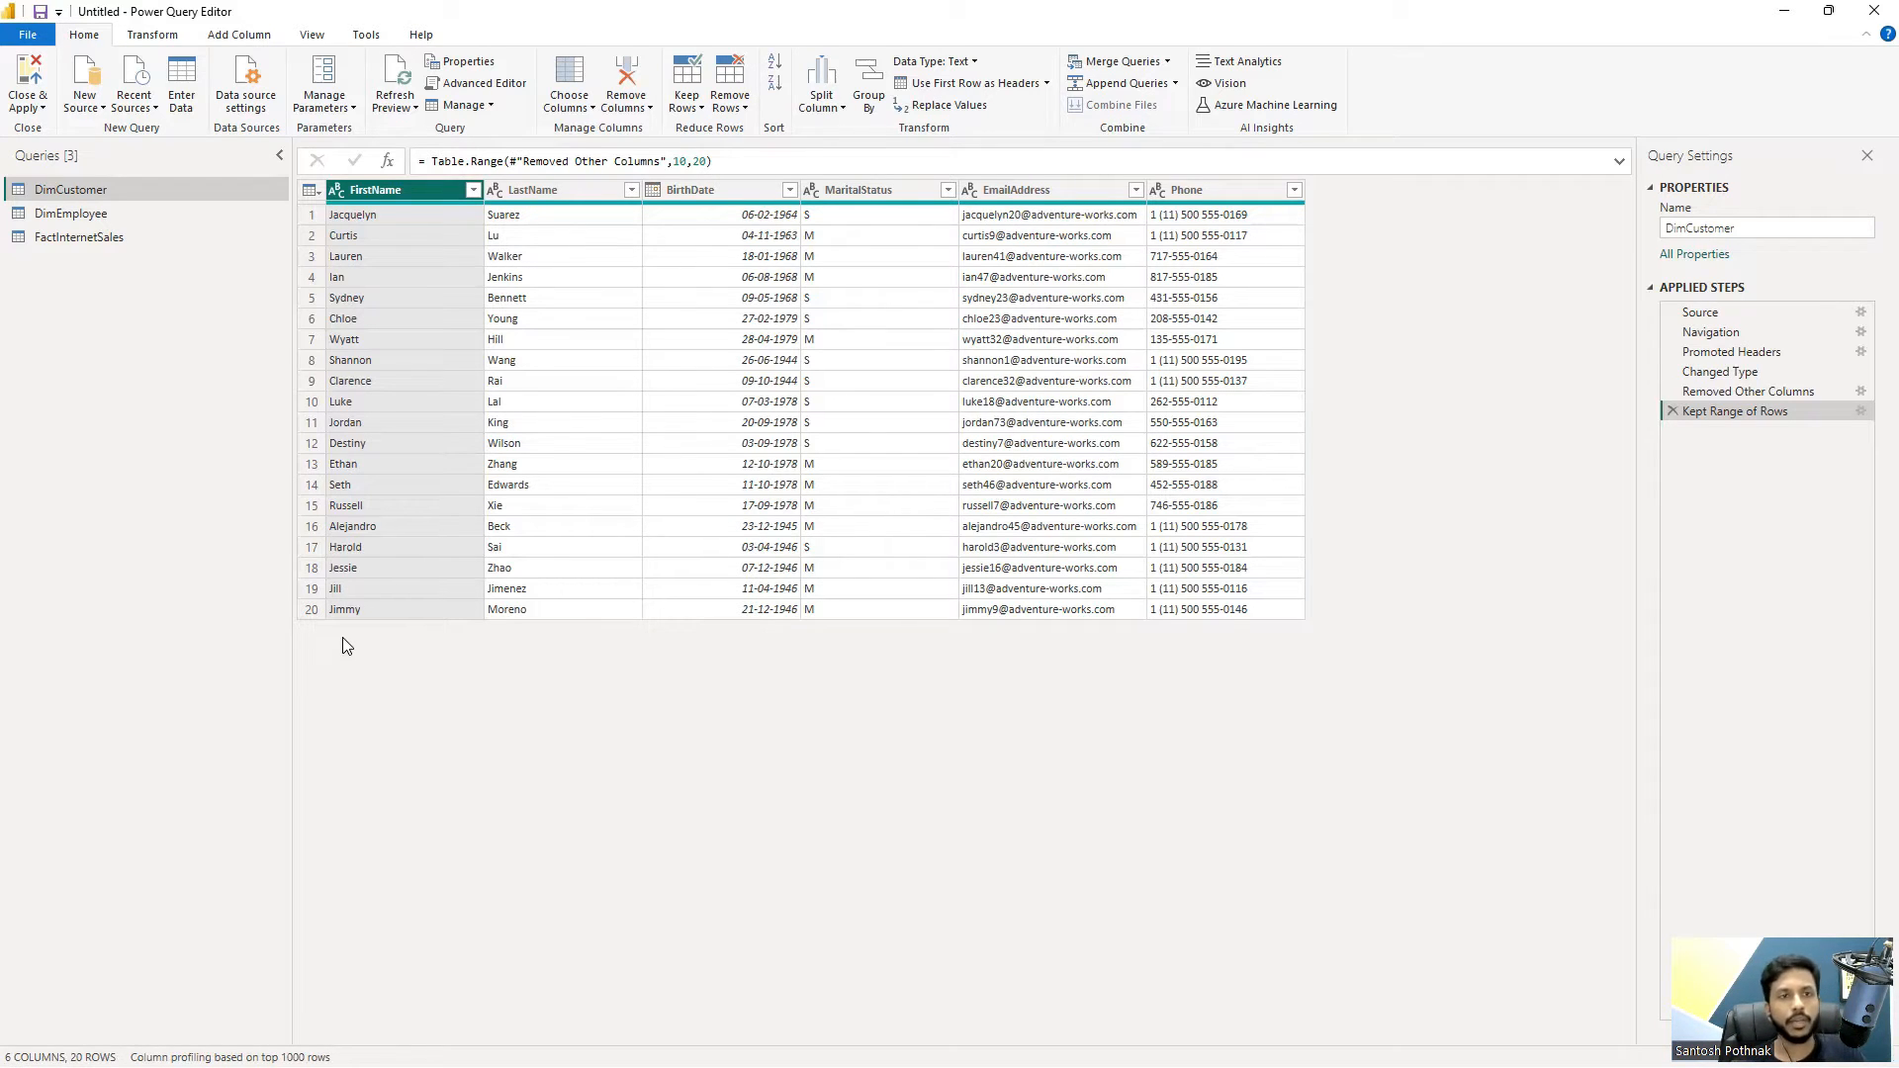
left_click(586, 109)
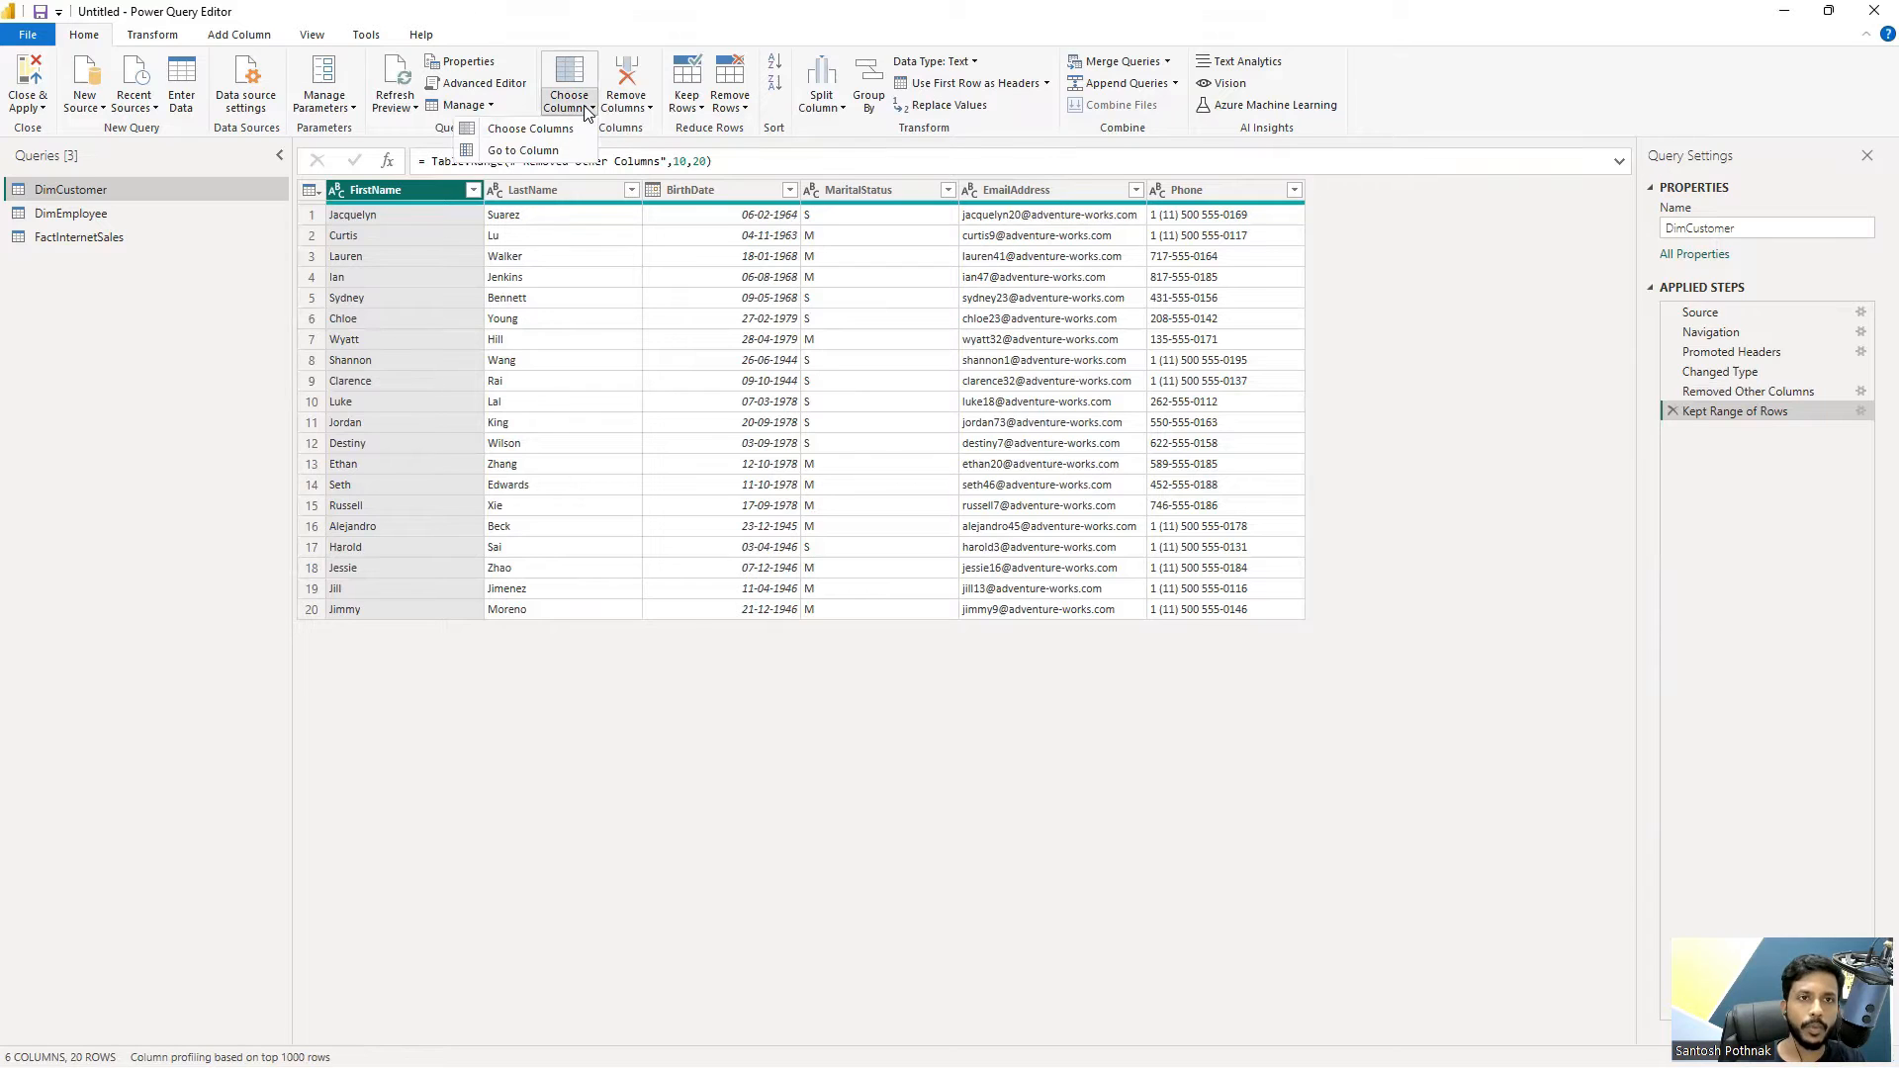
left_click(704, 109)
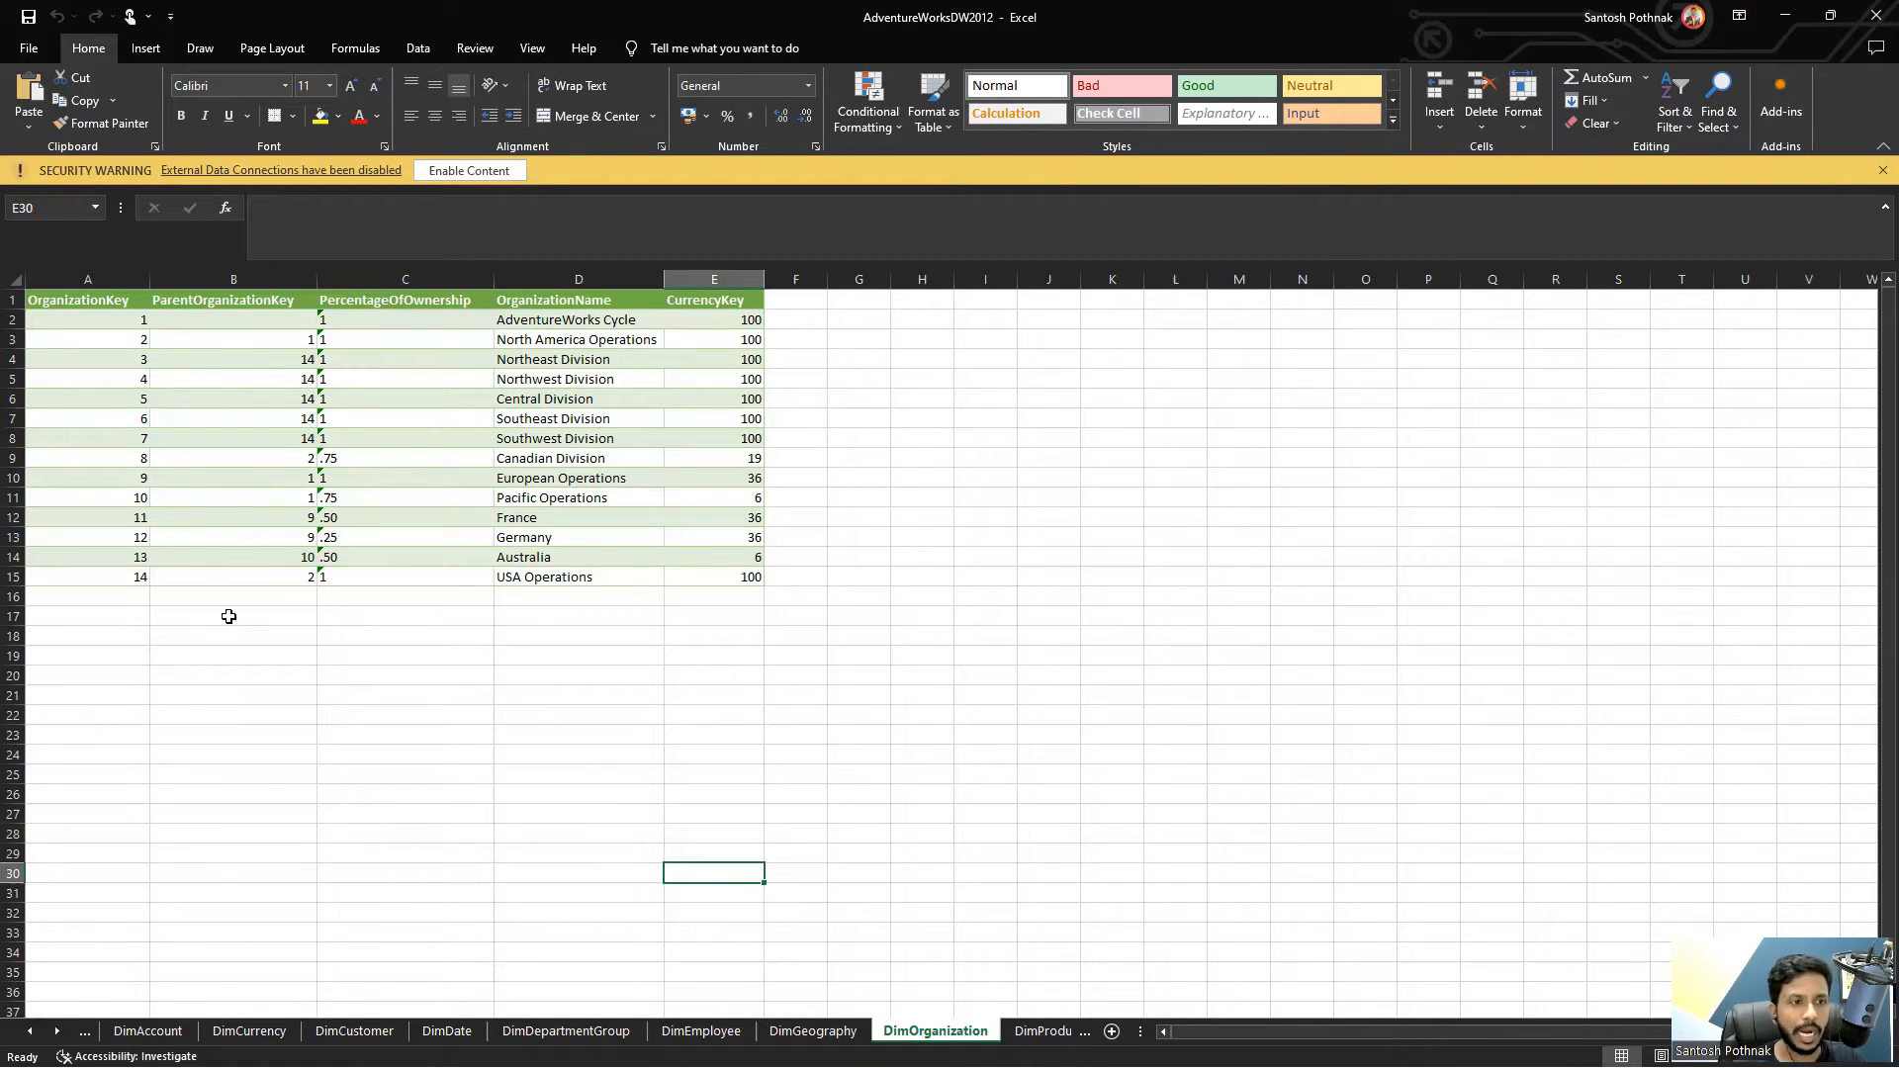
In Excel's DimOrganization sheet, copy the organization name European Operations from D10 into D16 below the table.
left_click_drag(576, 324, 603, 584)
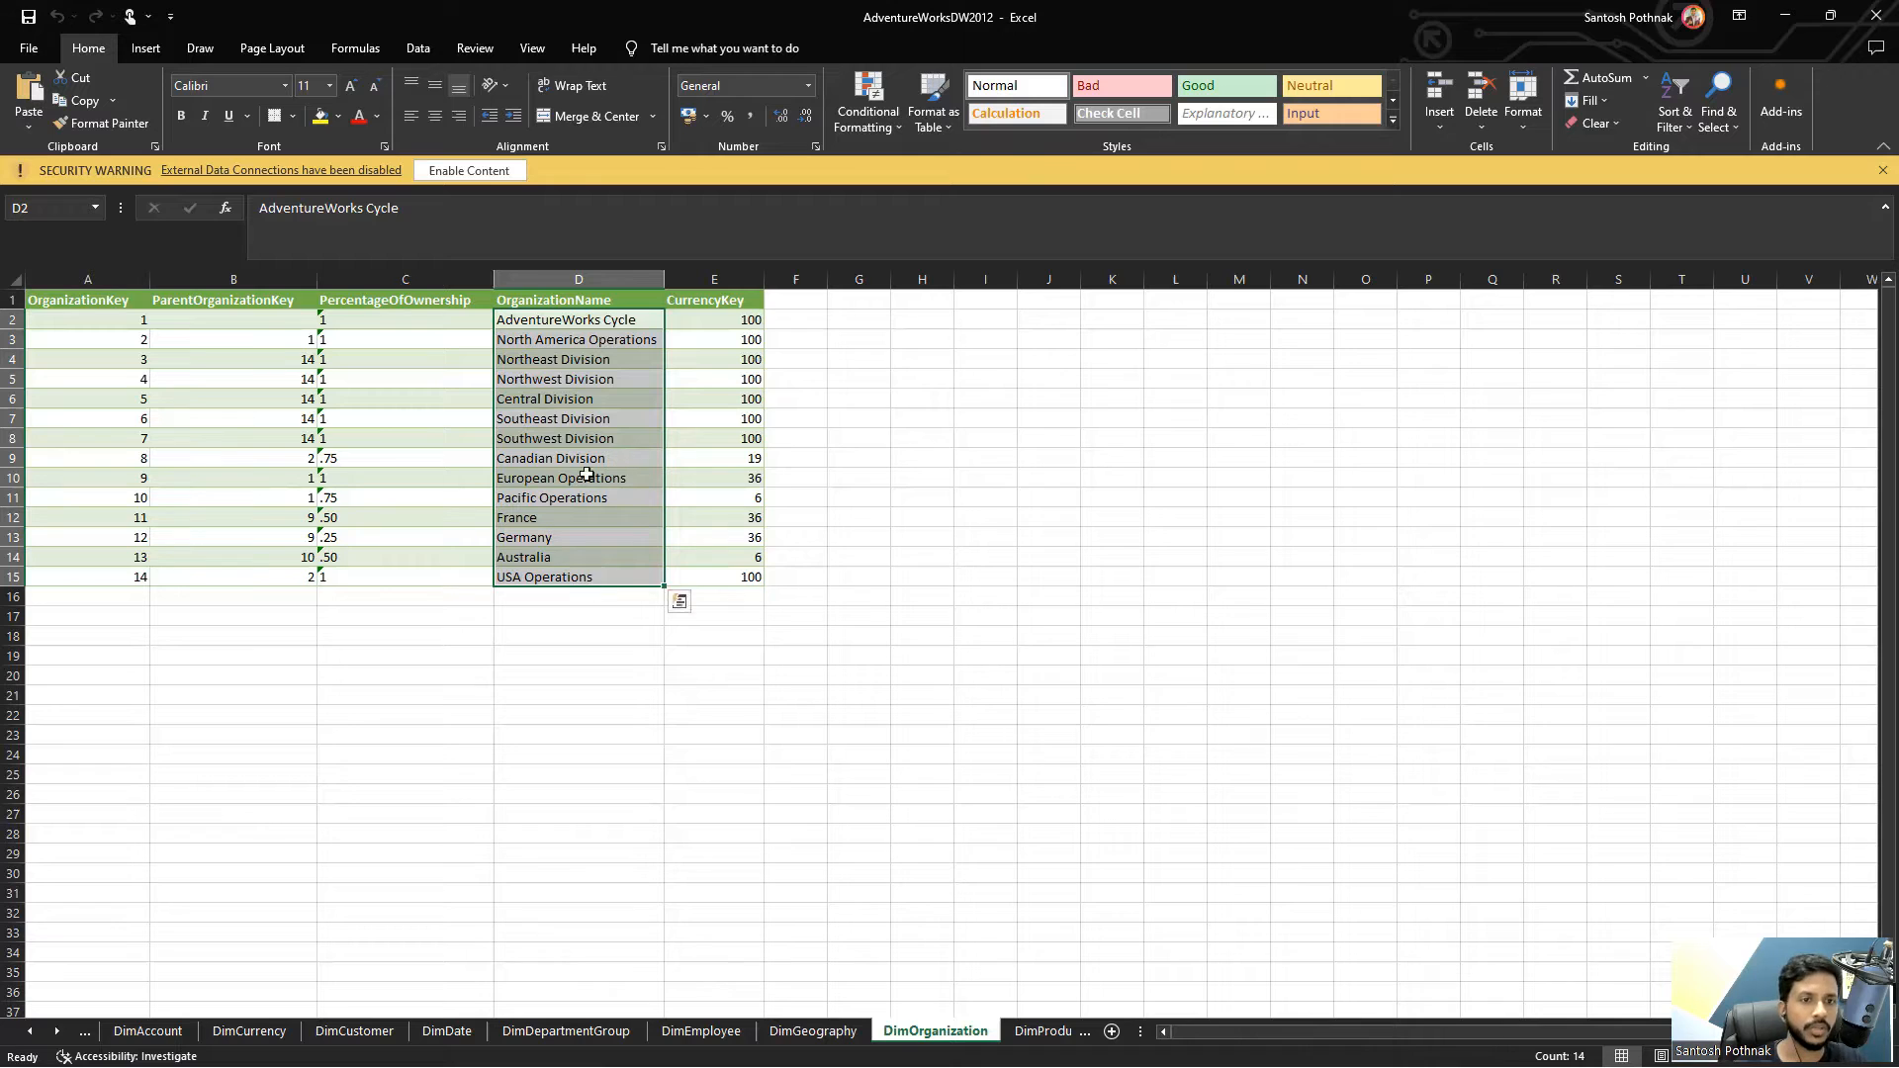
left_click(566, 569)
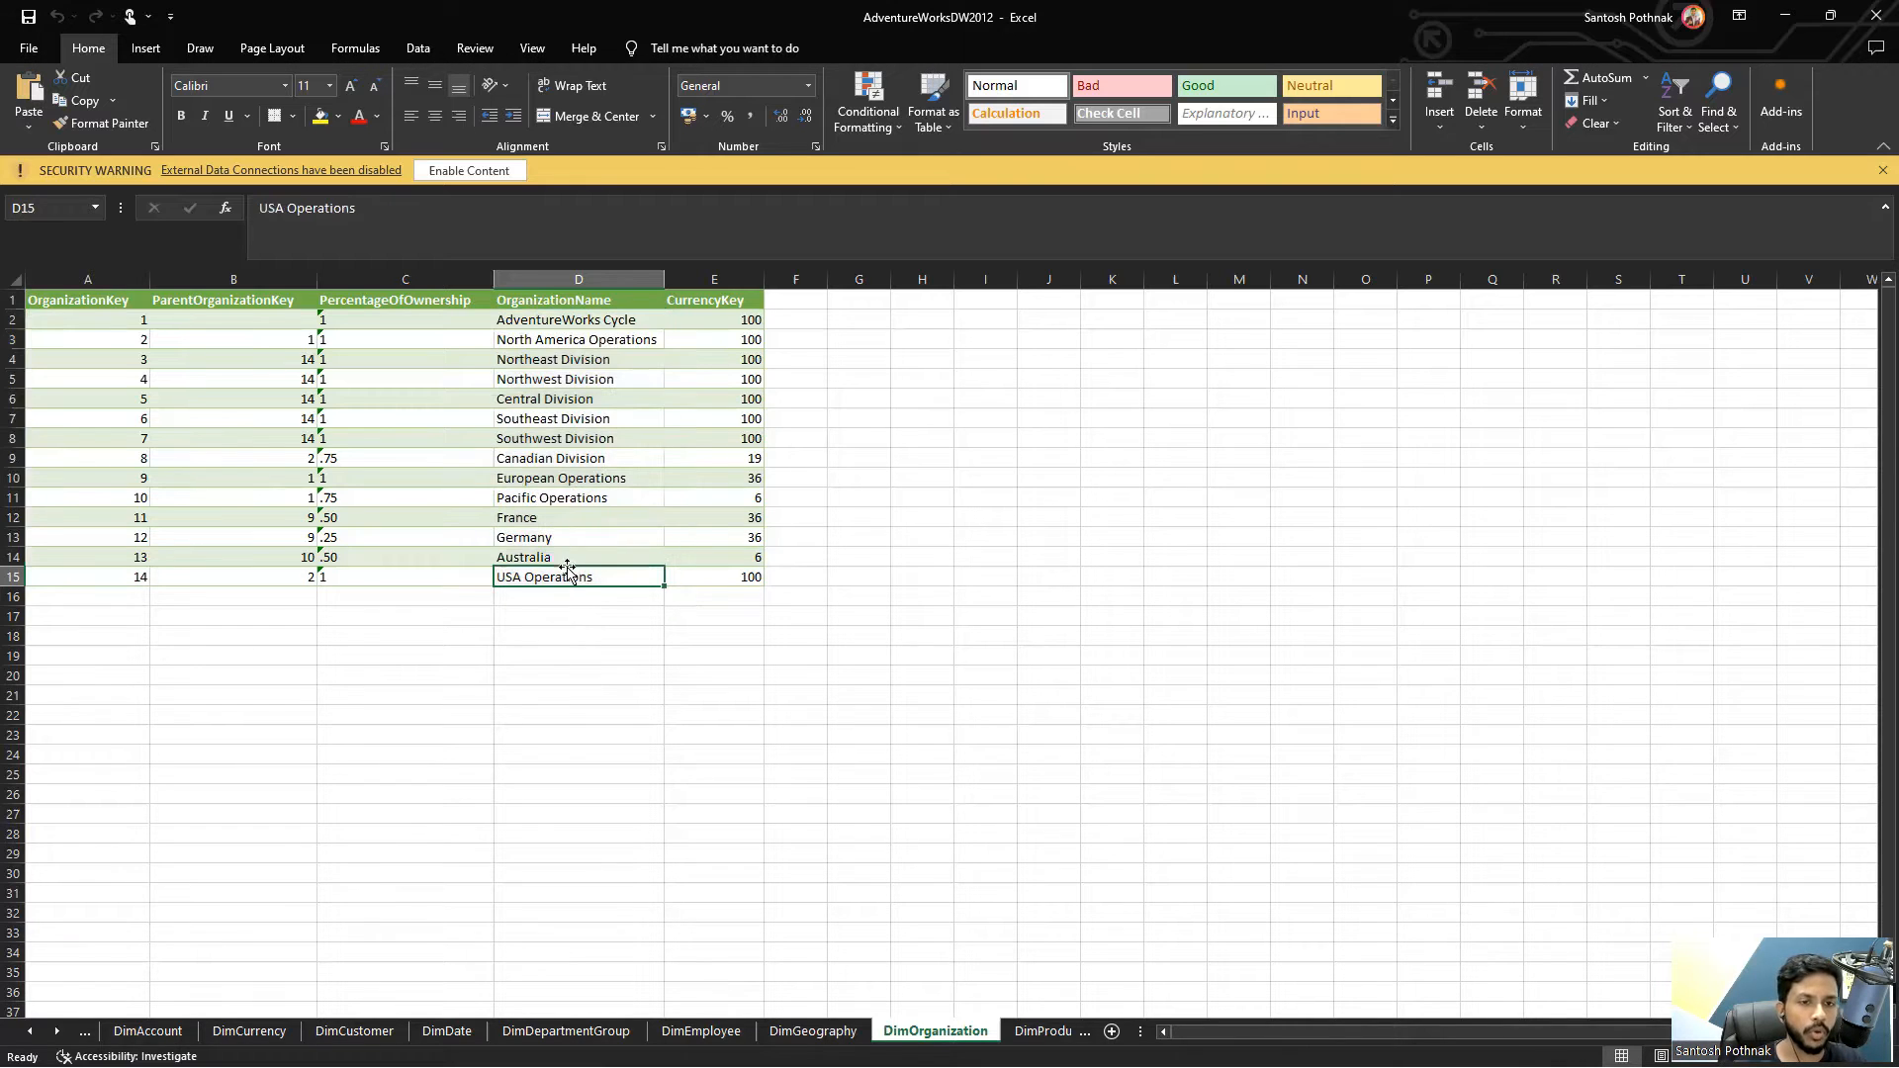
left_click(557, 483)
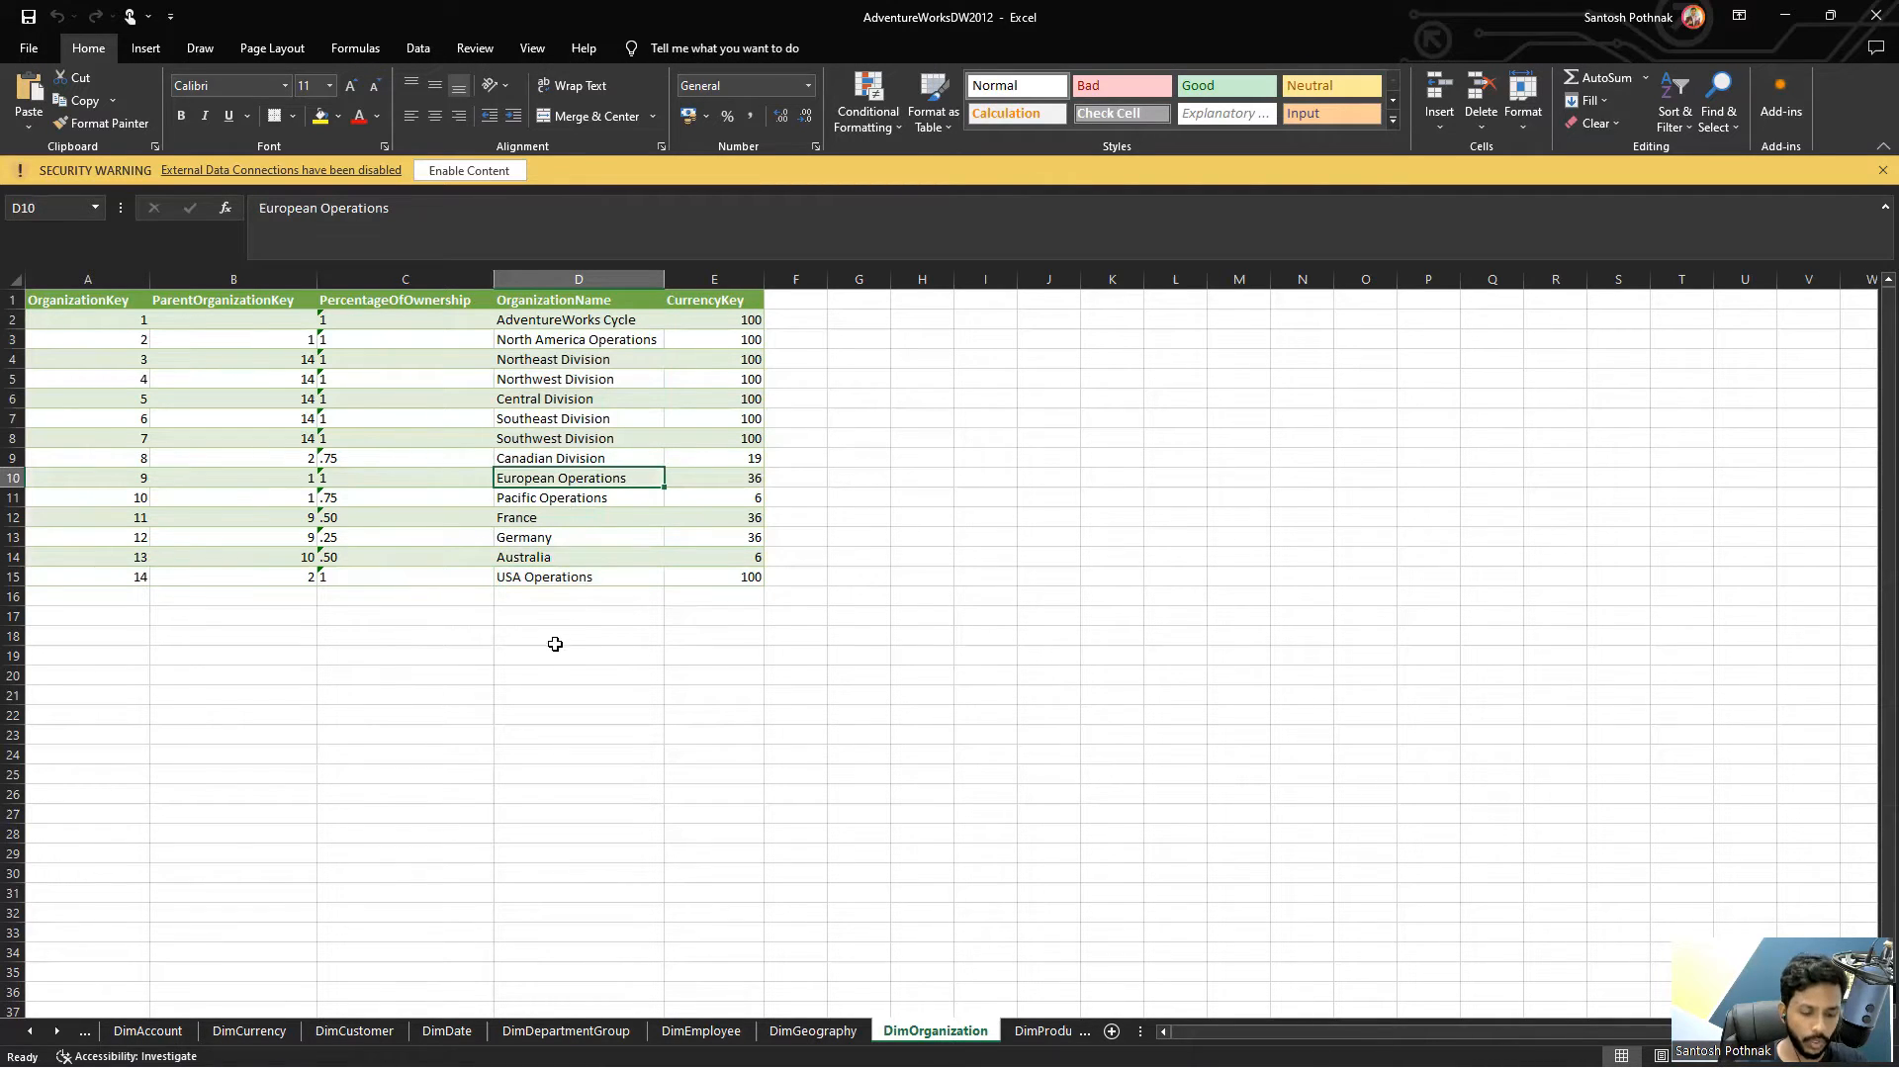
key("ctrl+c")
left_click(561, 594)
key("ctrl+v")
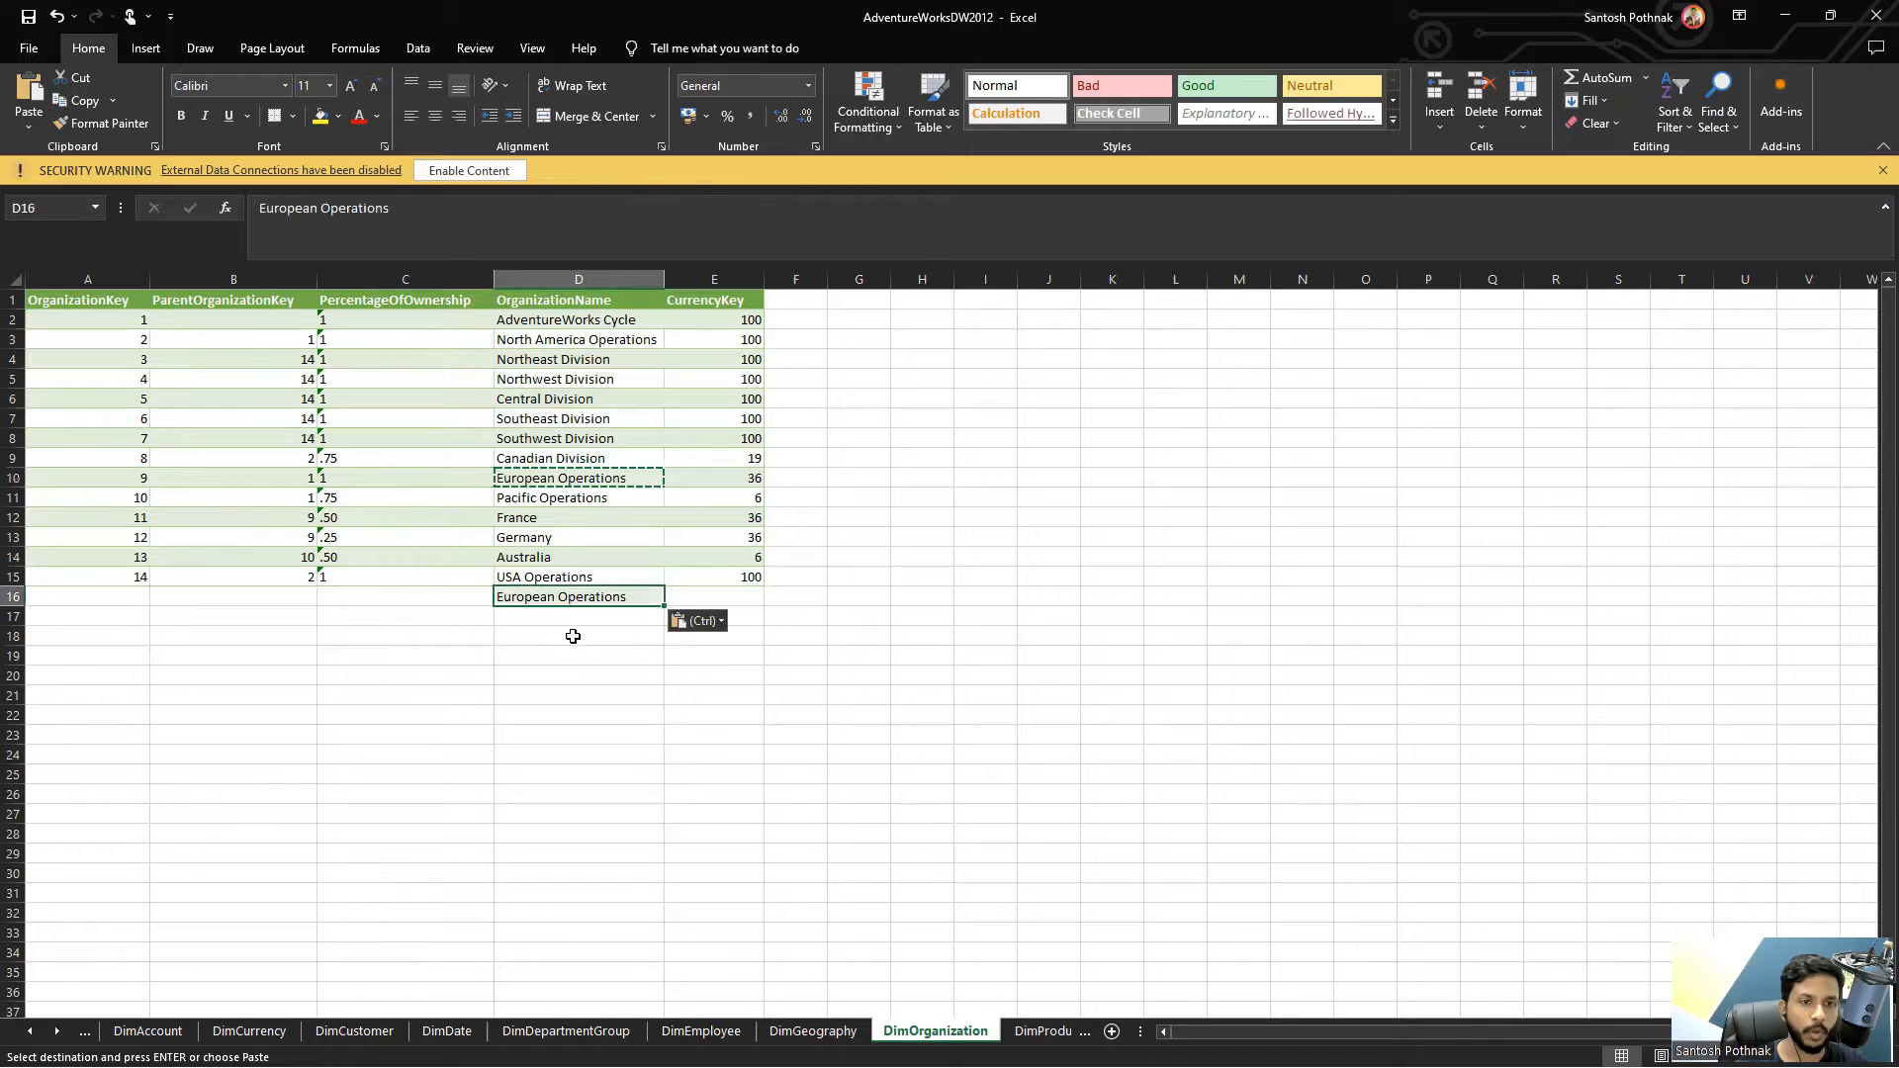
Copy the organization name Northwest Division from D5 into D17.
left_click(568, 379)
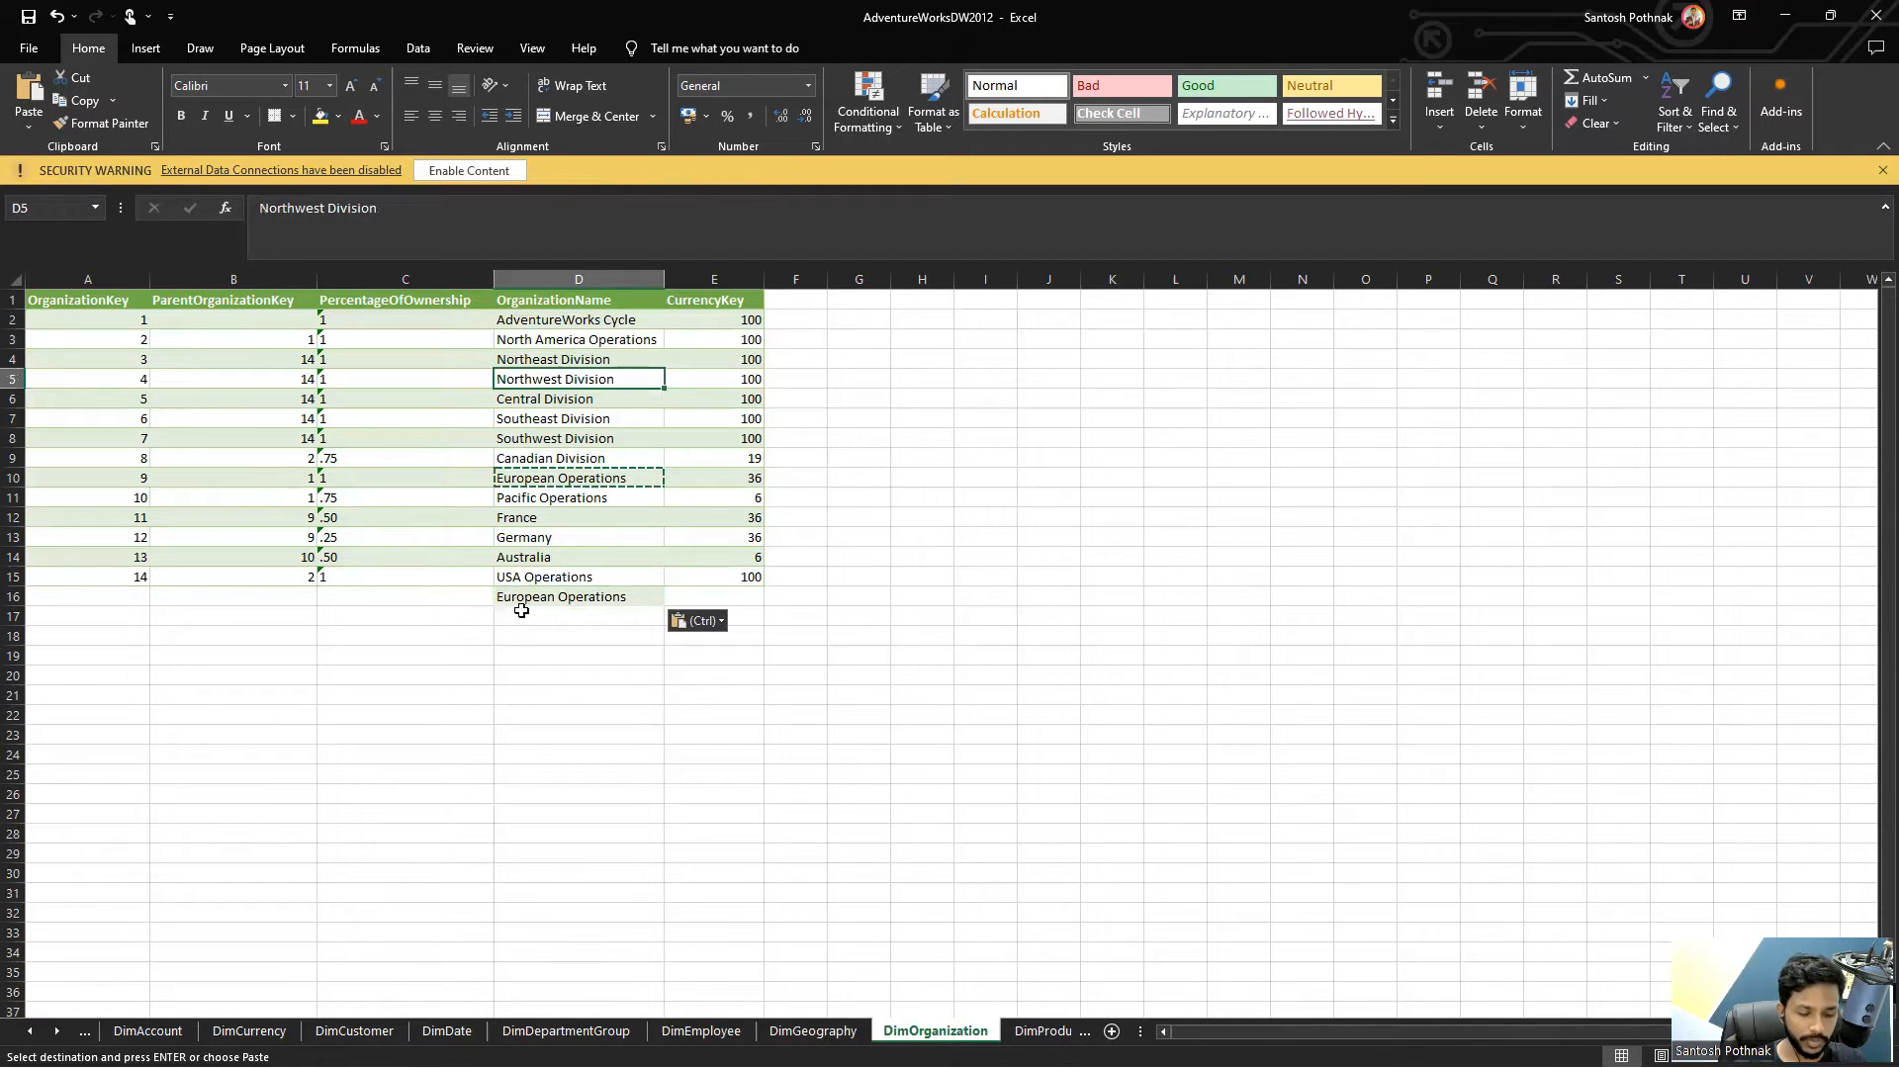
key("ctrl+c")
left_click(549, 615)
key("ctrl+v")
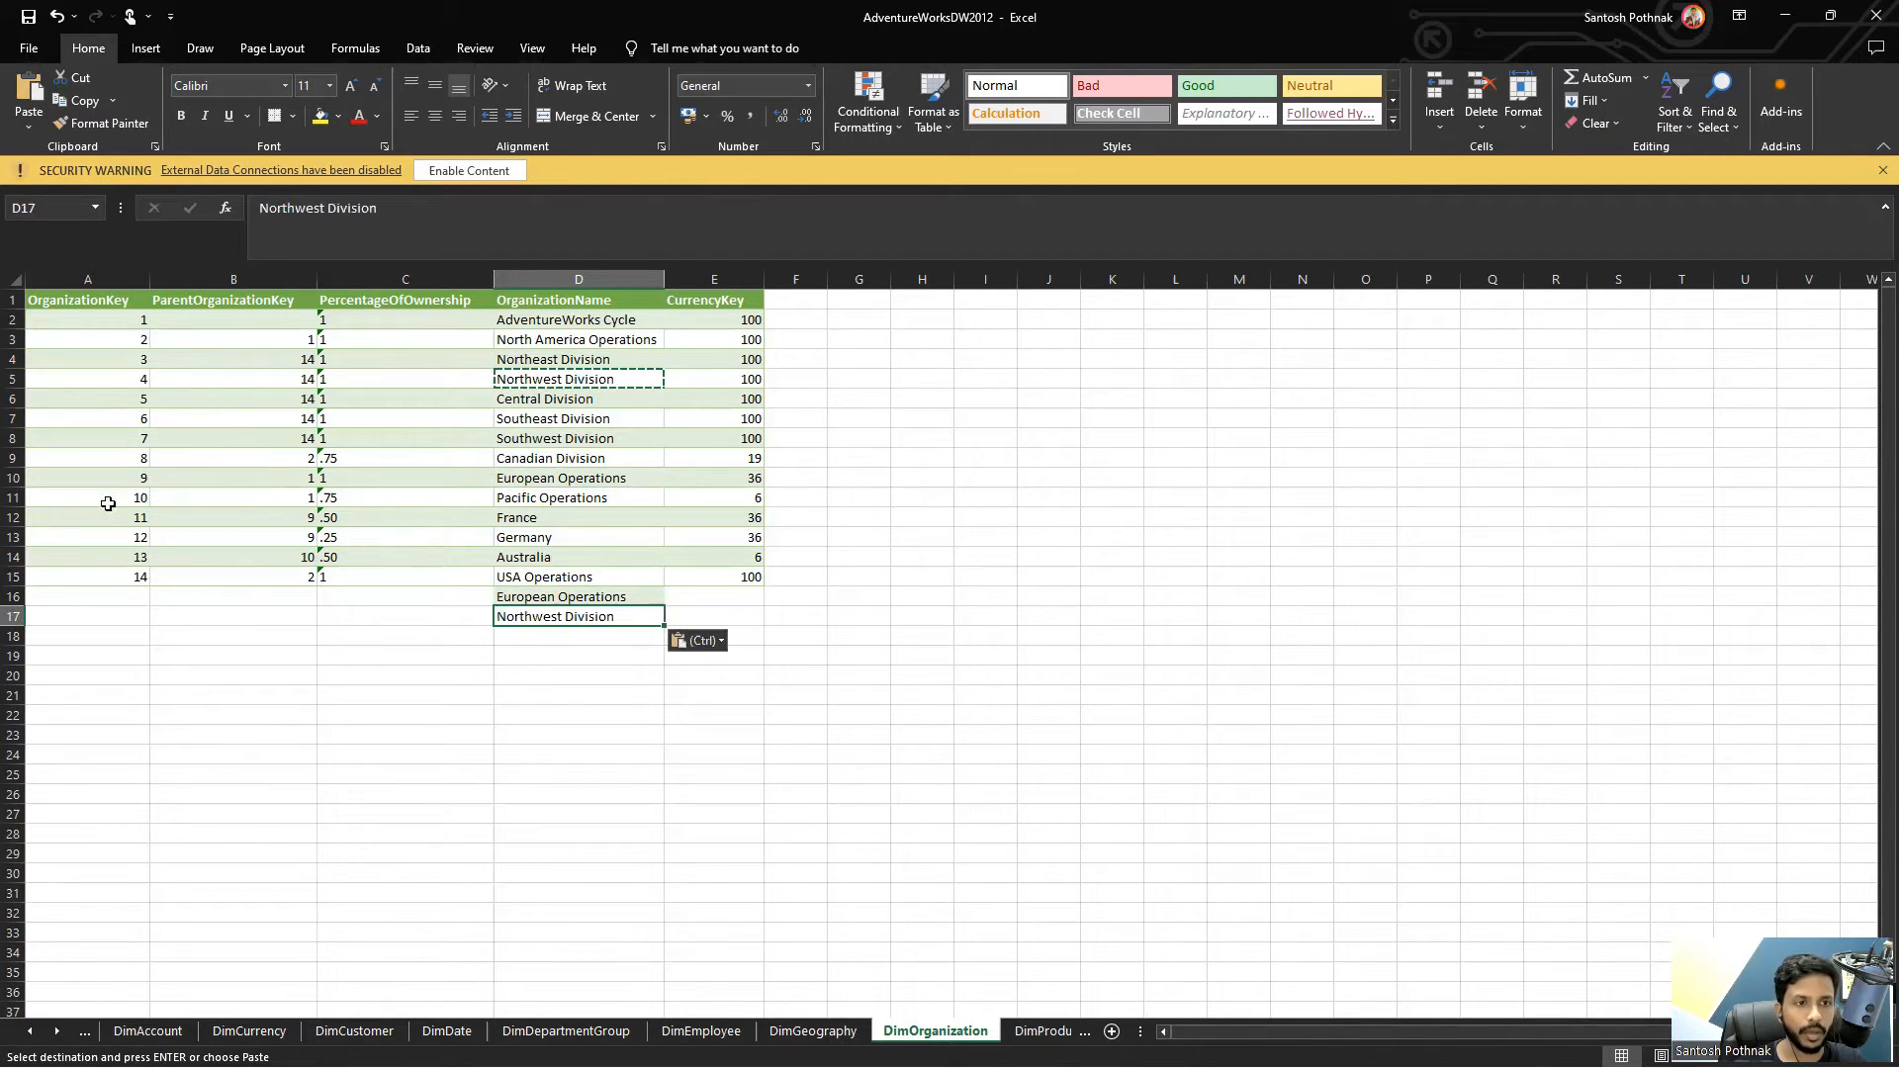
Fill the first three columns of rows 16 and 17 by copying the values of A12:C13 into A16:C17.
left_click_drag(111, 515, 371, 538)
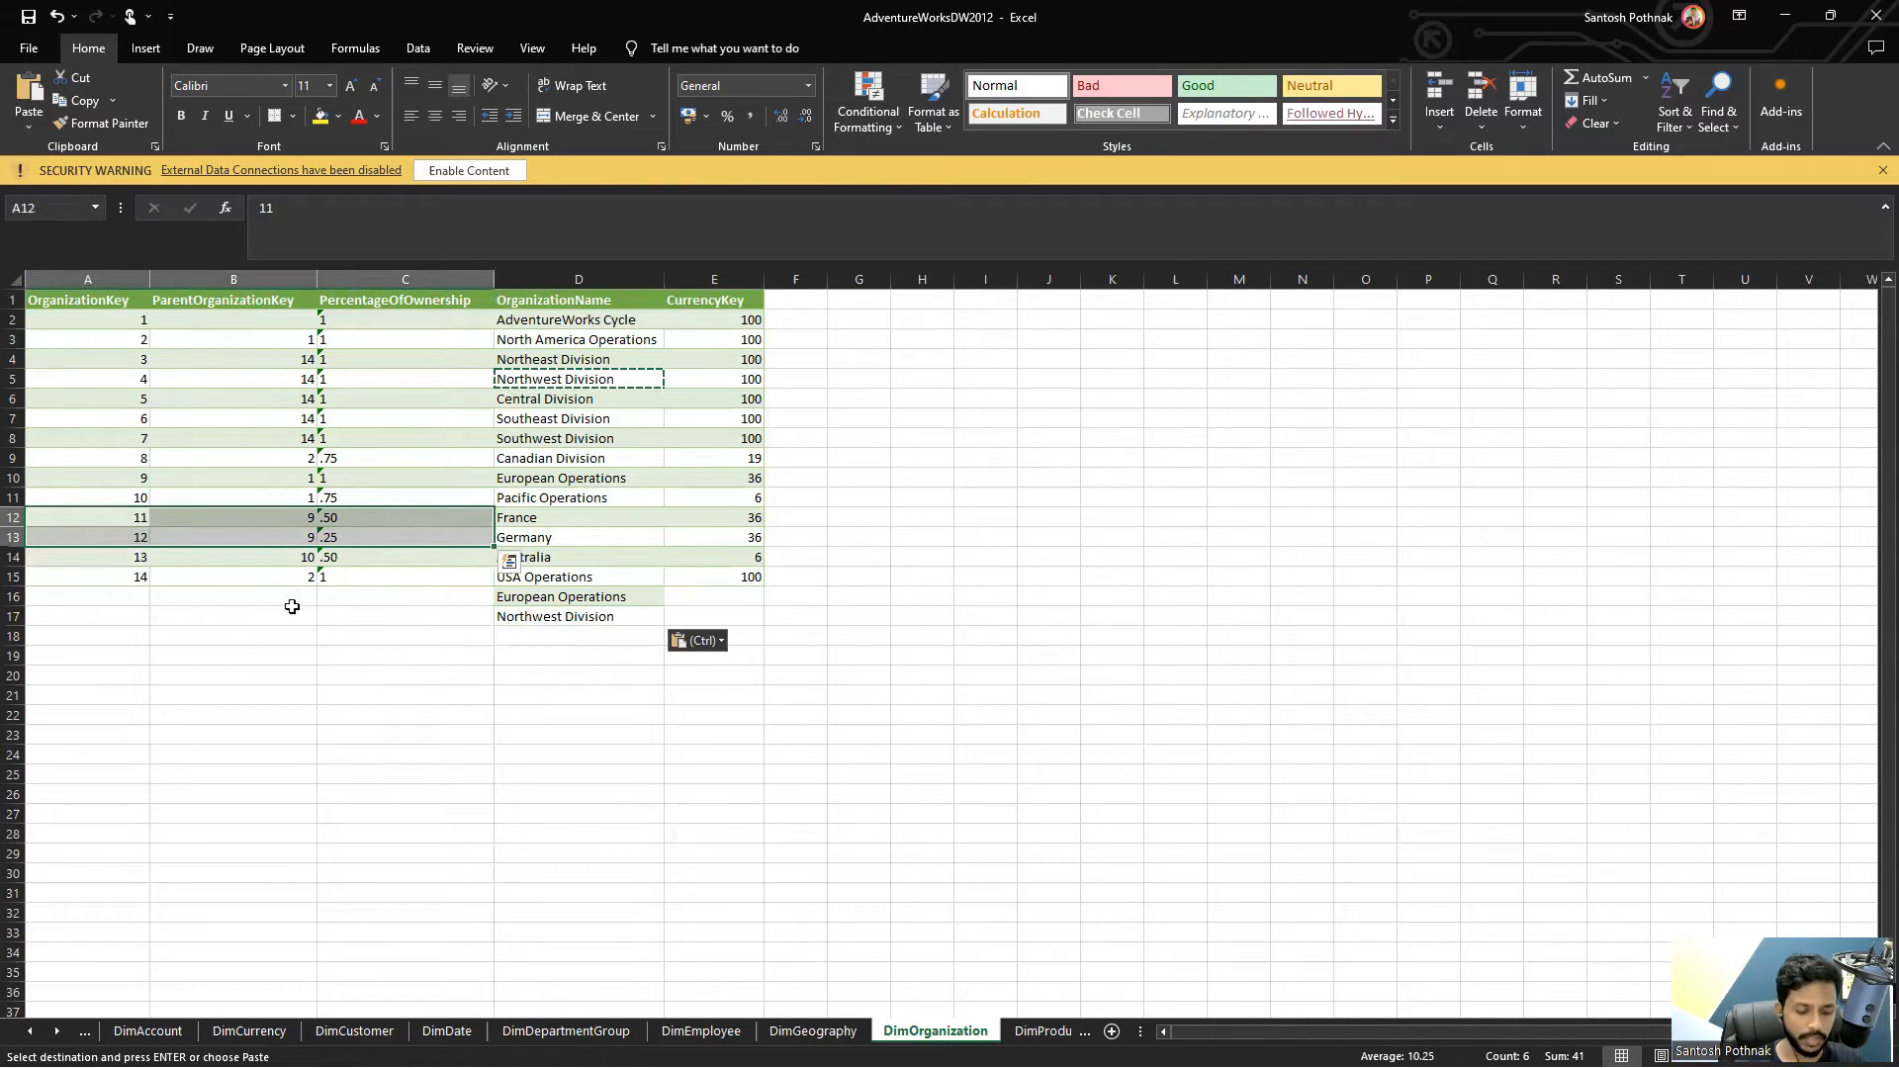
key("ctrl+c")
left_click(125, 599)
key("ctrl+v")
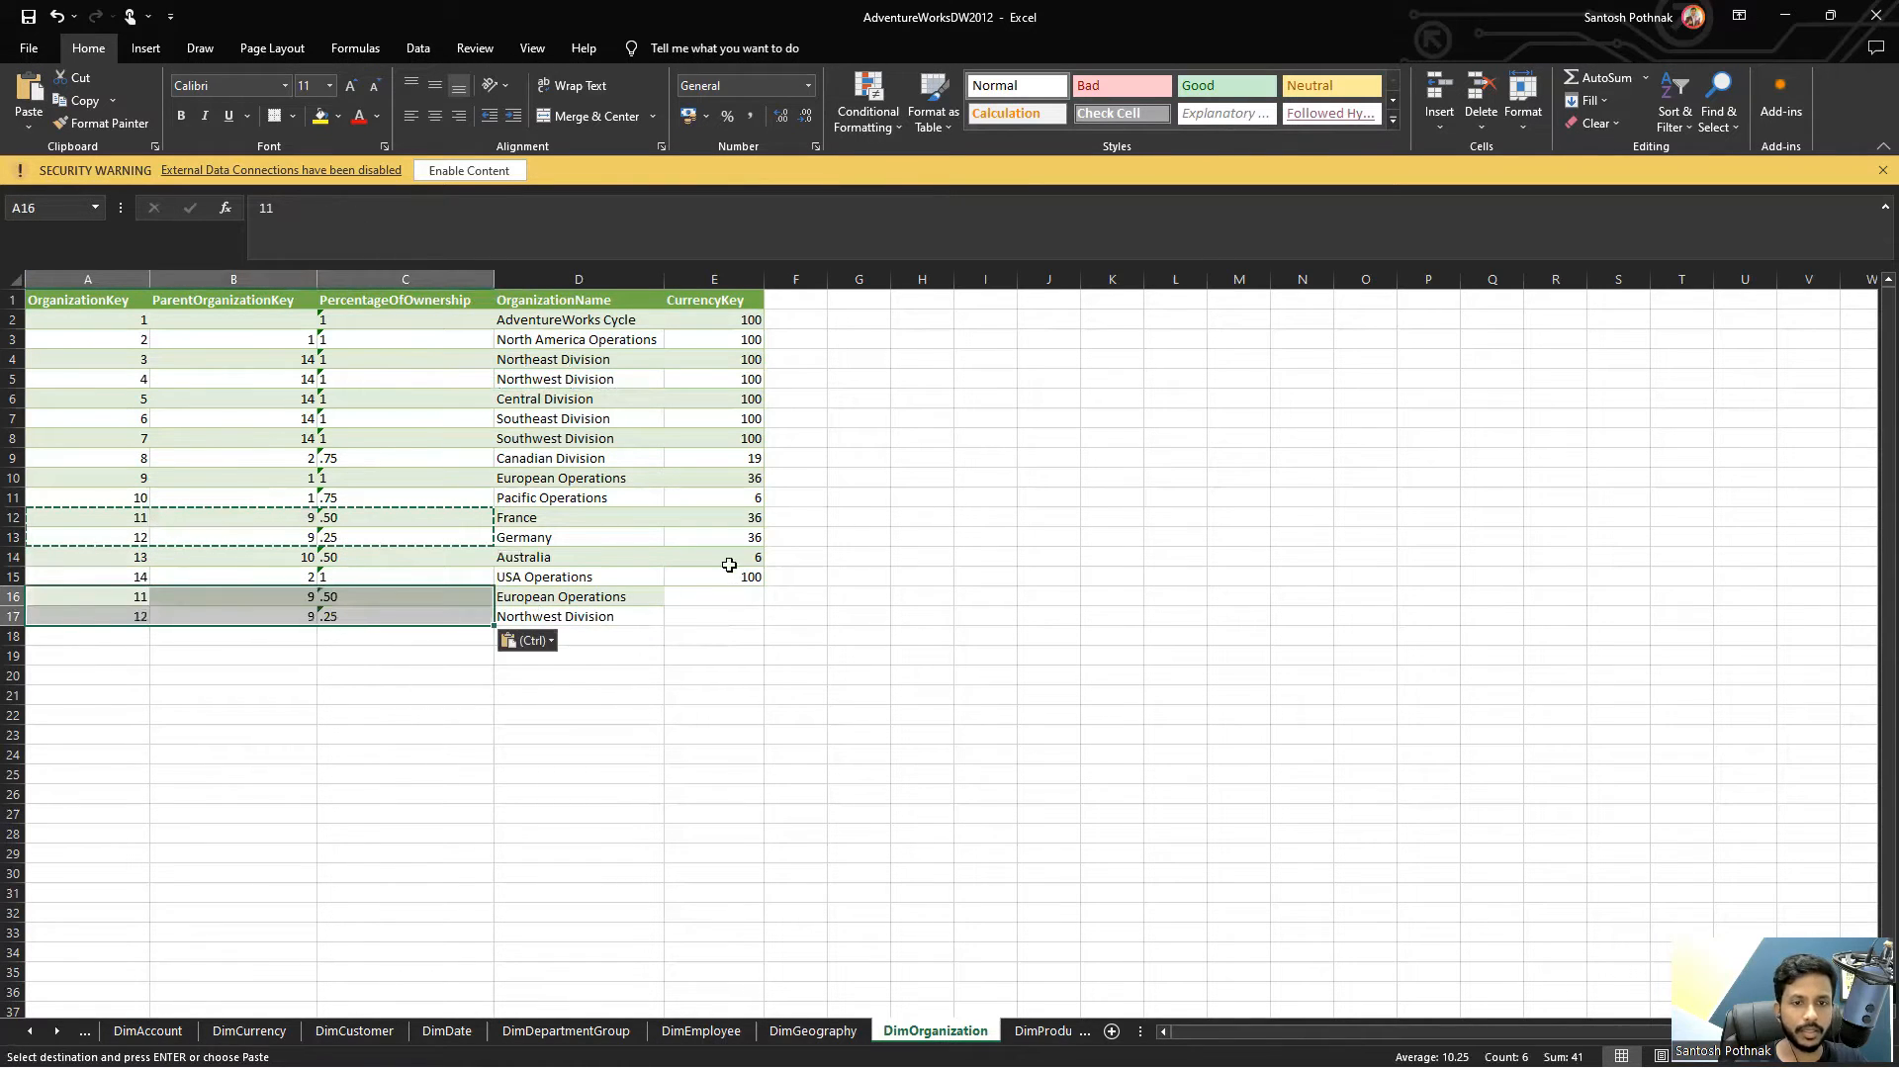
Copy the currency keys from E13:E14 into E16:E17 and enable the workbook's blocked content.
left_click_drag(730, 539, 730, 560)
key("ctrl+c")
left_click(702, 600)
key("ctrl+v")
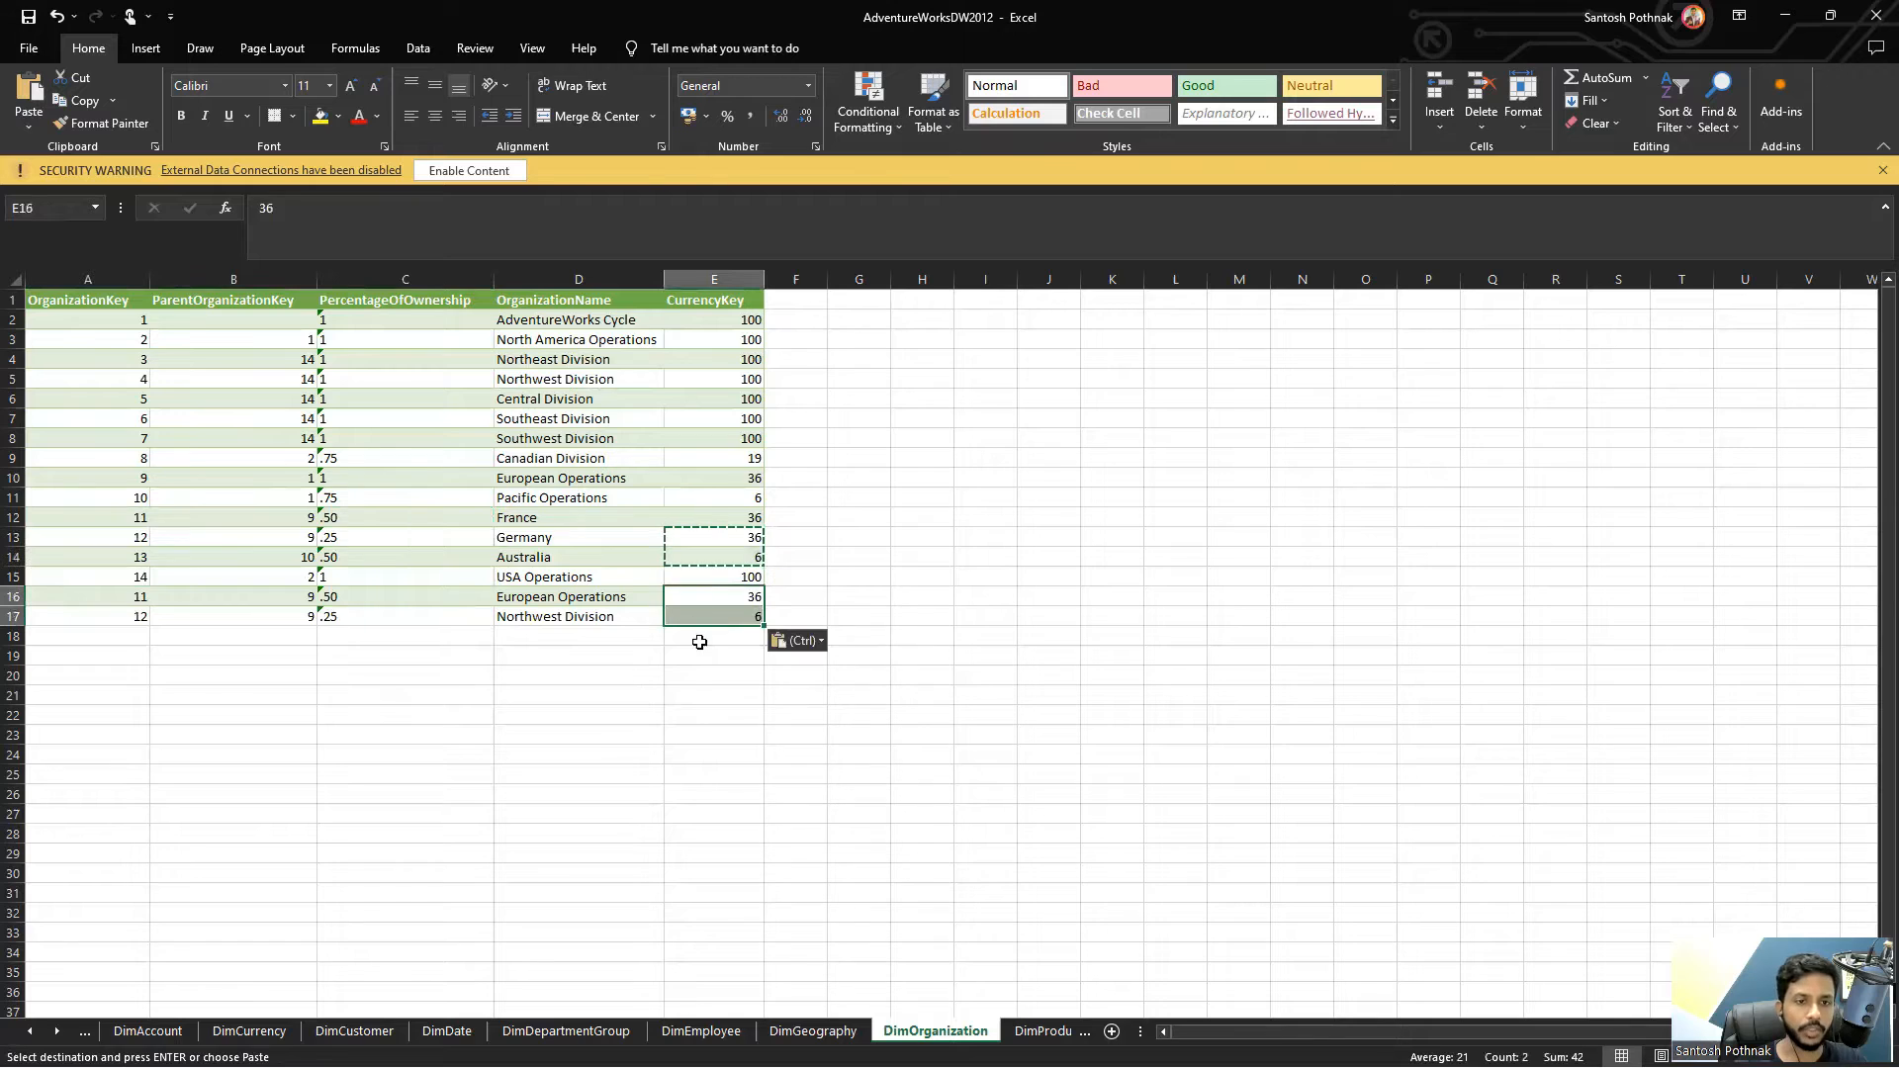
key("Escape")
left_click_drag(581, 599, 580, 613)
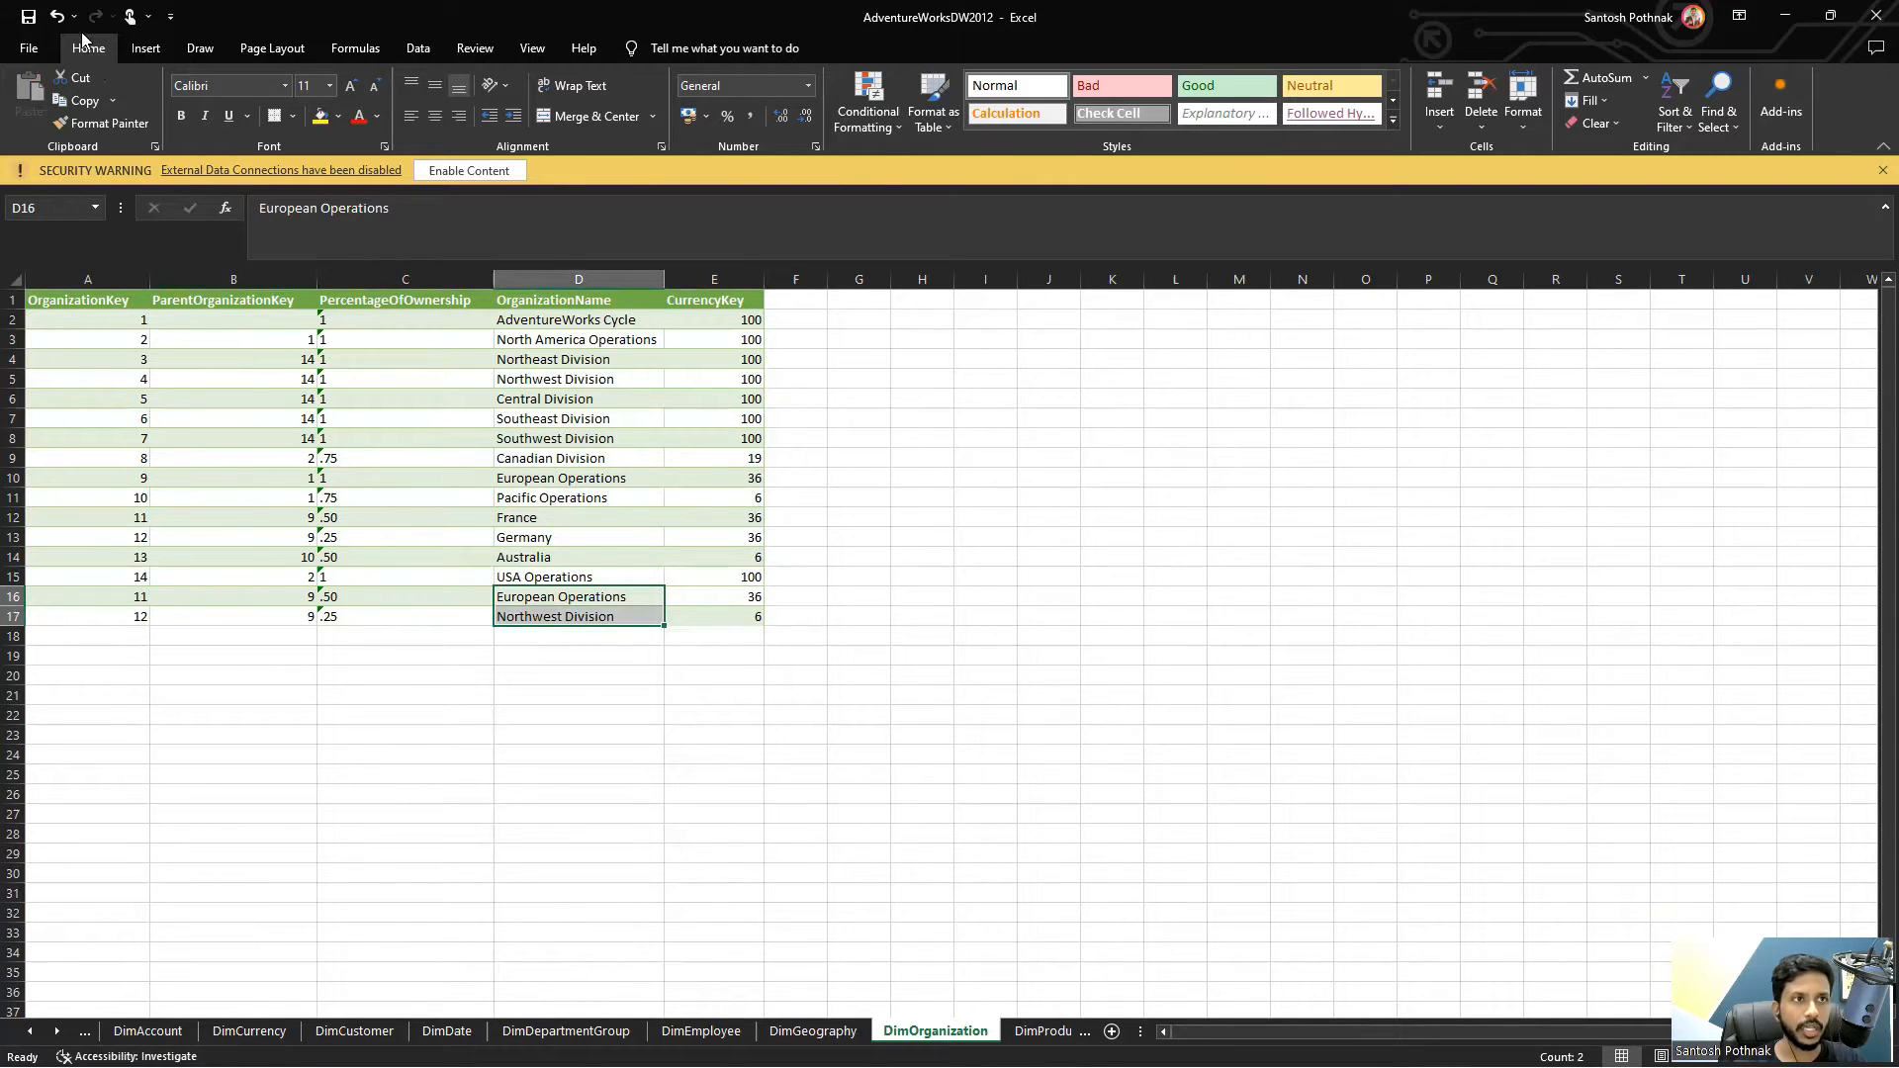
left_click(468, 170)
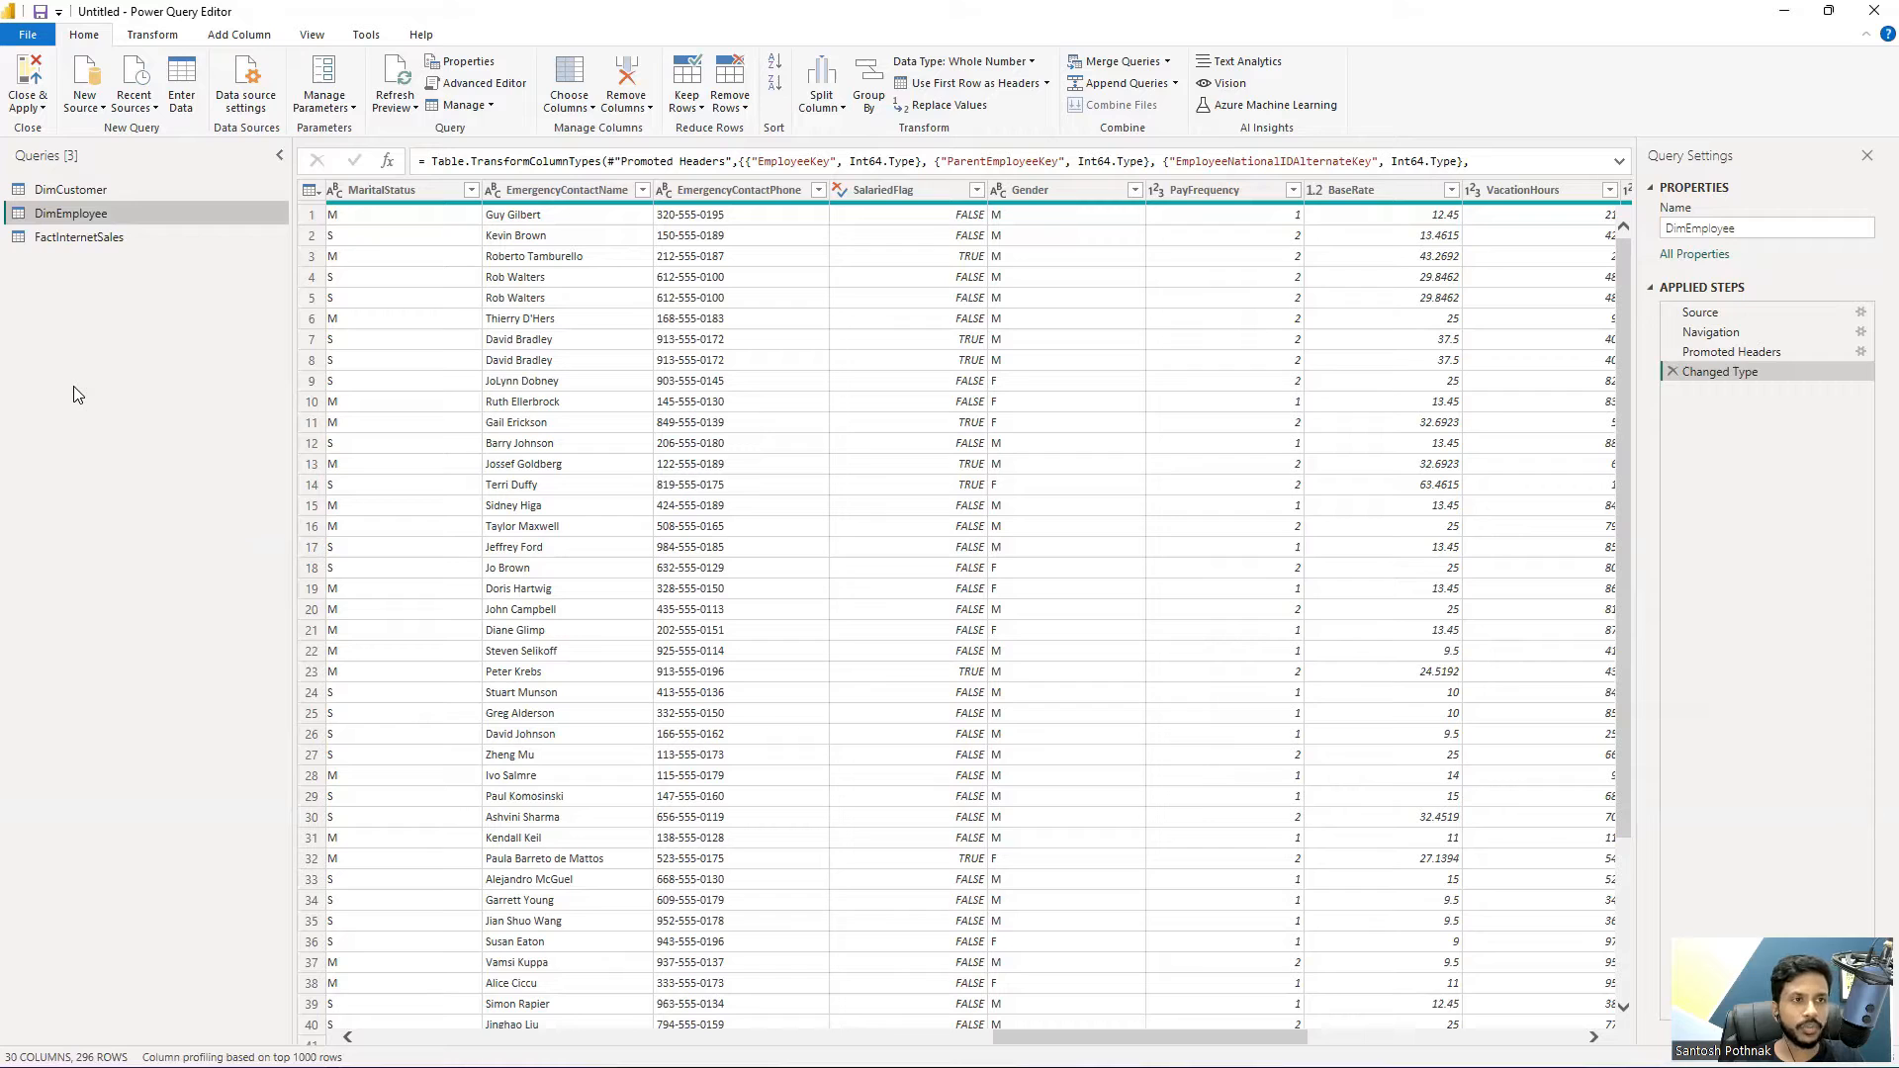
In Power Query Editor, paste a copy of the DimEmployee query and select the copy.
key("ctrl+v")
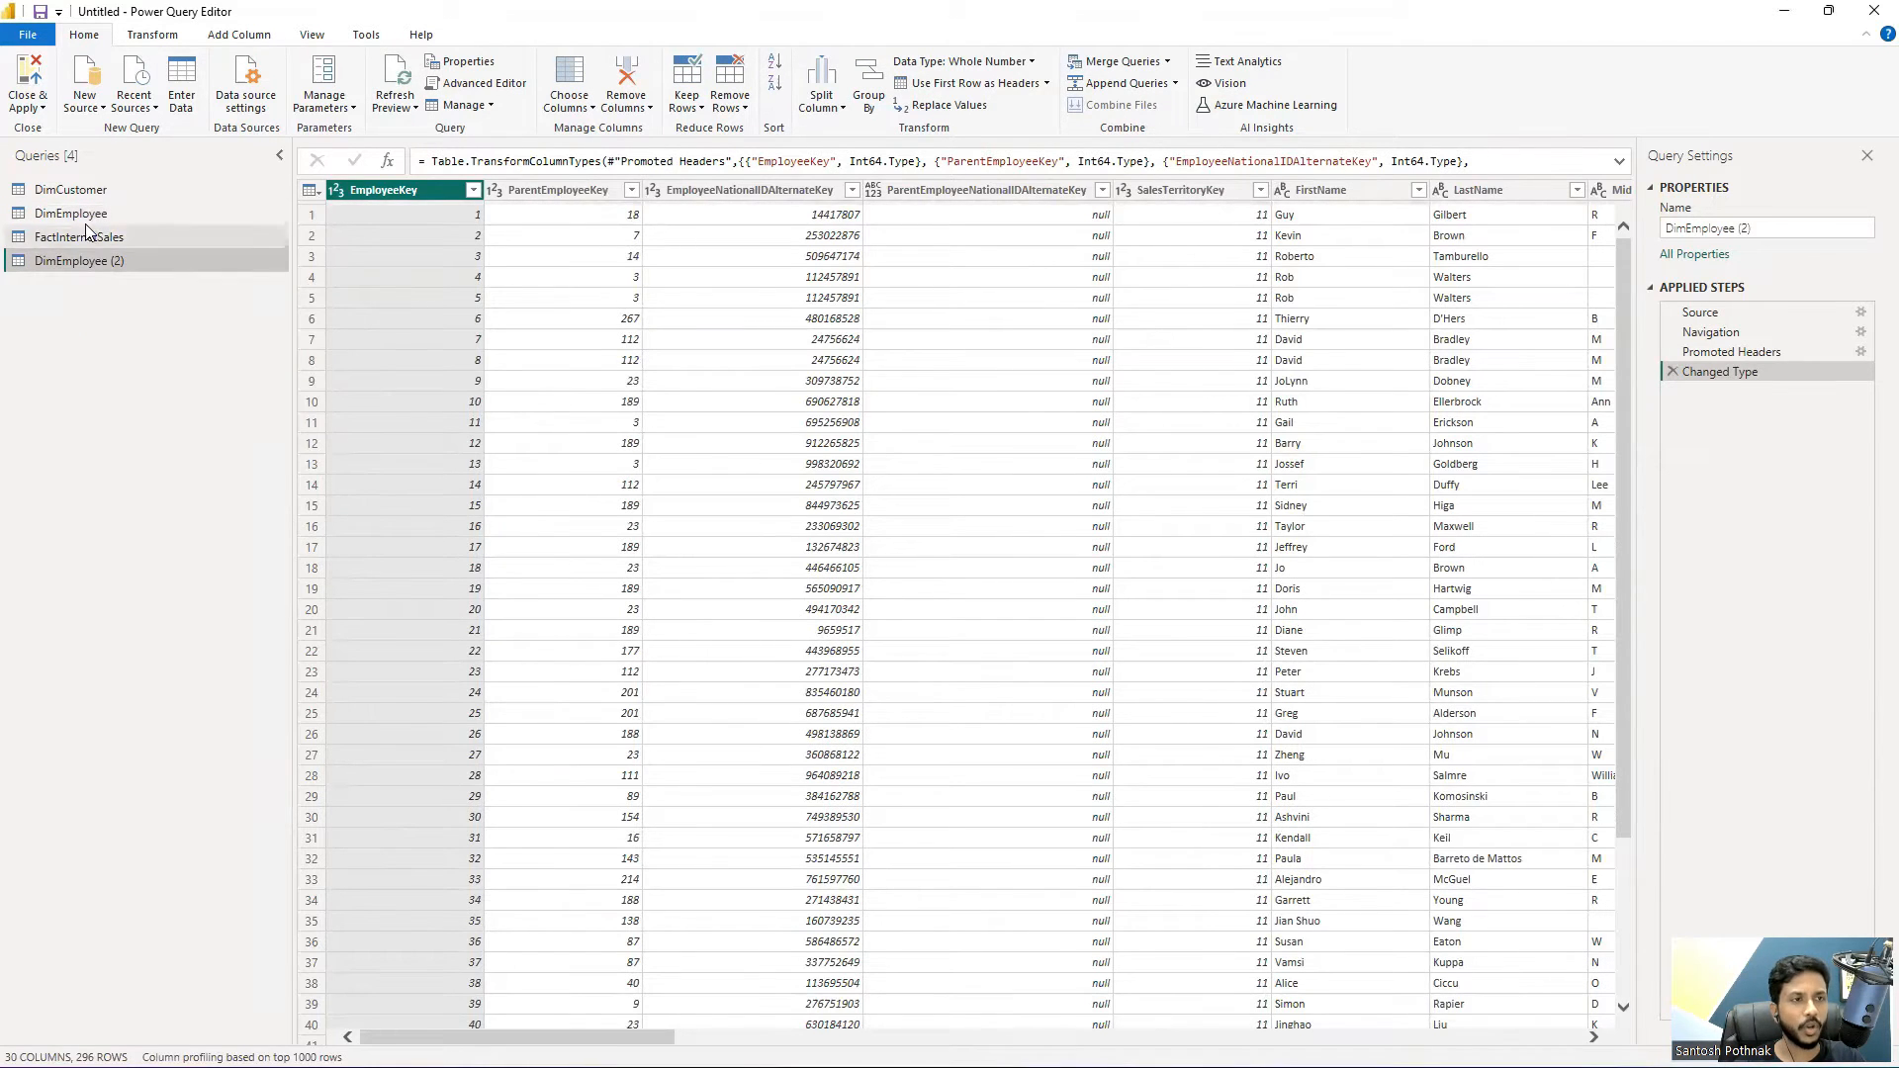
left_click(87, 220)
right_click(87, 220)
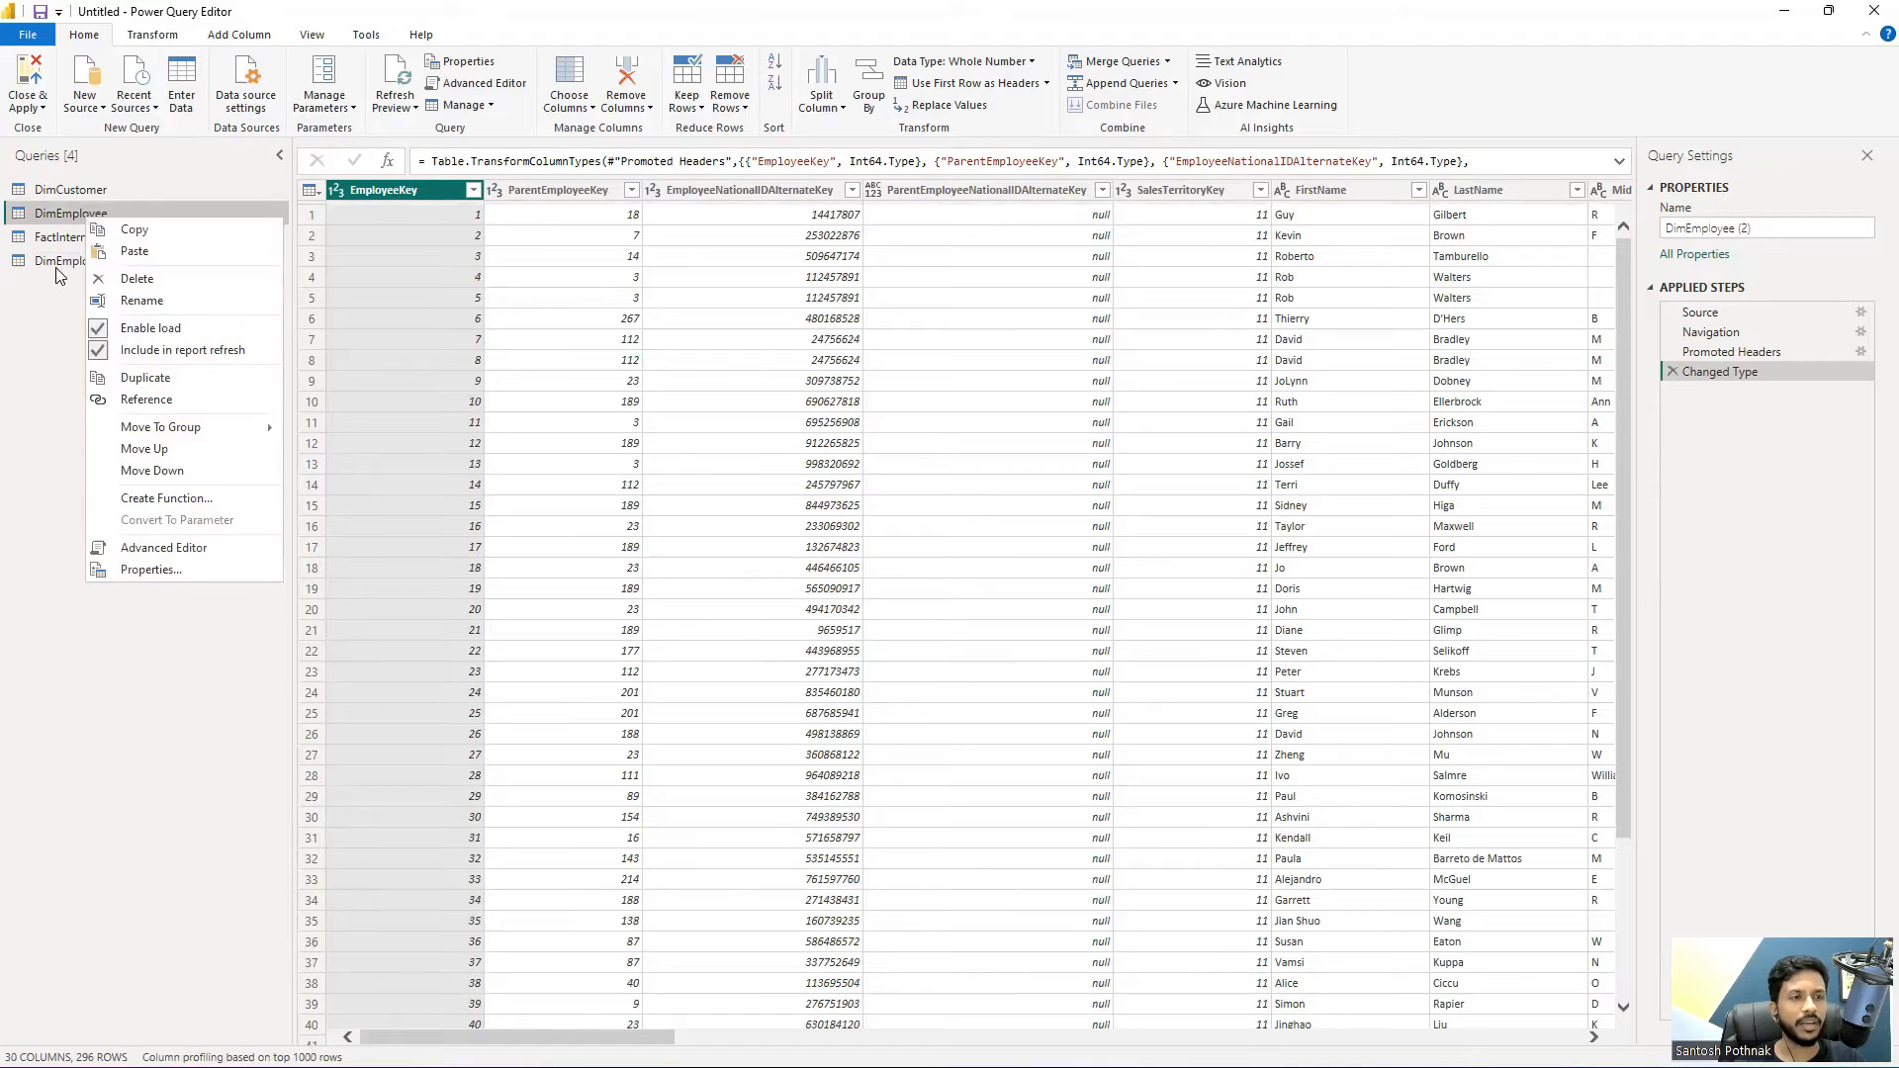
left_click(74, 261)
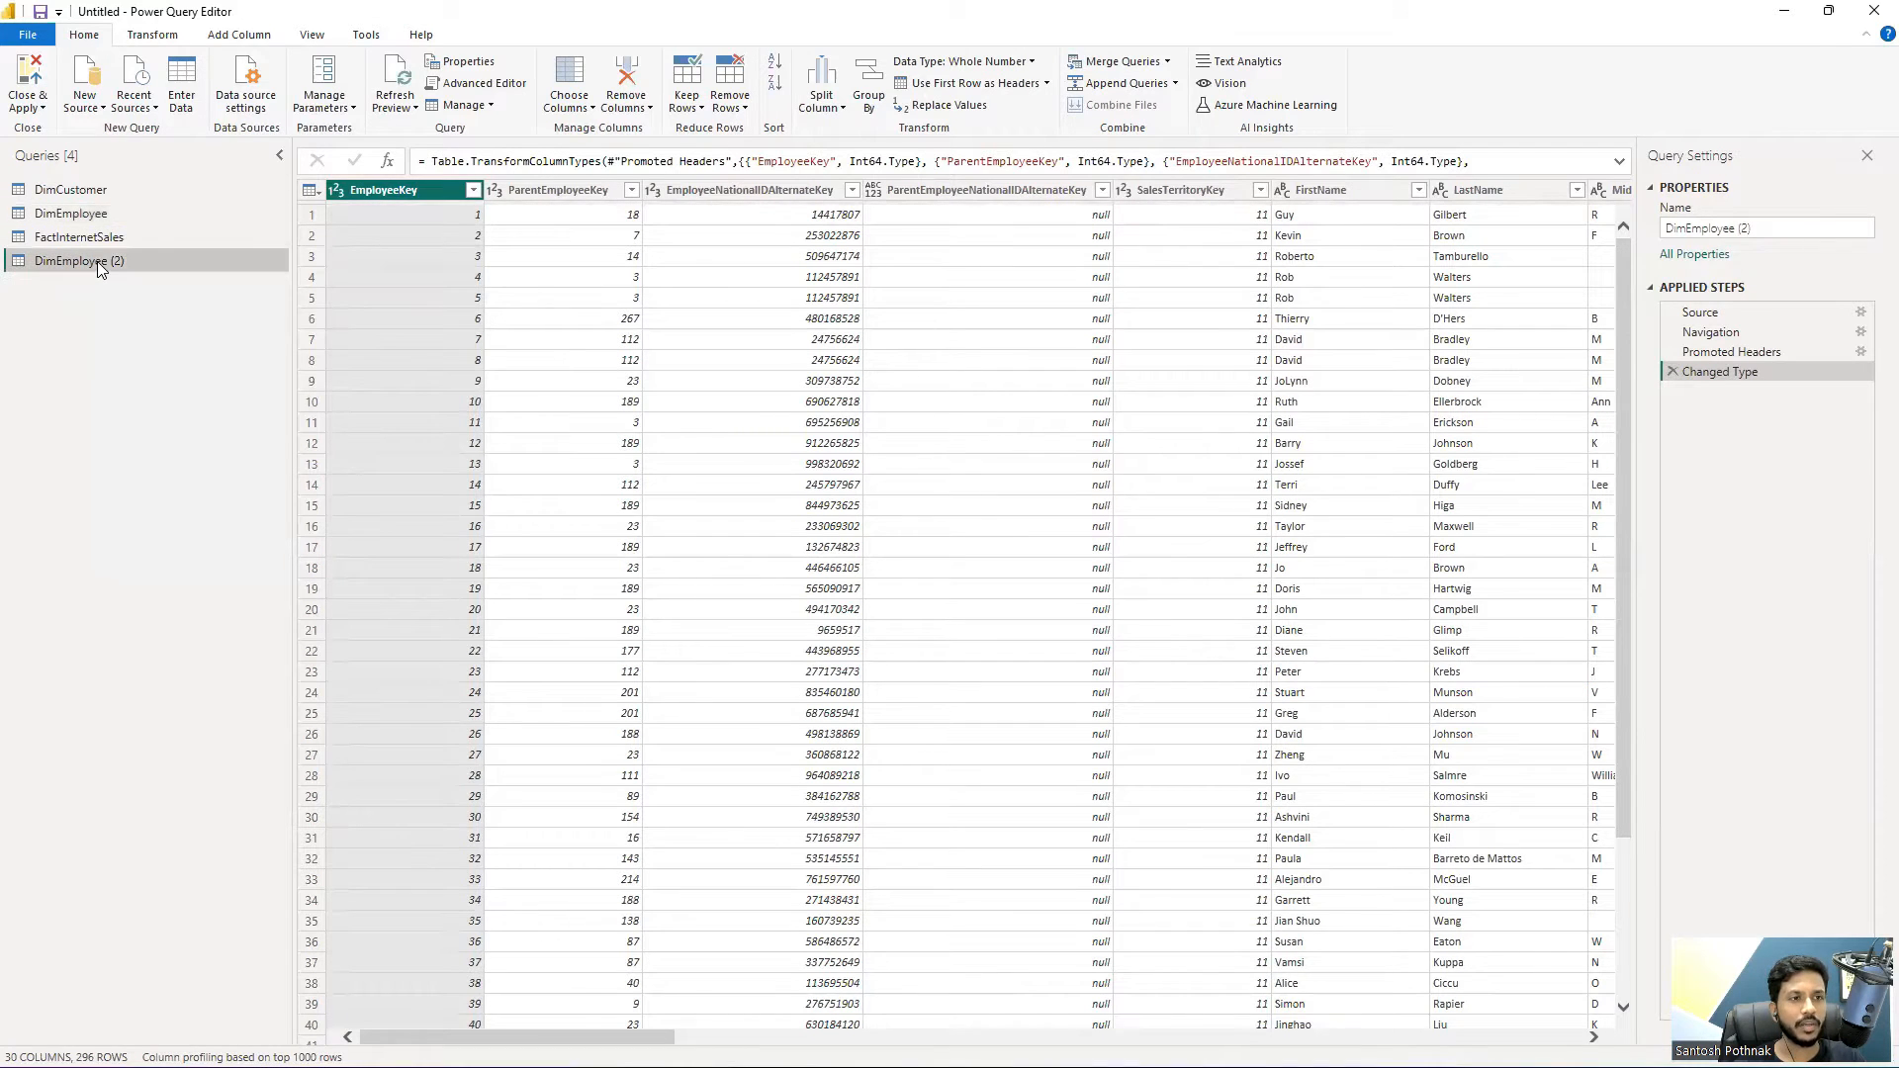
Delete the Changed Type, Promoted Headers and Navigation steps of DimEmployee (2) and load the DimOrganization table from its source list.
left_click(1673, 372)
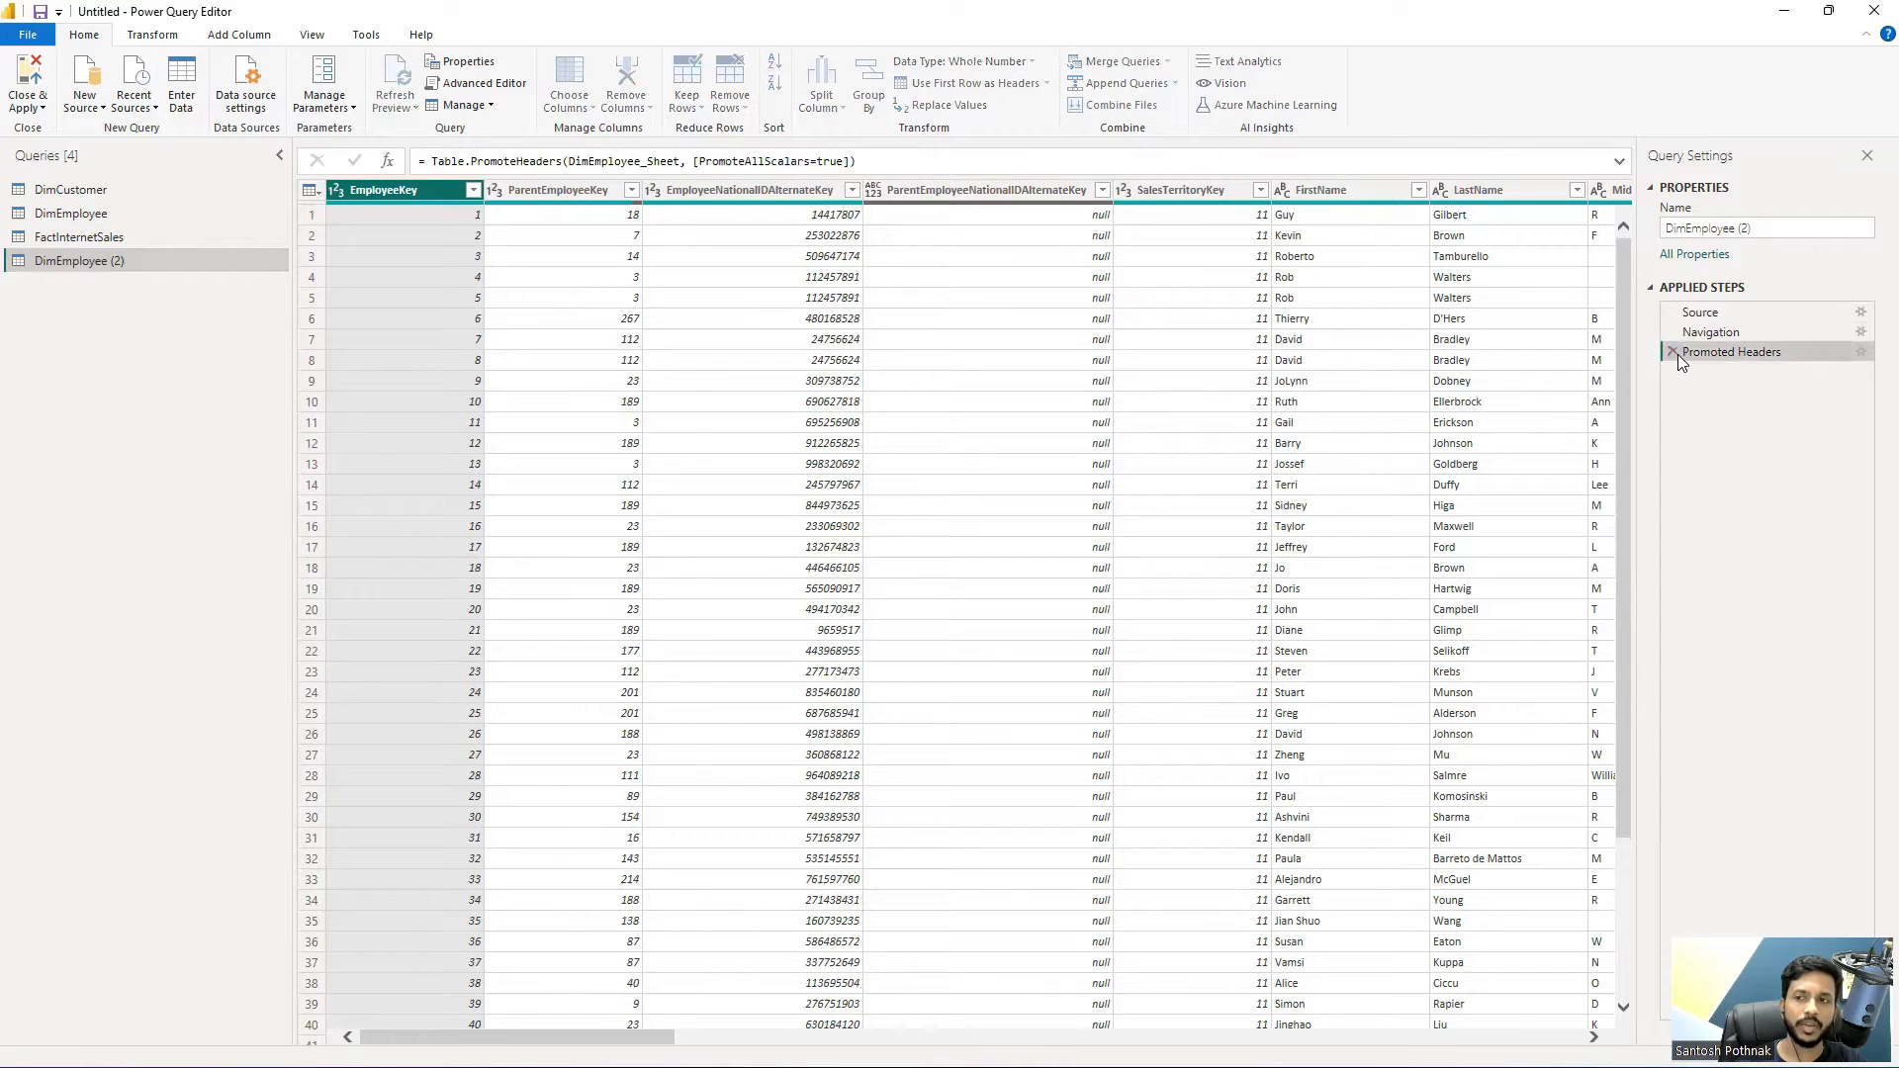
left_click(1673, 352)
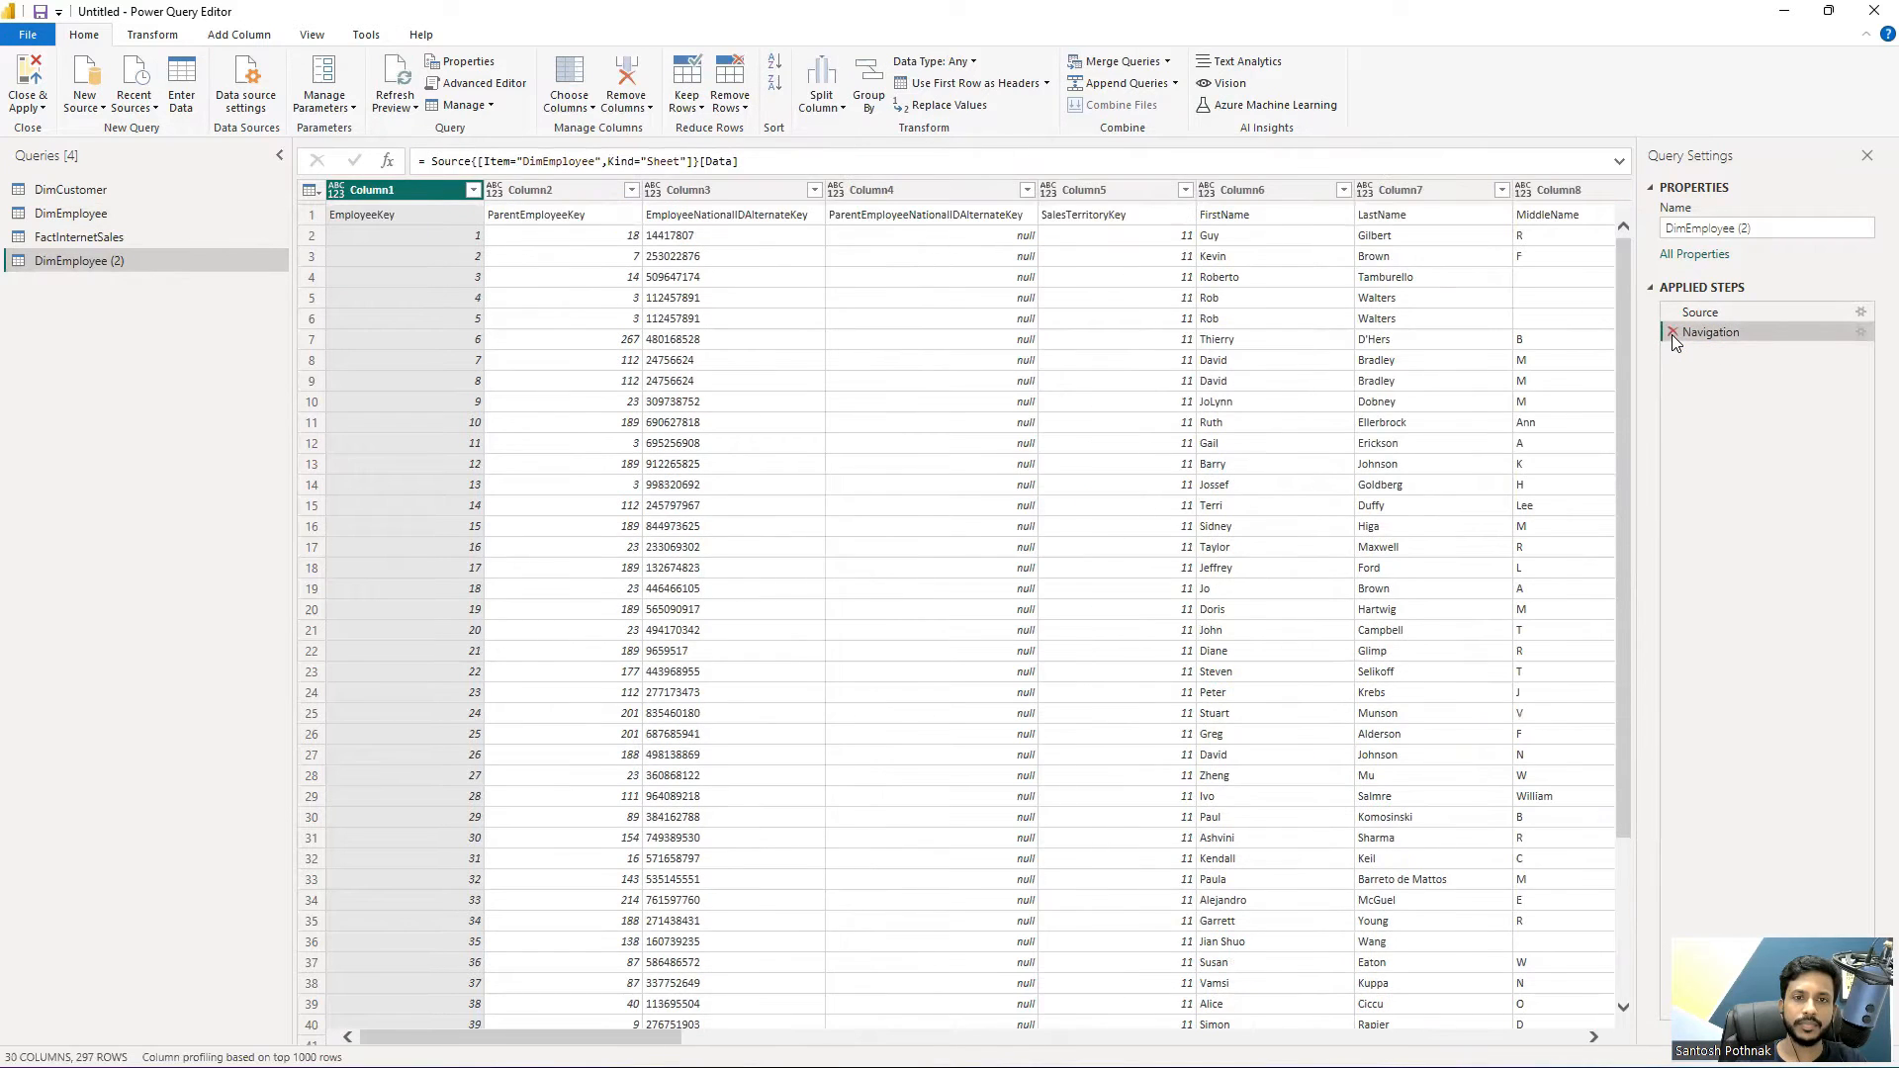
left_click(1672, 334)
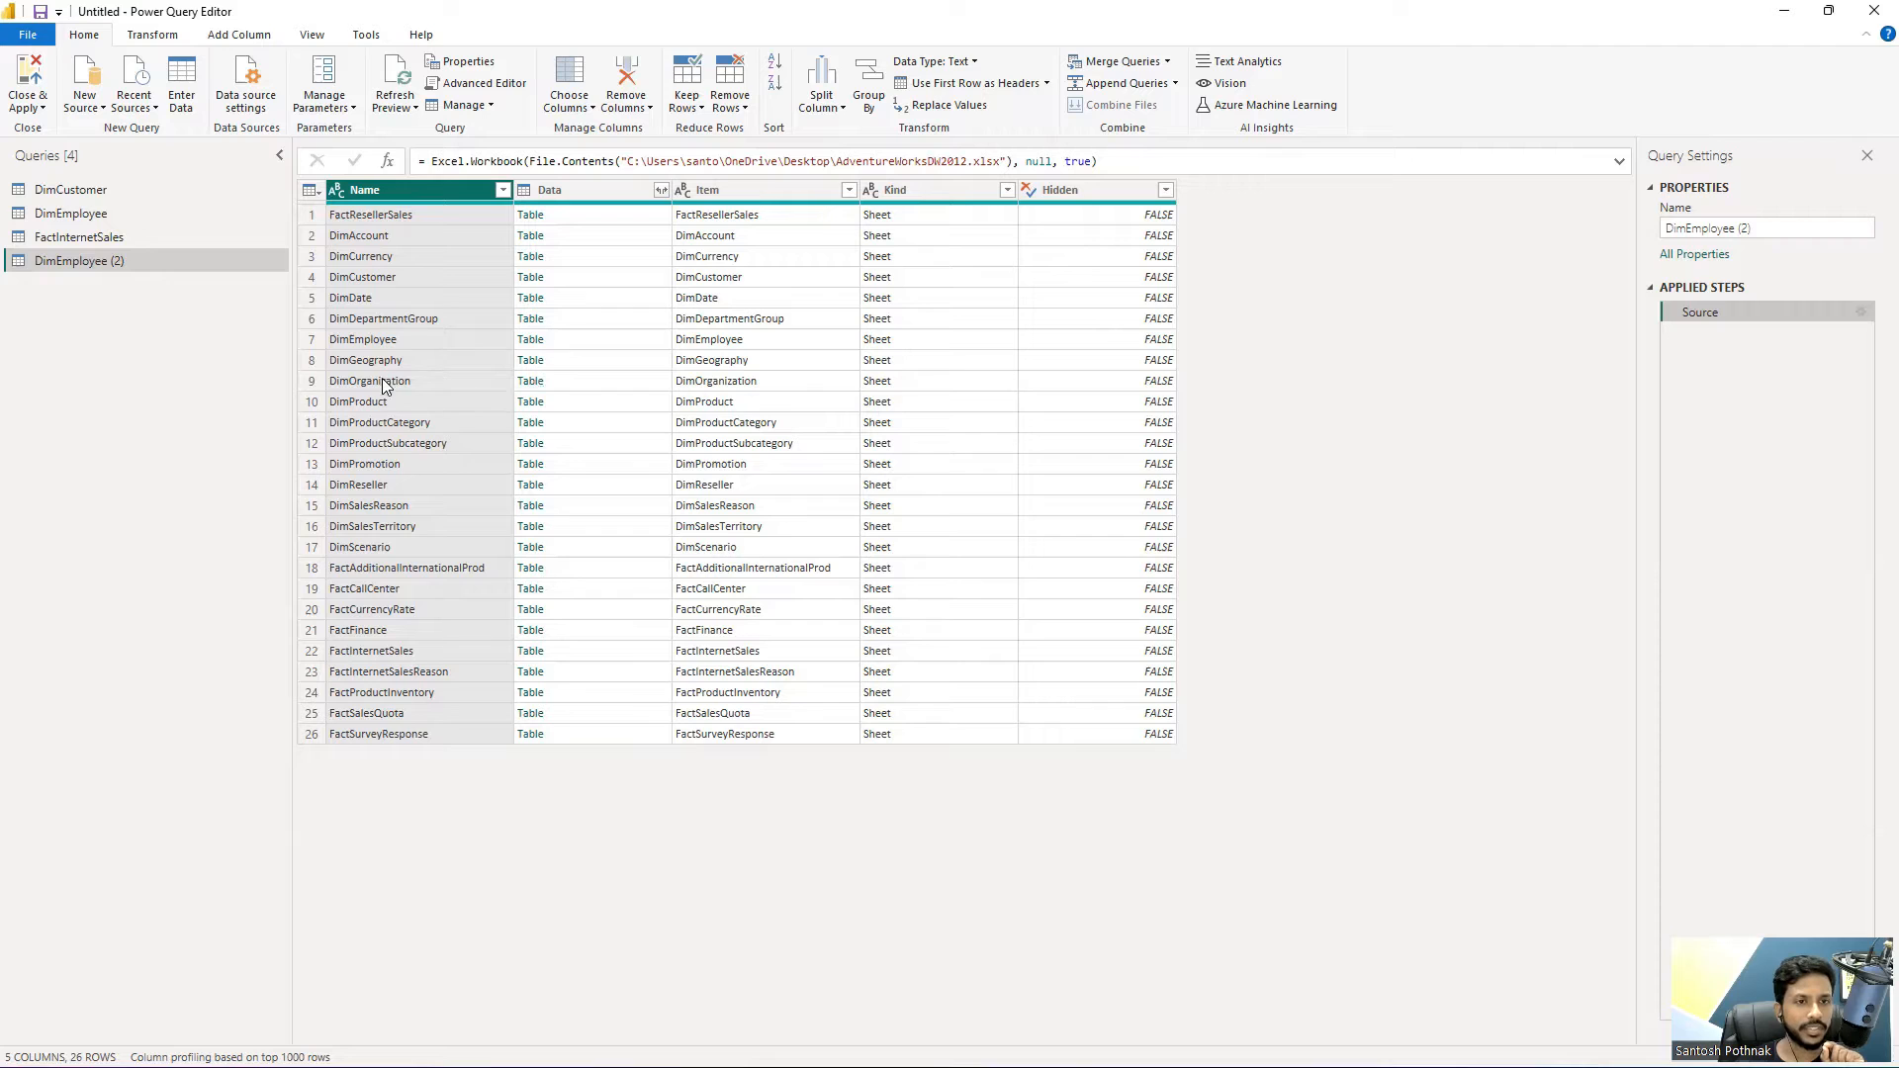
left_click(530, 381)
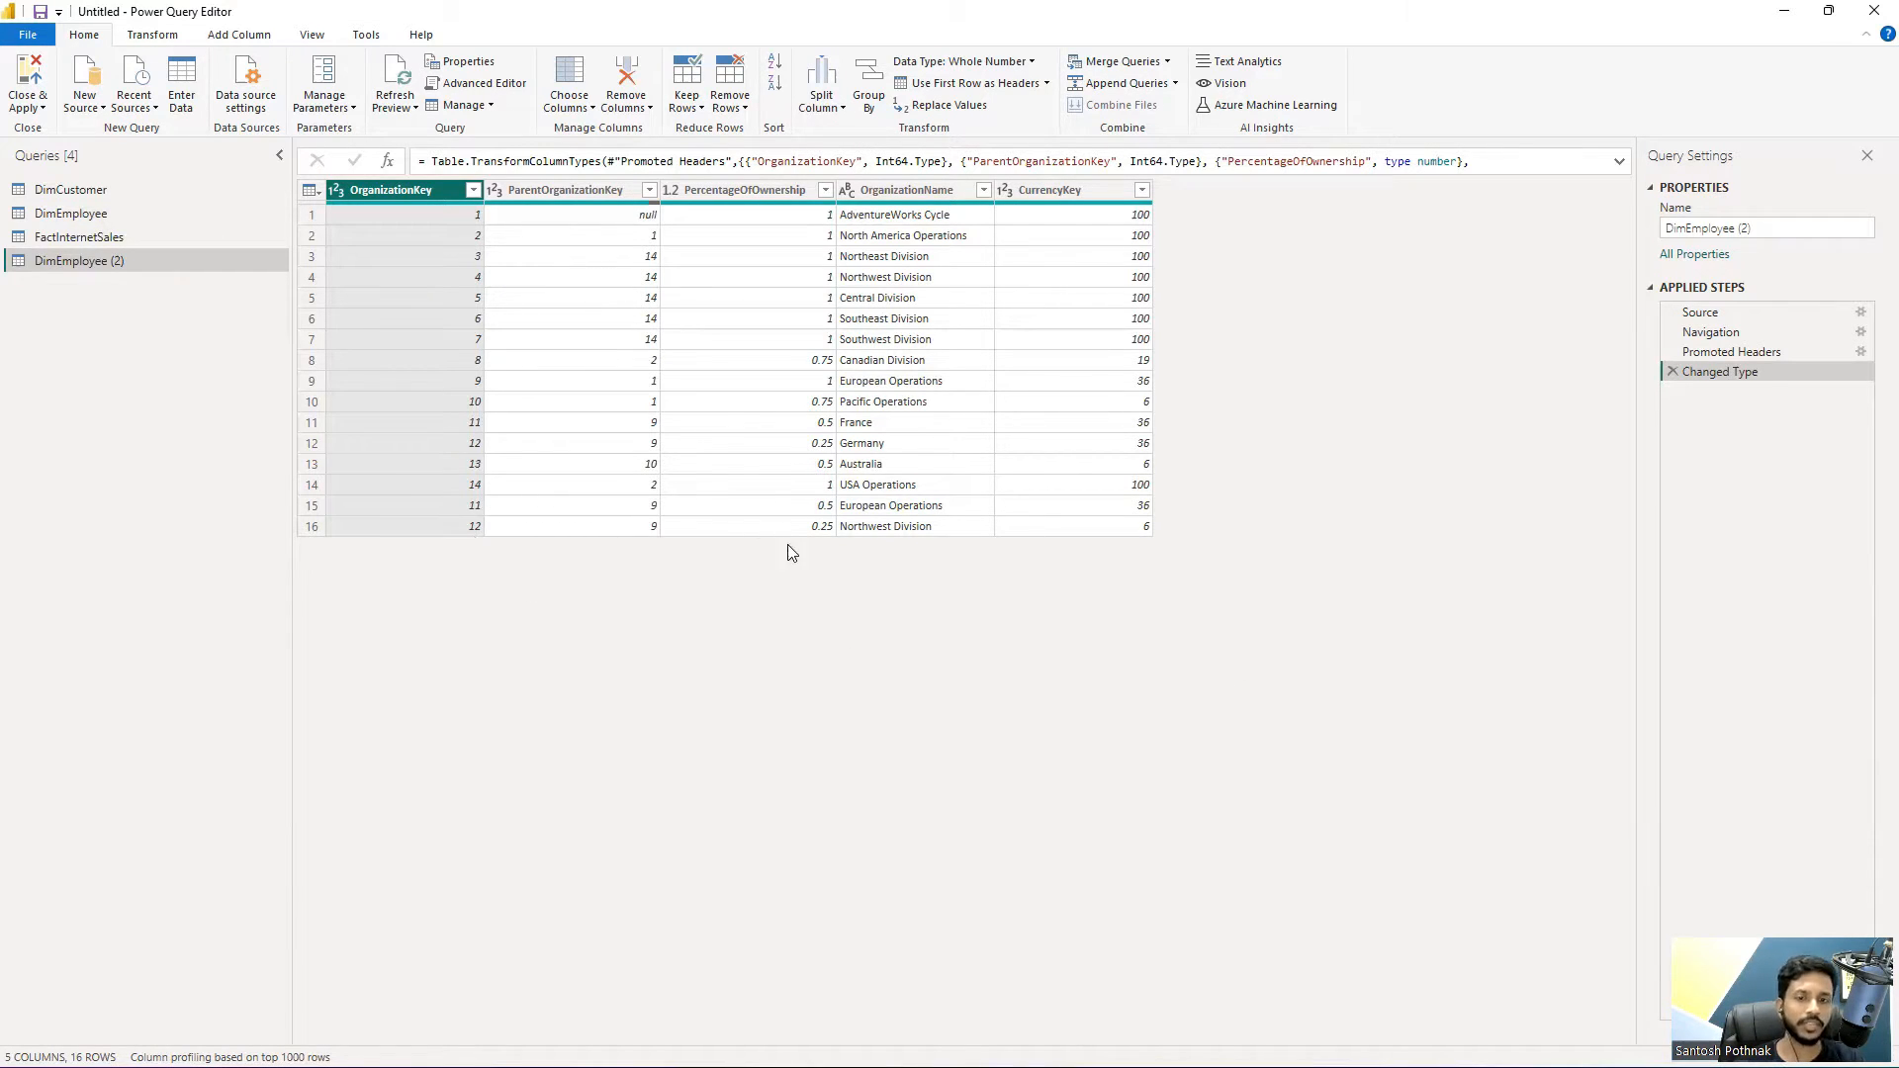
Select the OrganizationName column and rename the DimEmployee (2) query as DimOrganization.
left_click(905, 190)
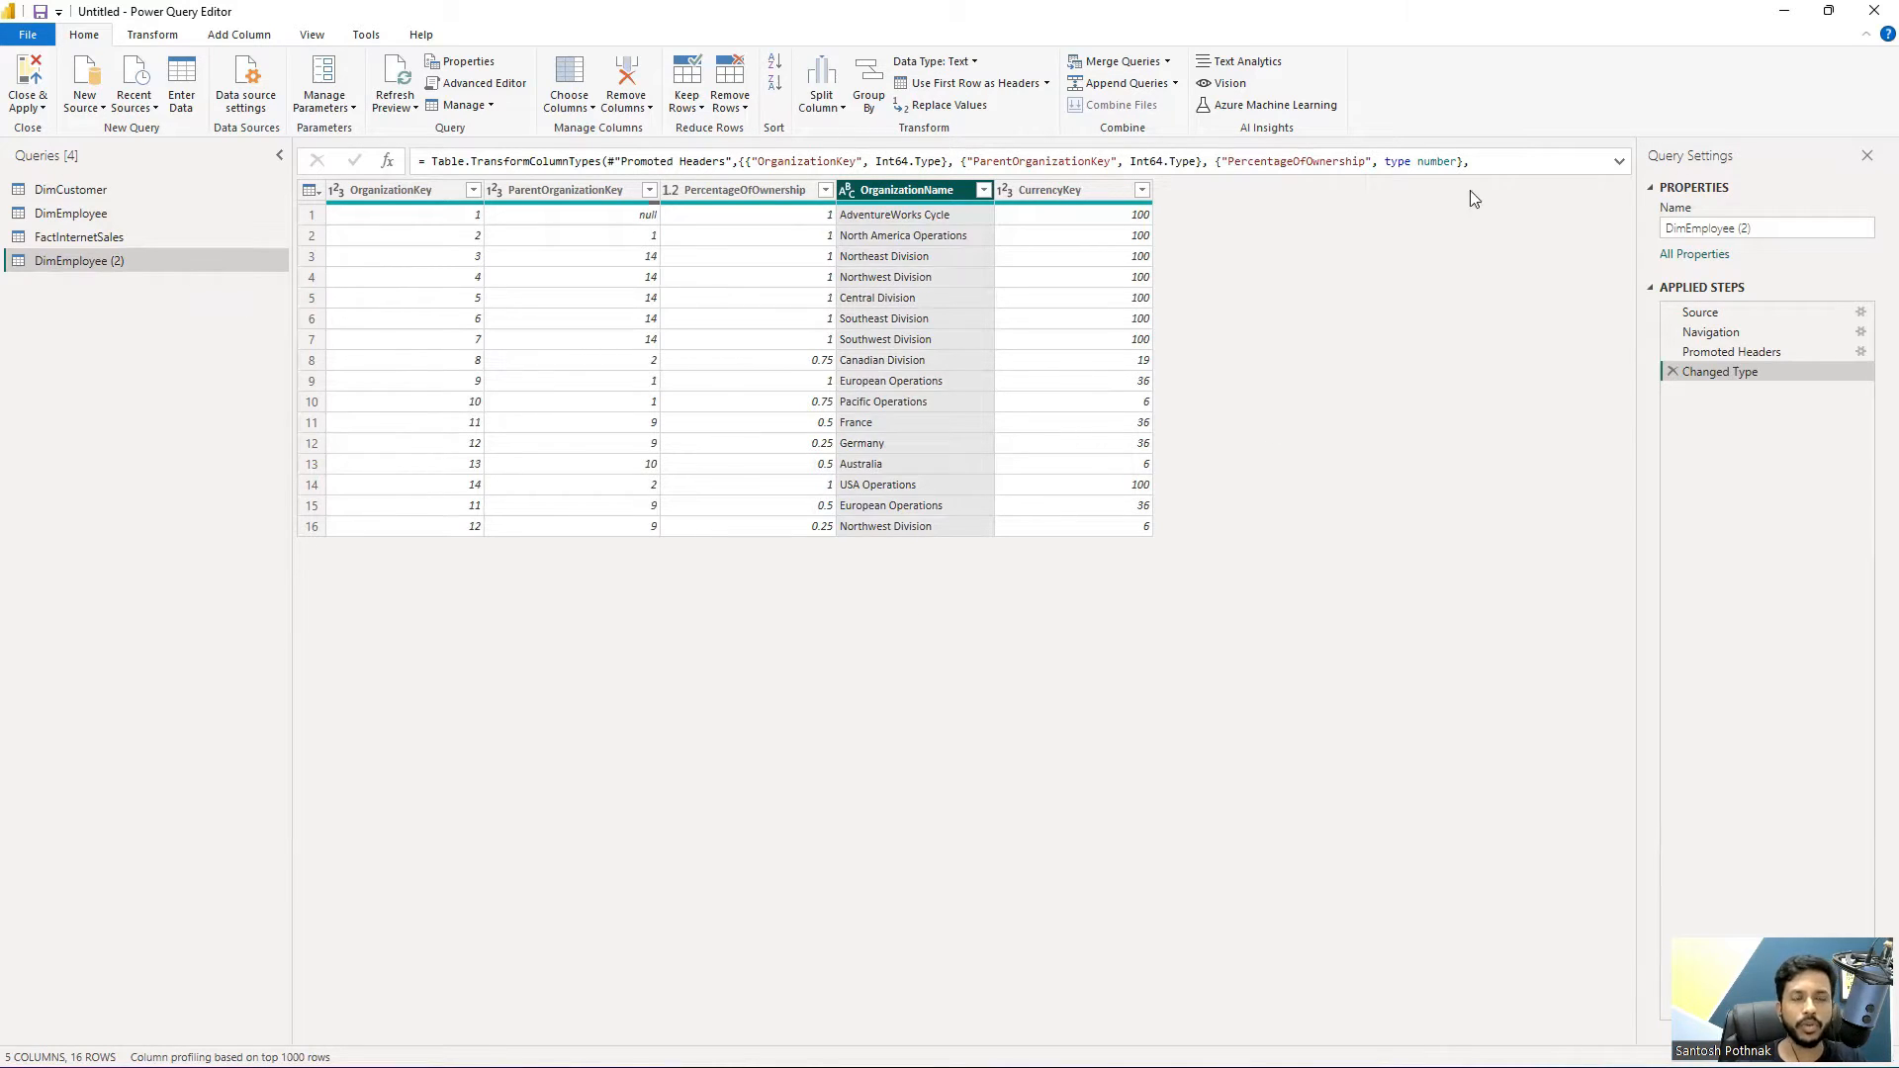
left_click(1662, 231)
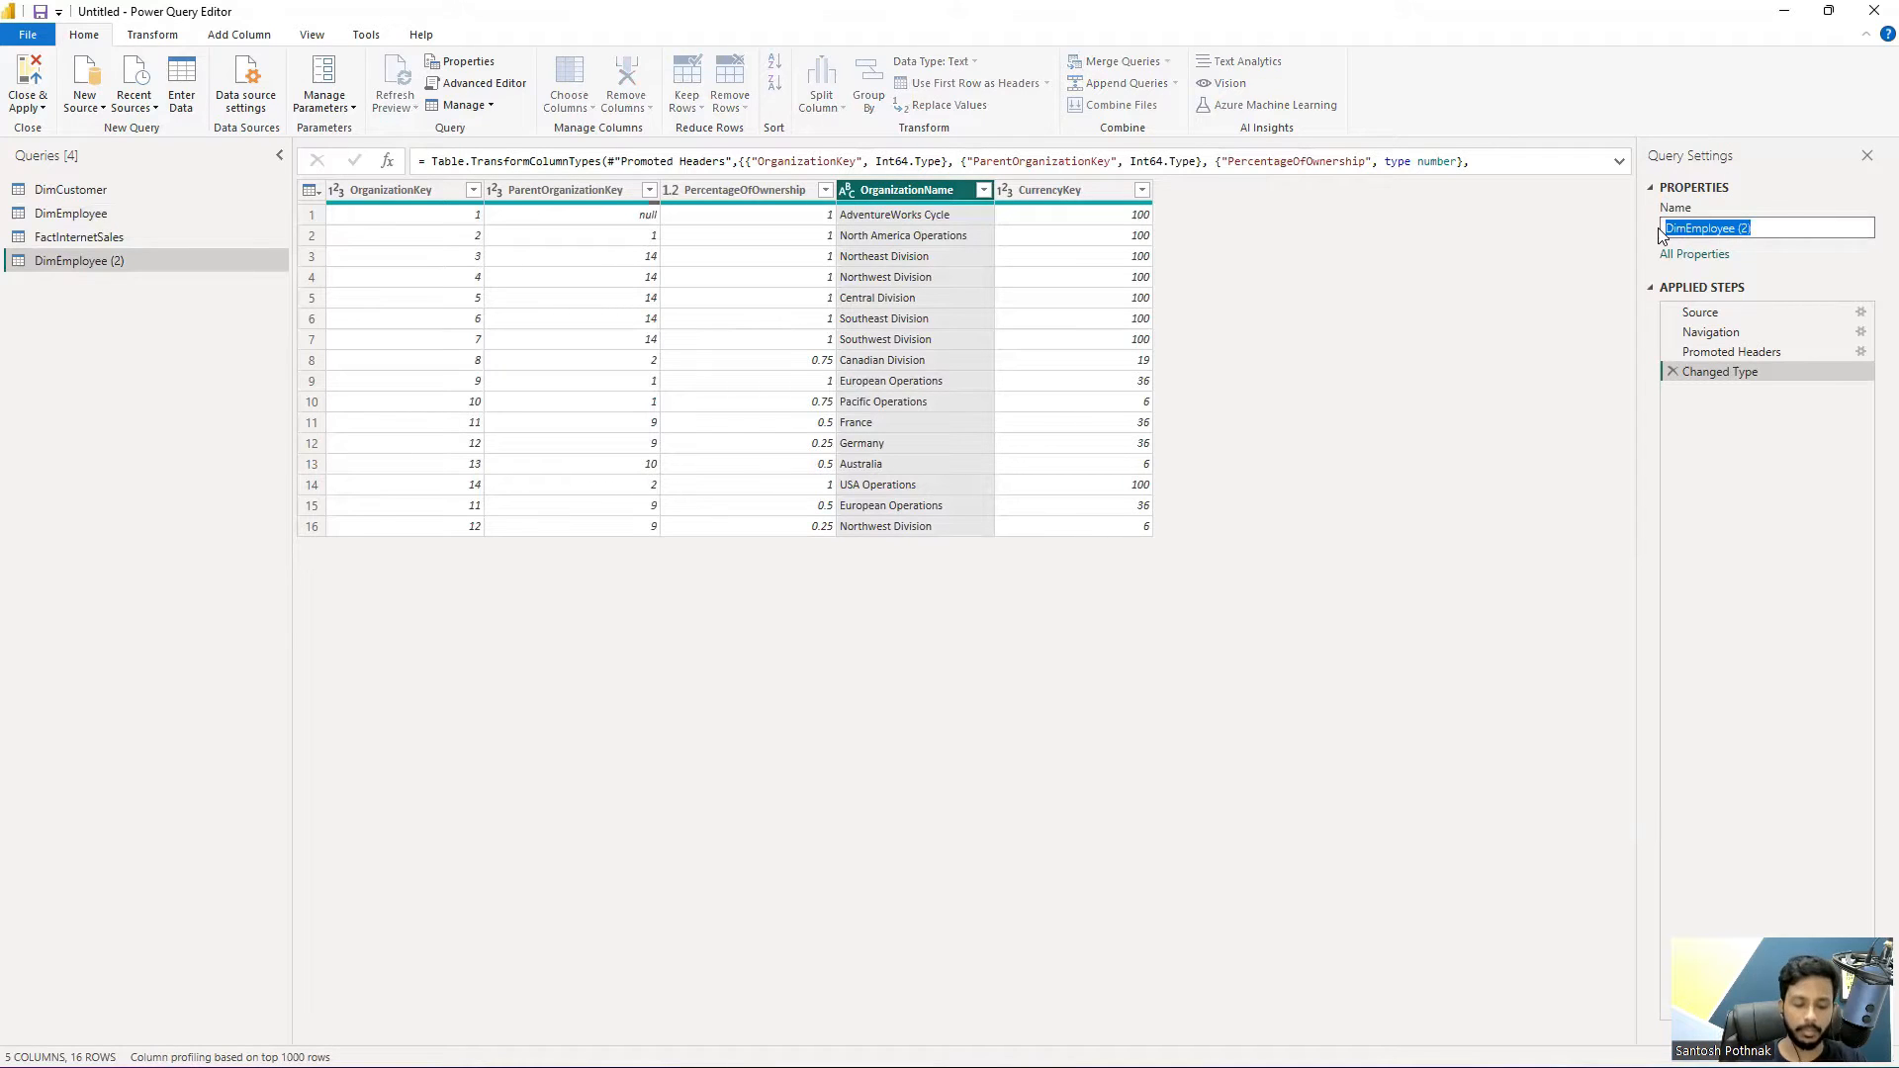
type("DimO")
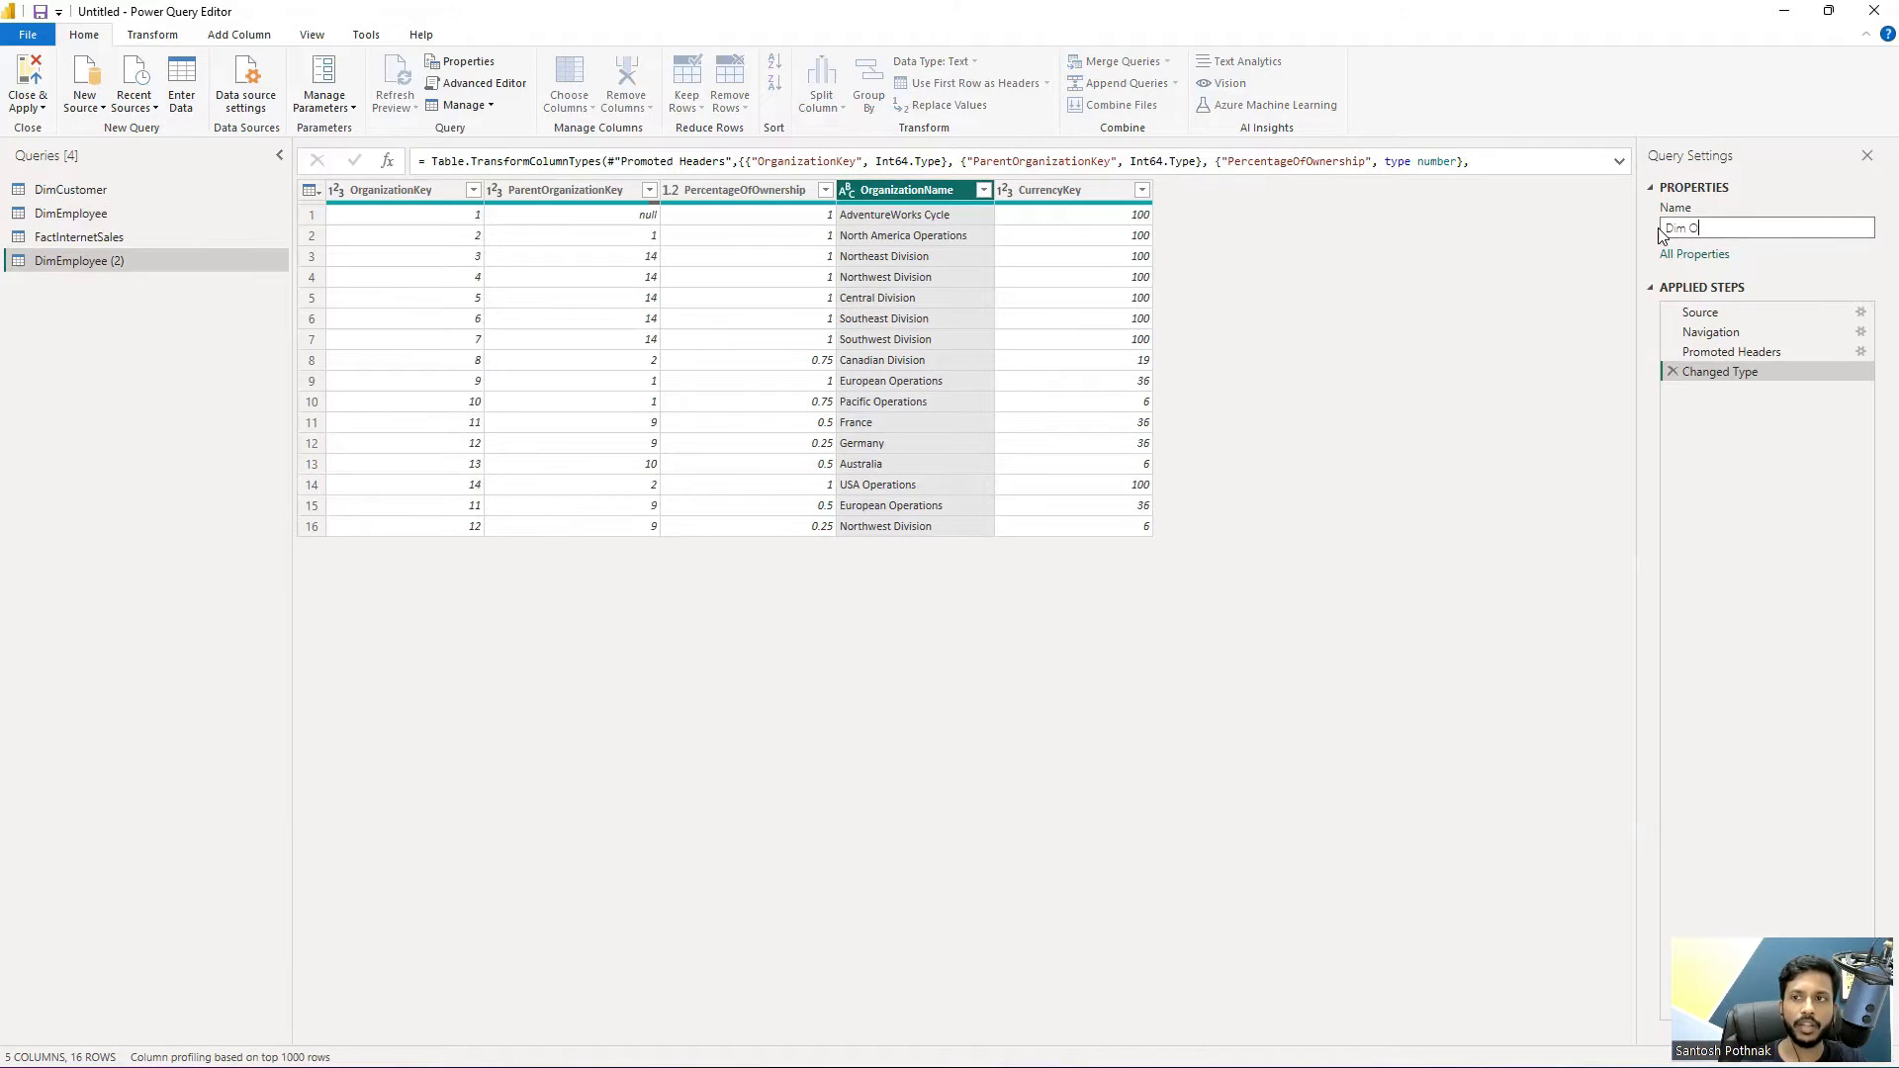
type("rganiz")
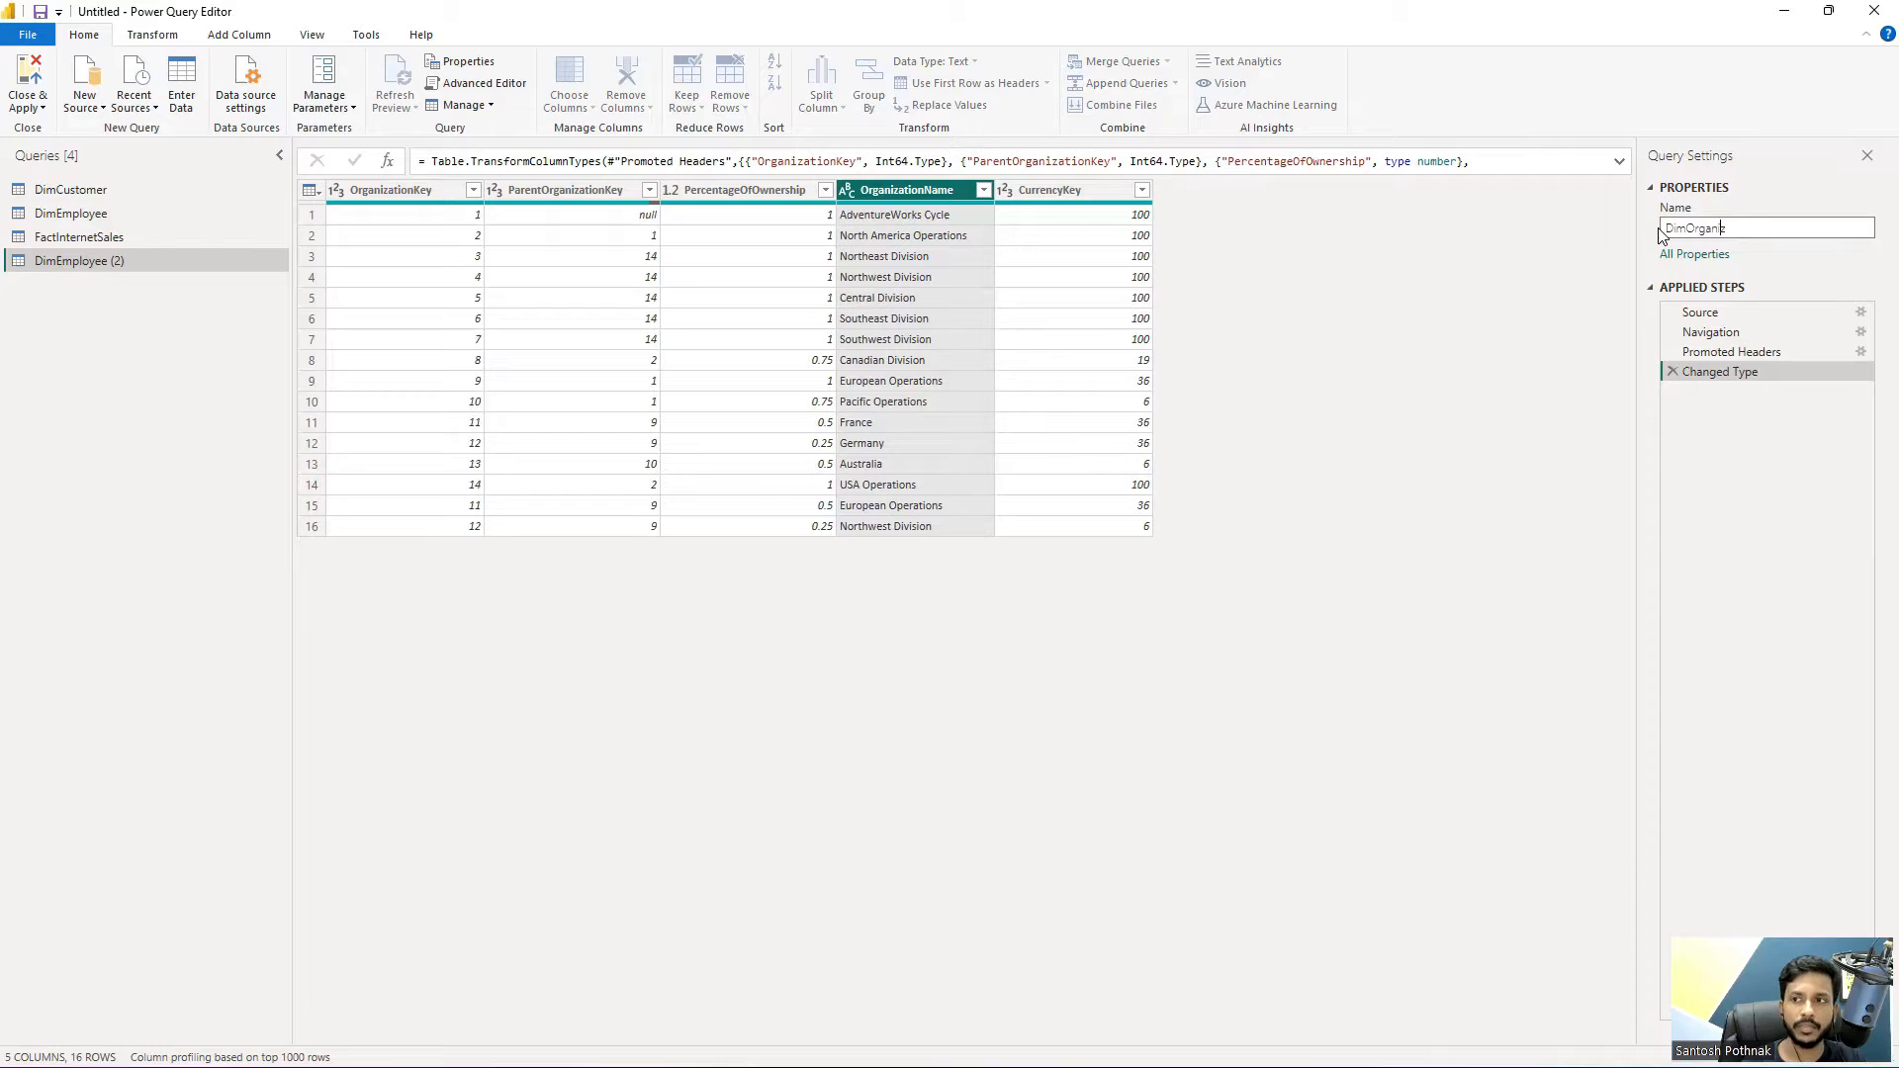
type("ation")
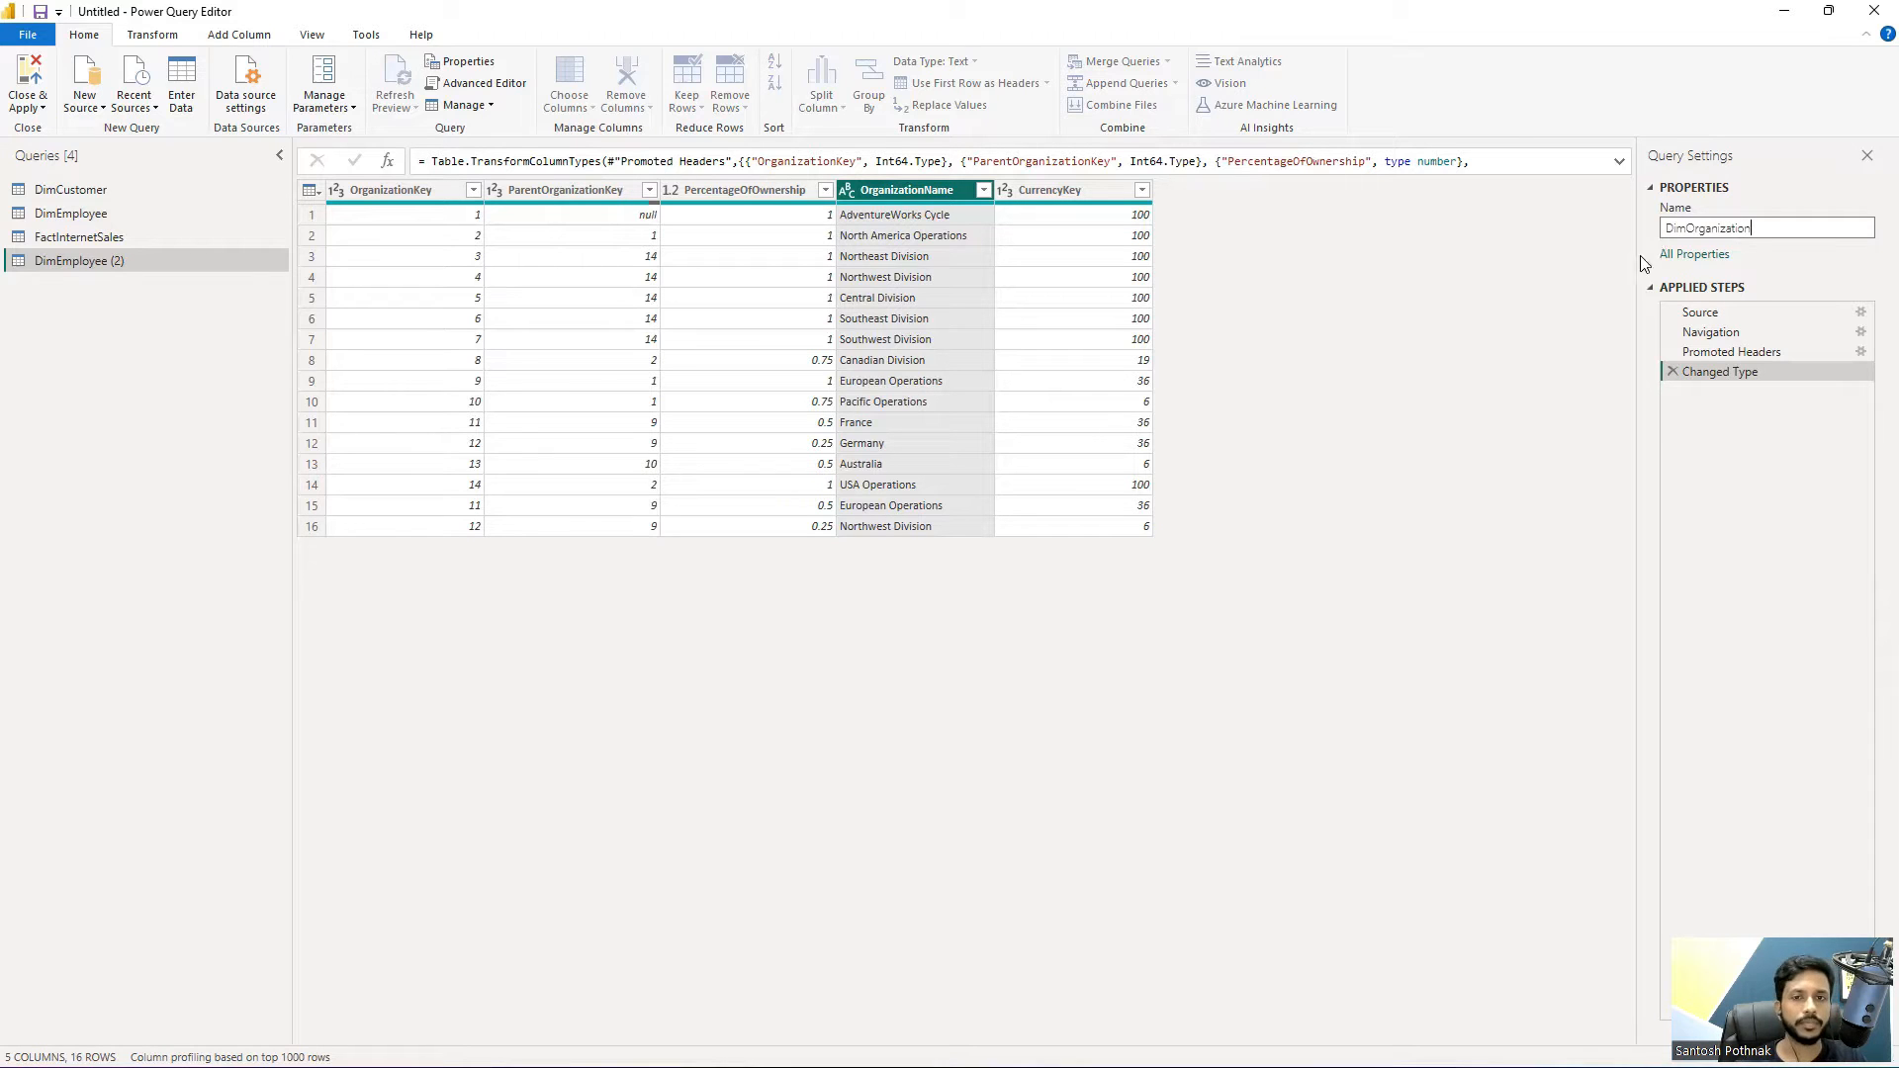
key("Return")
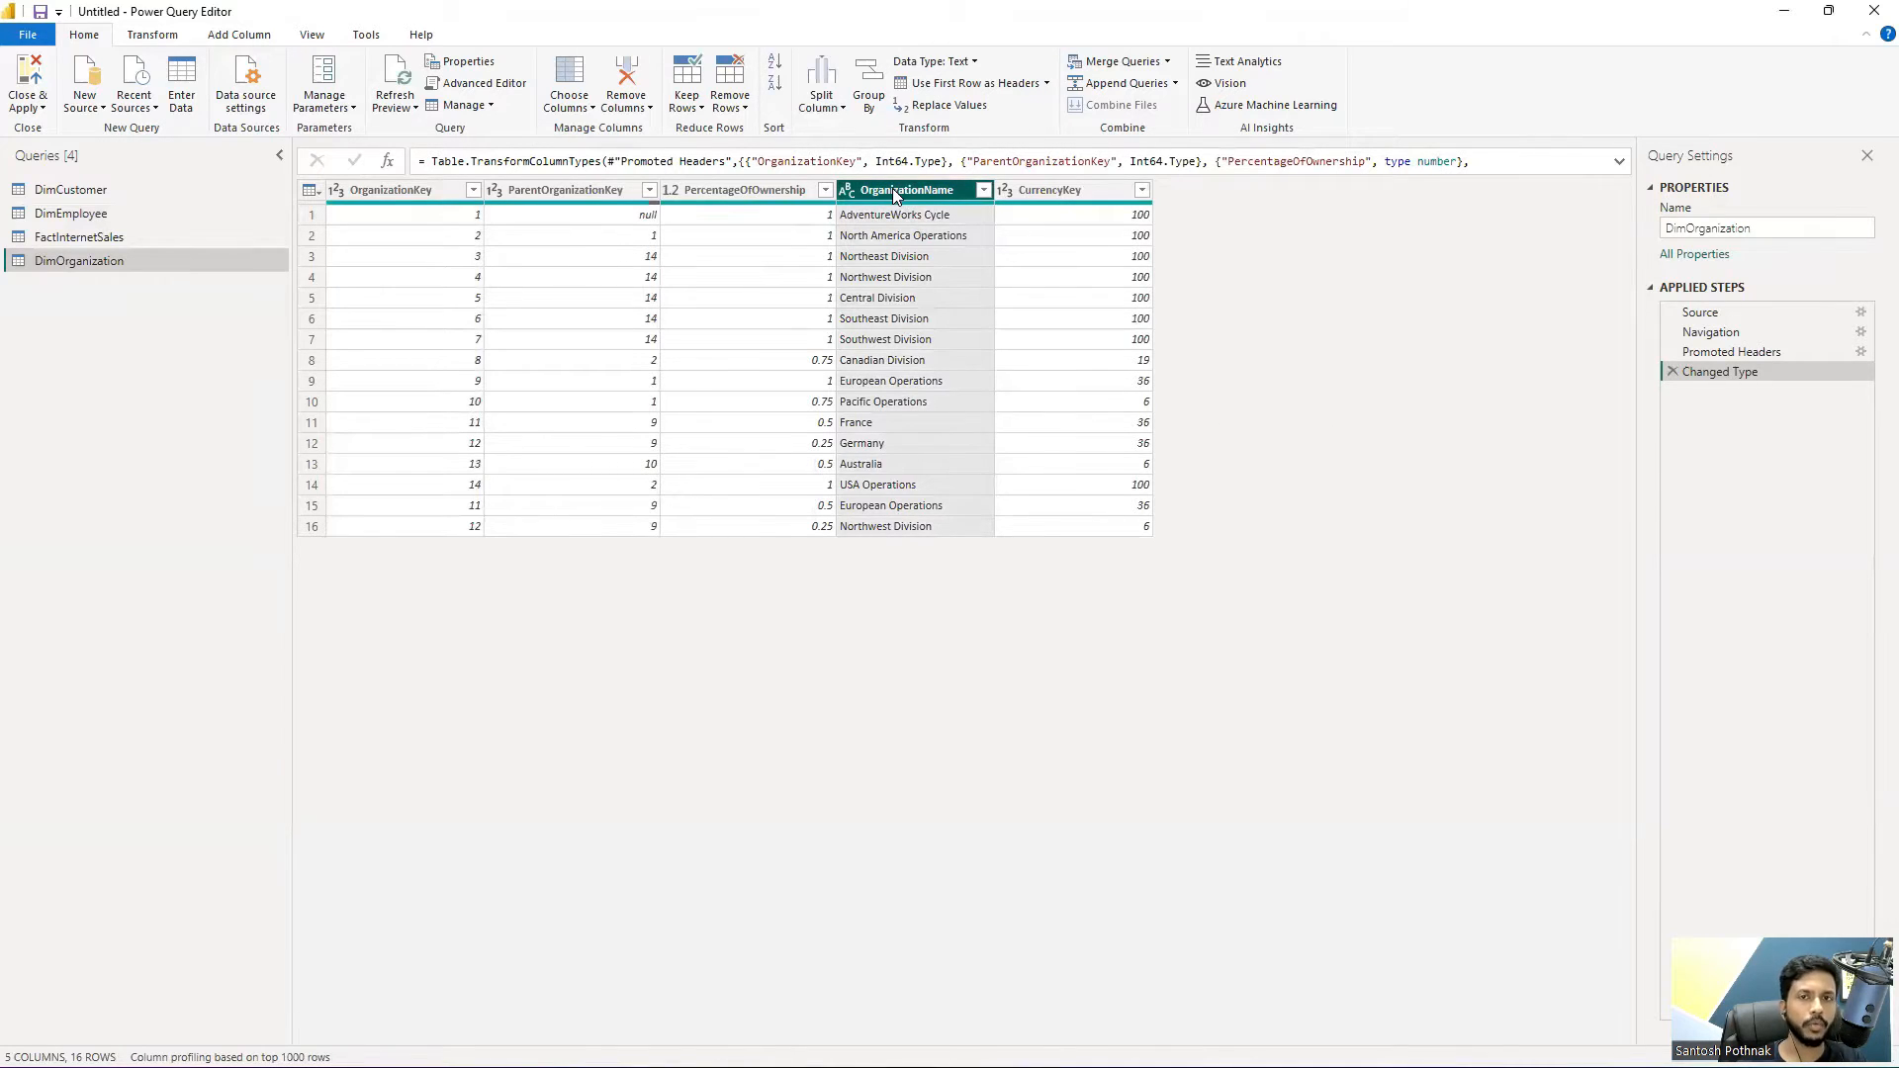
Keep only the duplicate rows based on the OrganizationName column, and delete the resulting Kept Duplicates step.
left_click(690, 109)
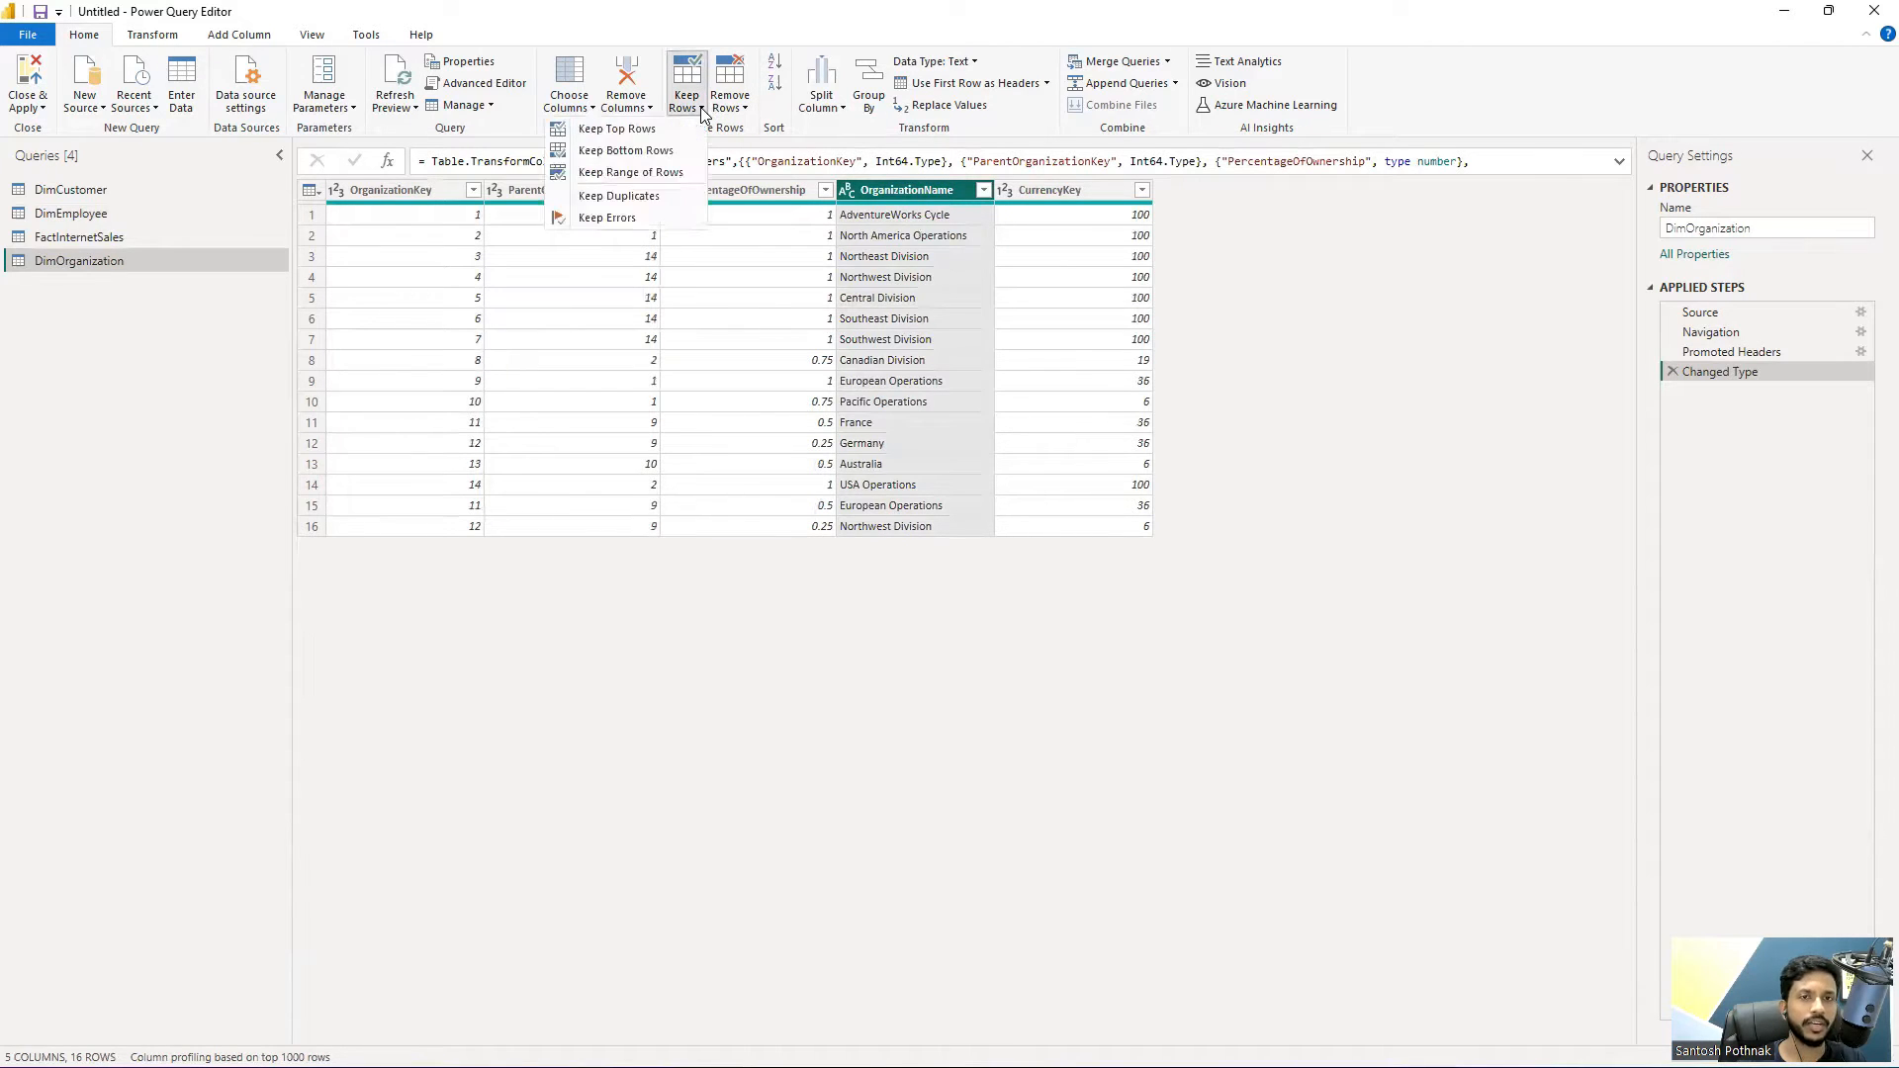
left_click(654, 199)
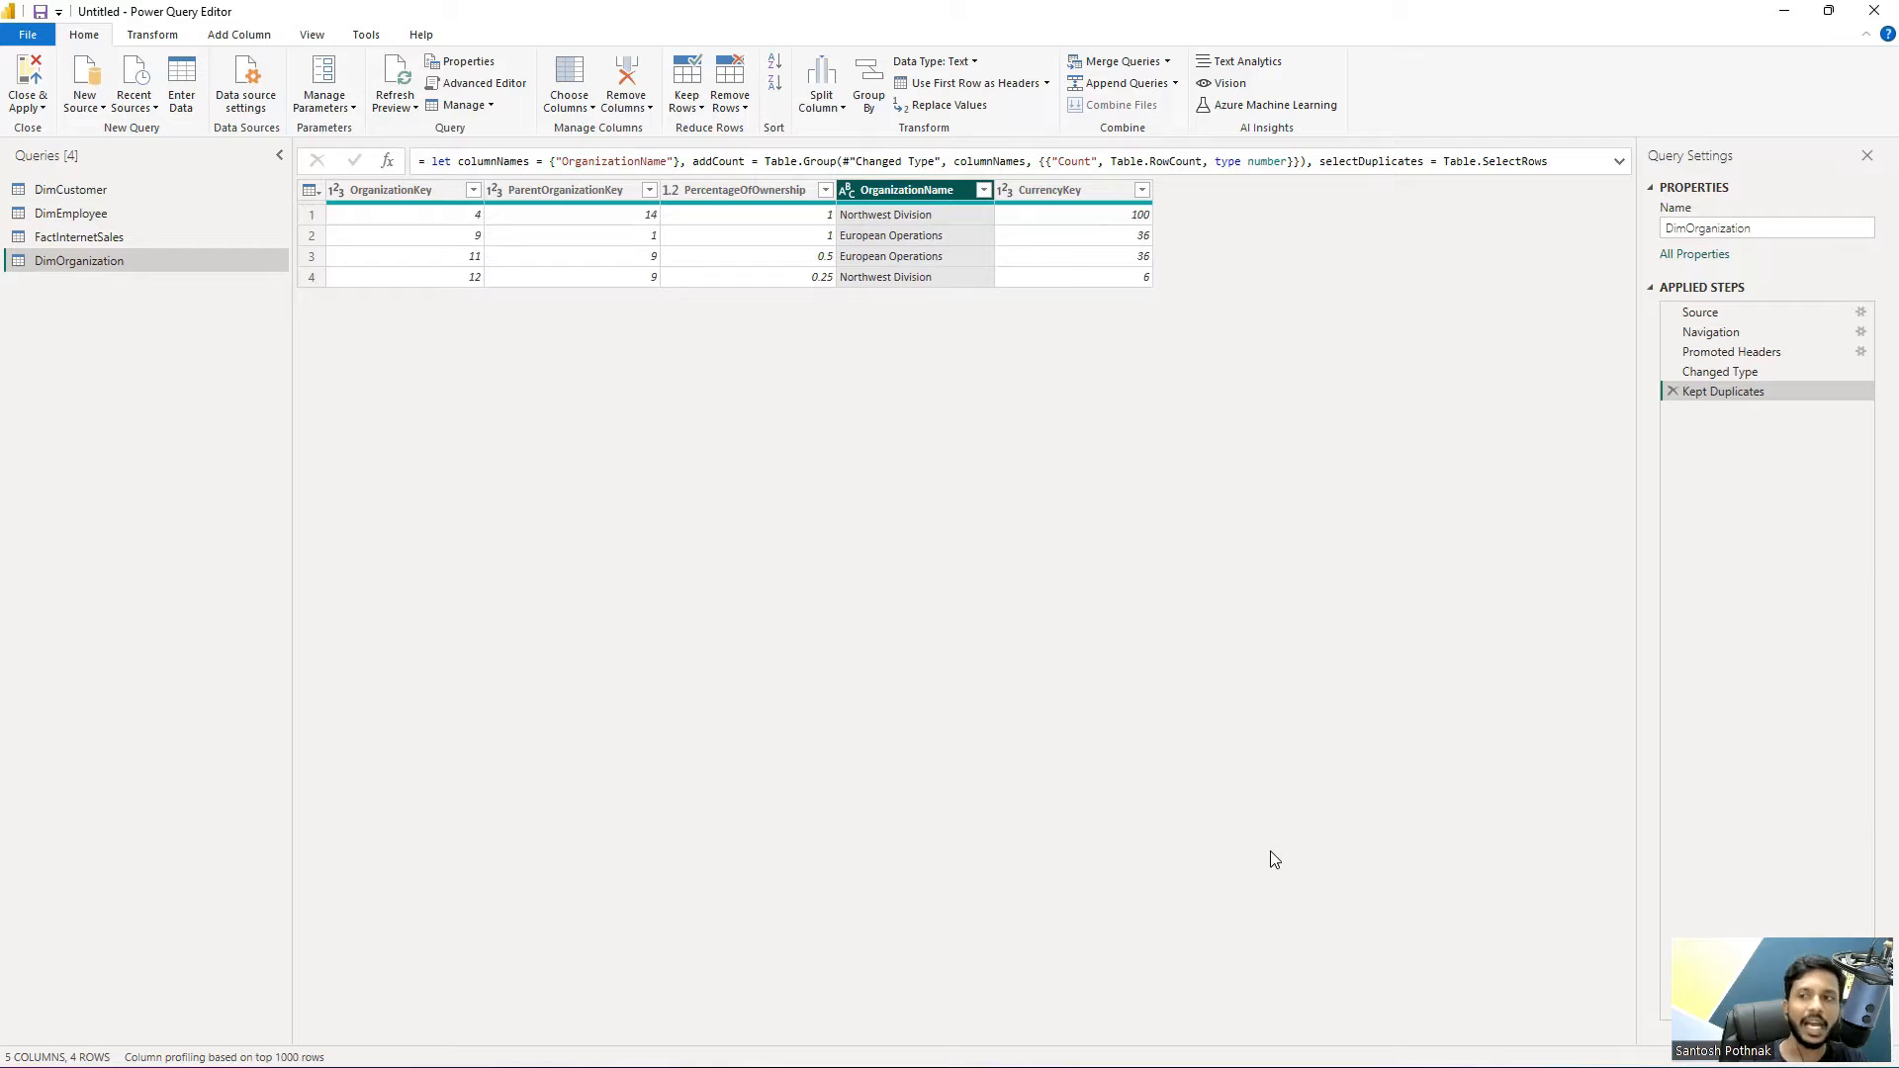
left_click(1673, 391)
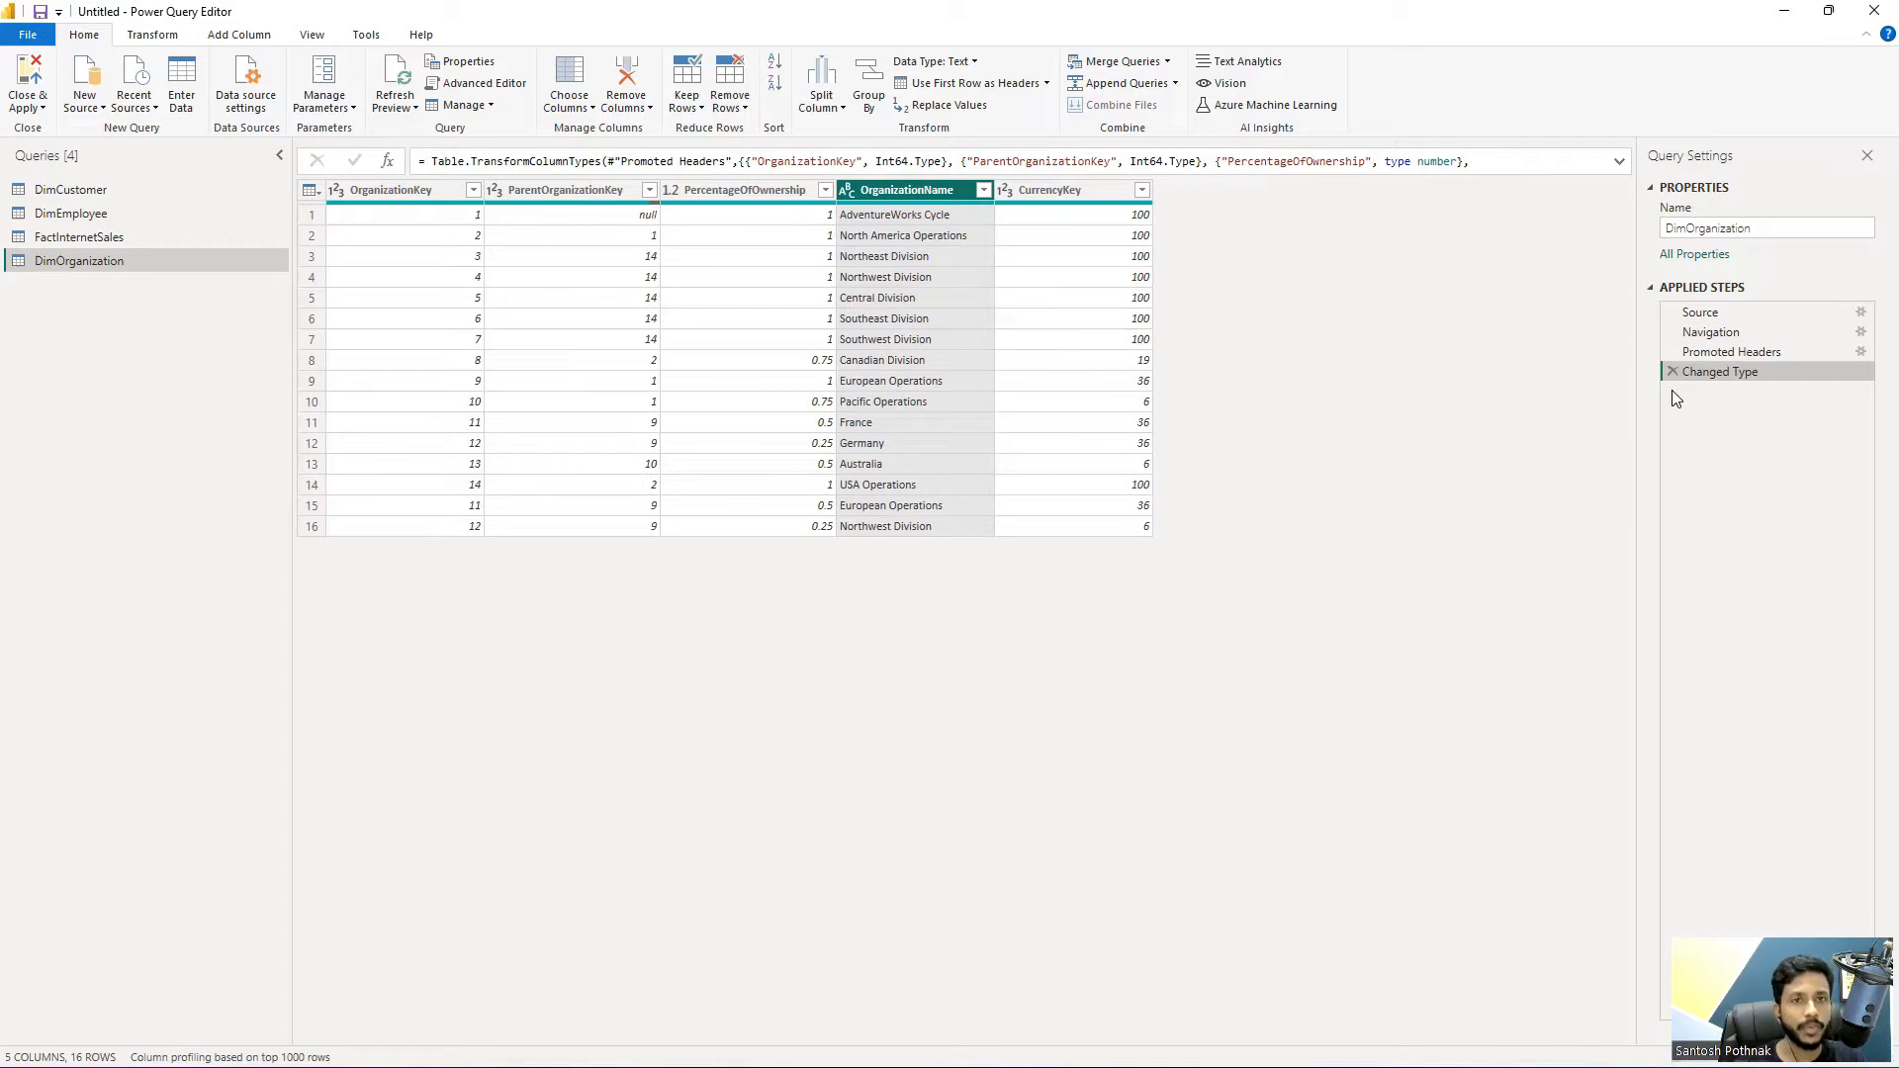
left_click(695, 107)
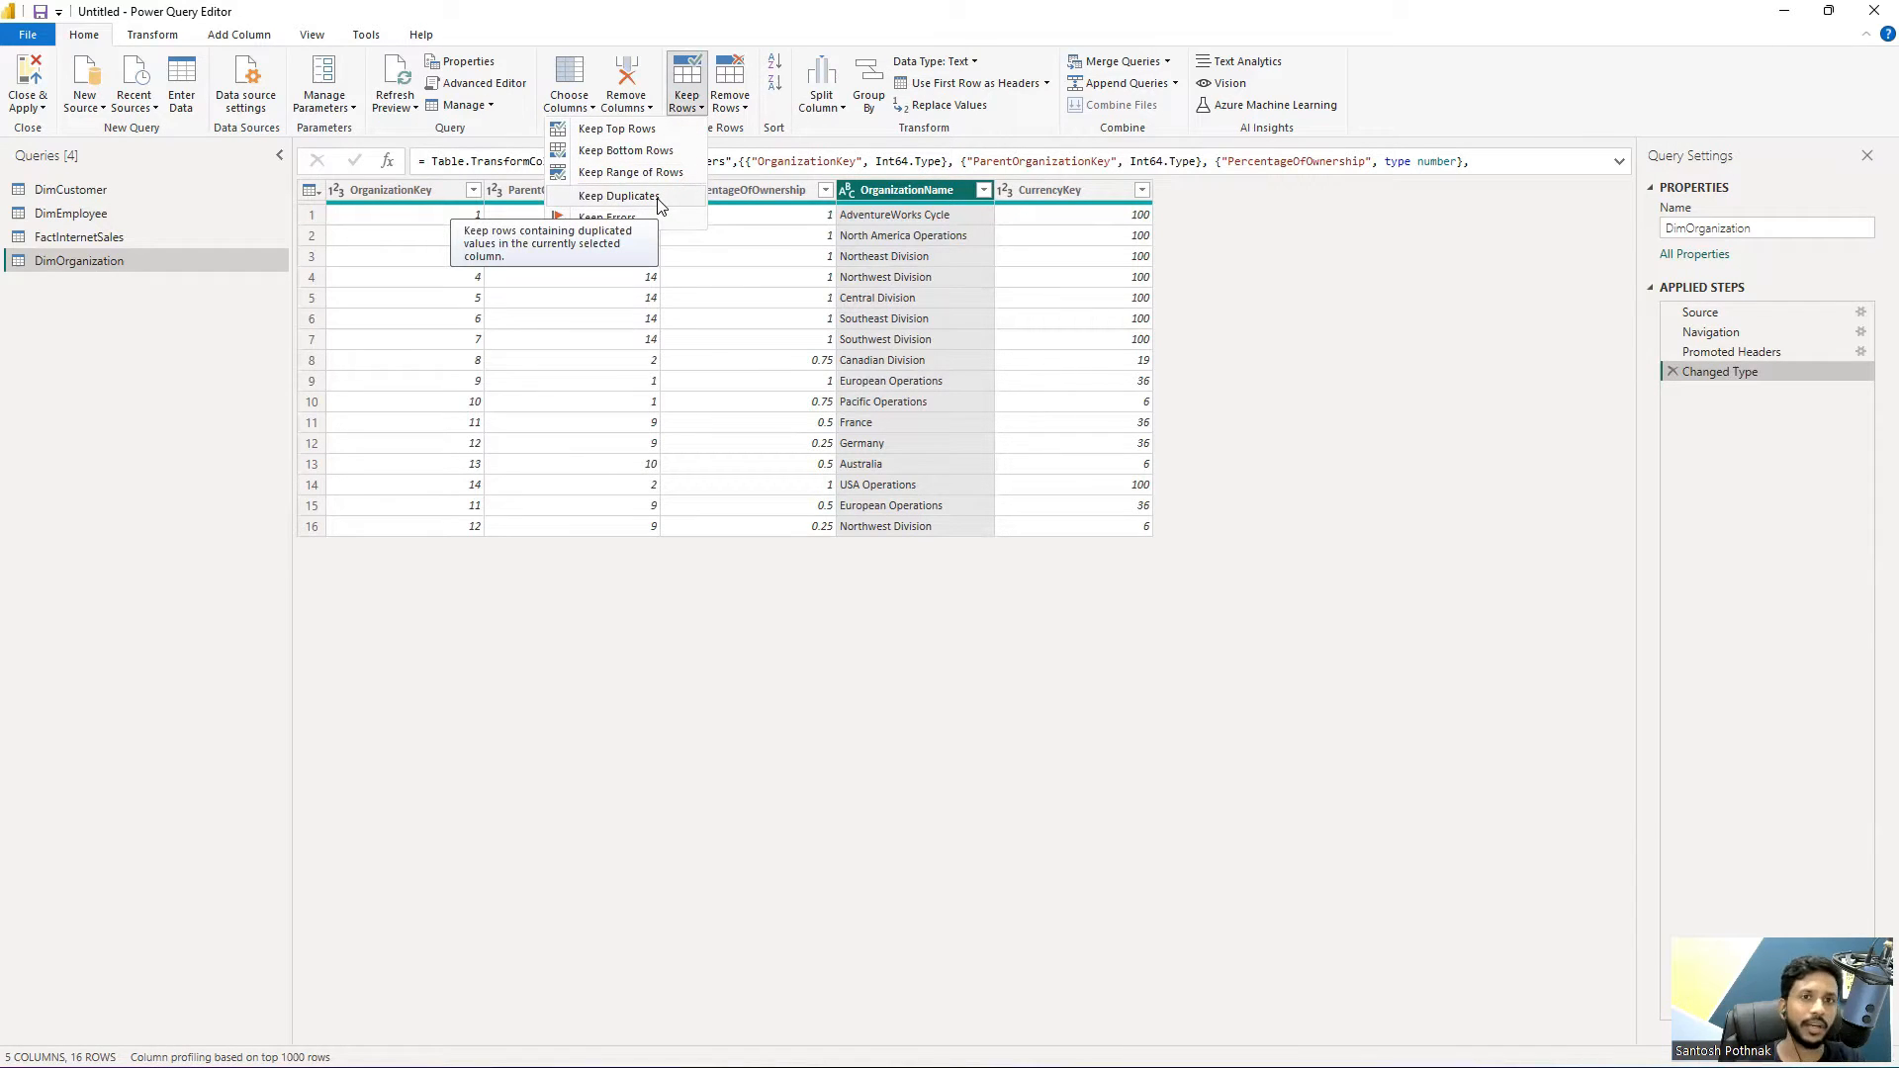
left_click(1480, 489)
left_click(674, 107)
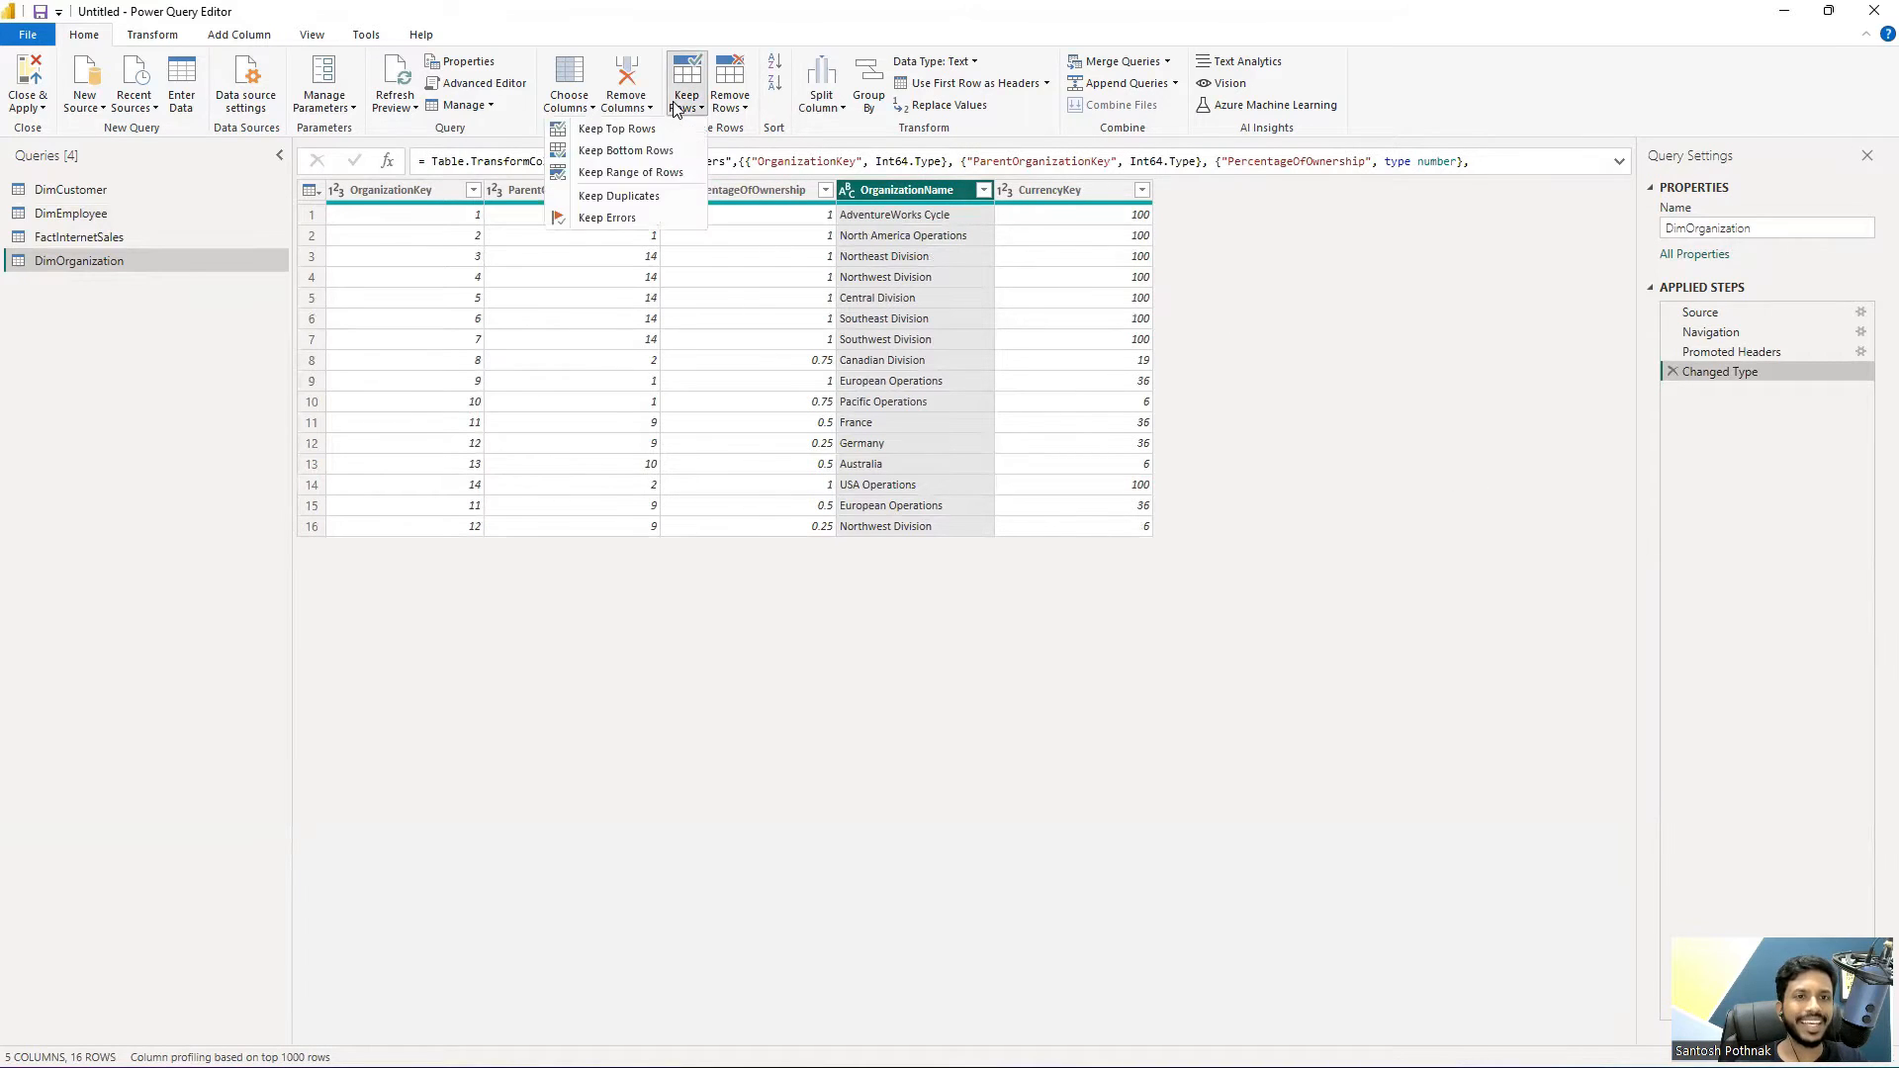
left_click(622, 639)
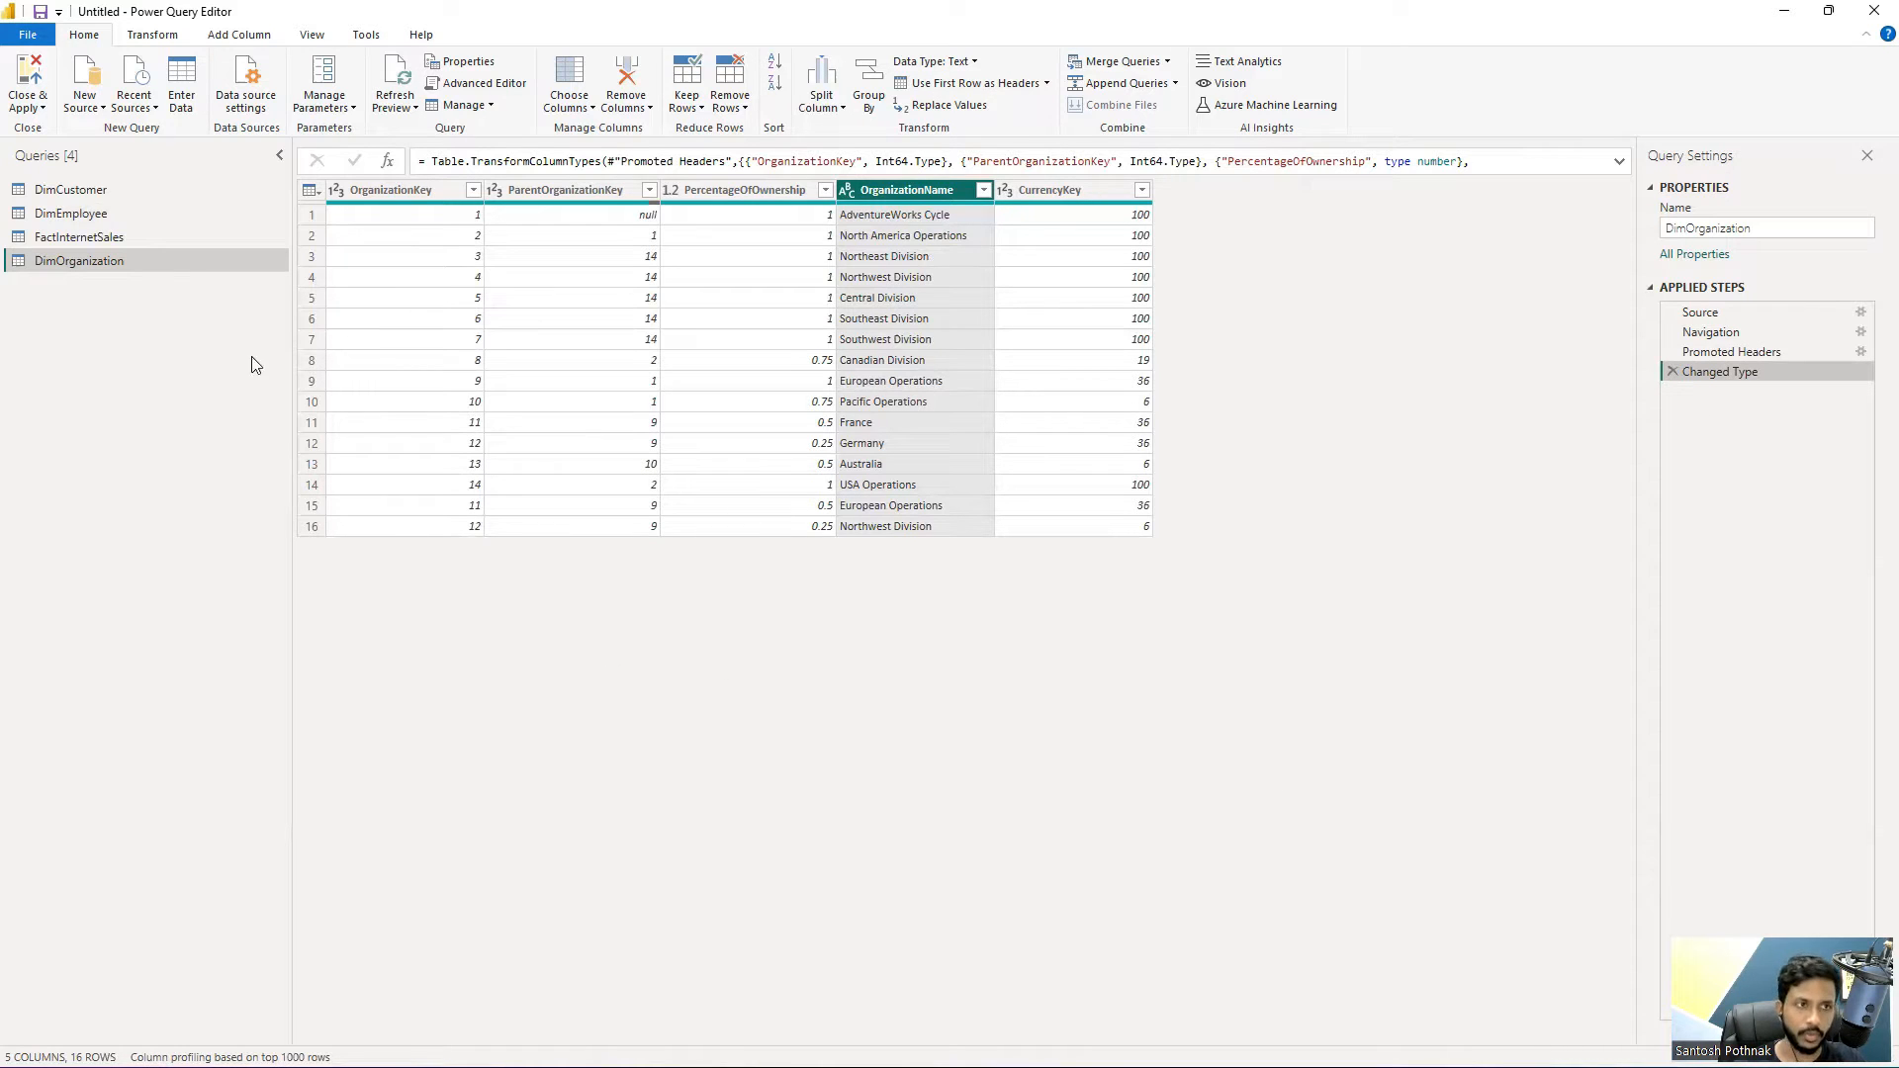
key("super")
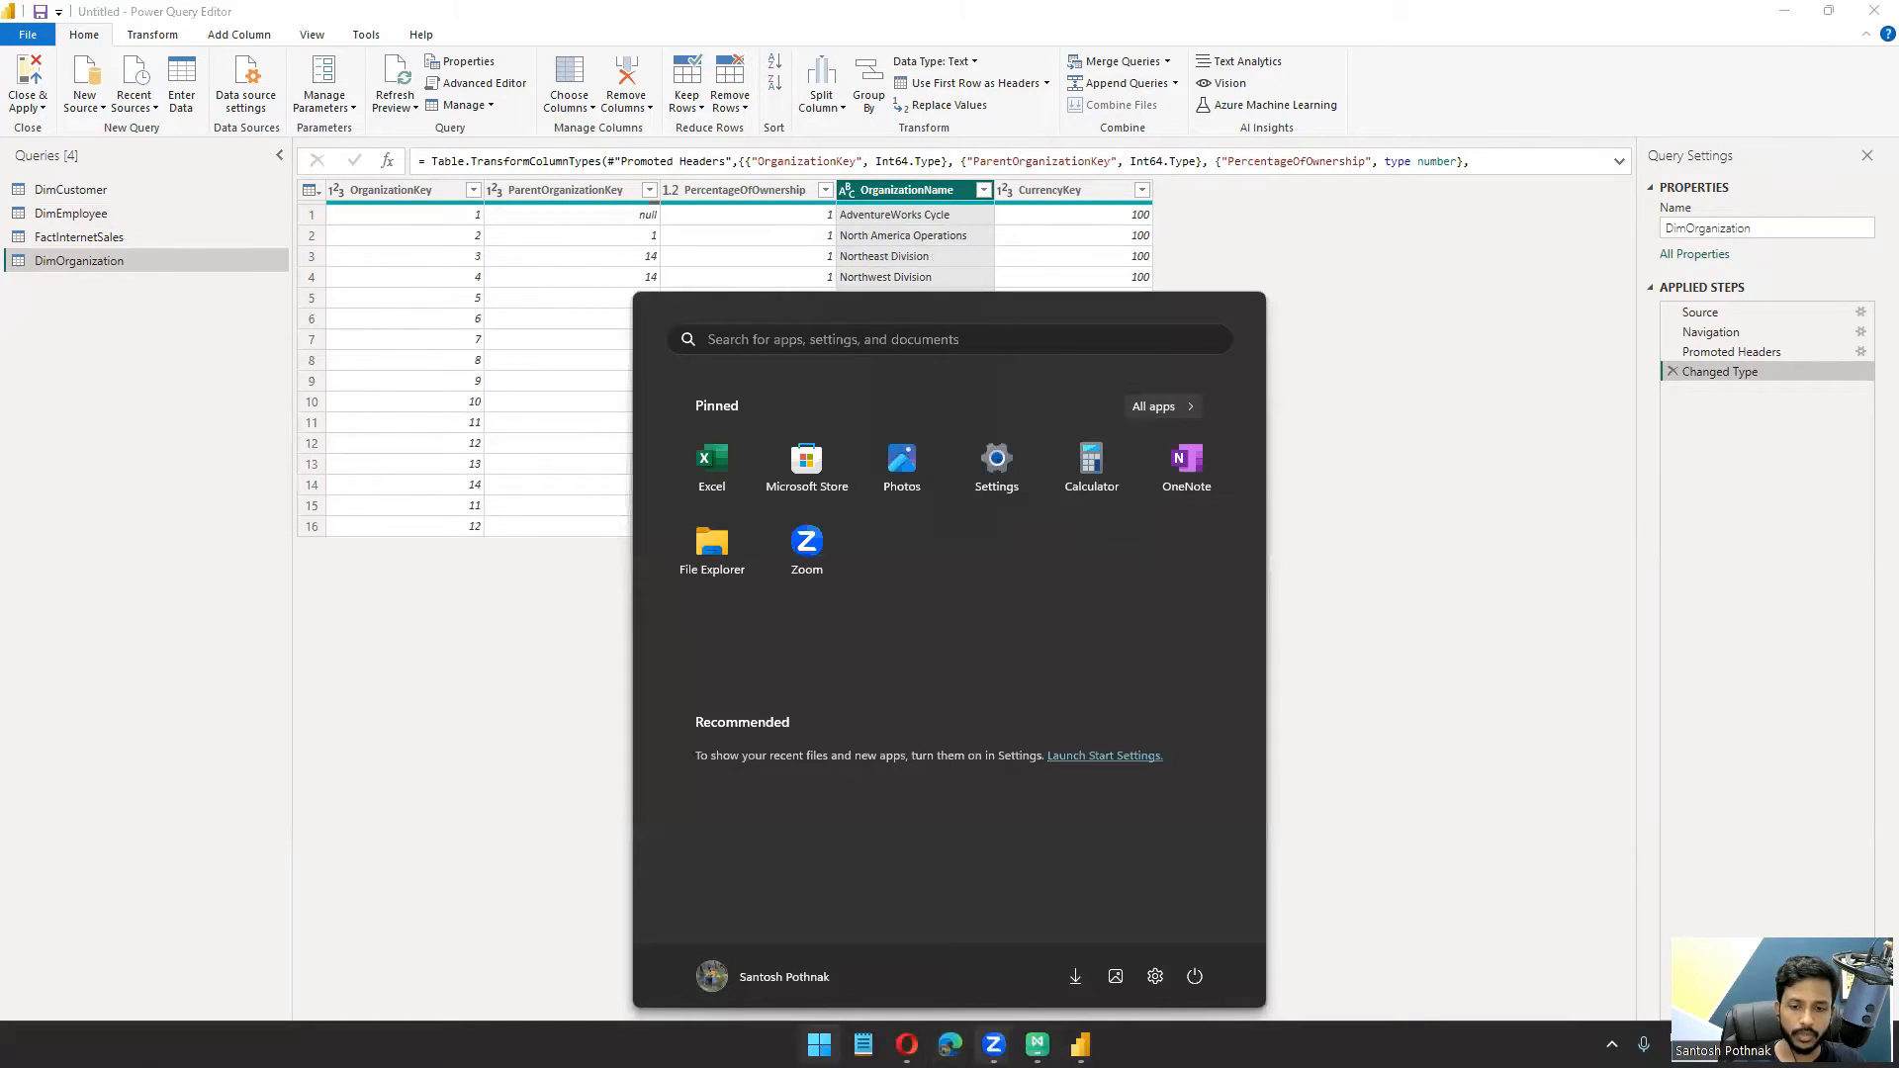
key("super")
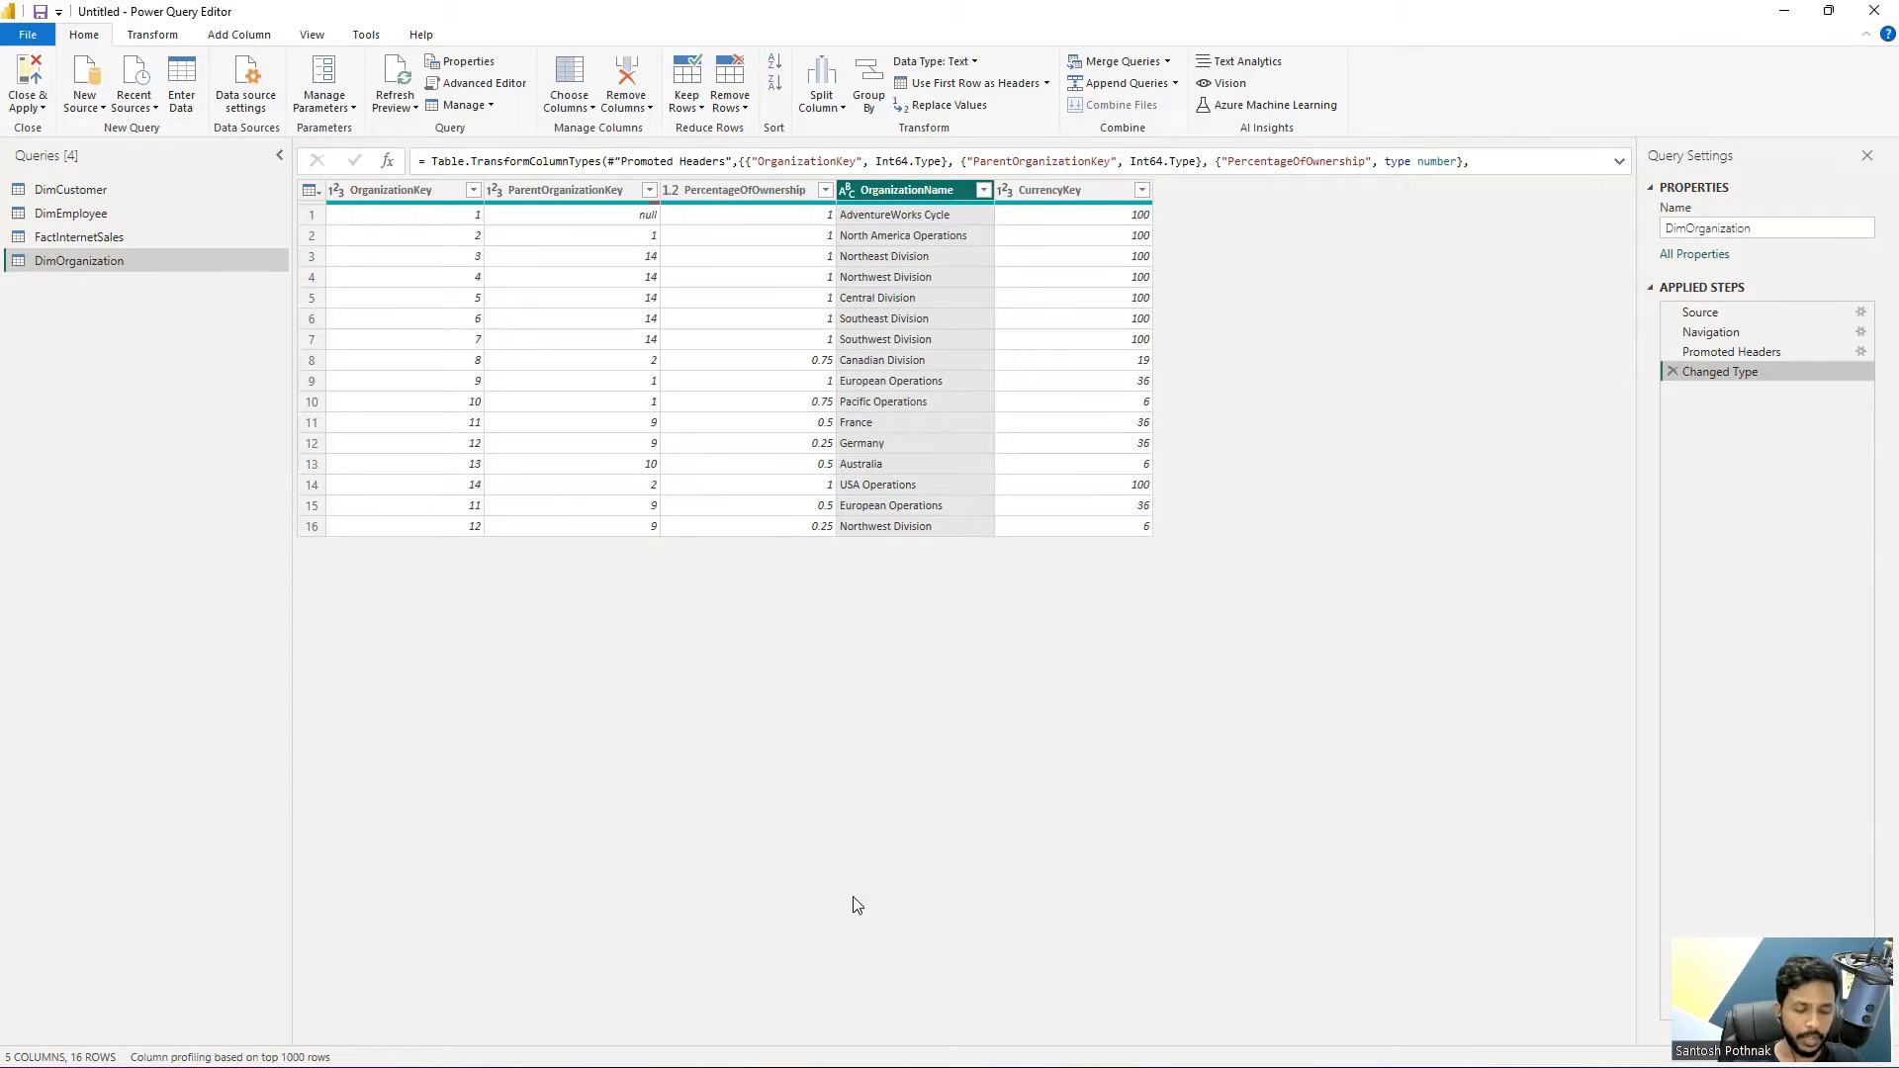
Open the InternetSales20230705 file in Excel from the CSVFiles folder on the desktop.
key("super+d")
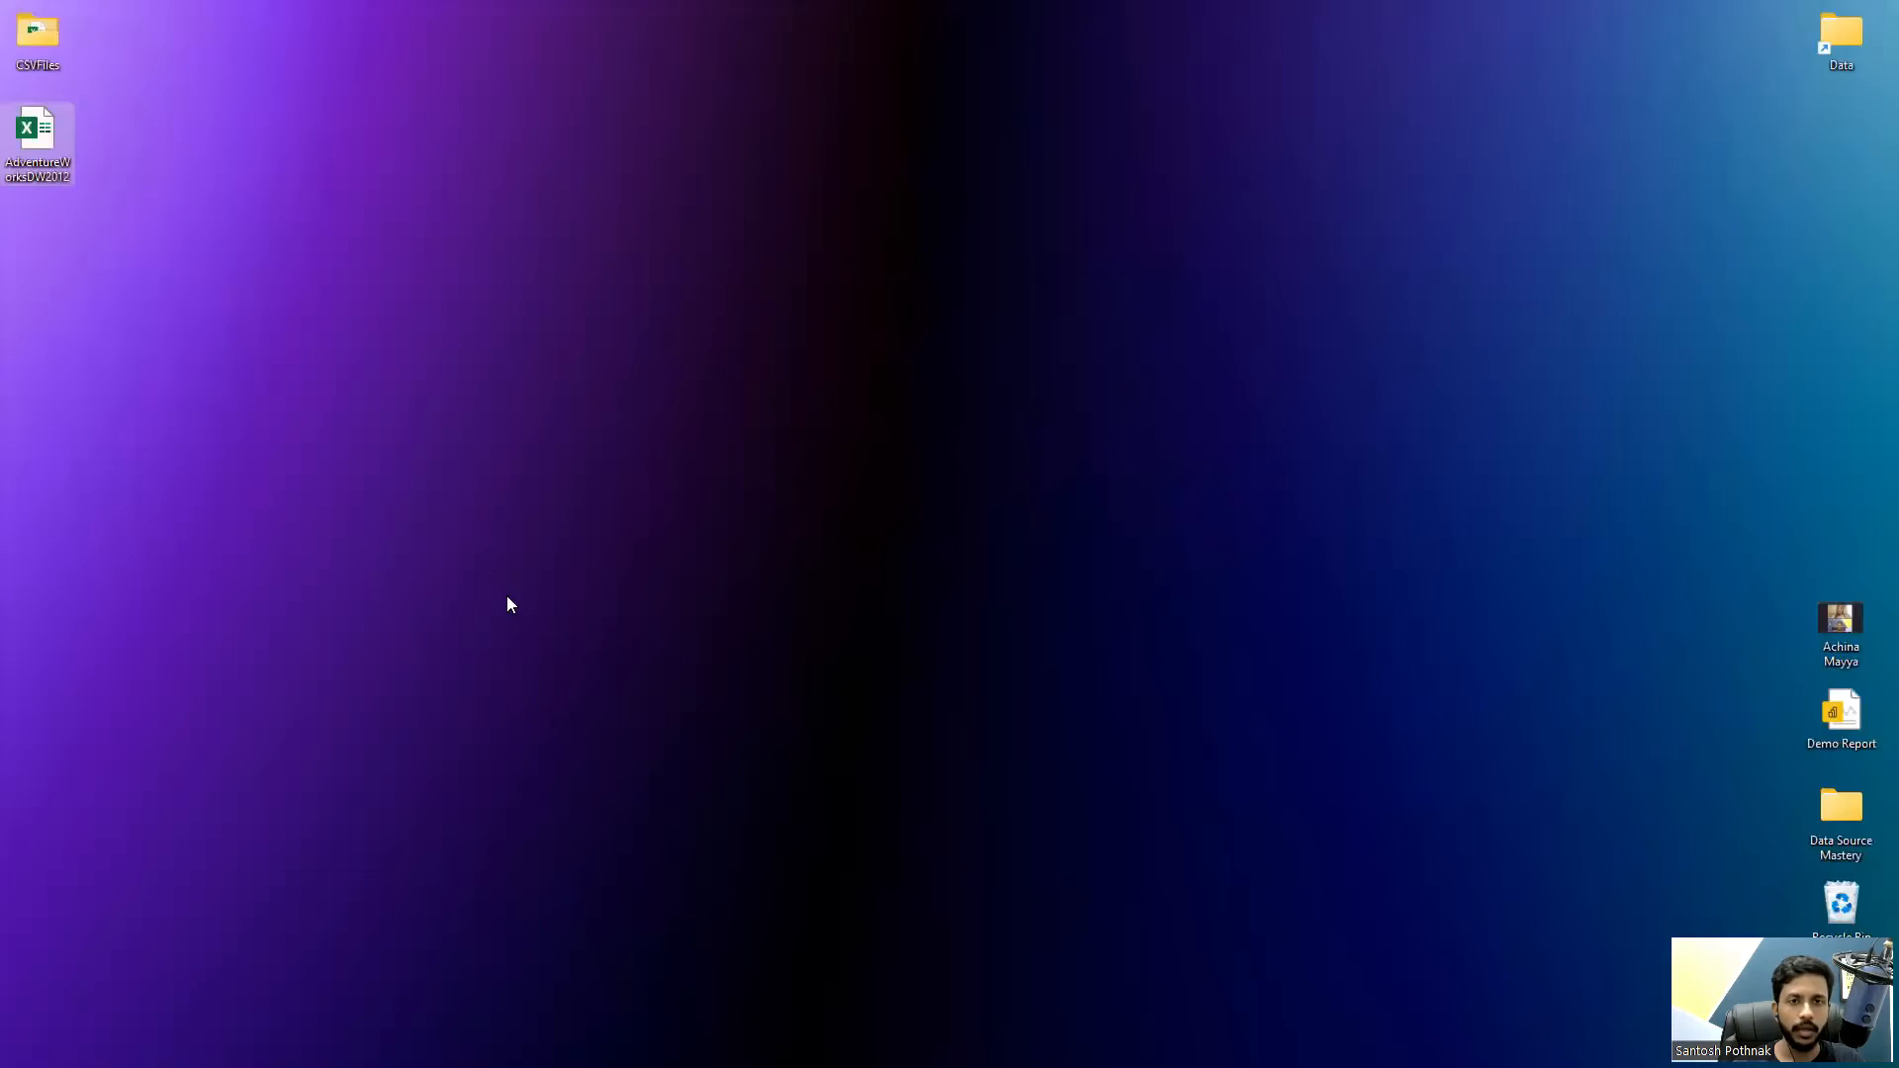
double_click(44, 42)
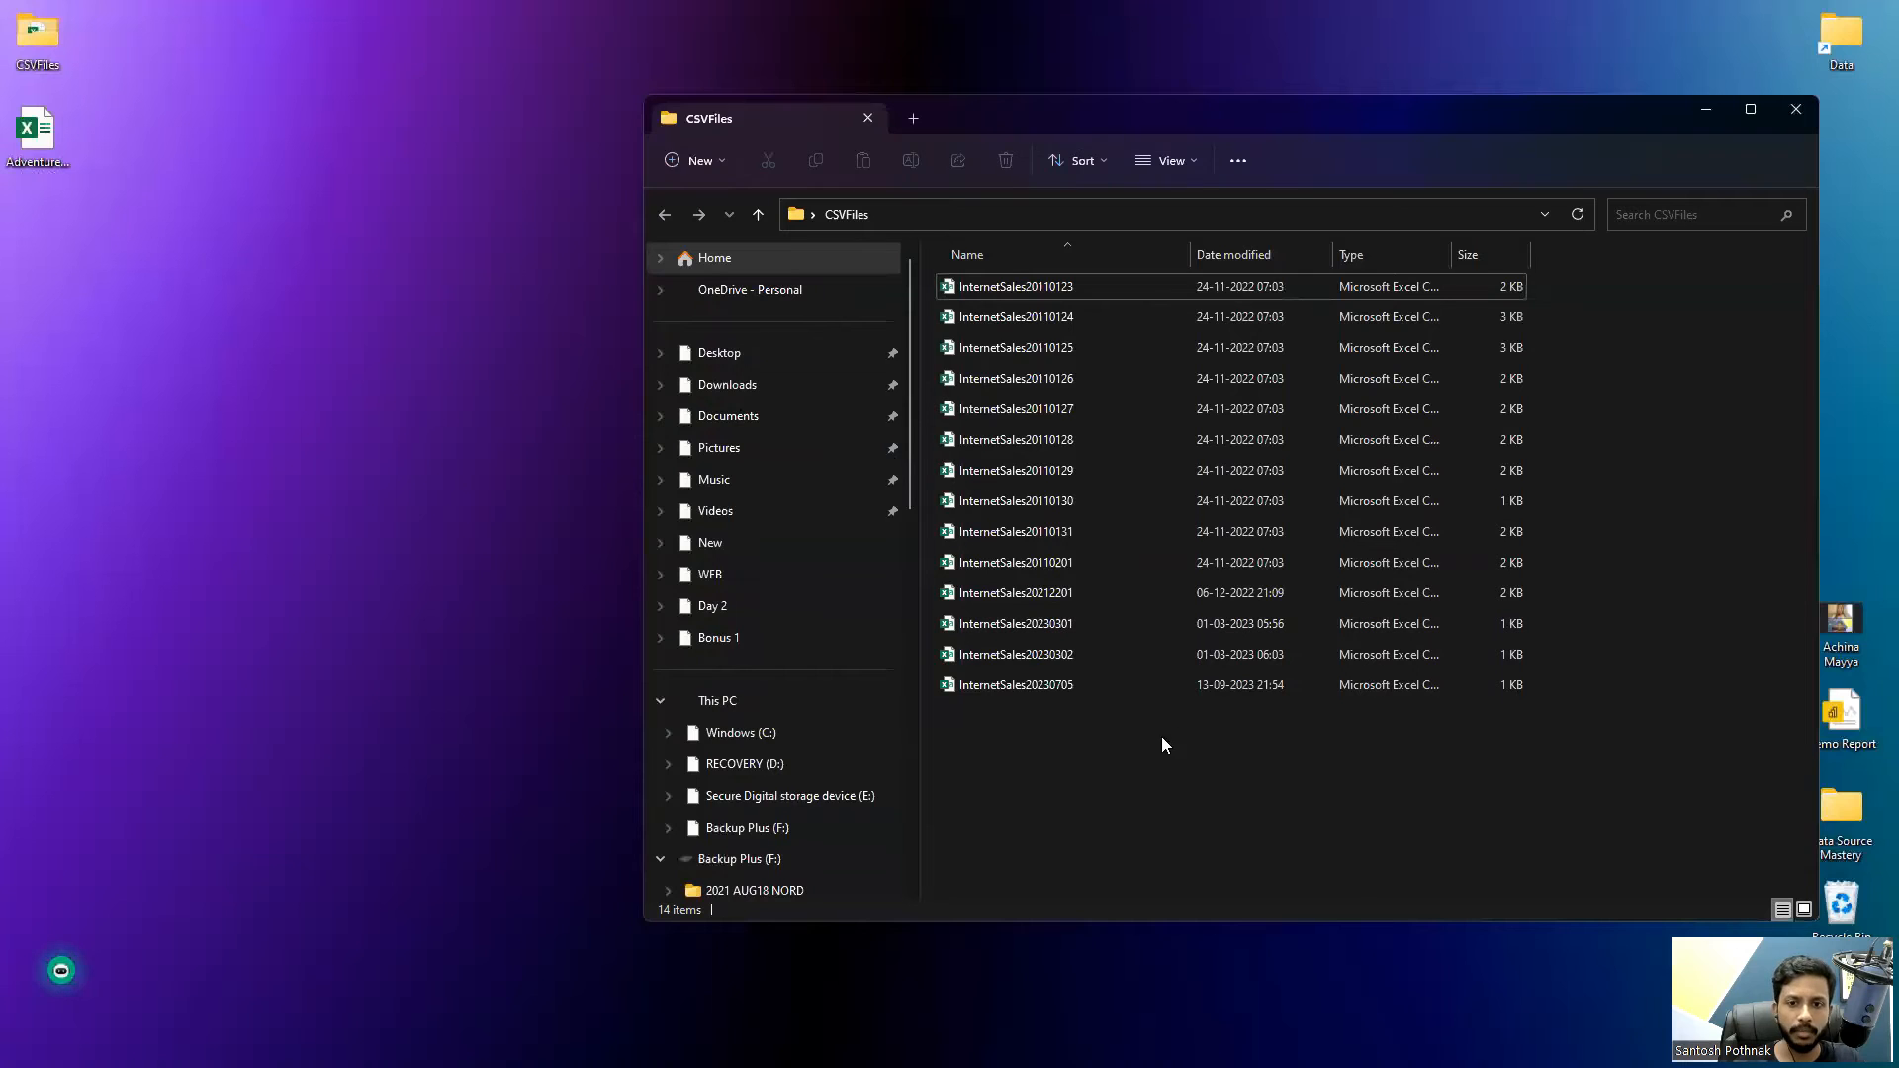
double_click(1021, 690)
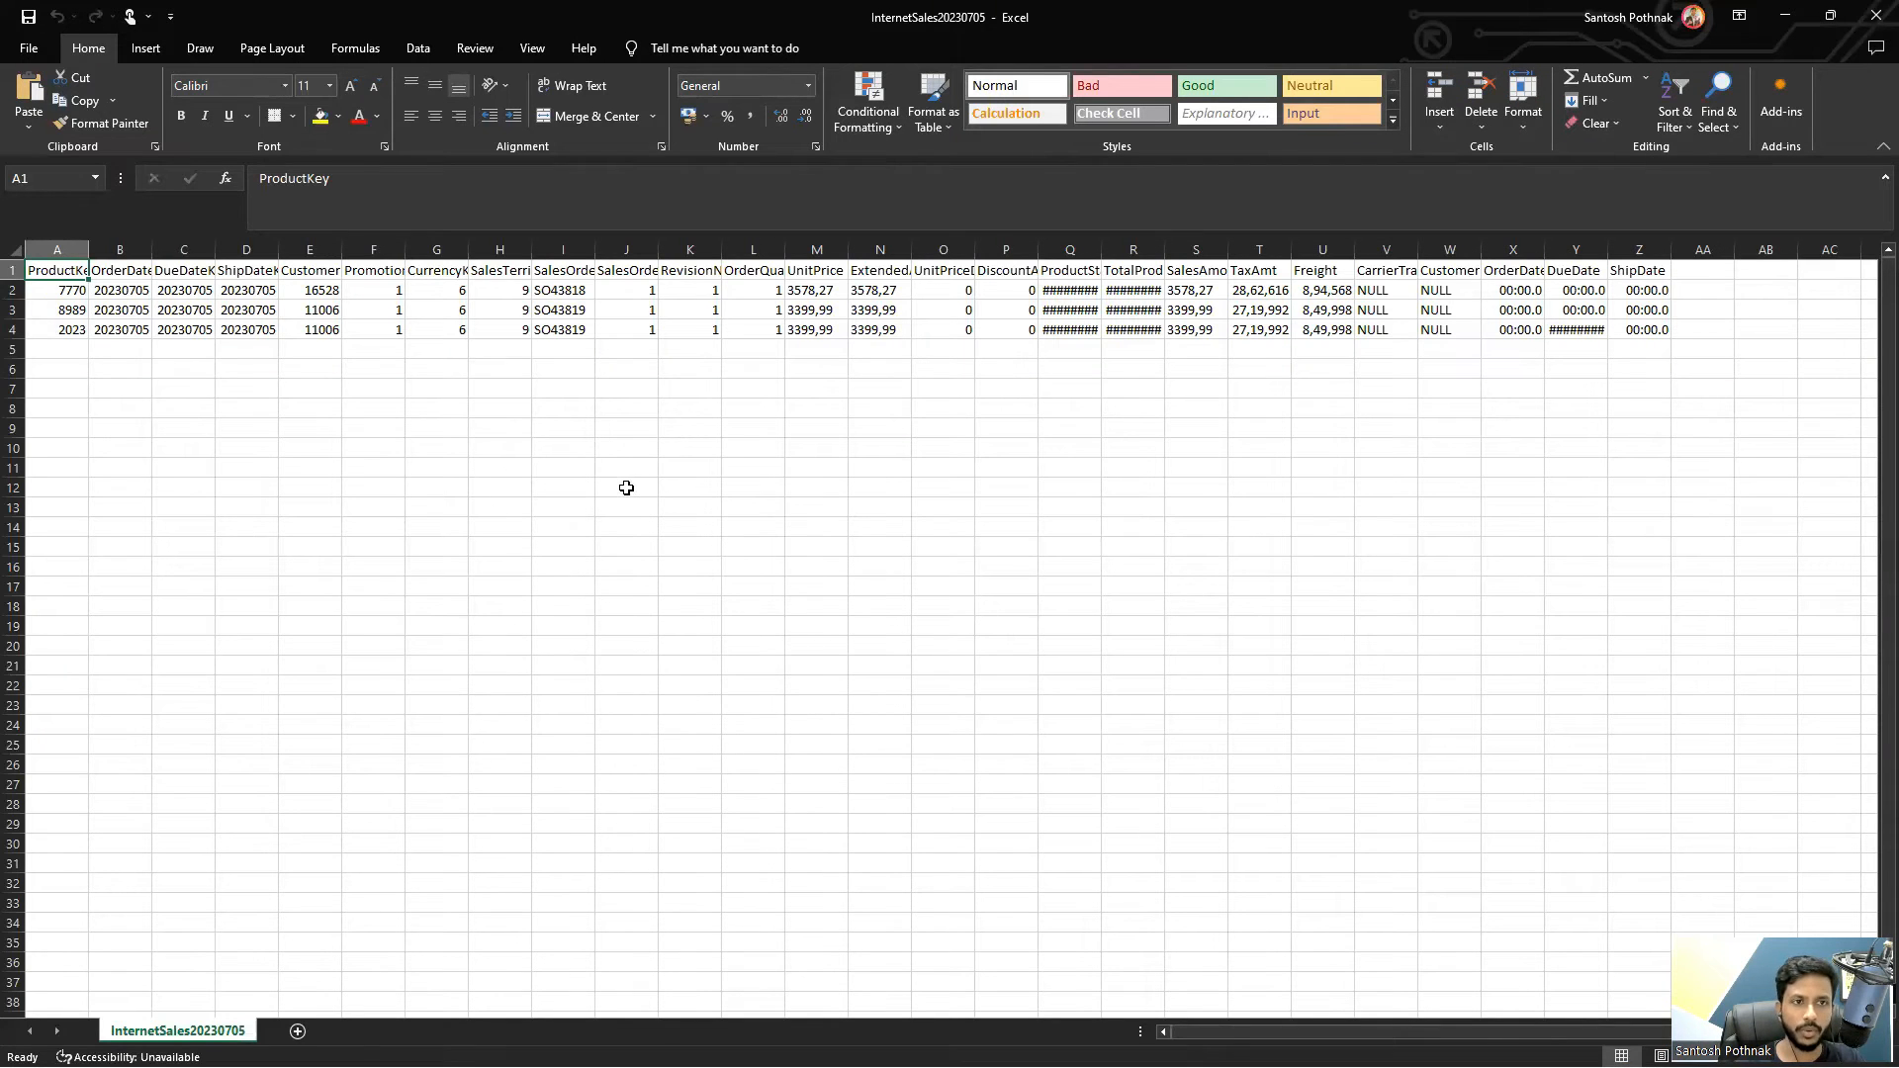
Widen the SalesAmount column and enter the formula =1/0 in cell S4.
left_click_drag(1219, 250, 1304, 251)
left_click(1204, 326)
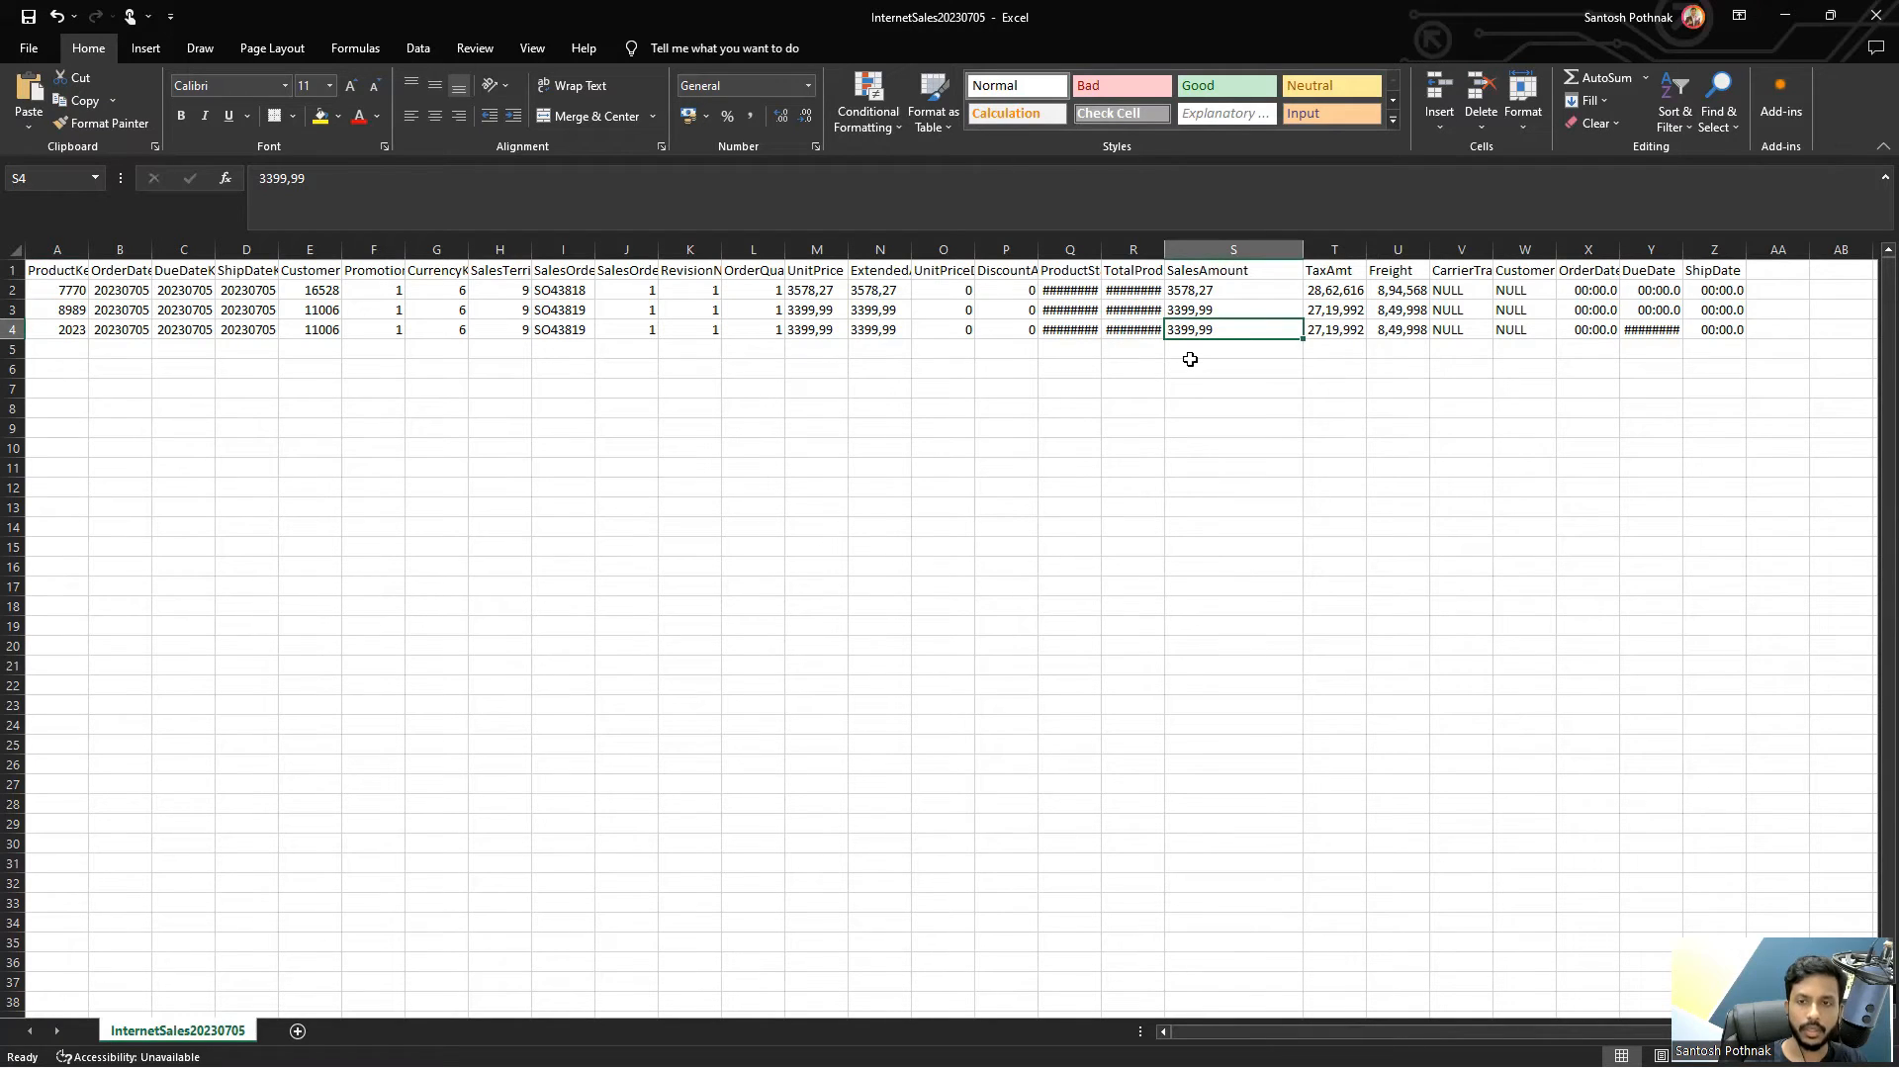
type("=1/0")
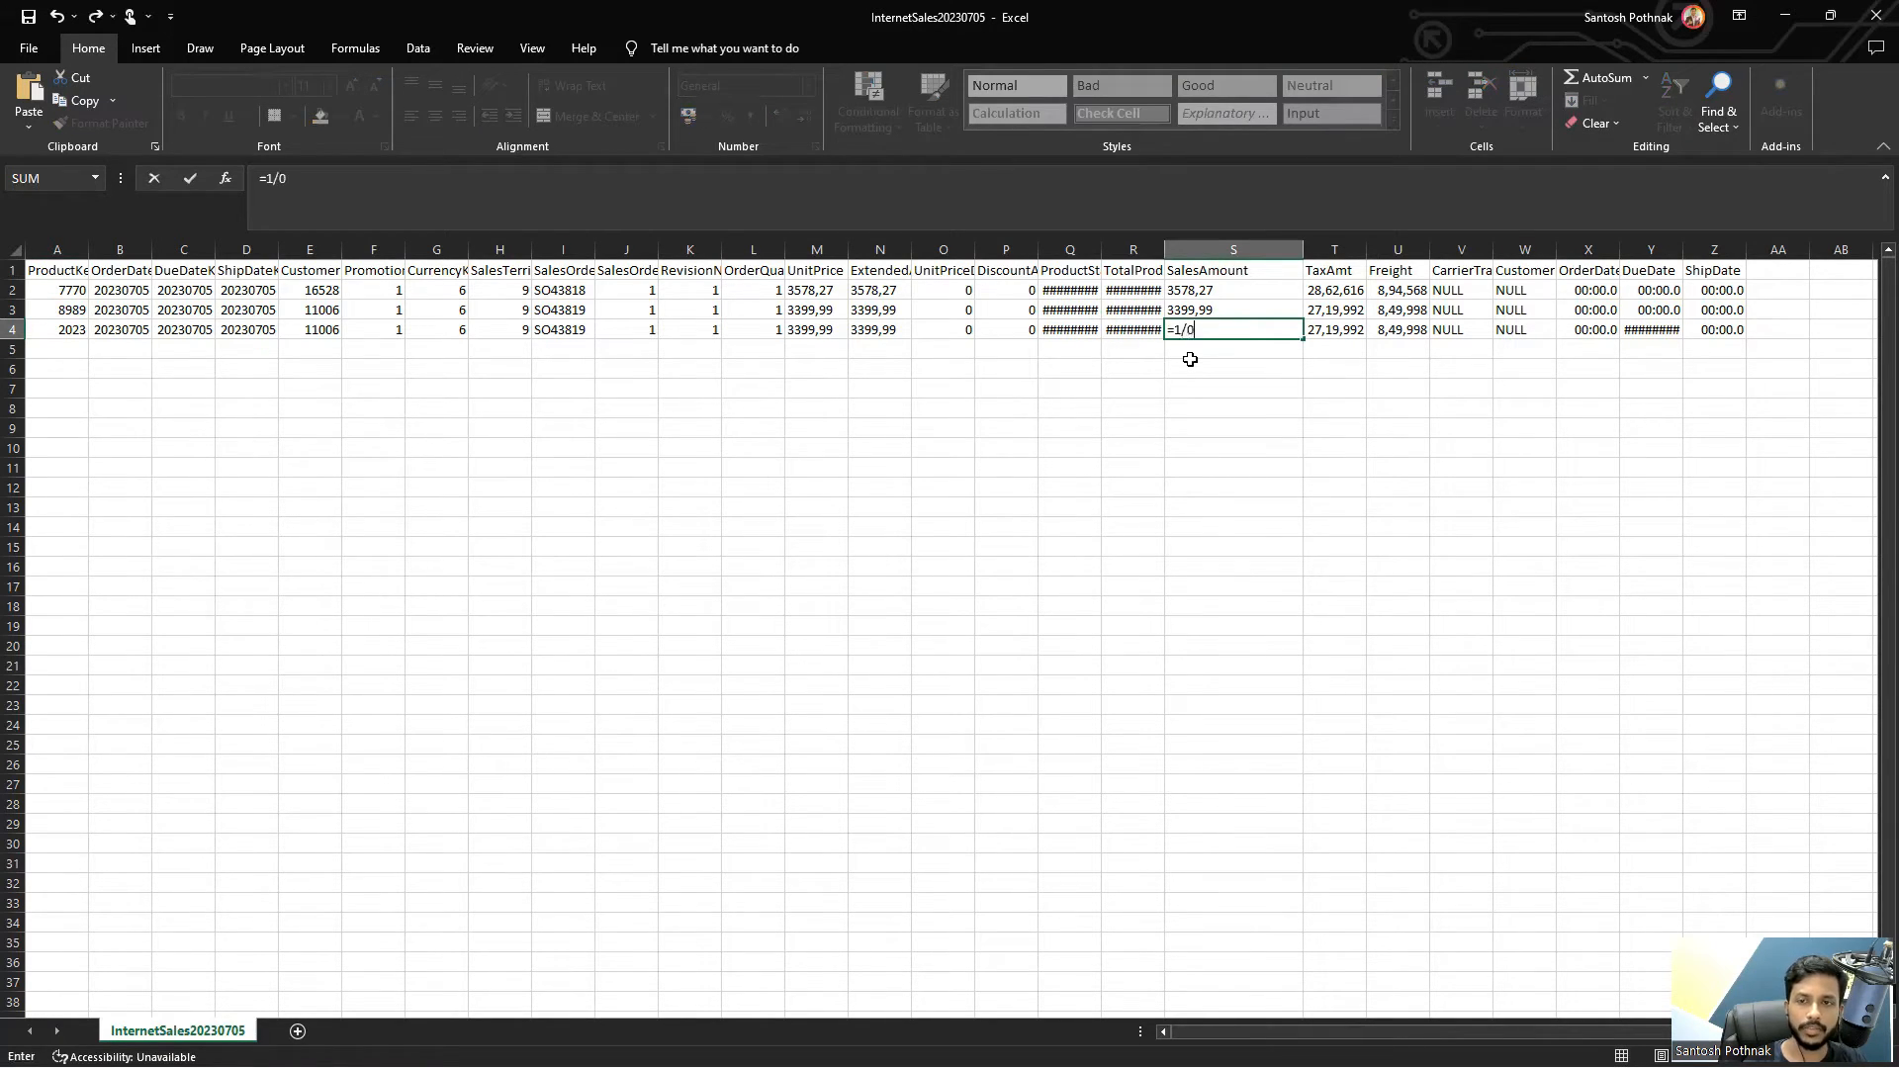
key("Return")
left_click(1224, 329)
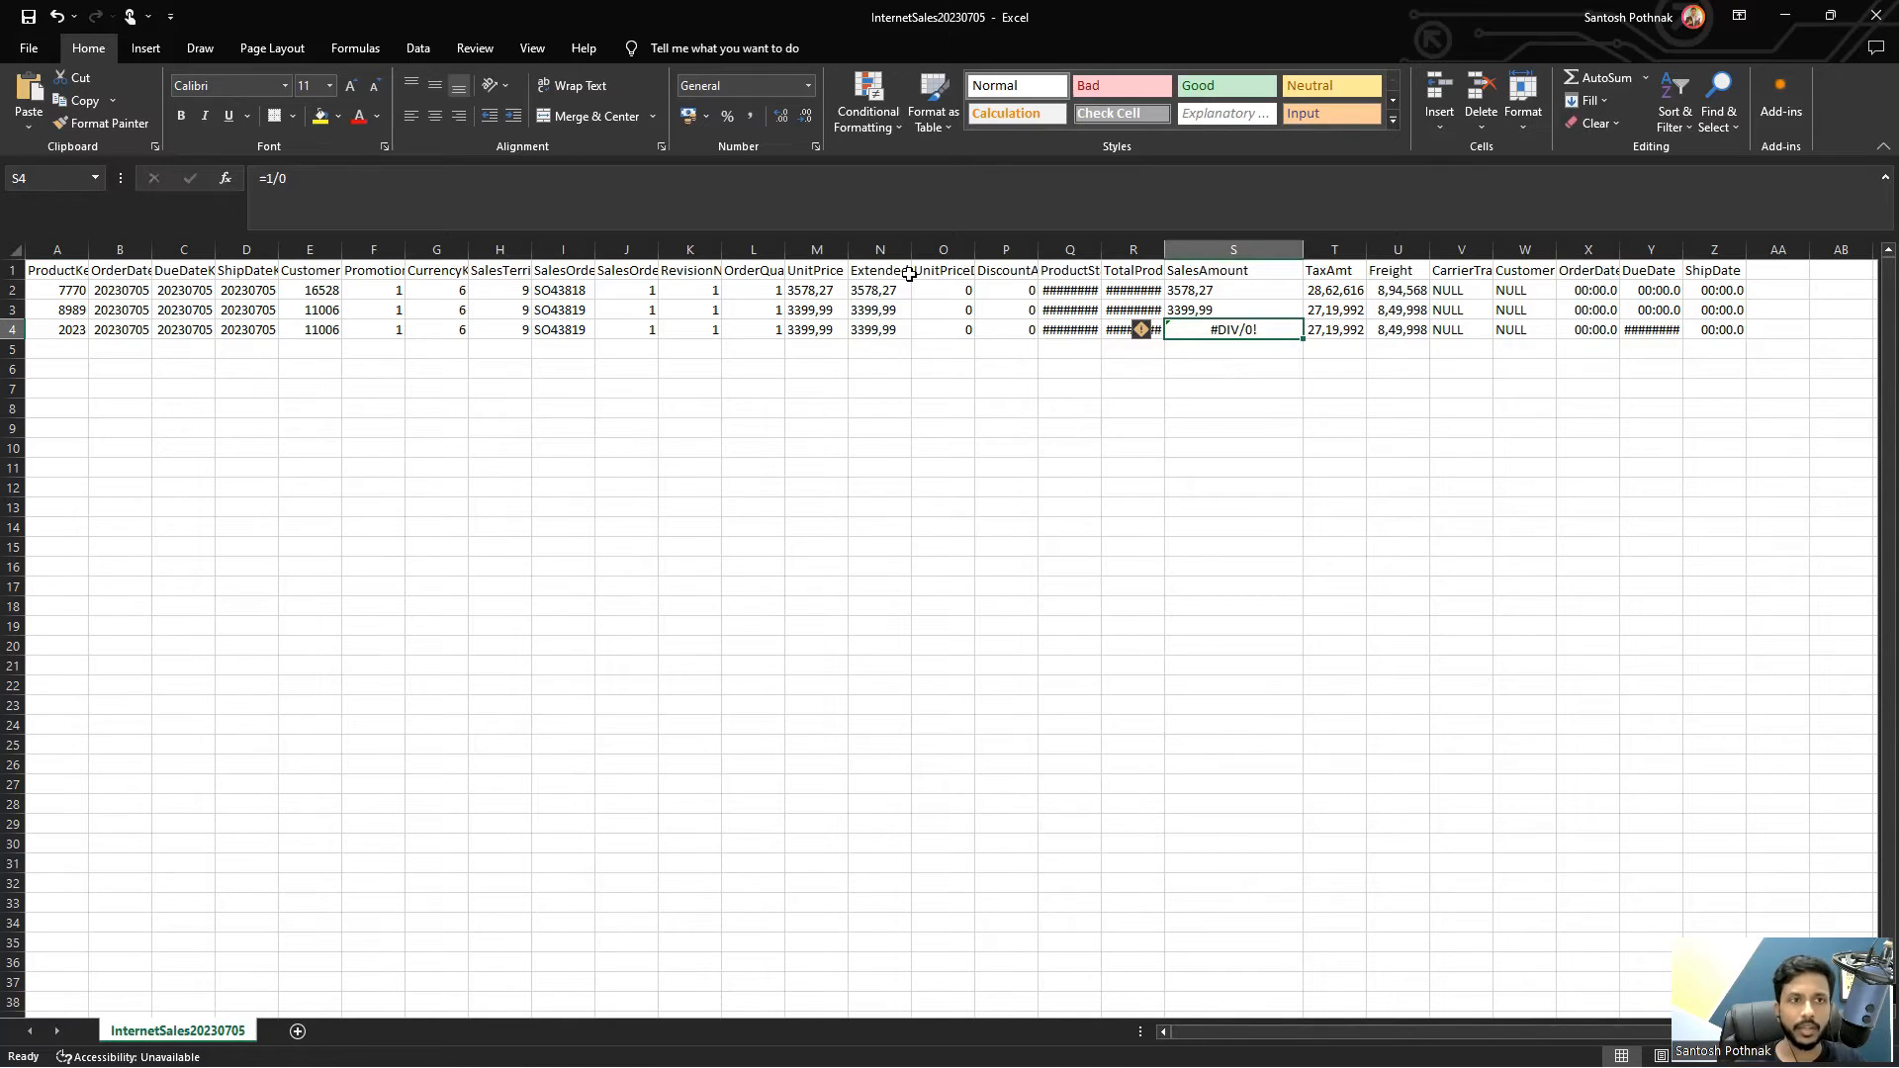
Save the InternetSales20230705 file and close it in Excel.
left_click(29, 47)
left_click(63, 314)
key("Escape")
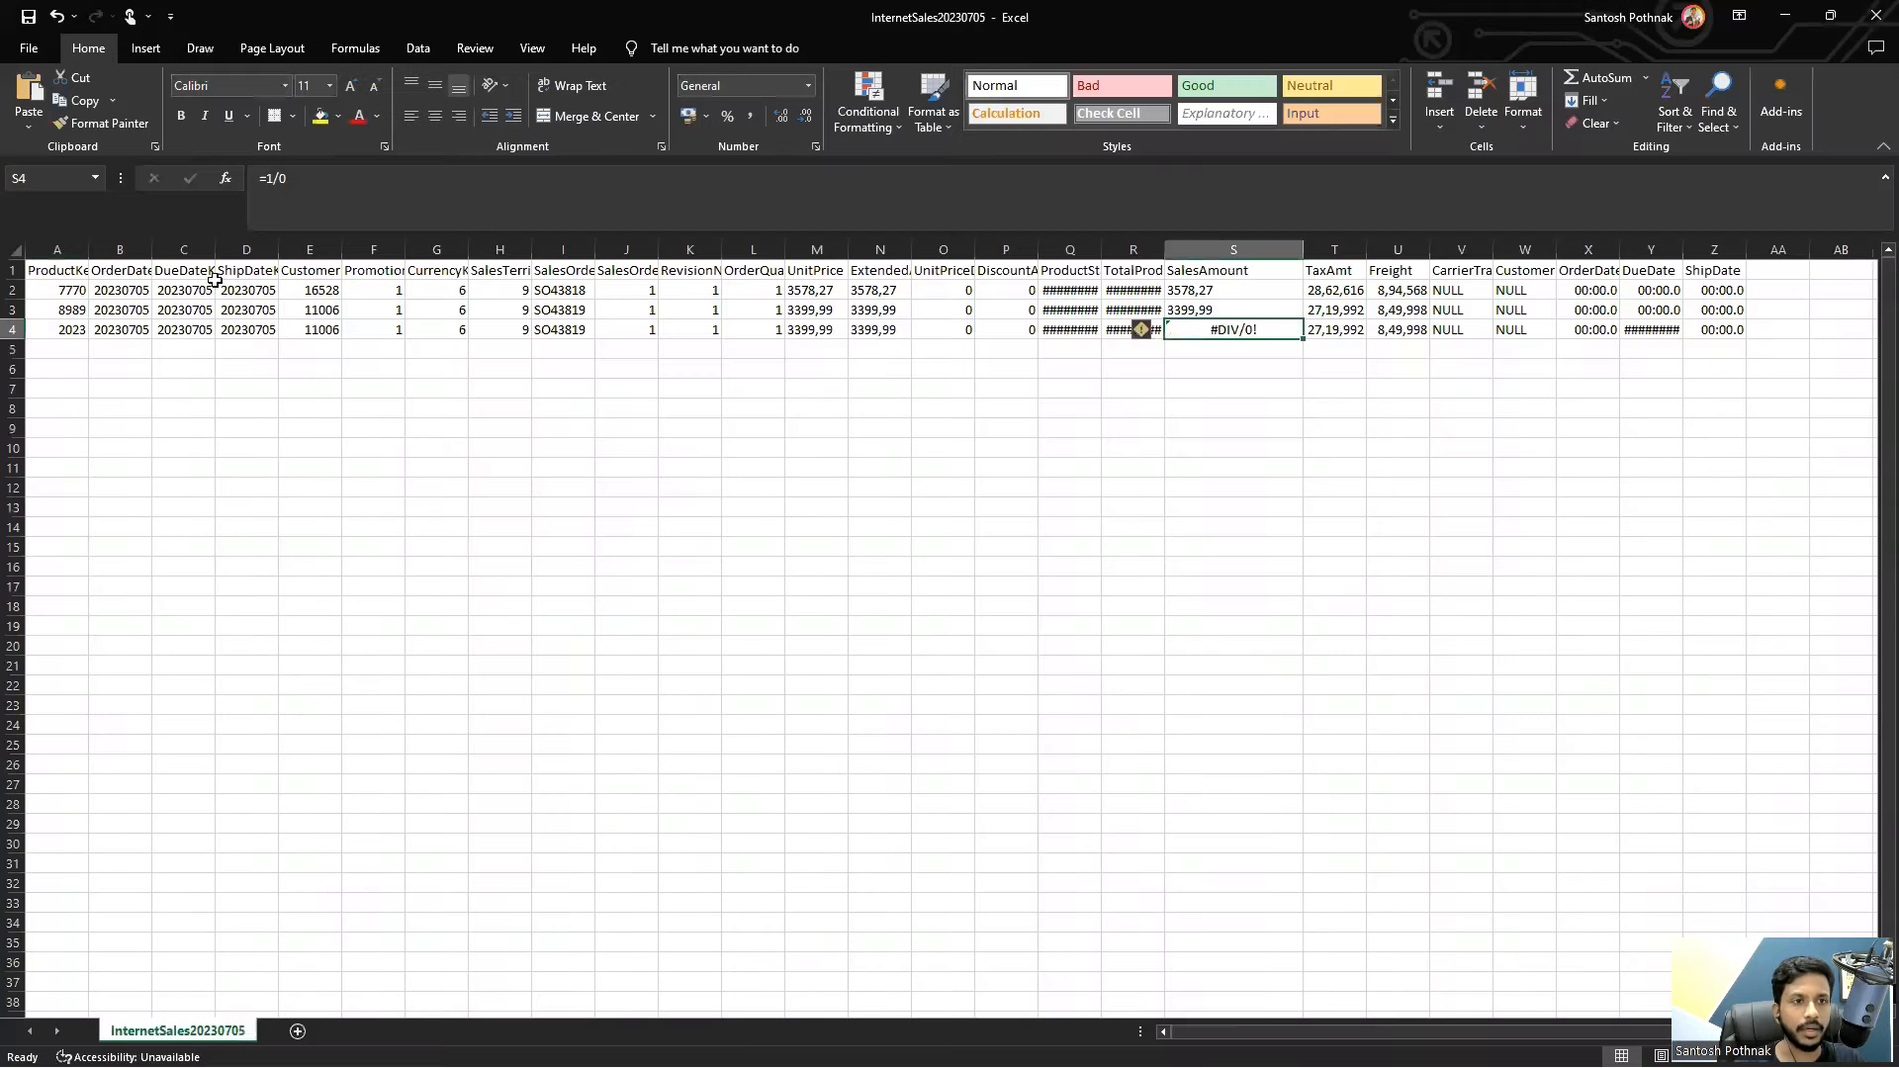
left_click(1872, 10)
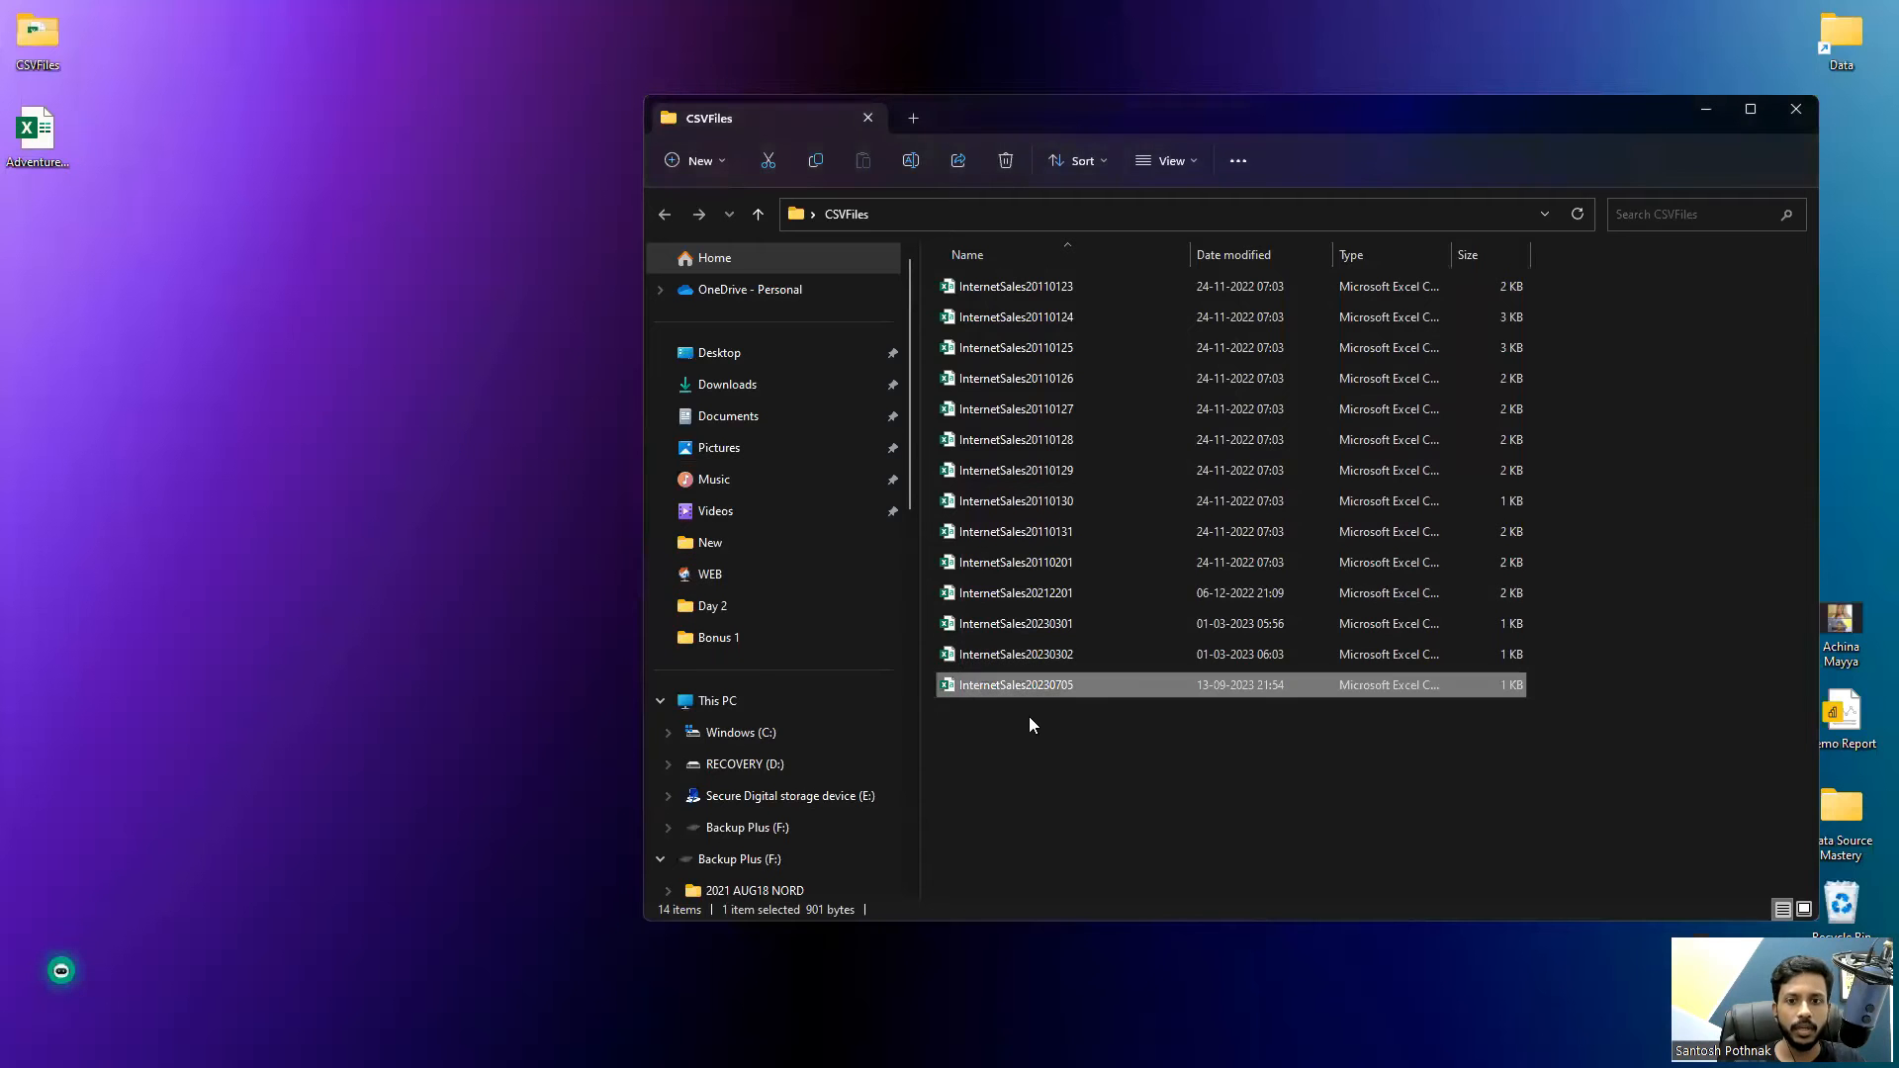
Paste a copy of the InternetSales20230705 file onto the desktop.
left_click(436, 507)
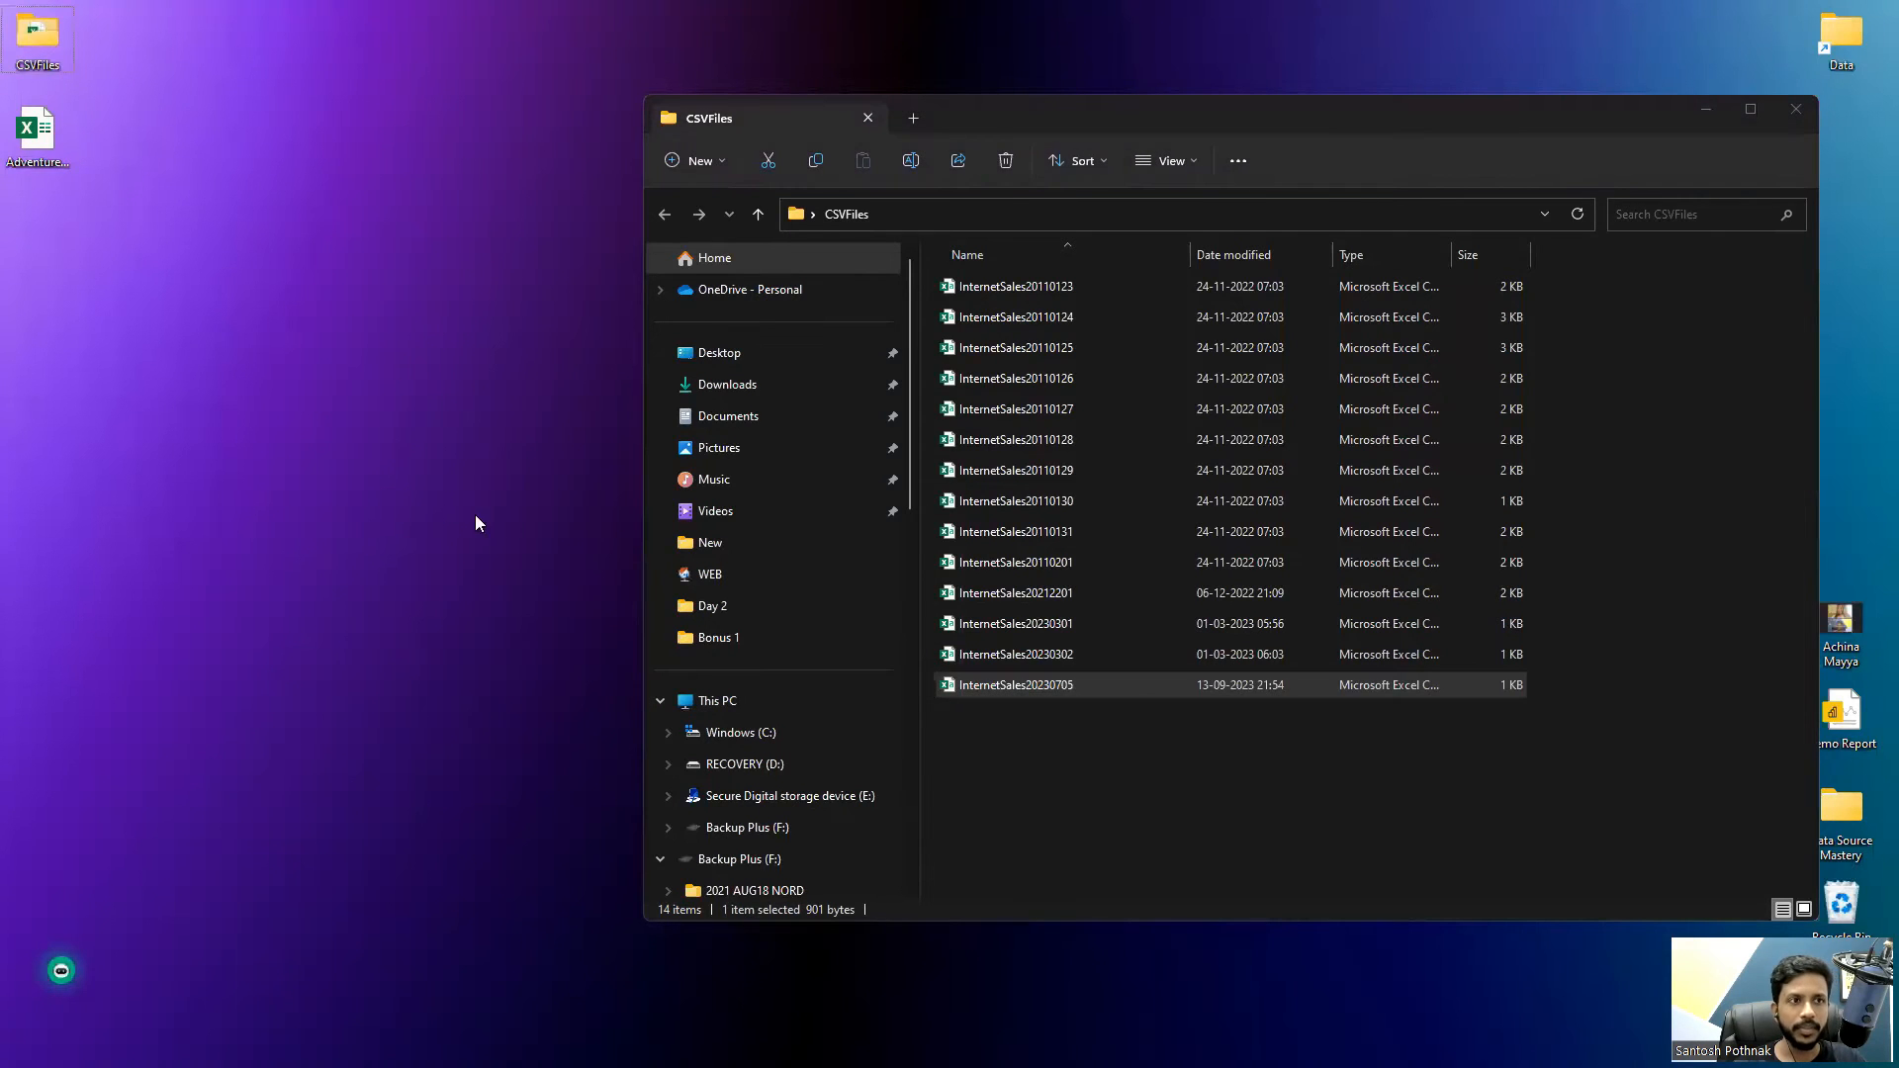
key("ctrl+v")
left_click(480, 547)
Switch to the Power Query Editor window containing Query1 and import the InternetSales20230705 CSV file from the desktop as a new query.
left_click(1059, 1044)
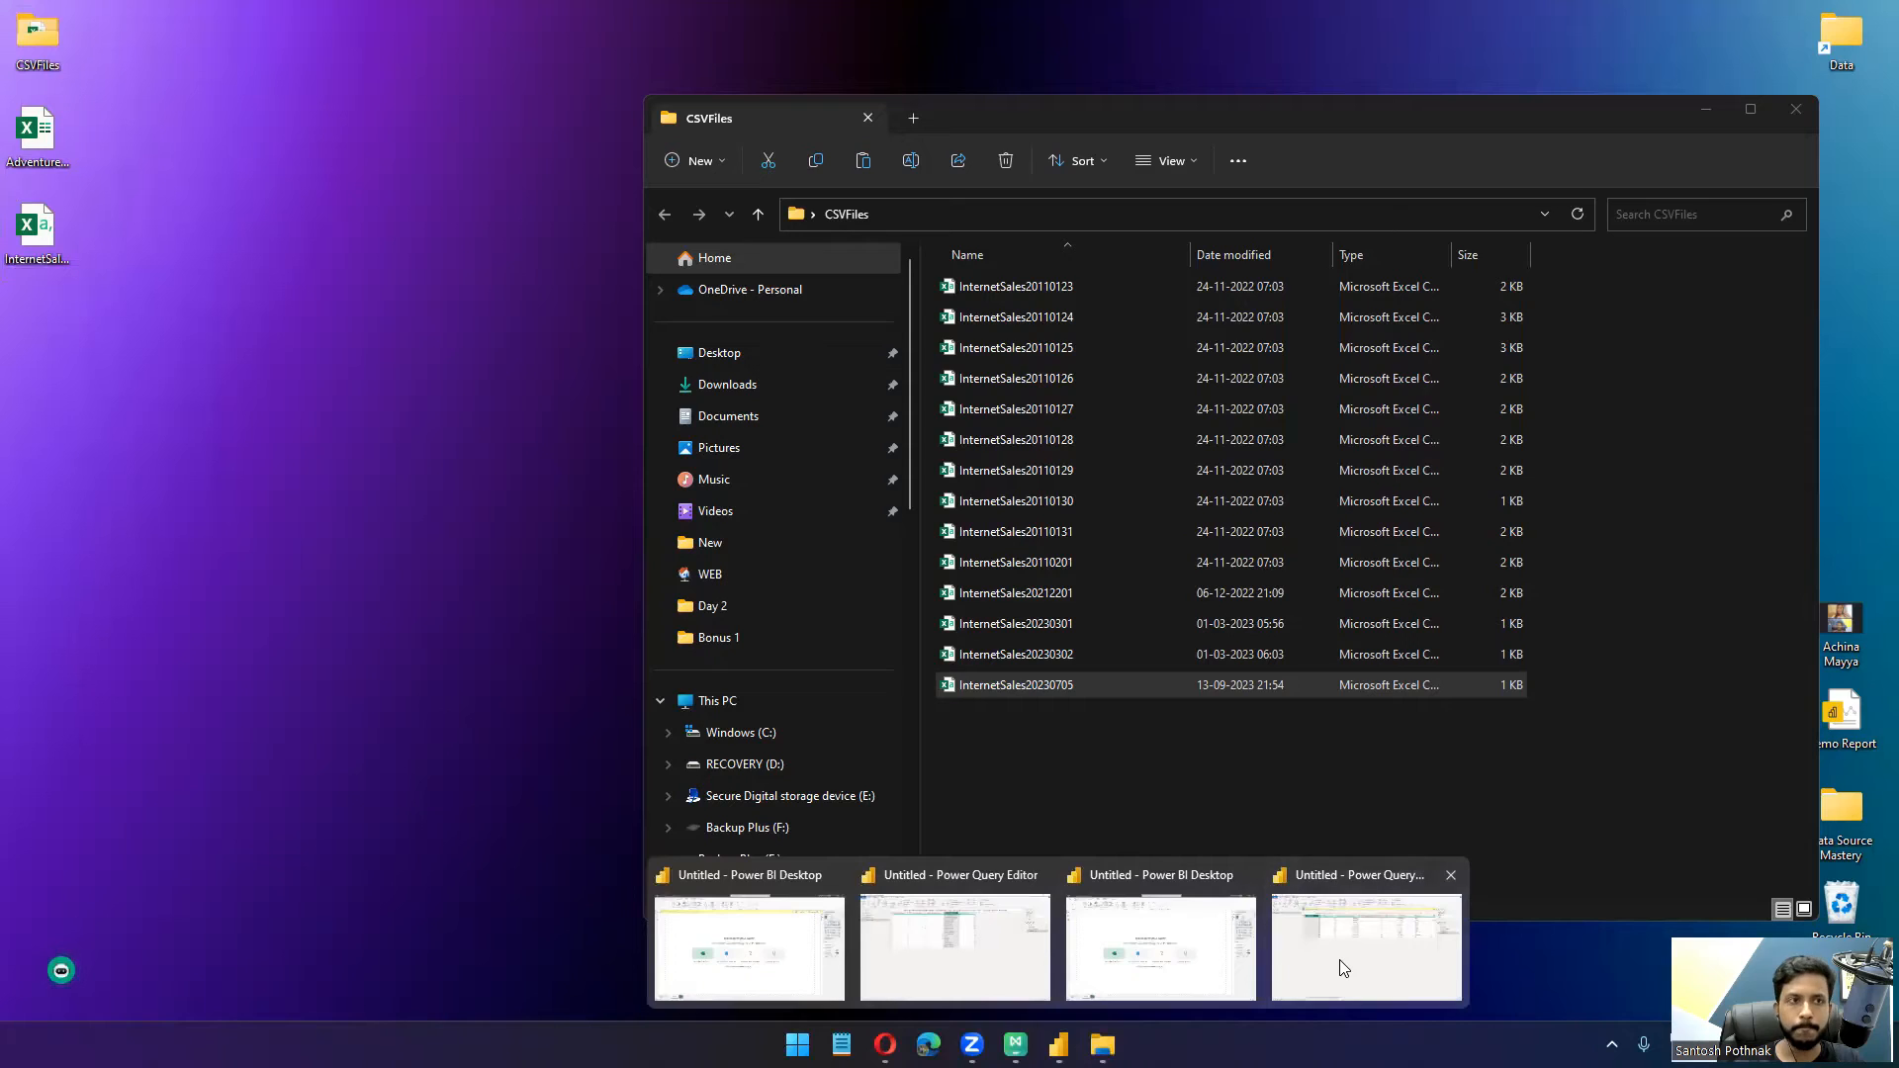
left_click(1345, 965)
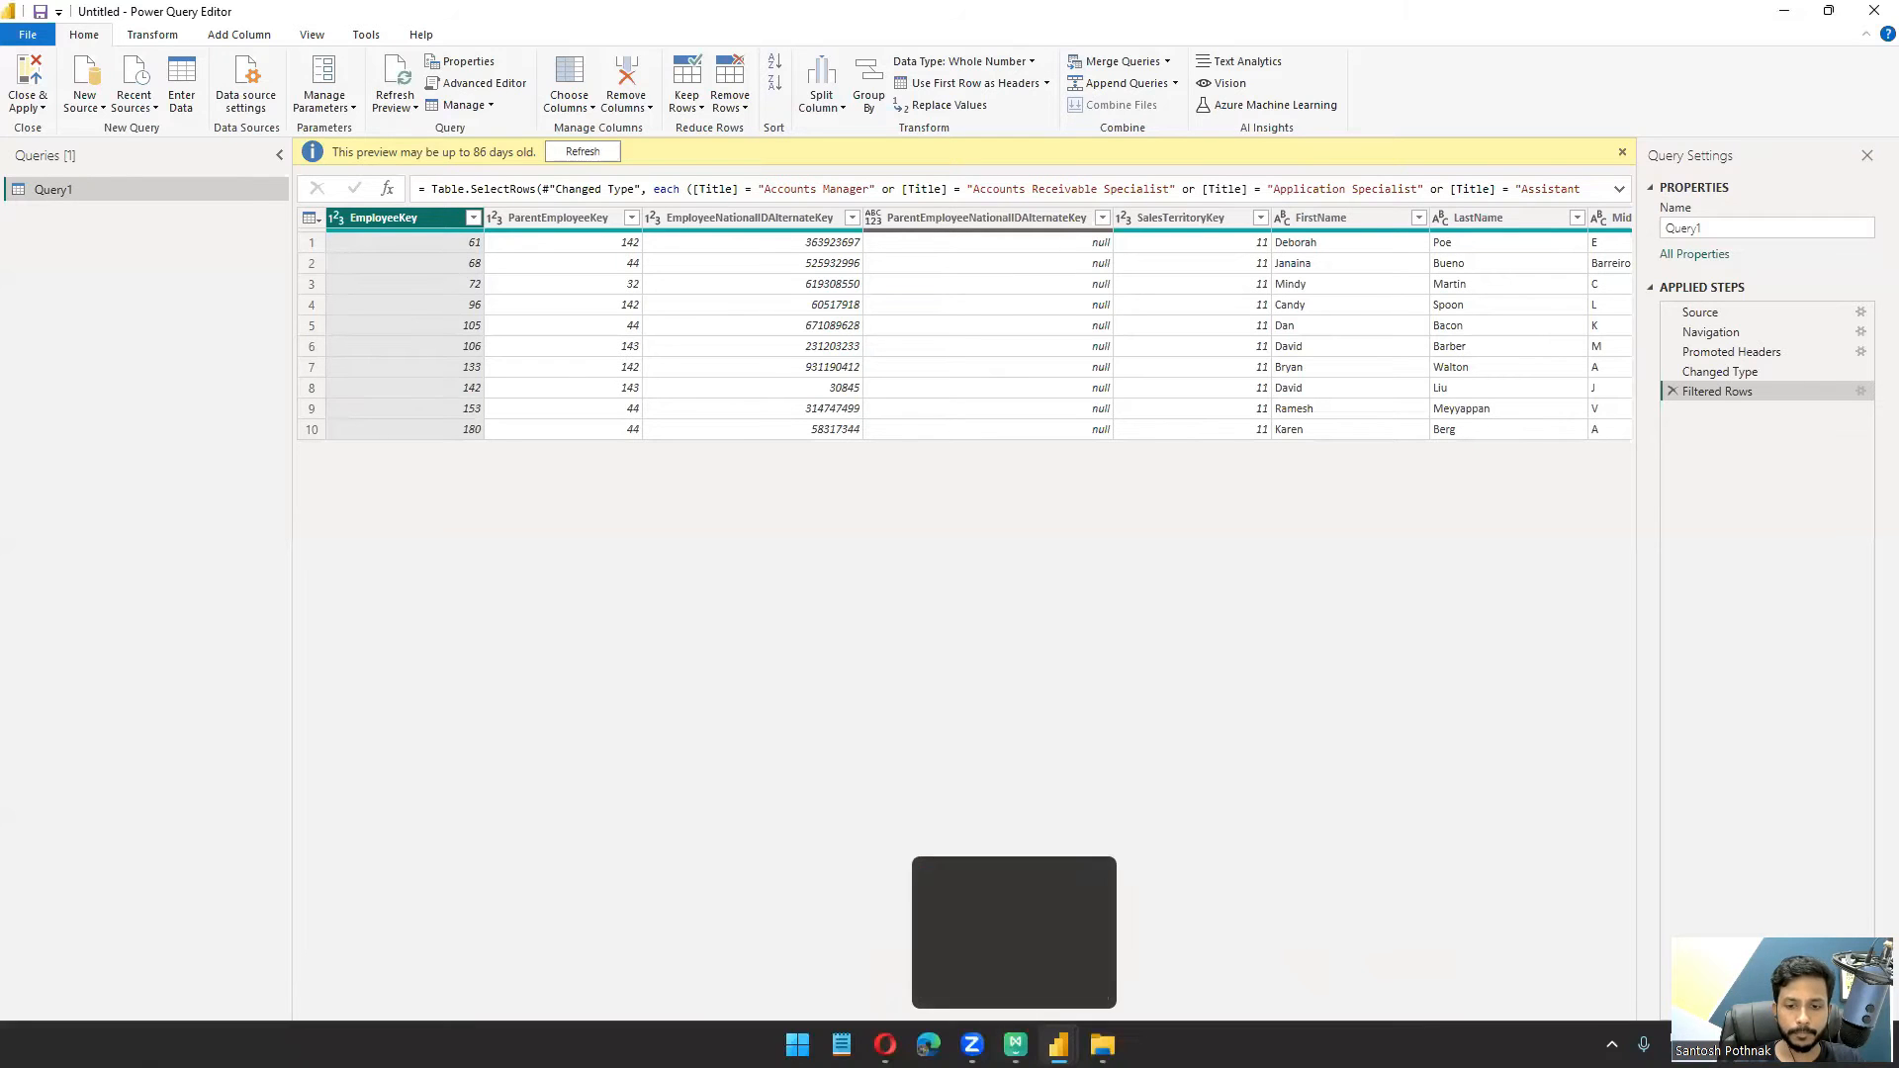
mouse_move(1058, 1044)
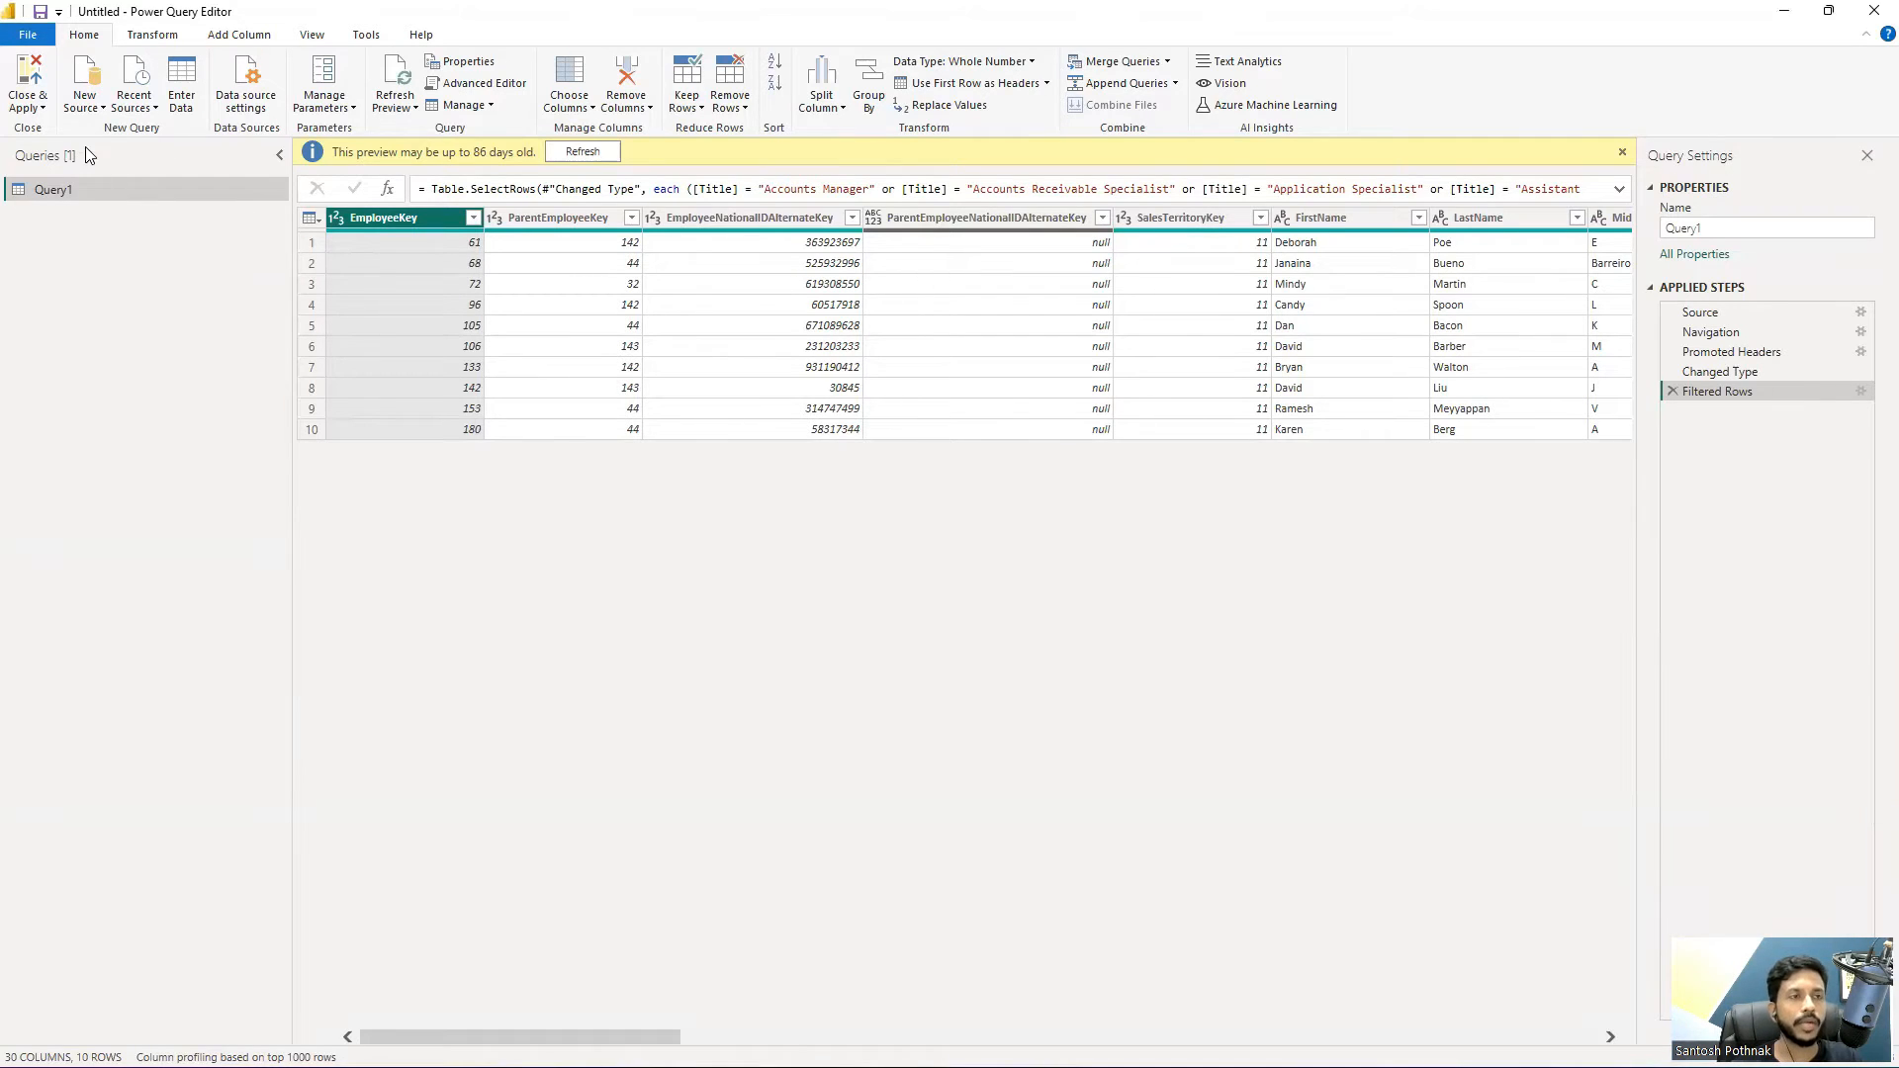
left_click(85, 91)
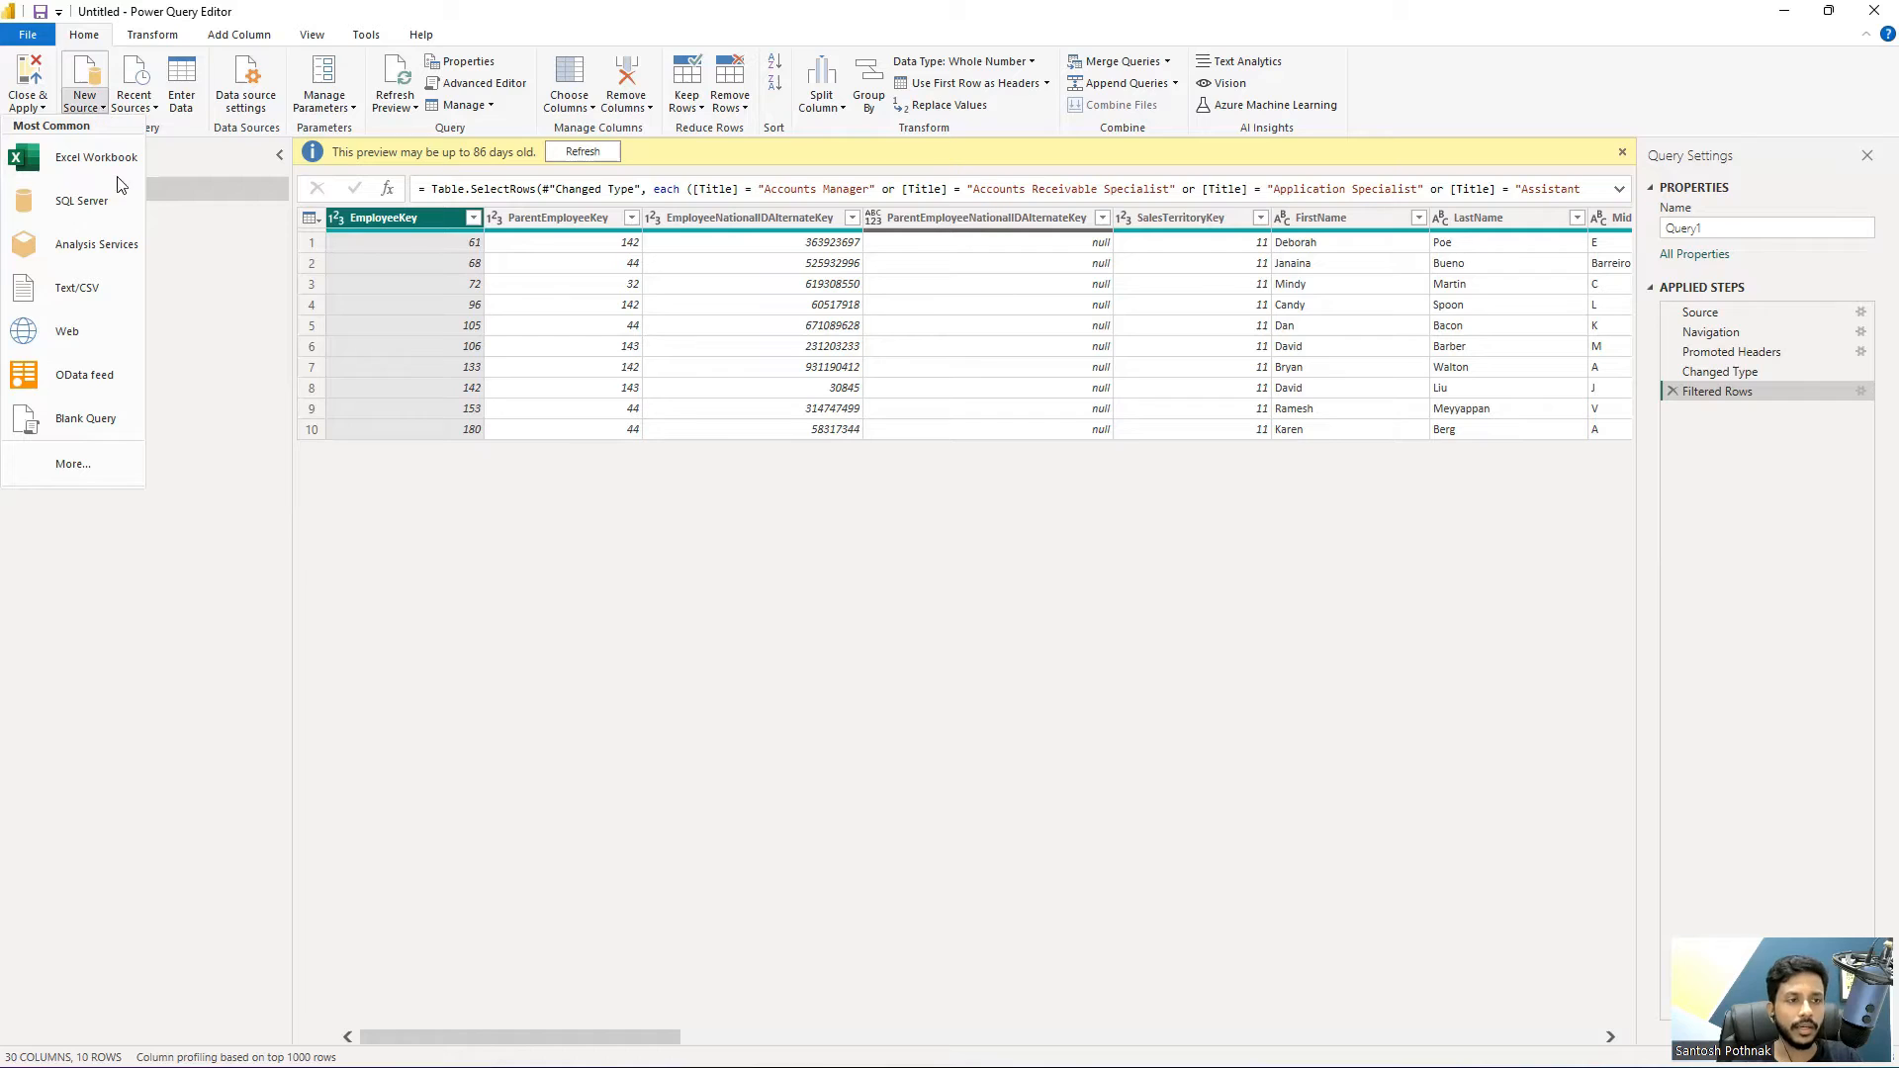
left_click(94, 464)
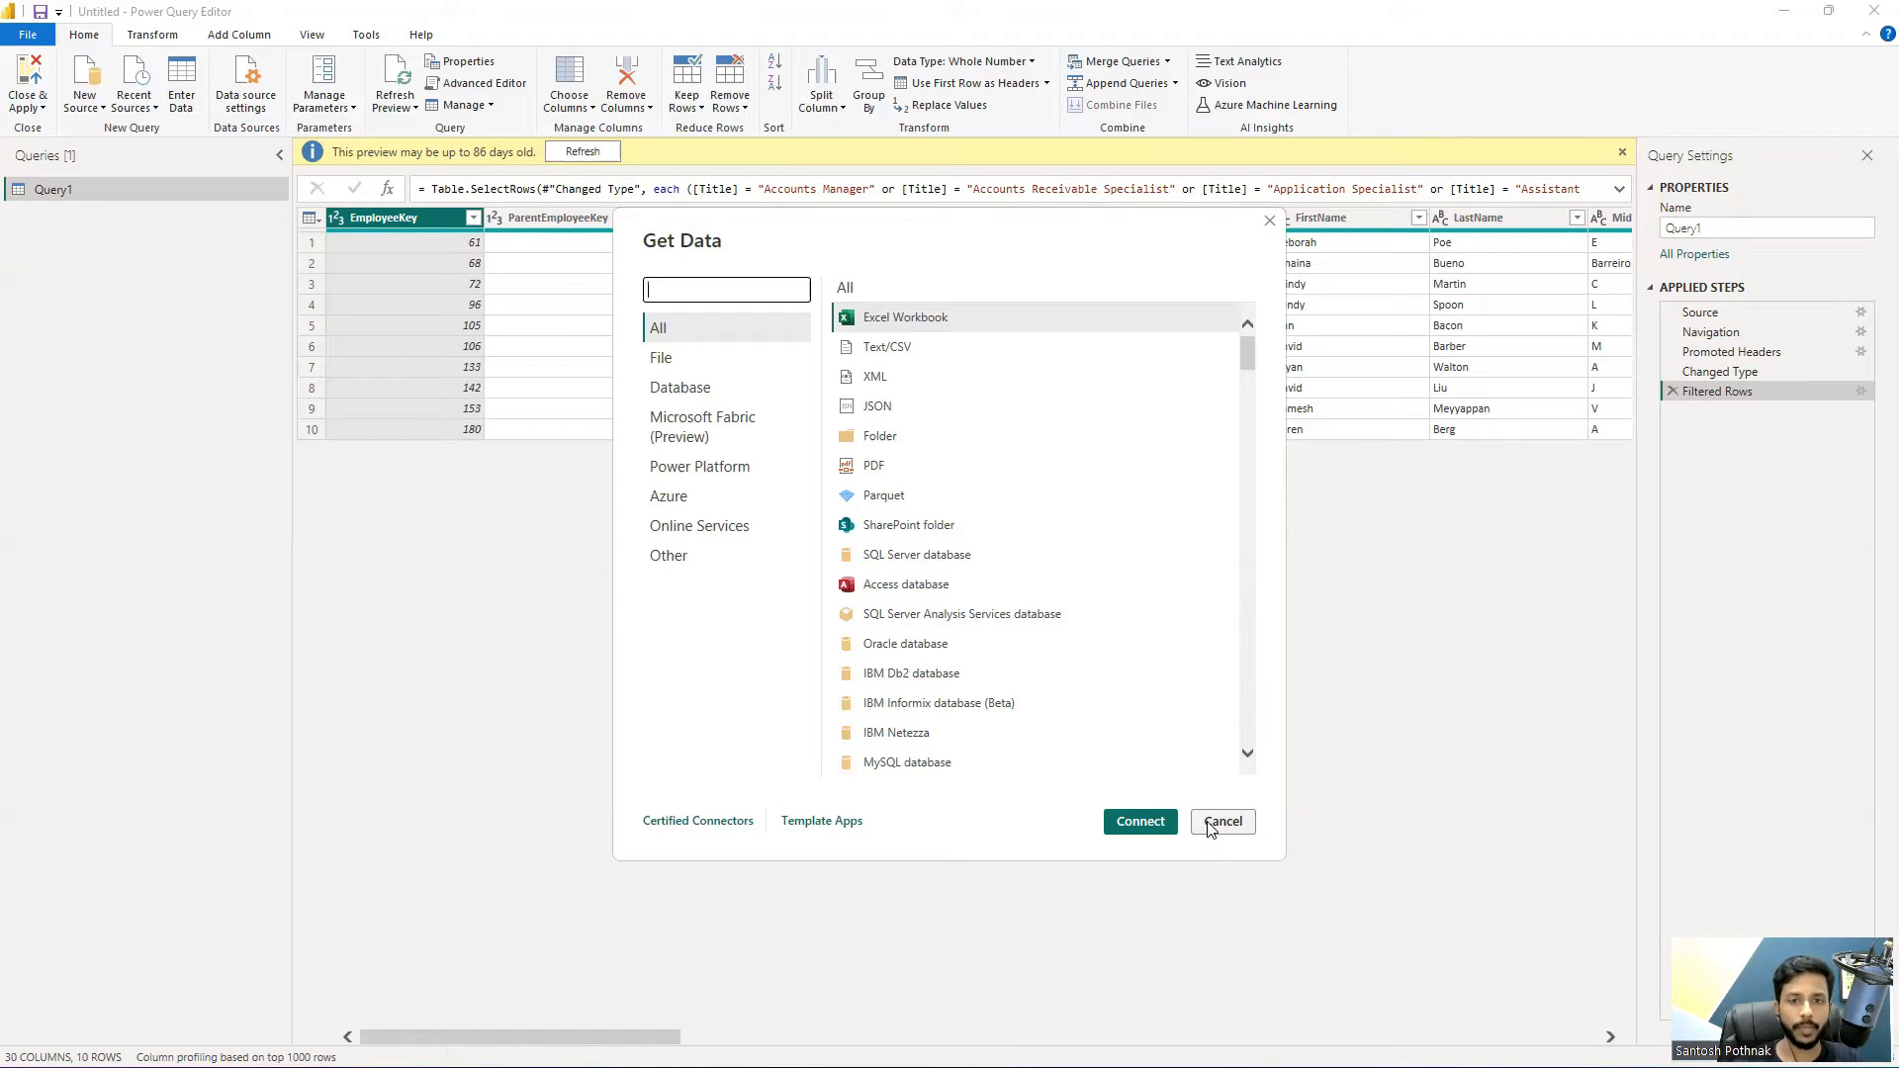
left_click(895, 349)
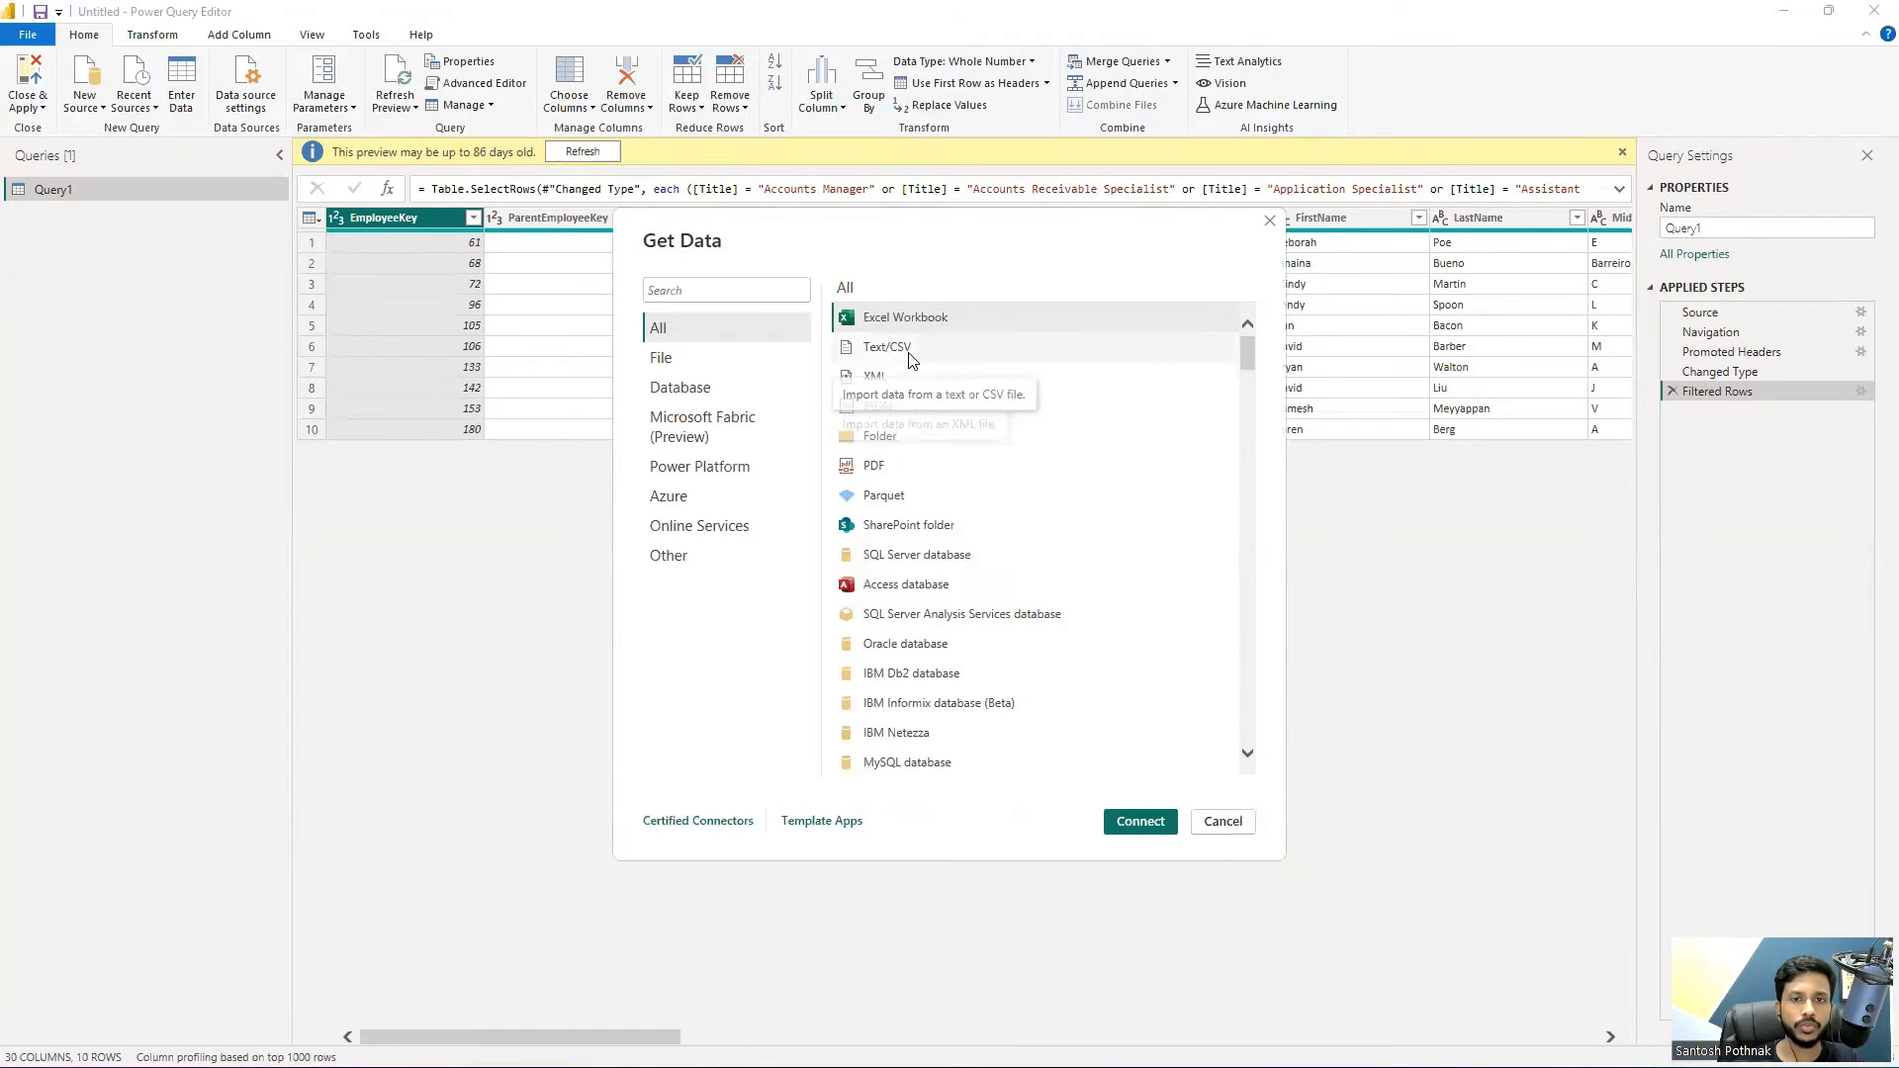
left_click(1137, 820)
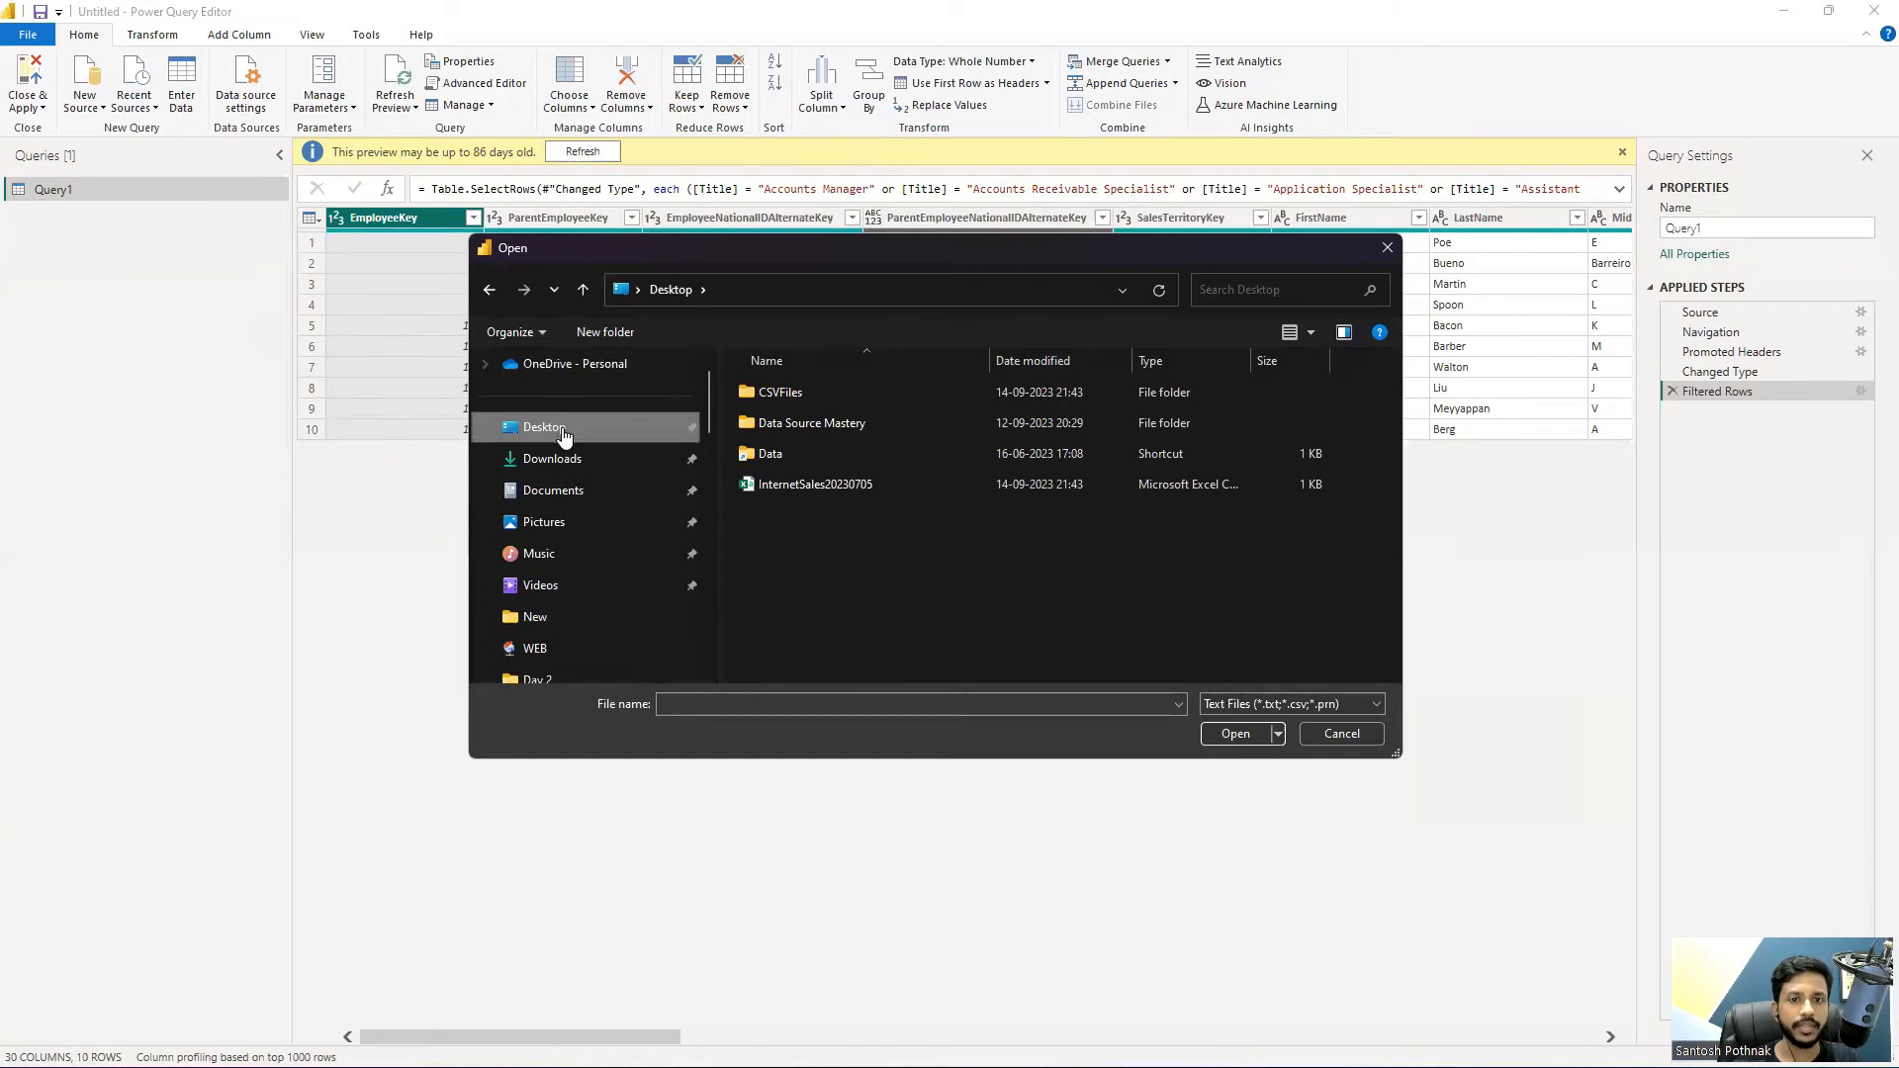
double_click(752, 484)
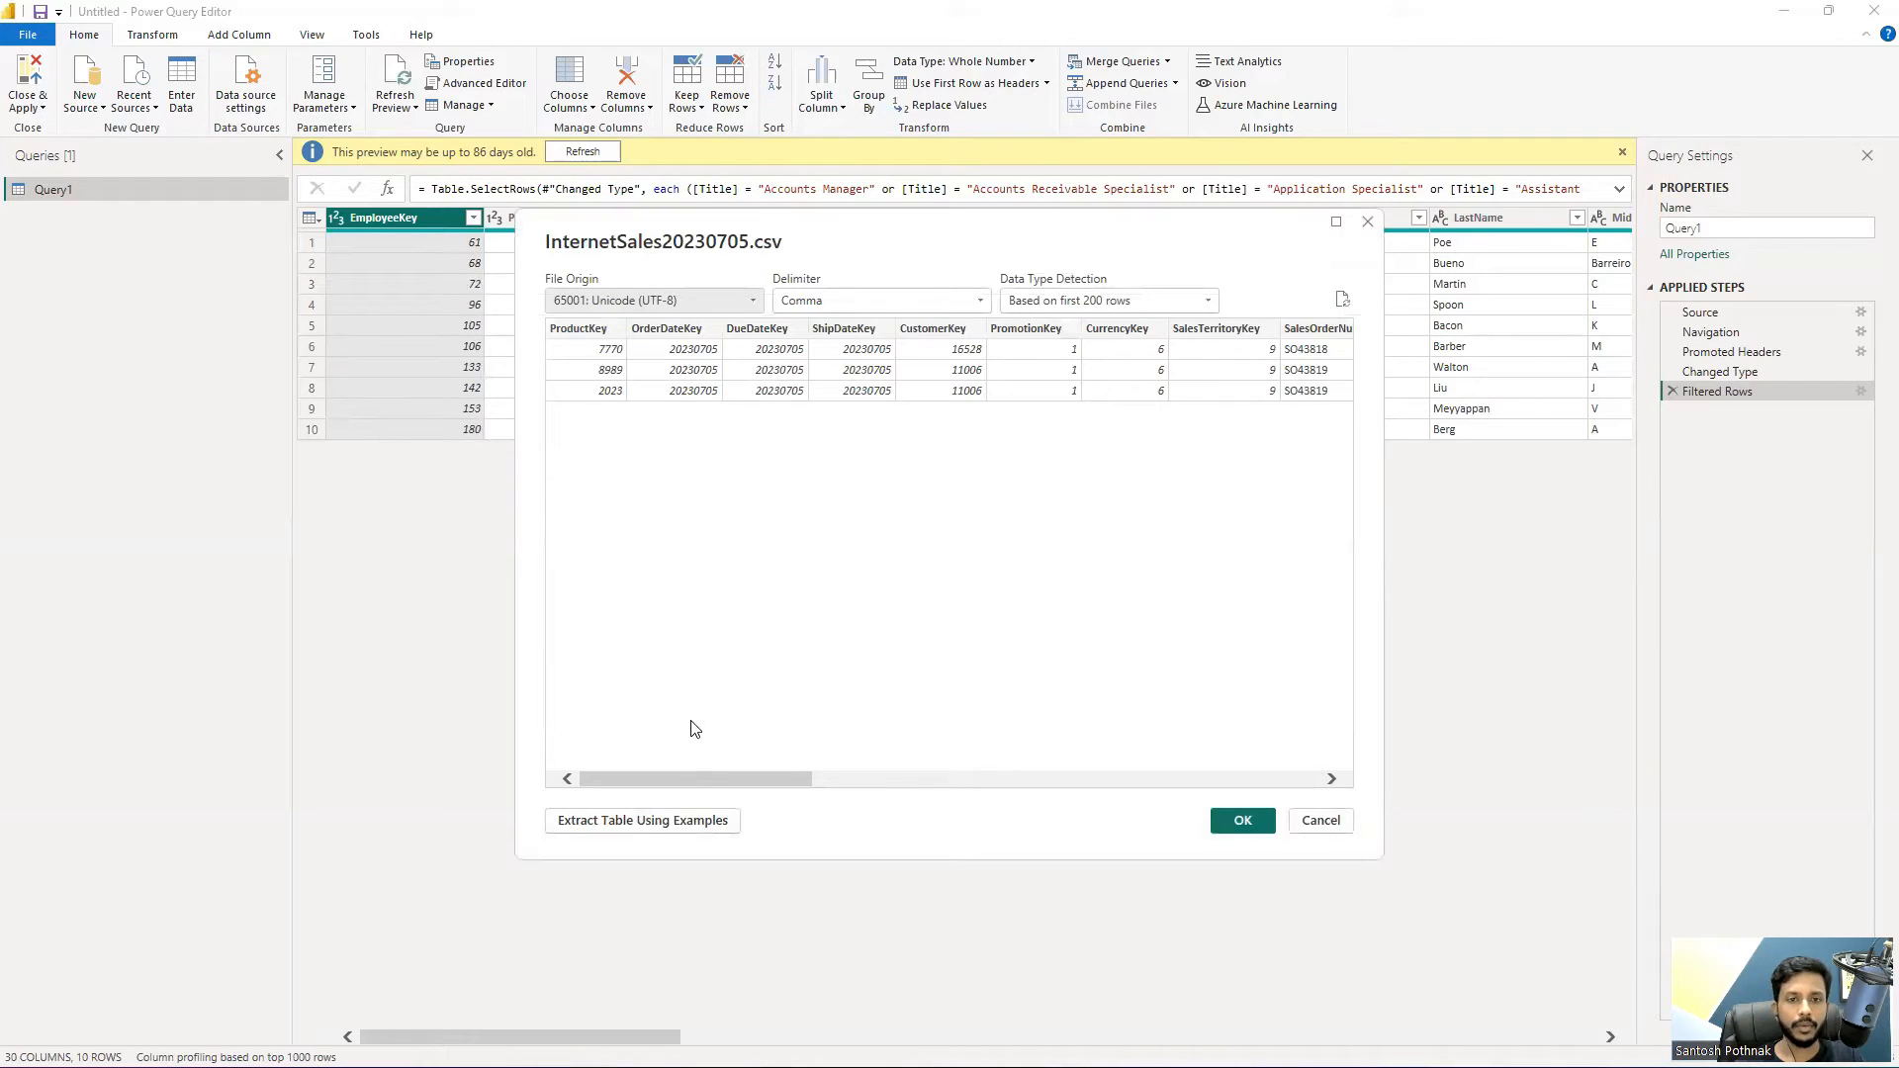
left_click(1238, 821)
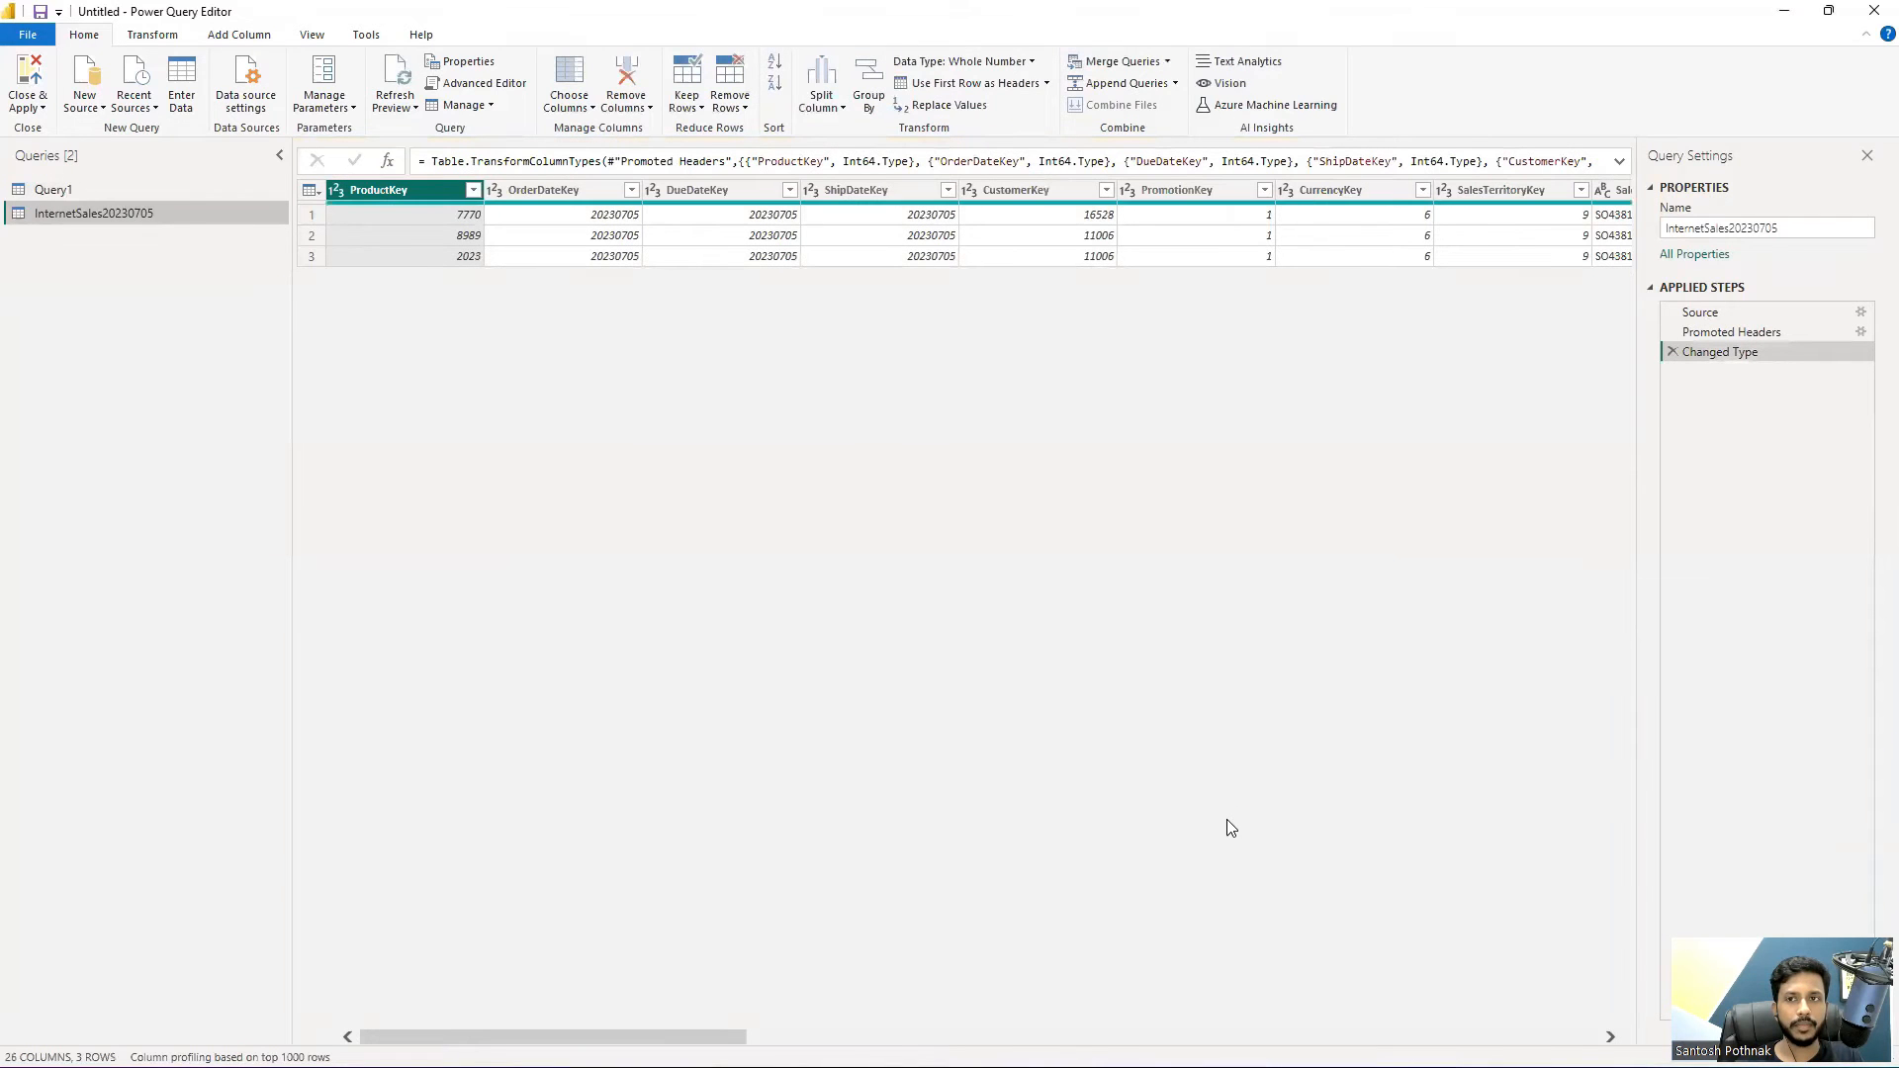
Change the SalesAmount column's data type to Whole Number, replacing the current type conversion.
scroll(528, 969, "right", 5)
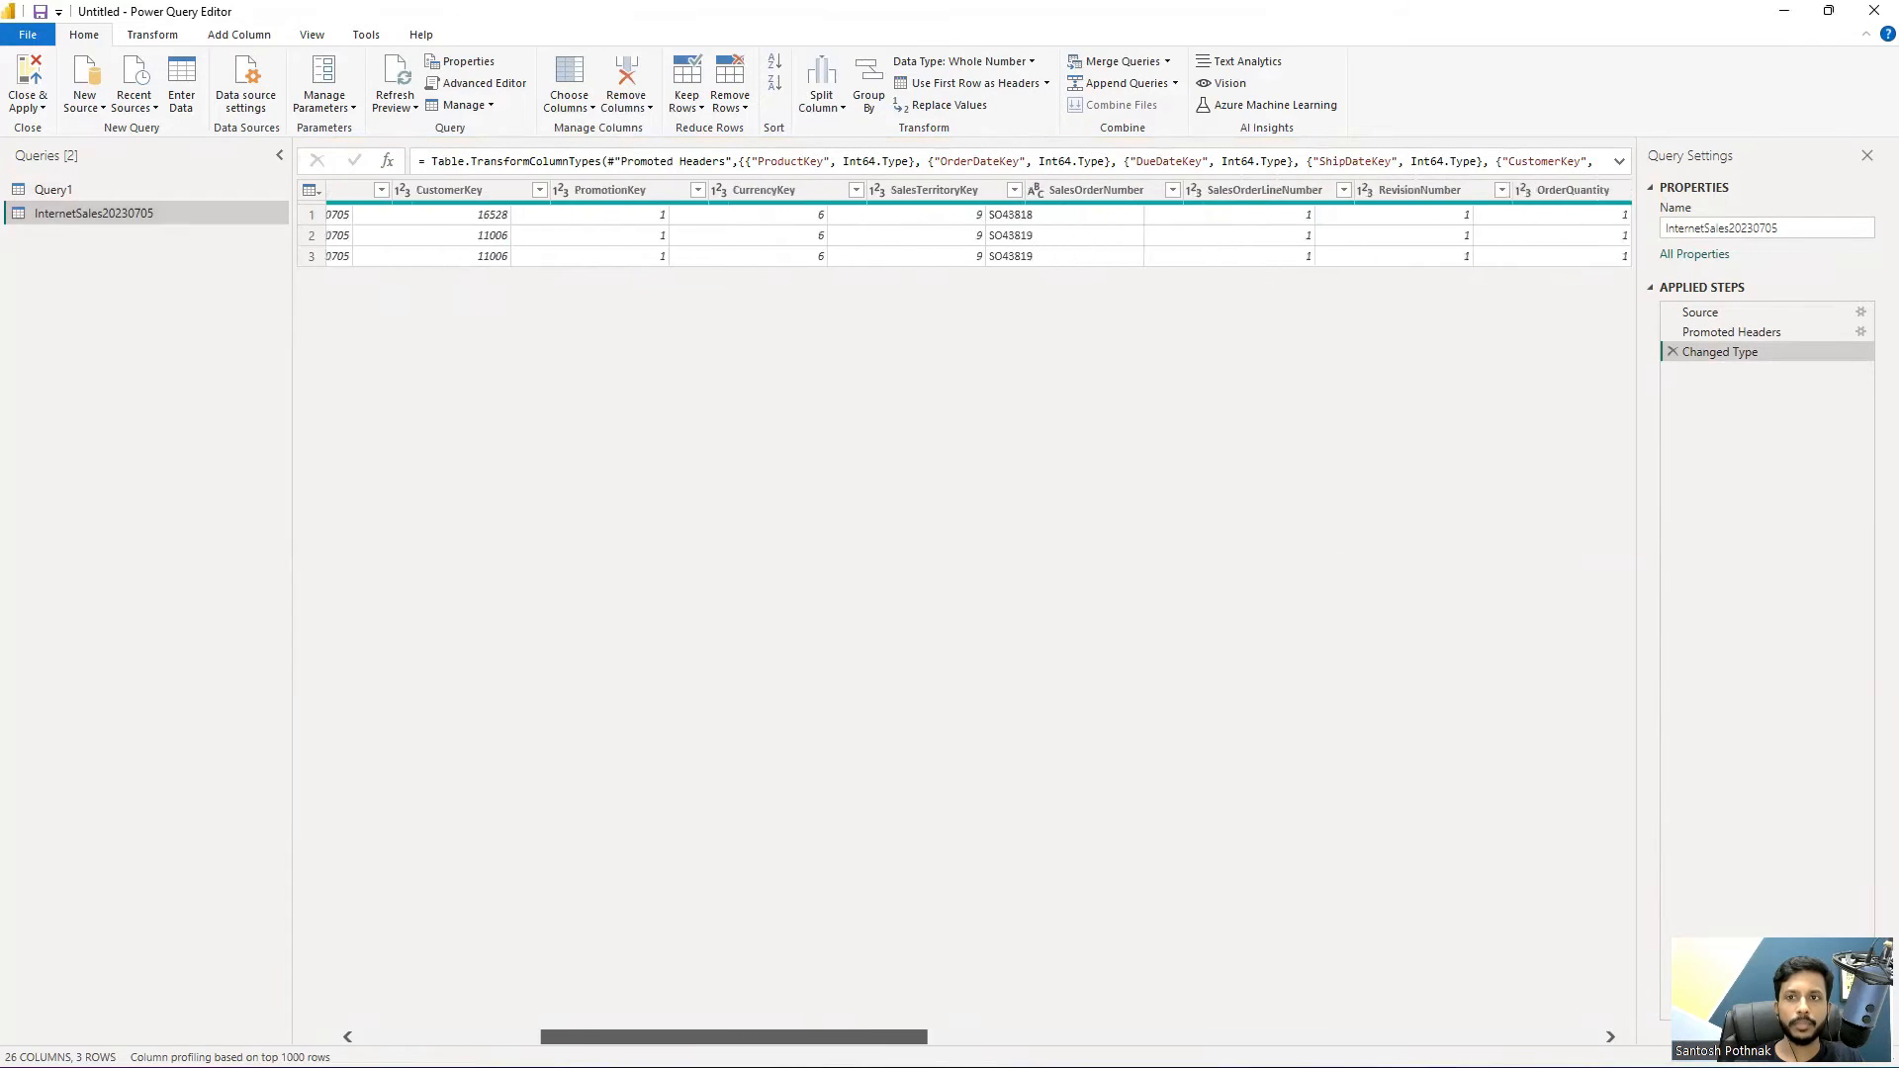
scroll(964, 613, "right", 8)
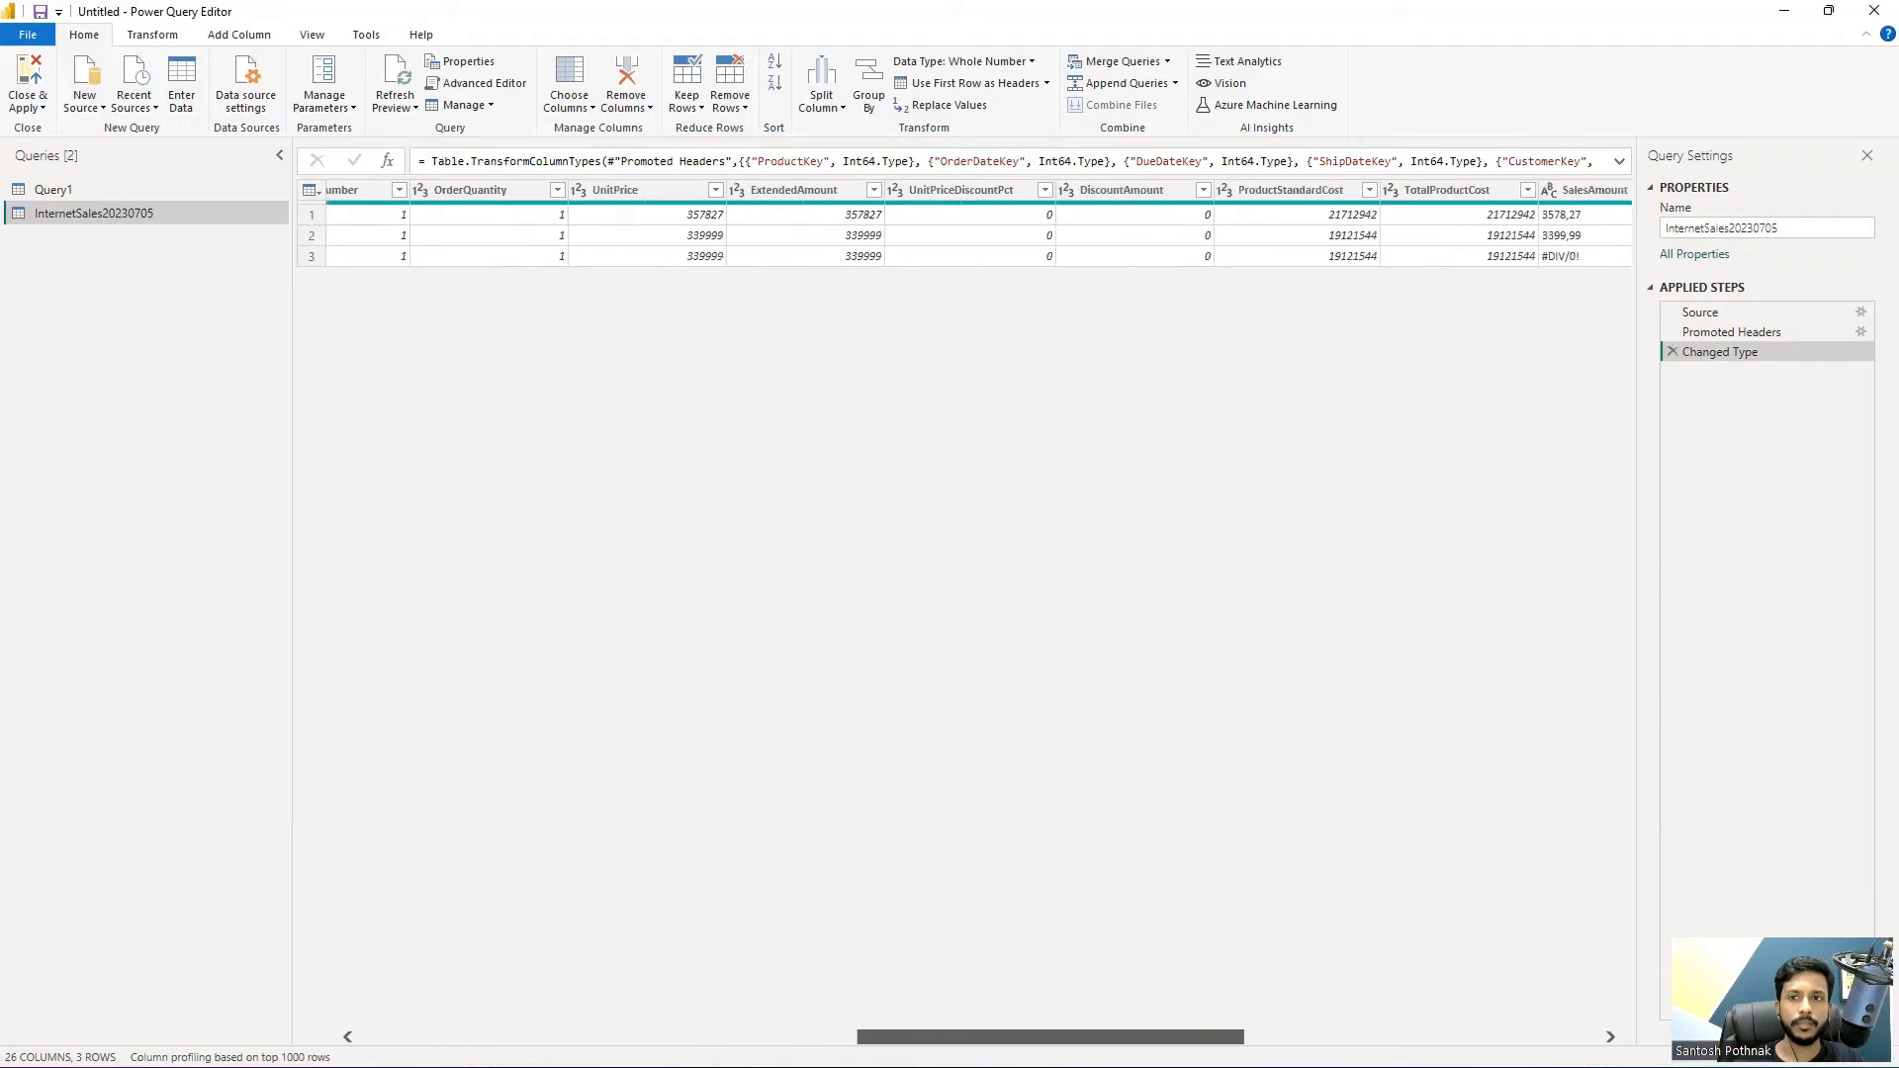
scroll(964, 227, "right", 6)
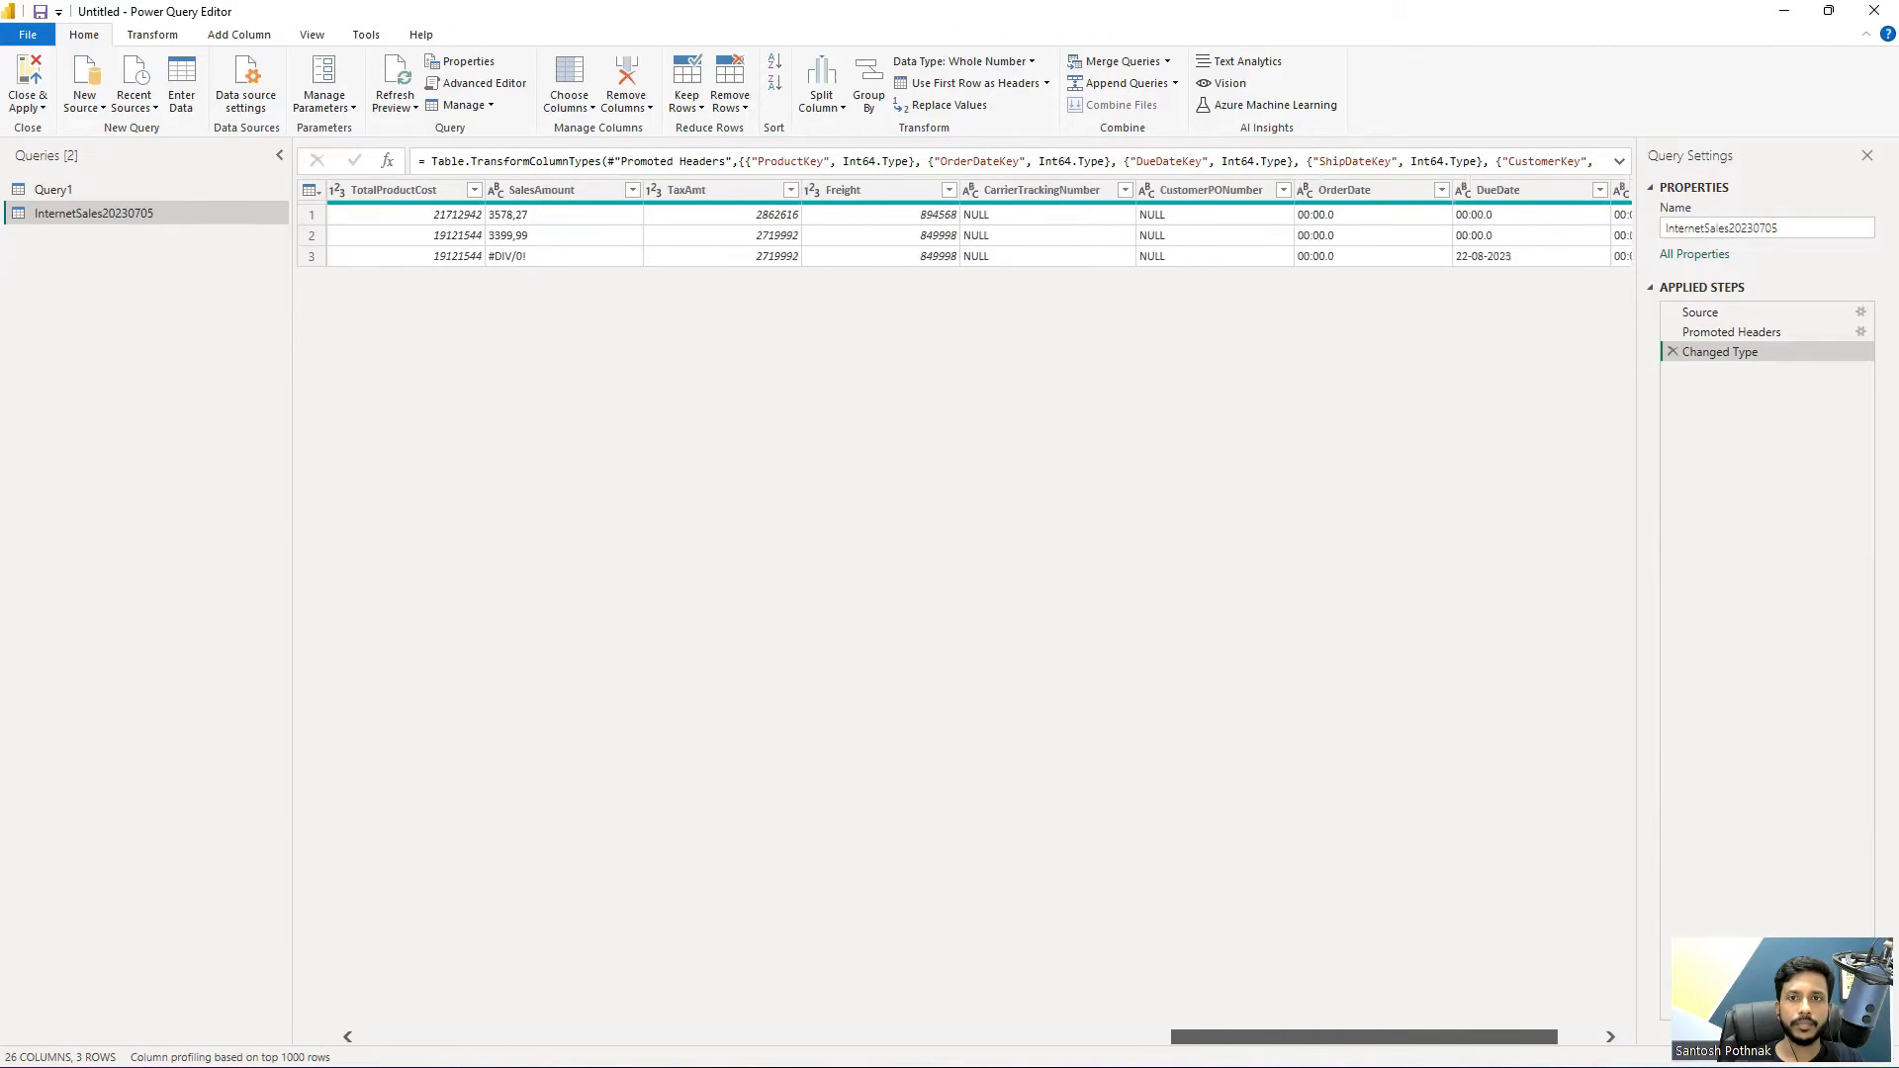
left_click_drag(1336, 1036, 1040, 1024)
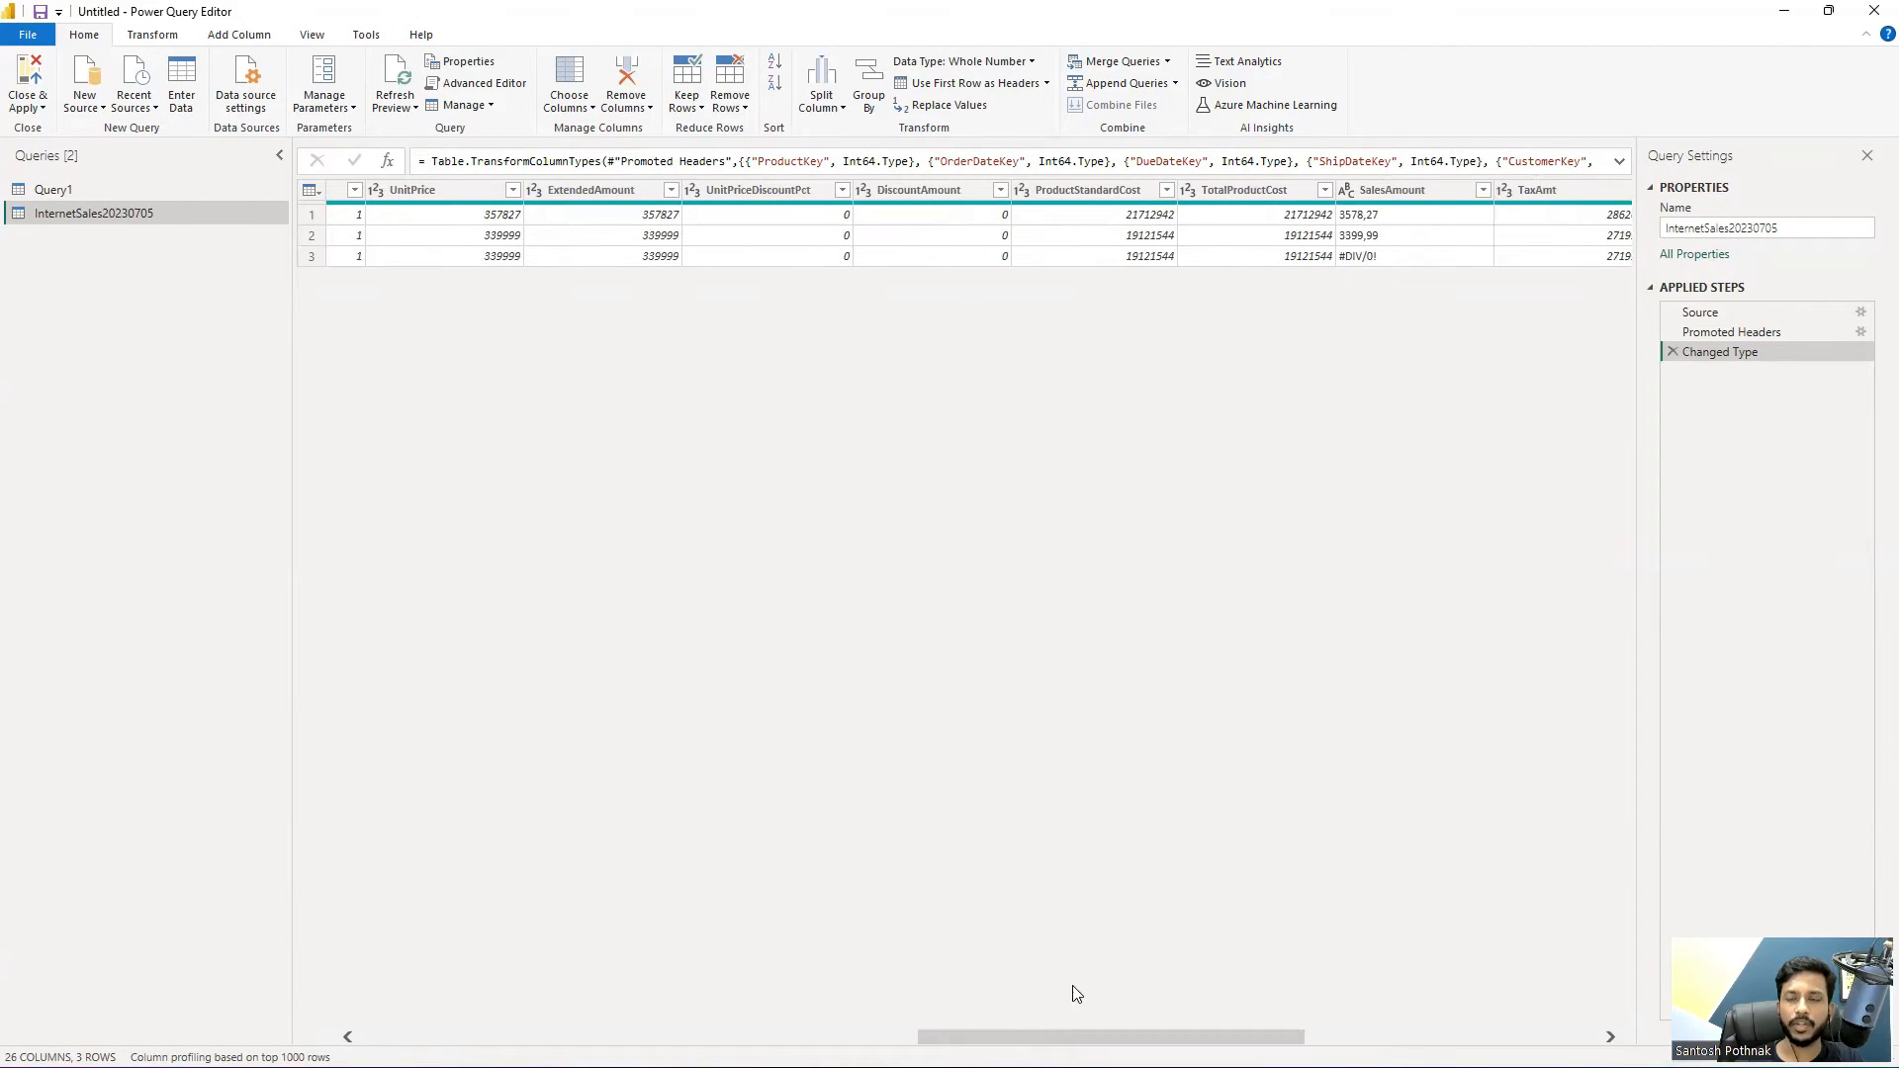
left_click(1374, 195)
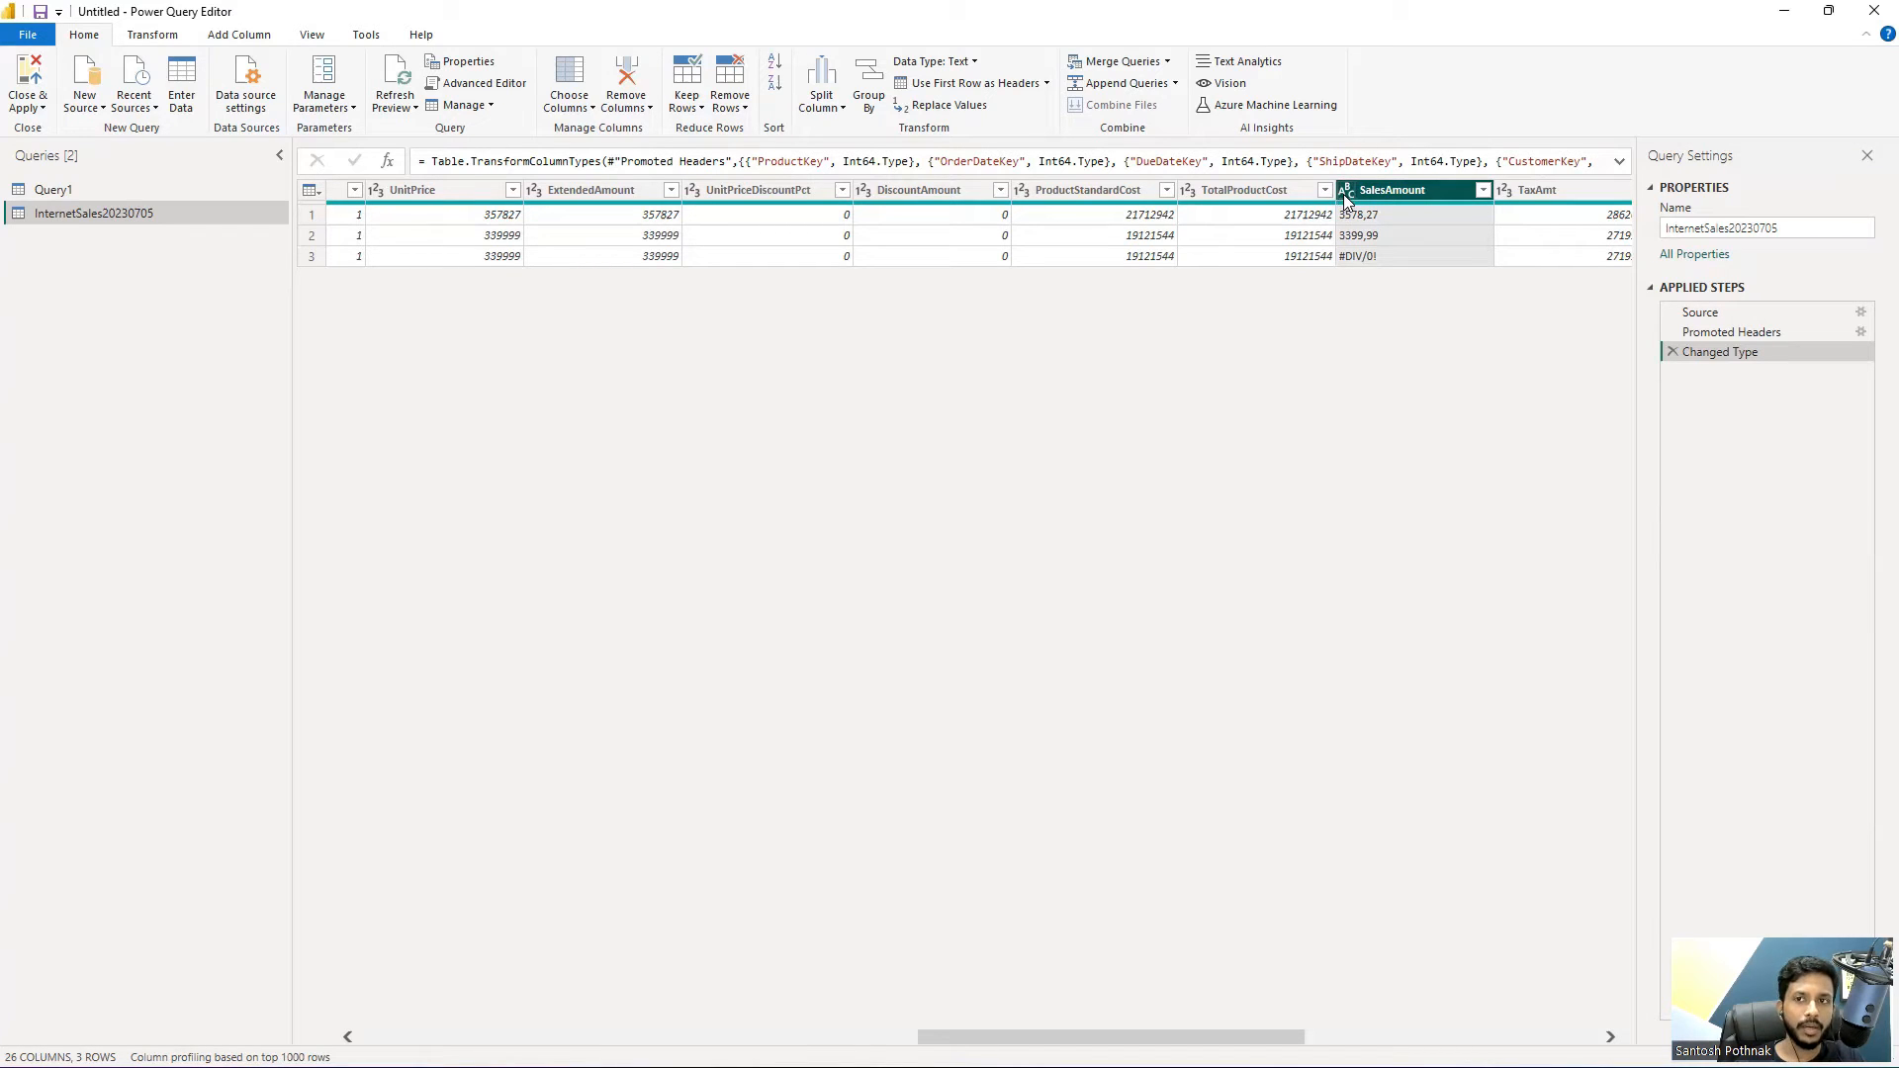
left_click(1347, 192)
left_click(1315, 316)
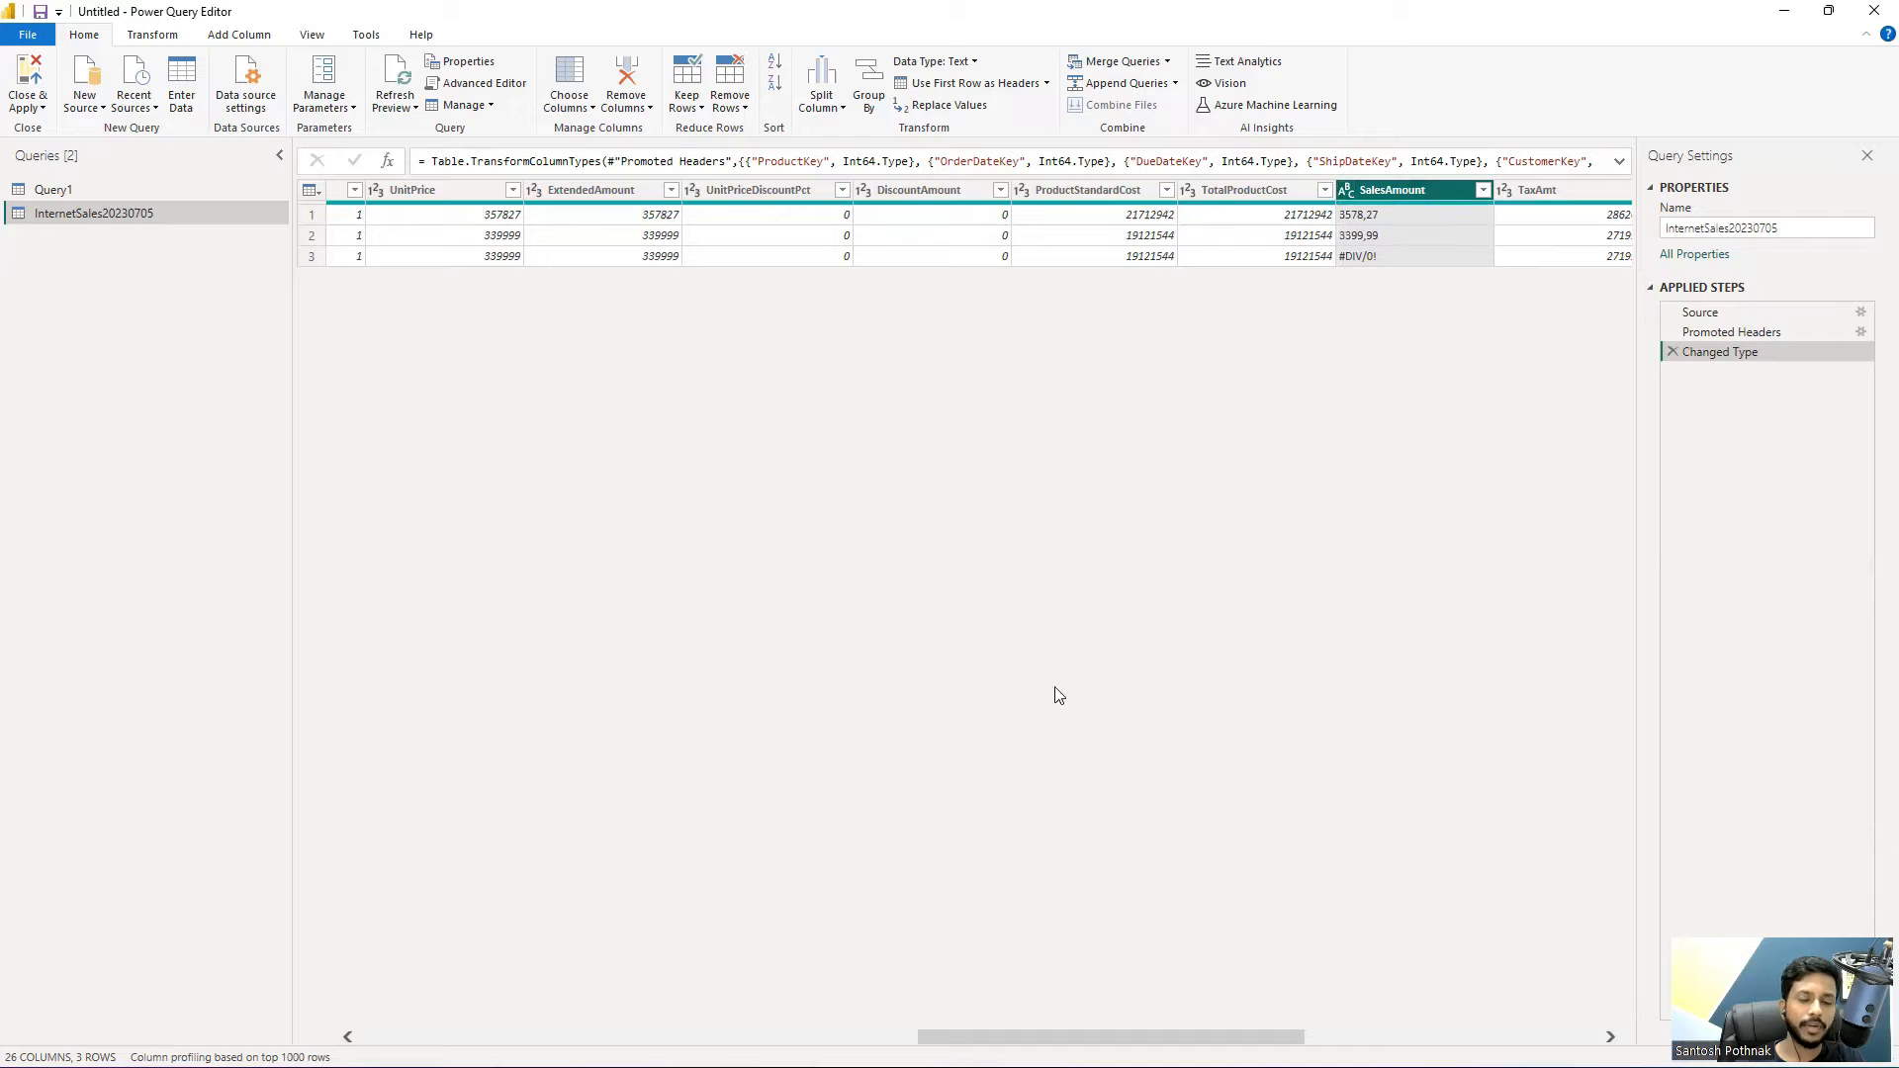
scroll(1037, 1031, "right", 3)
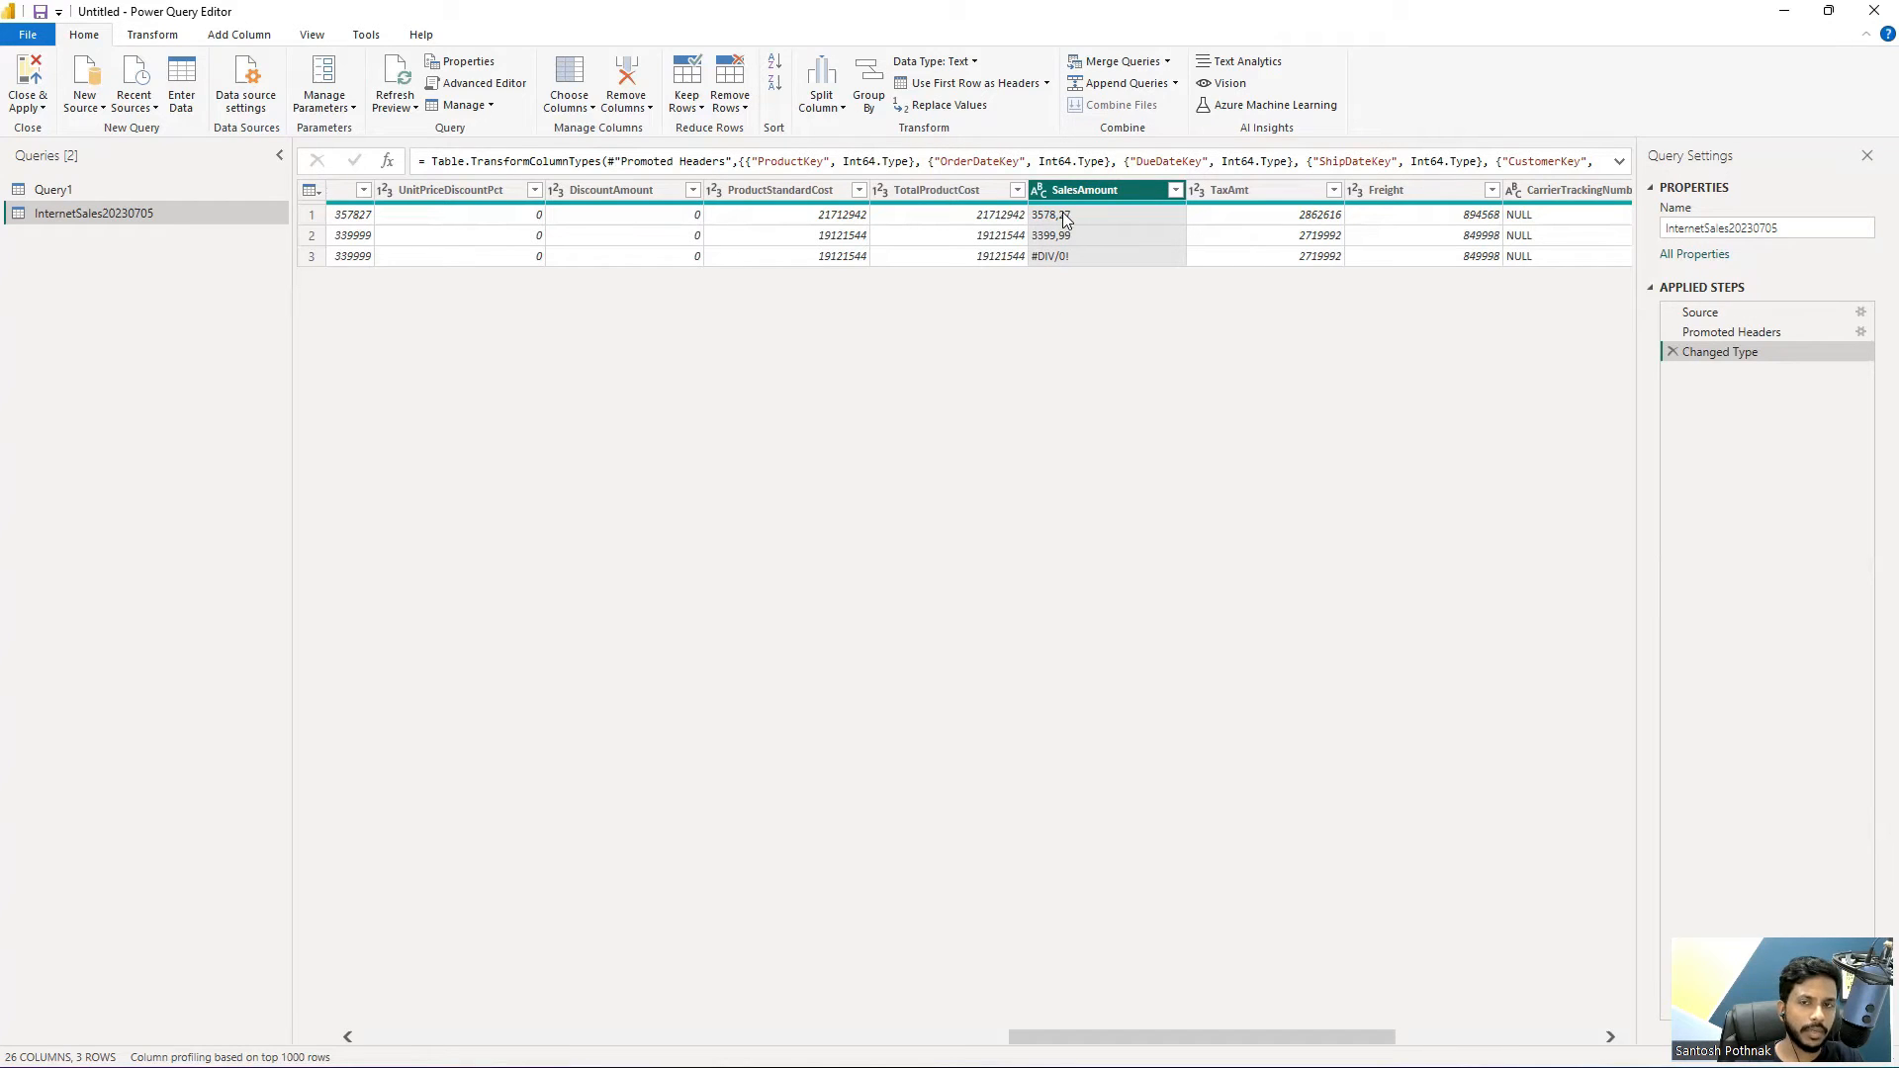
left_click(1040, 190)
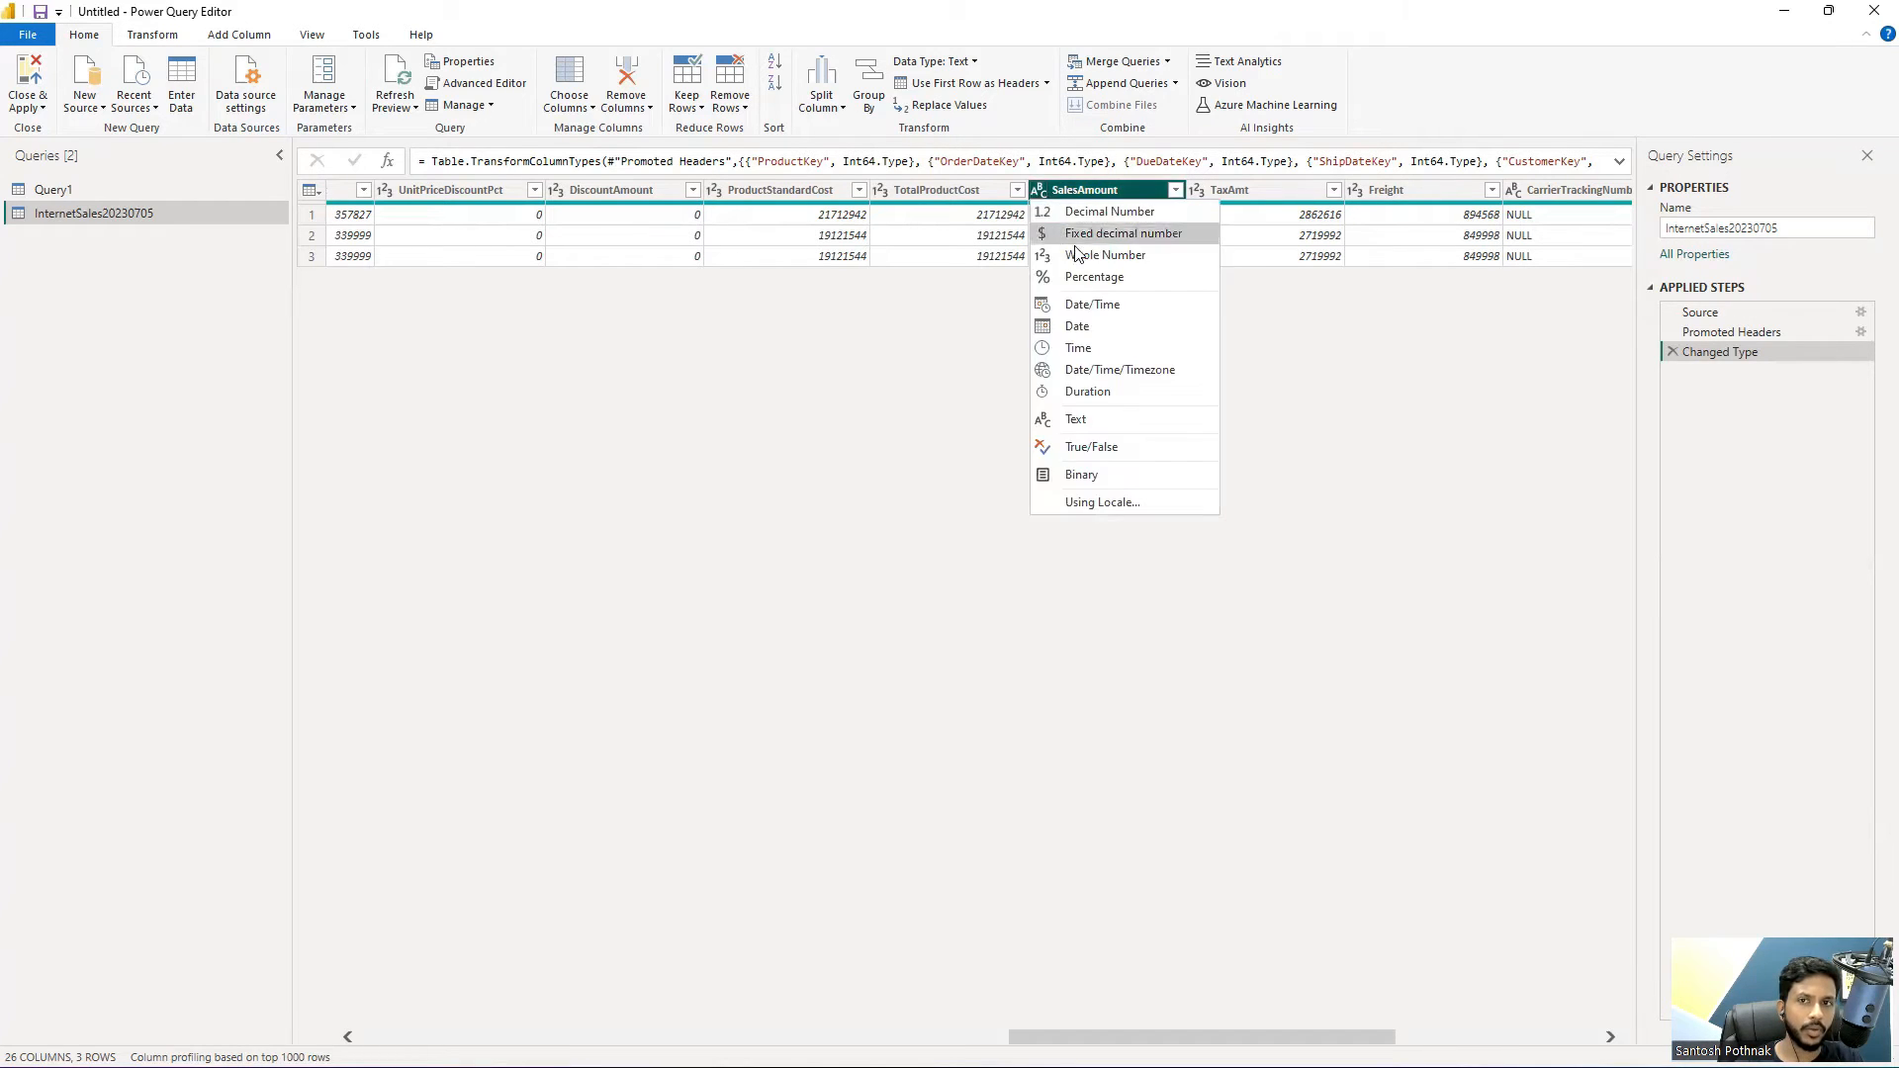
left_click(1105, 255)
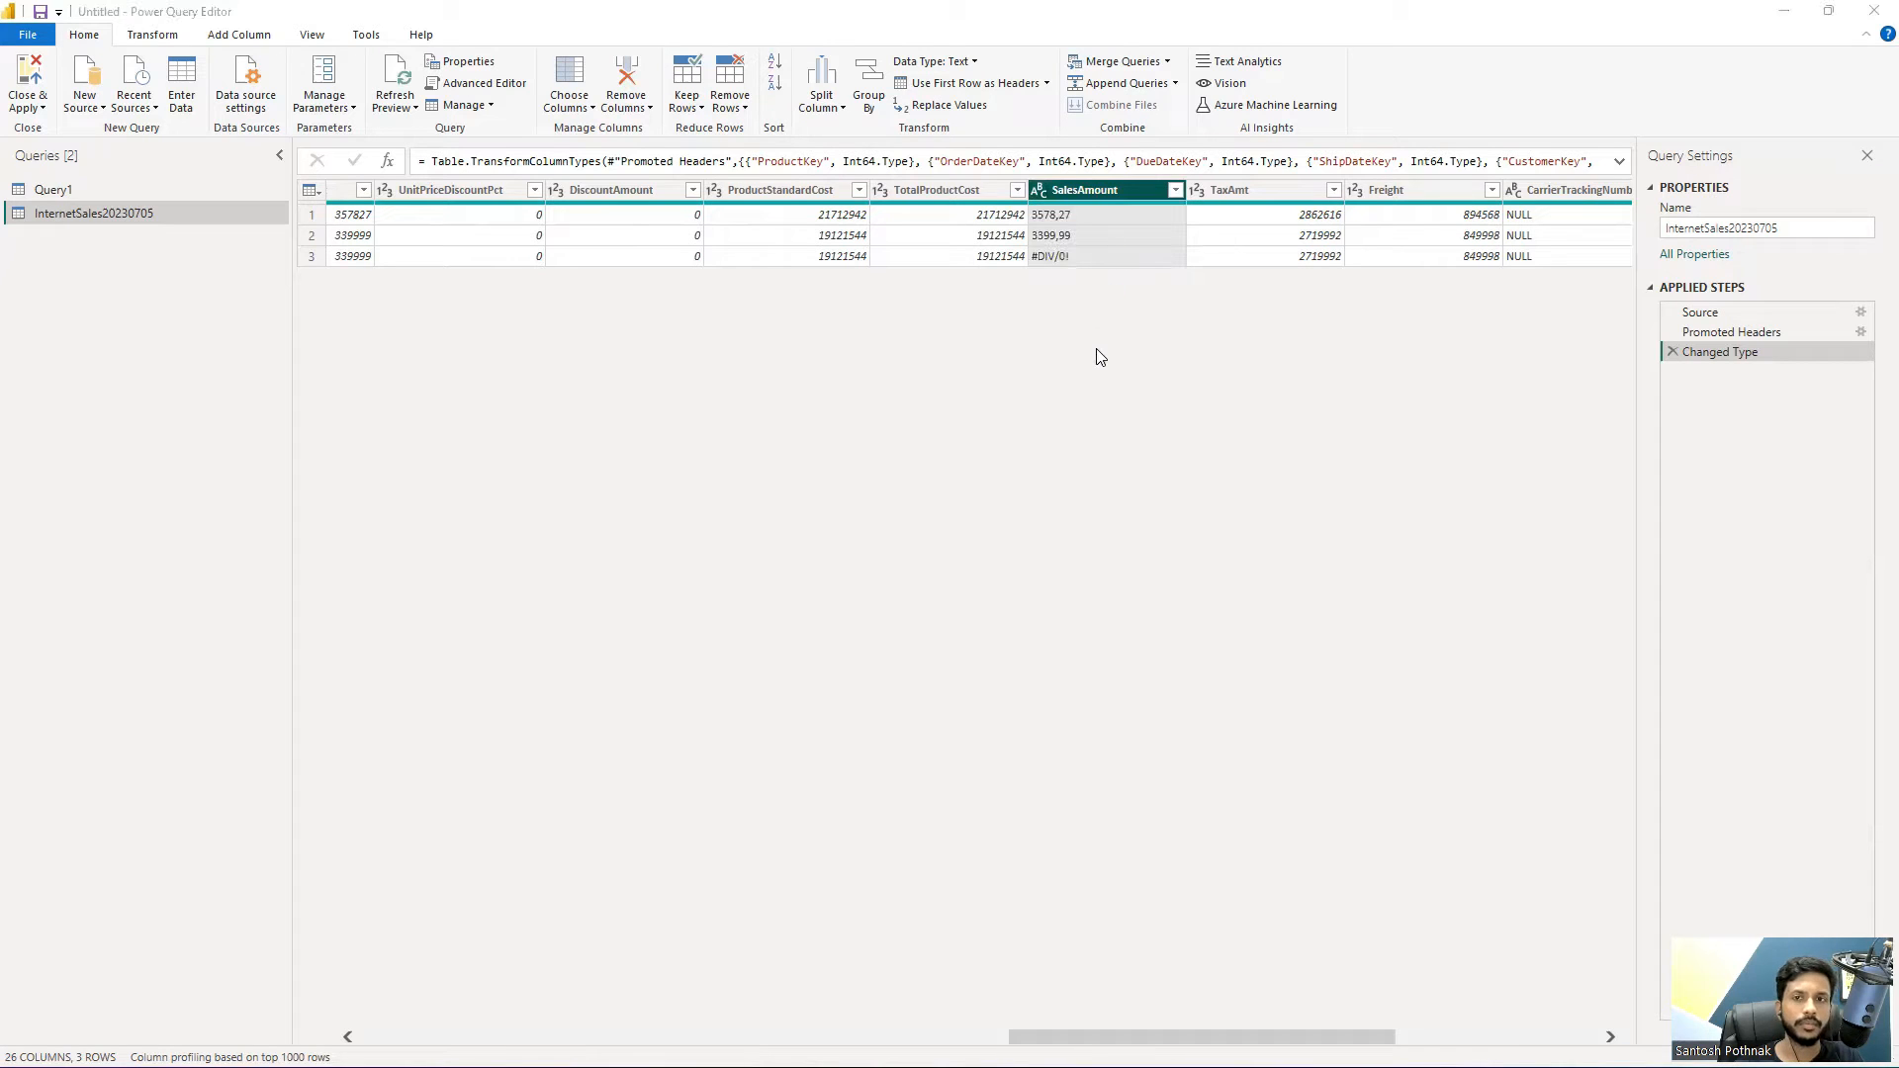
left_click(1003, 597)
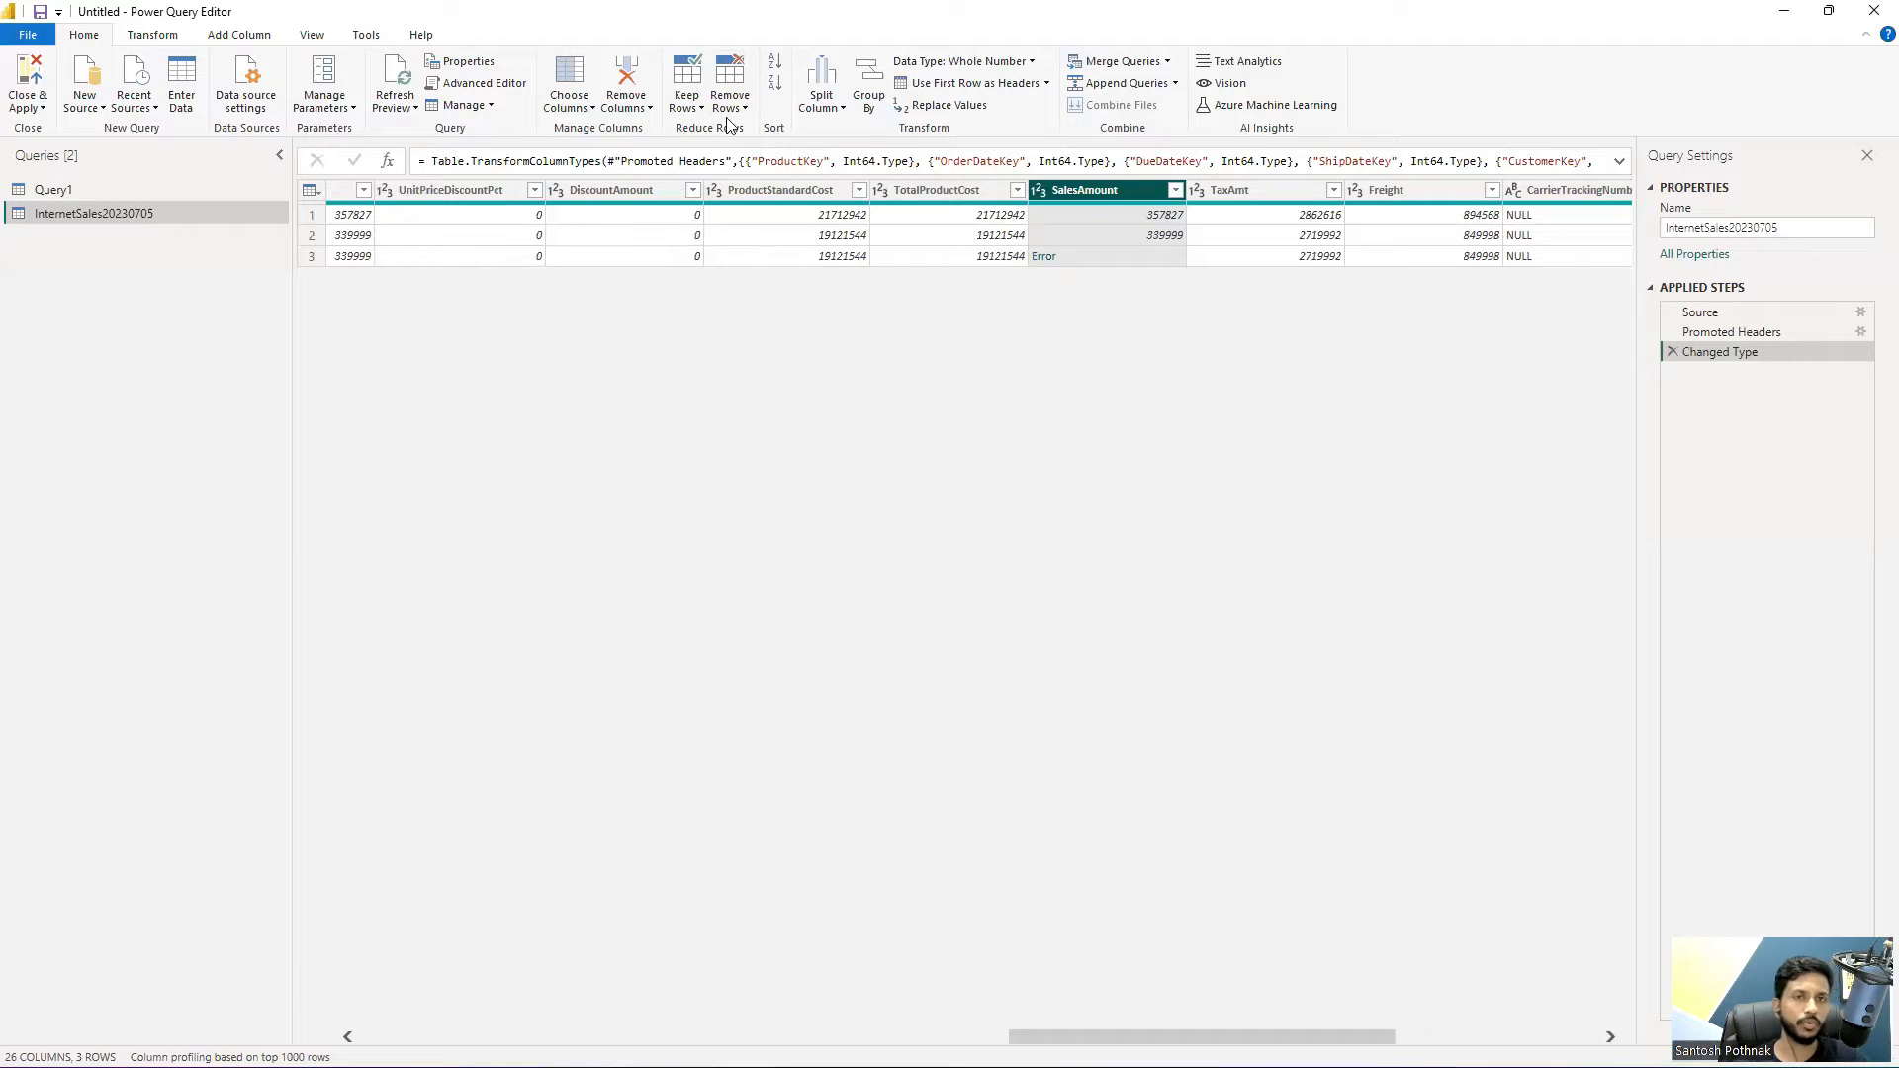
Keep only the rows with errors in the SalesAmount column and display the error's details.
left_click(687, 107)
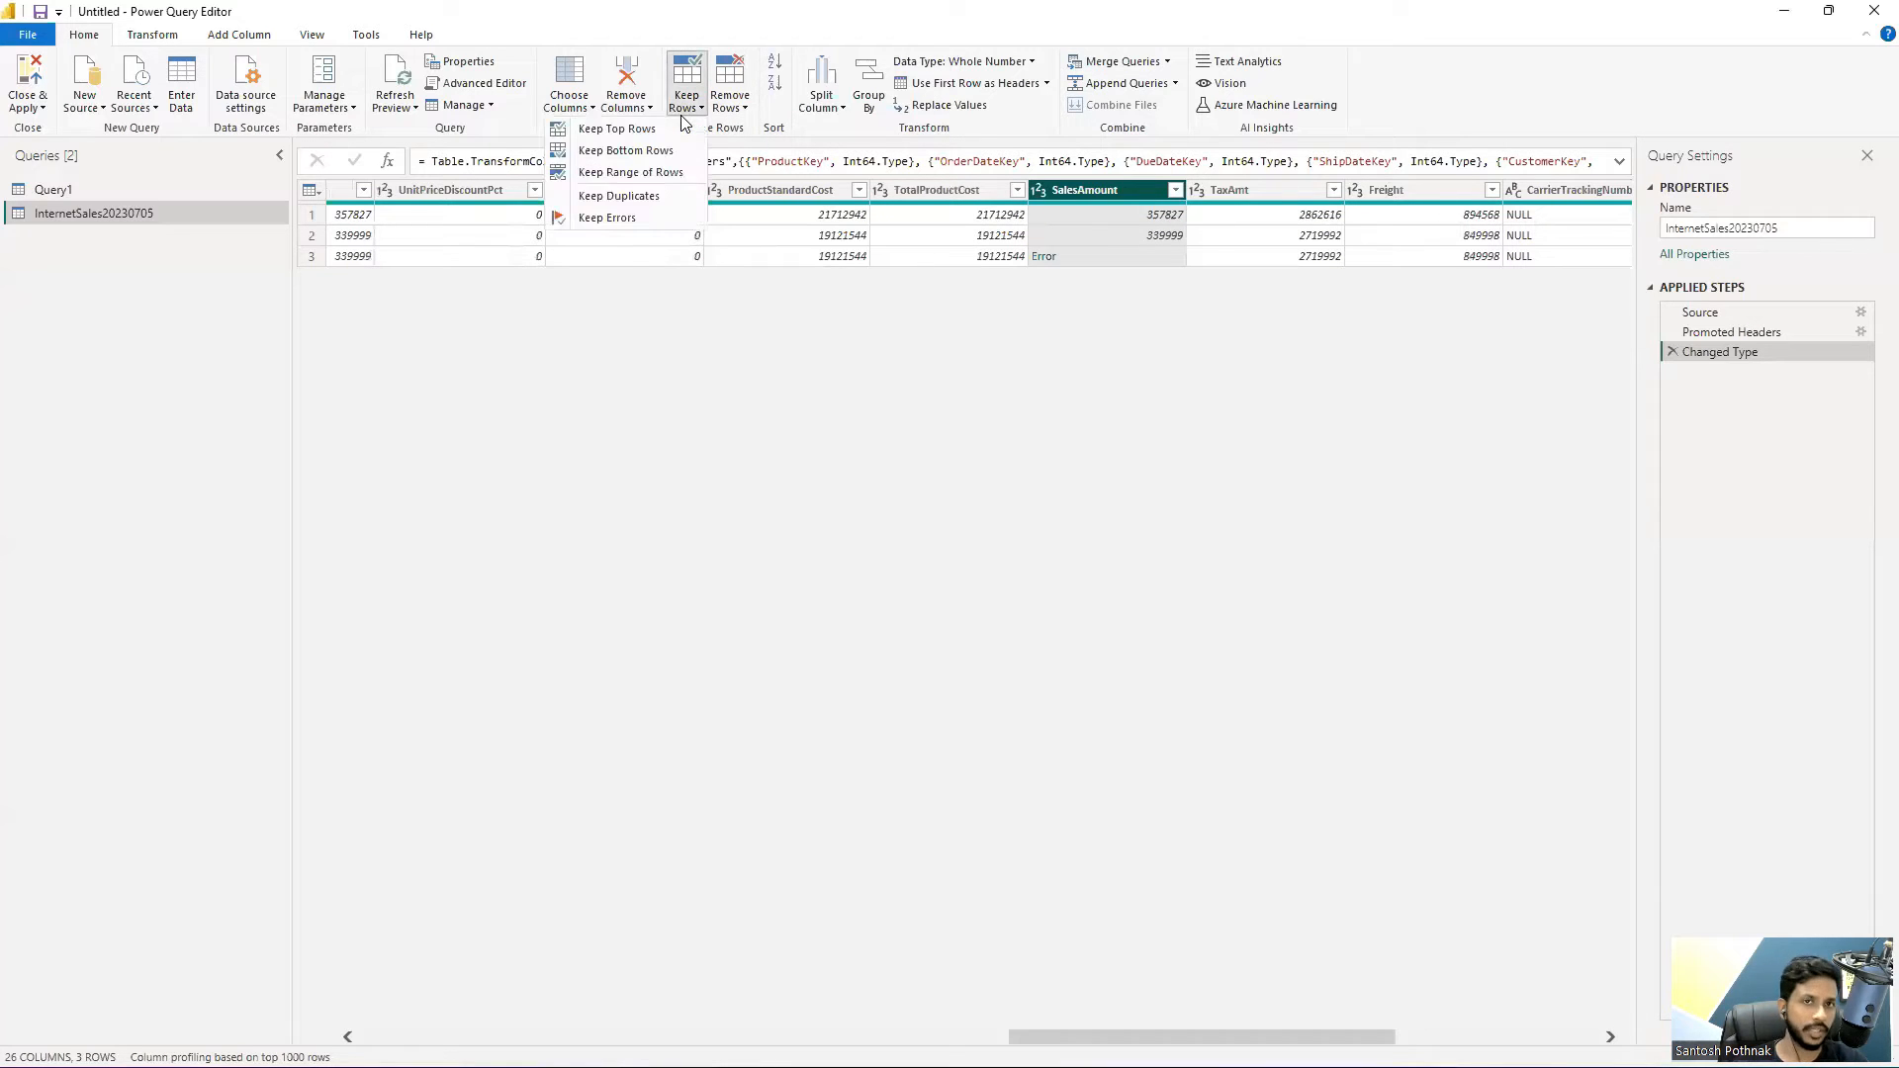
left_click(597, 220)
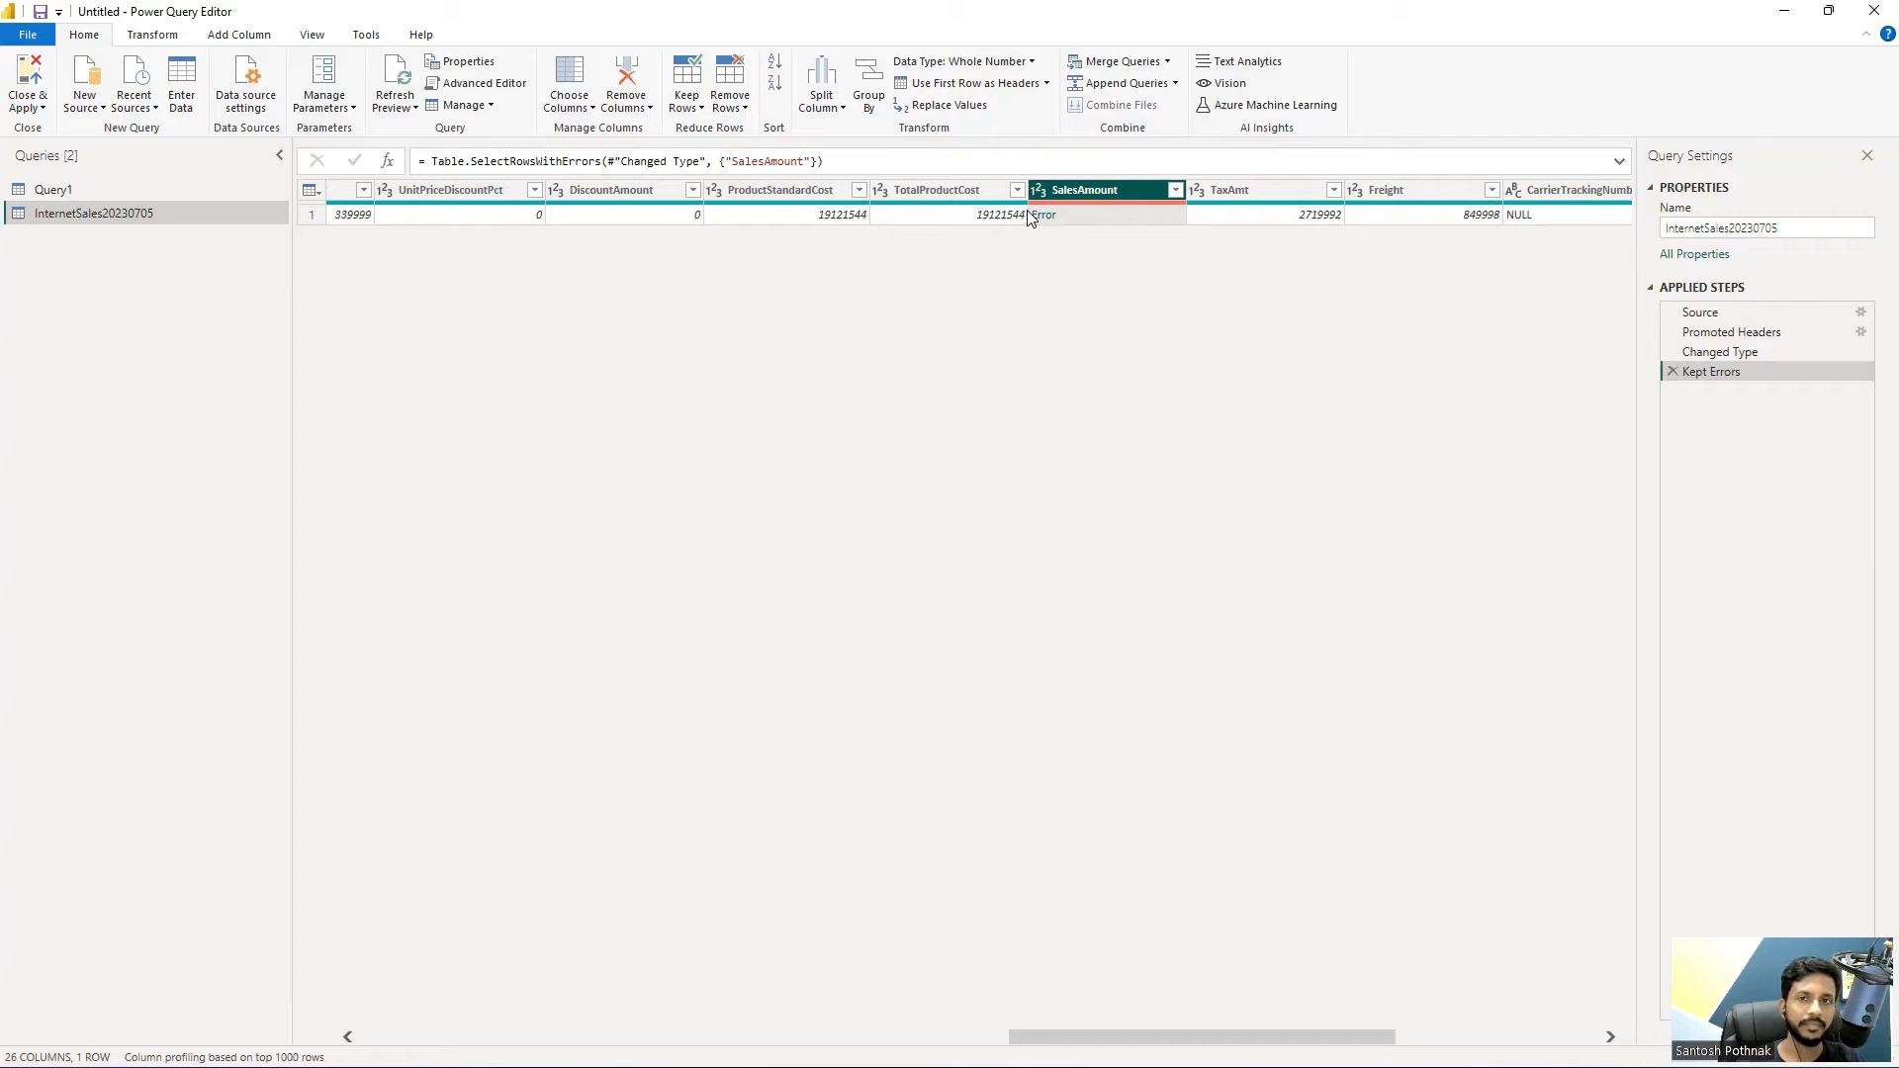
left_click_drag(1027, 1037, 1055, 983)
left_click(986, 219)
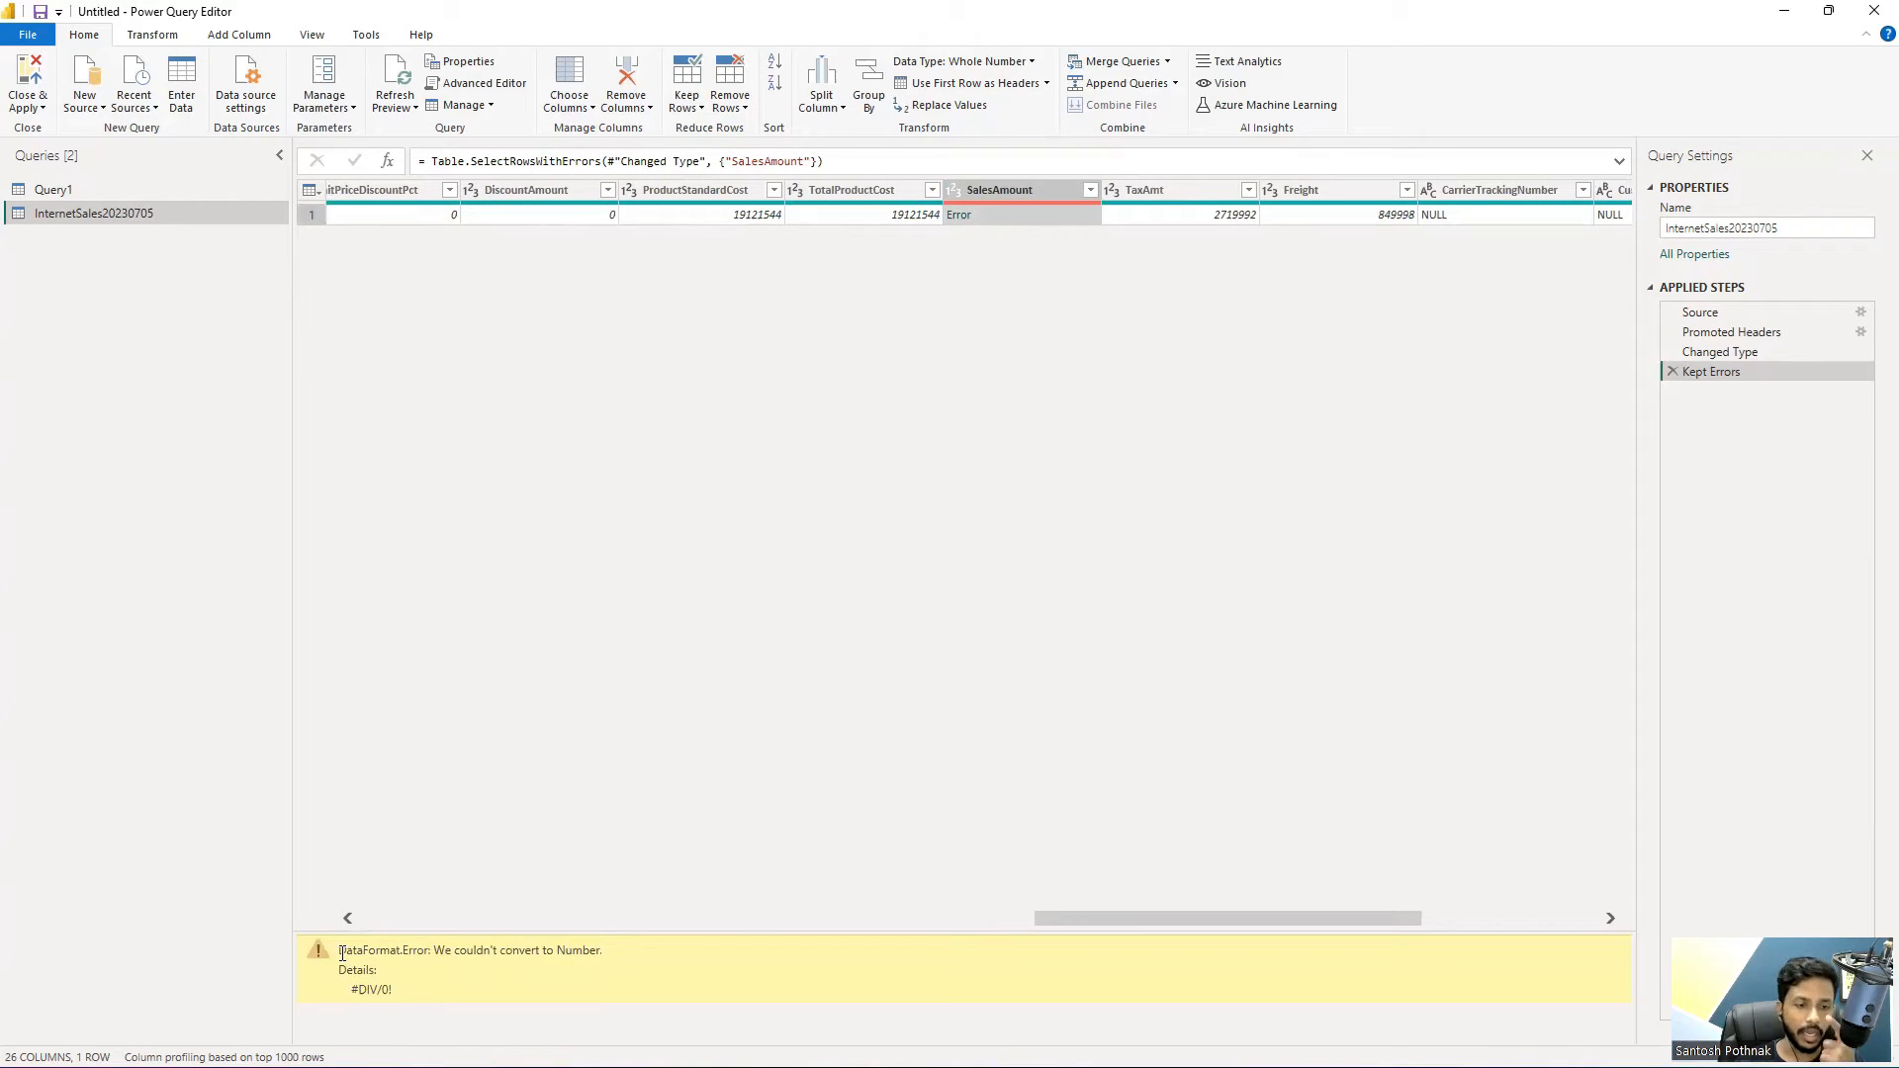
left_click_drag(343, 952, 509, 961)
left_click(508, 975)
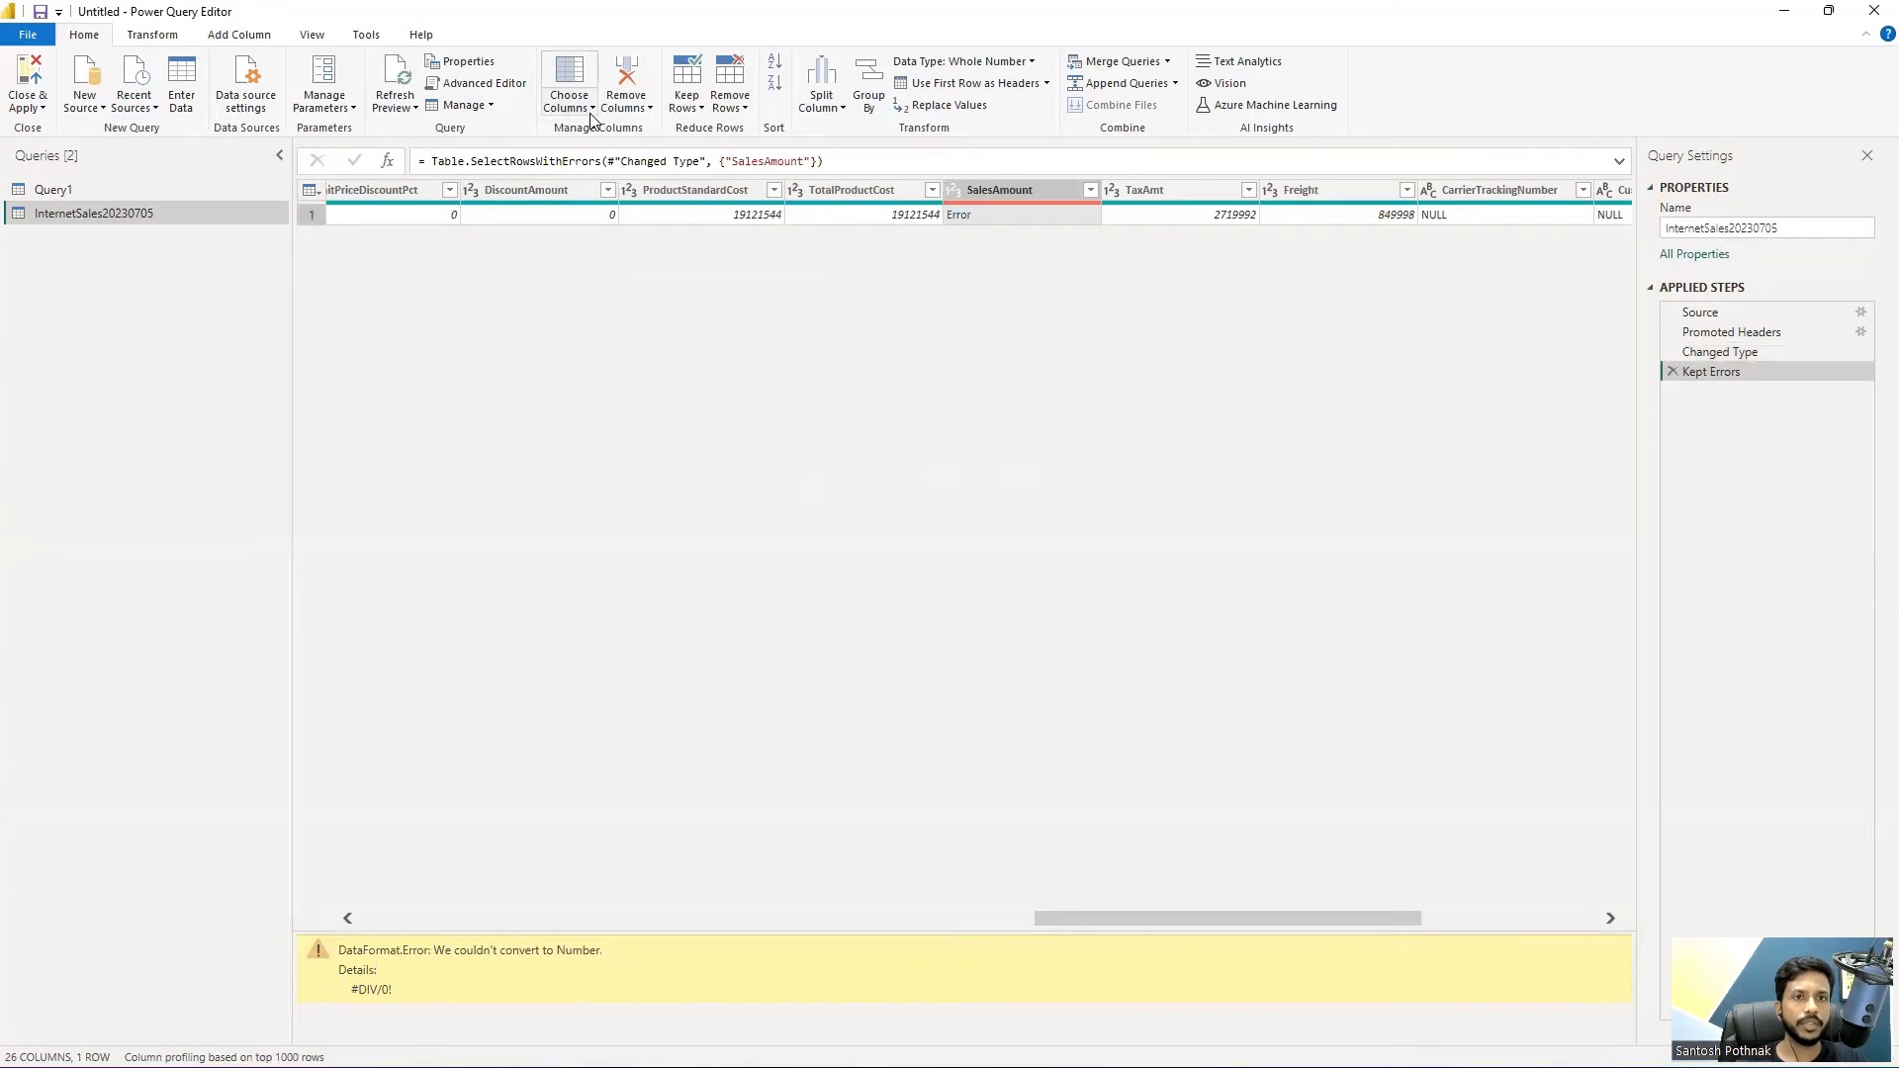
Open Query1 and delete its Filtered Rows step.
left_click(687, 111)
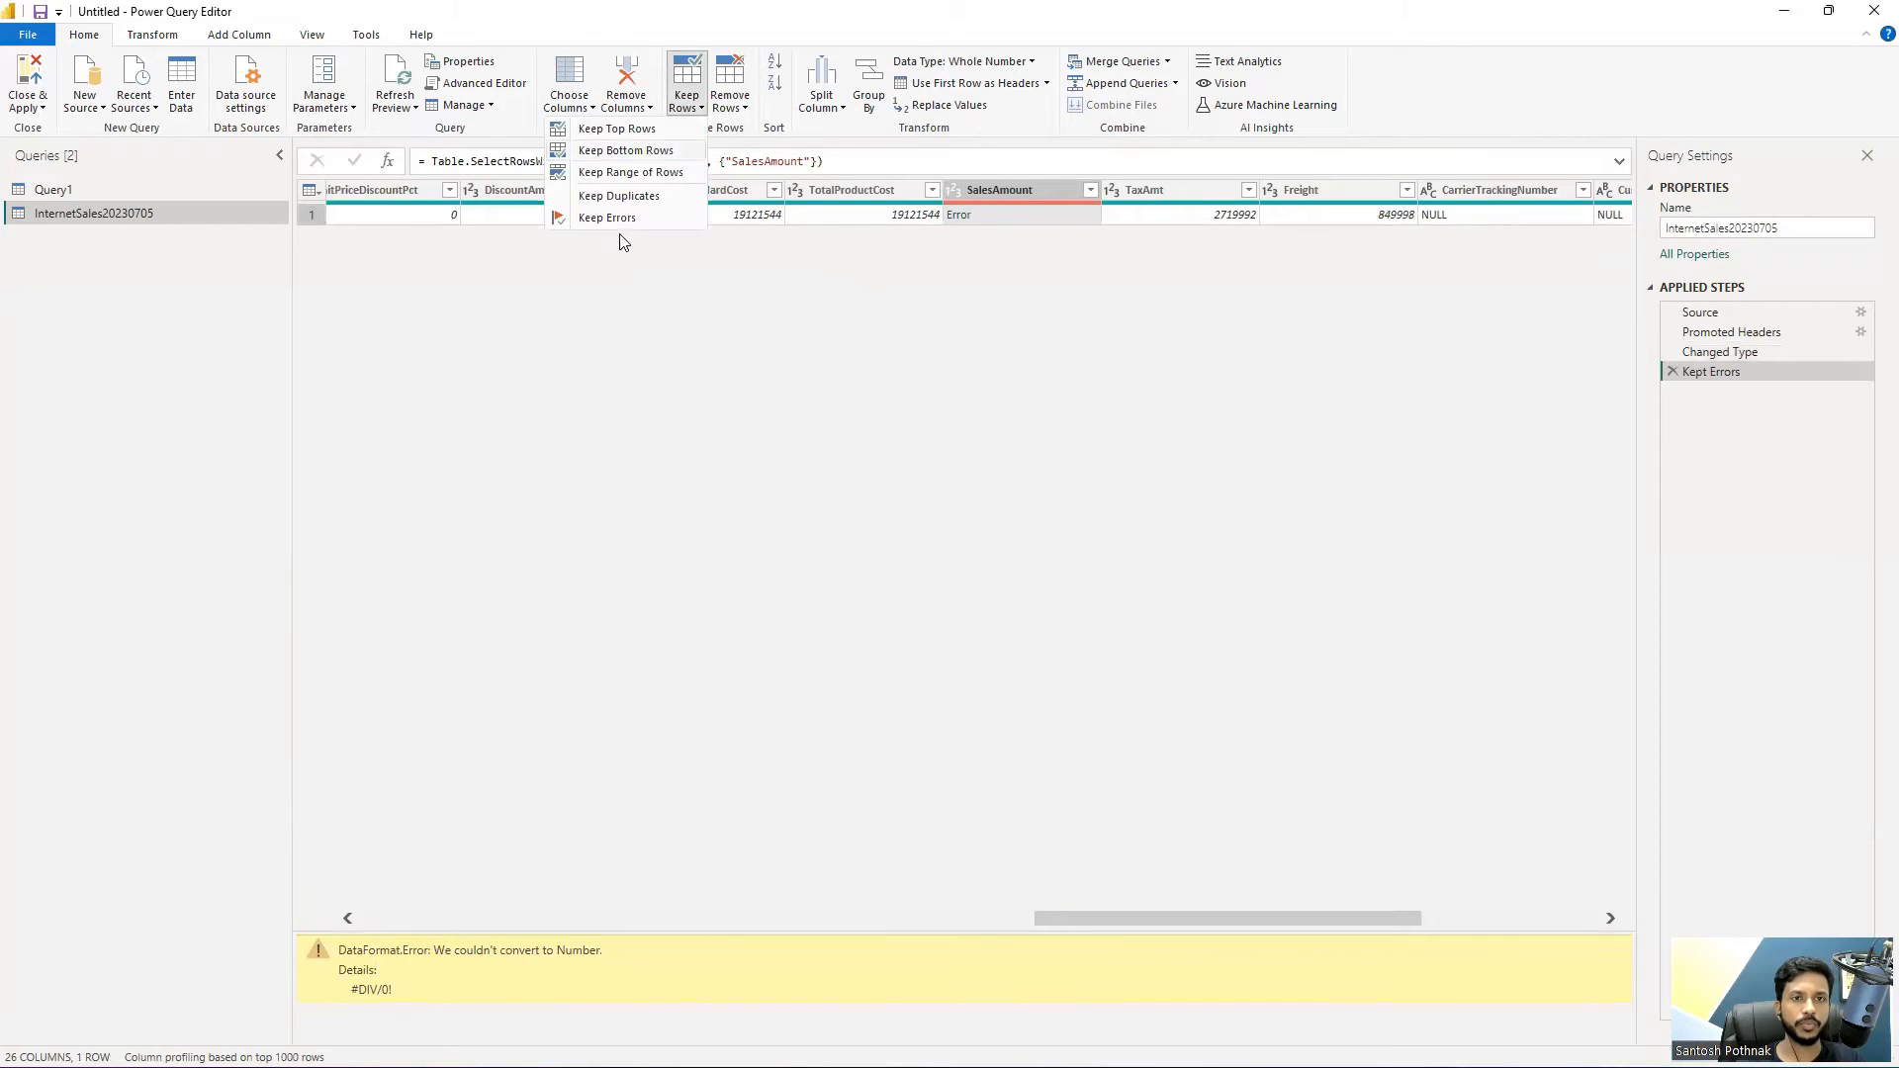
left_click(582, 372)
left_click(101, 194)
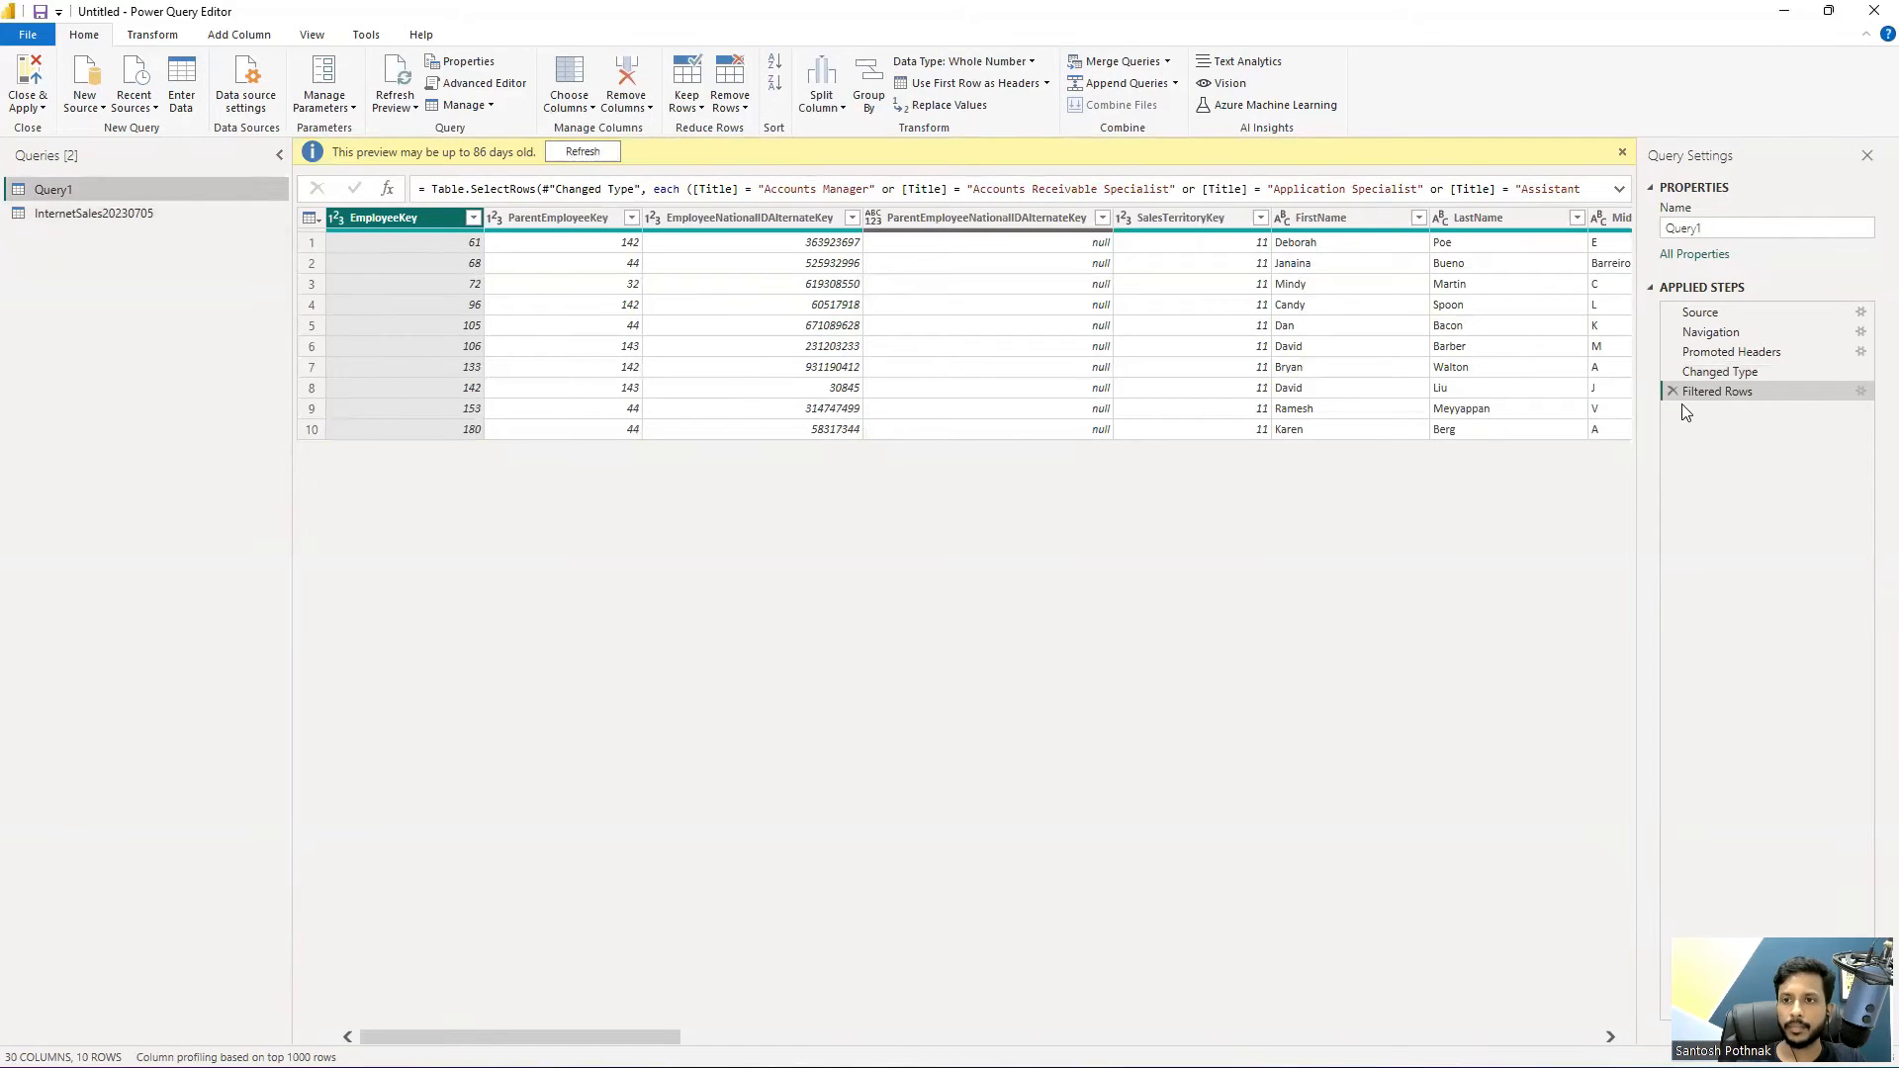
left_click(1673, 391)
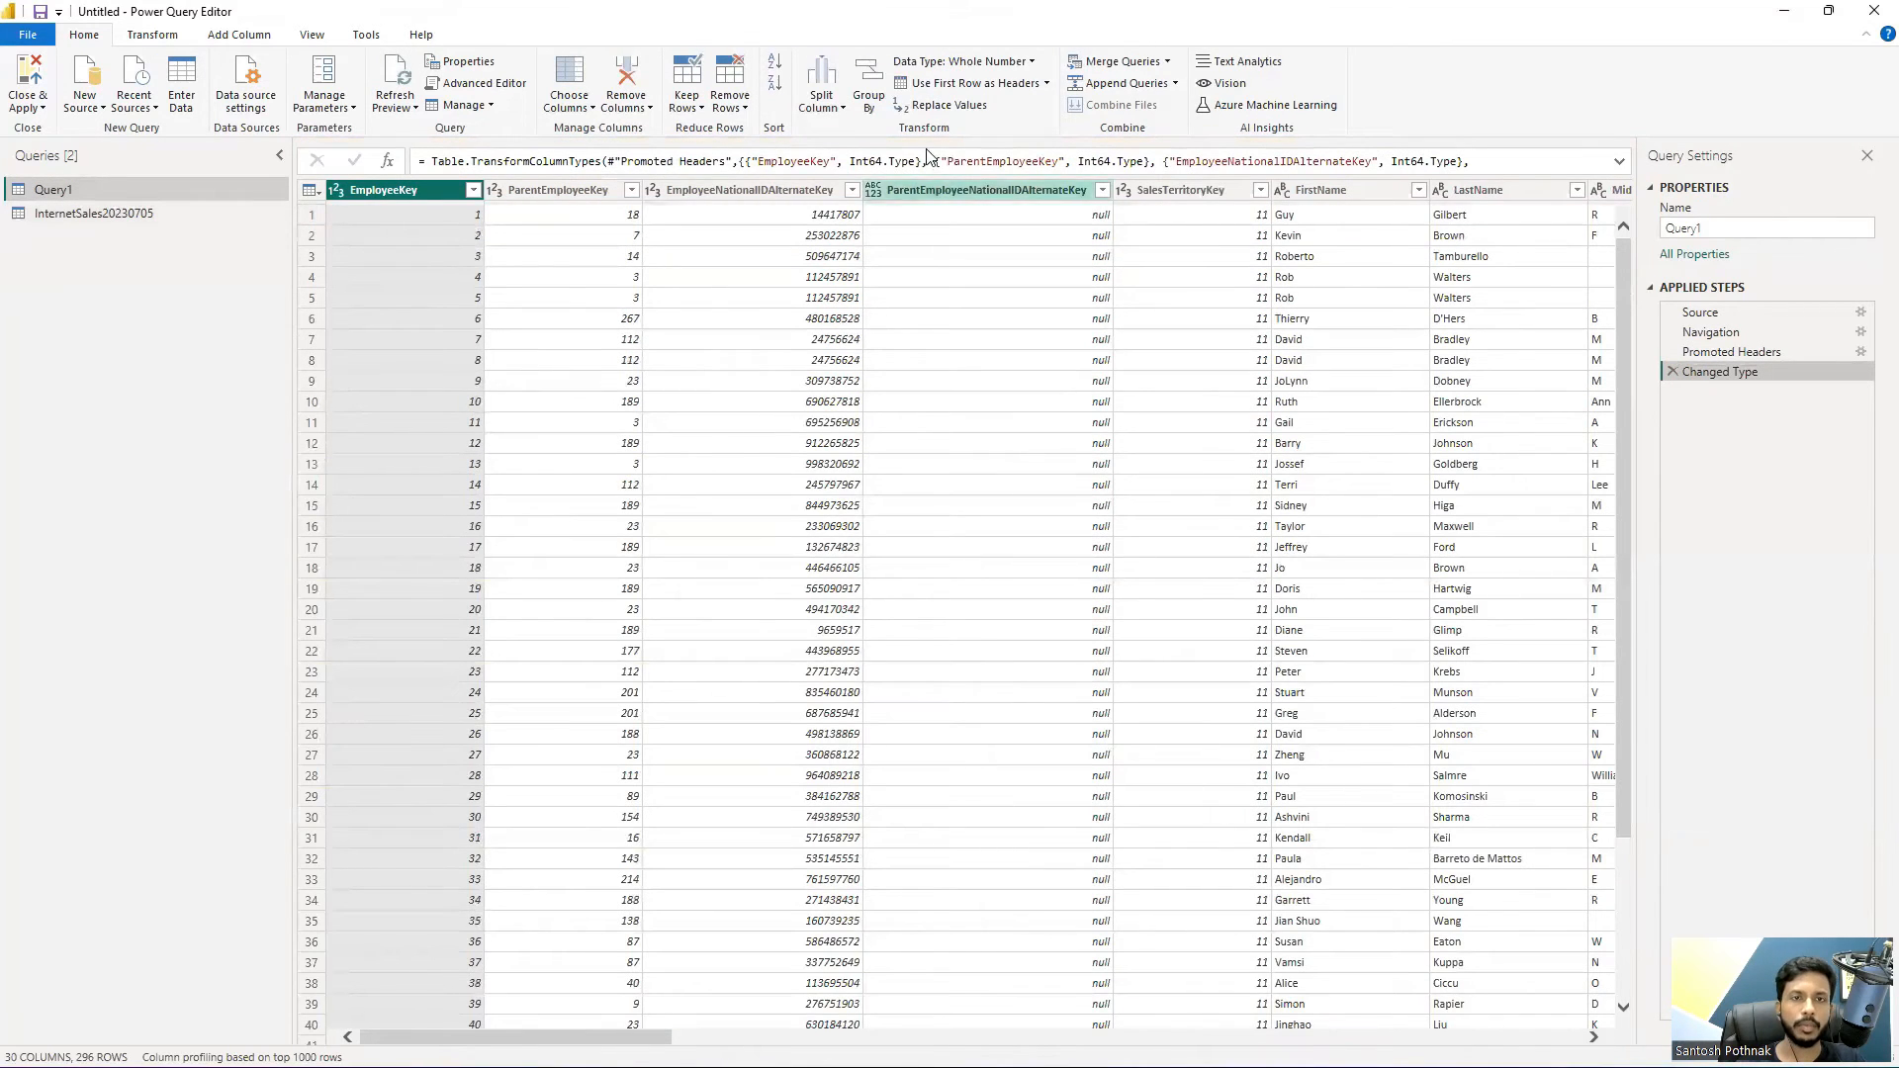
Remove the top 20 rows from Query1.
left_click(702, 110)
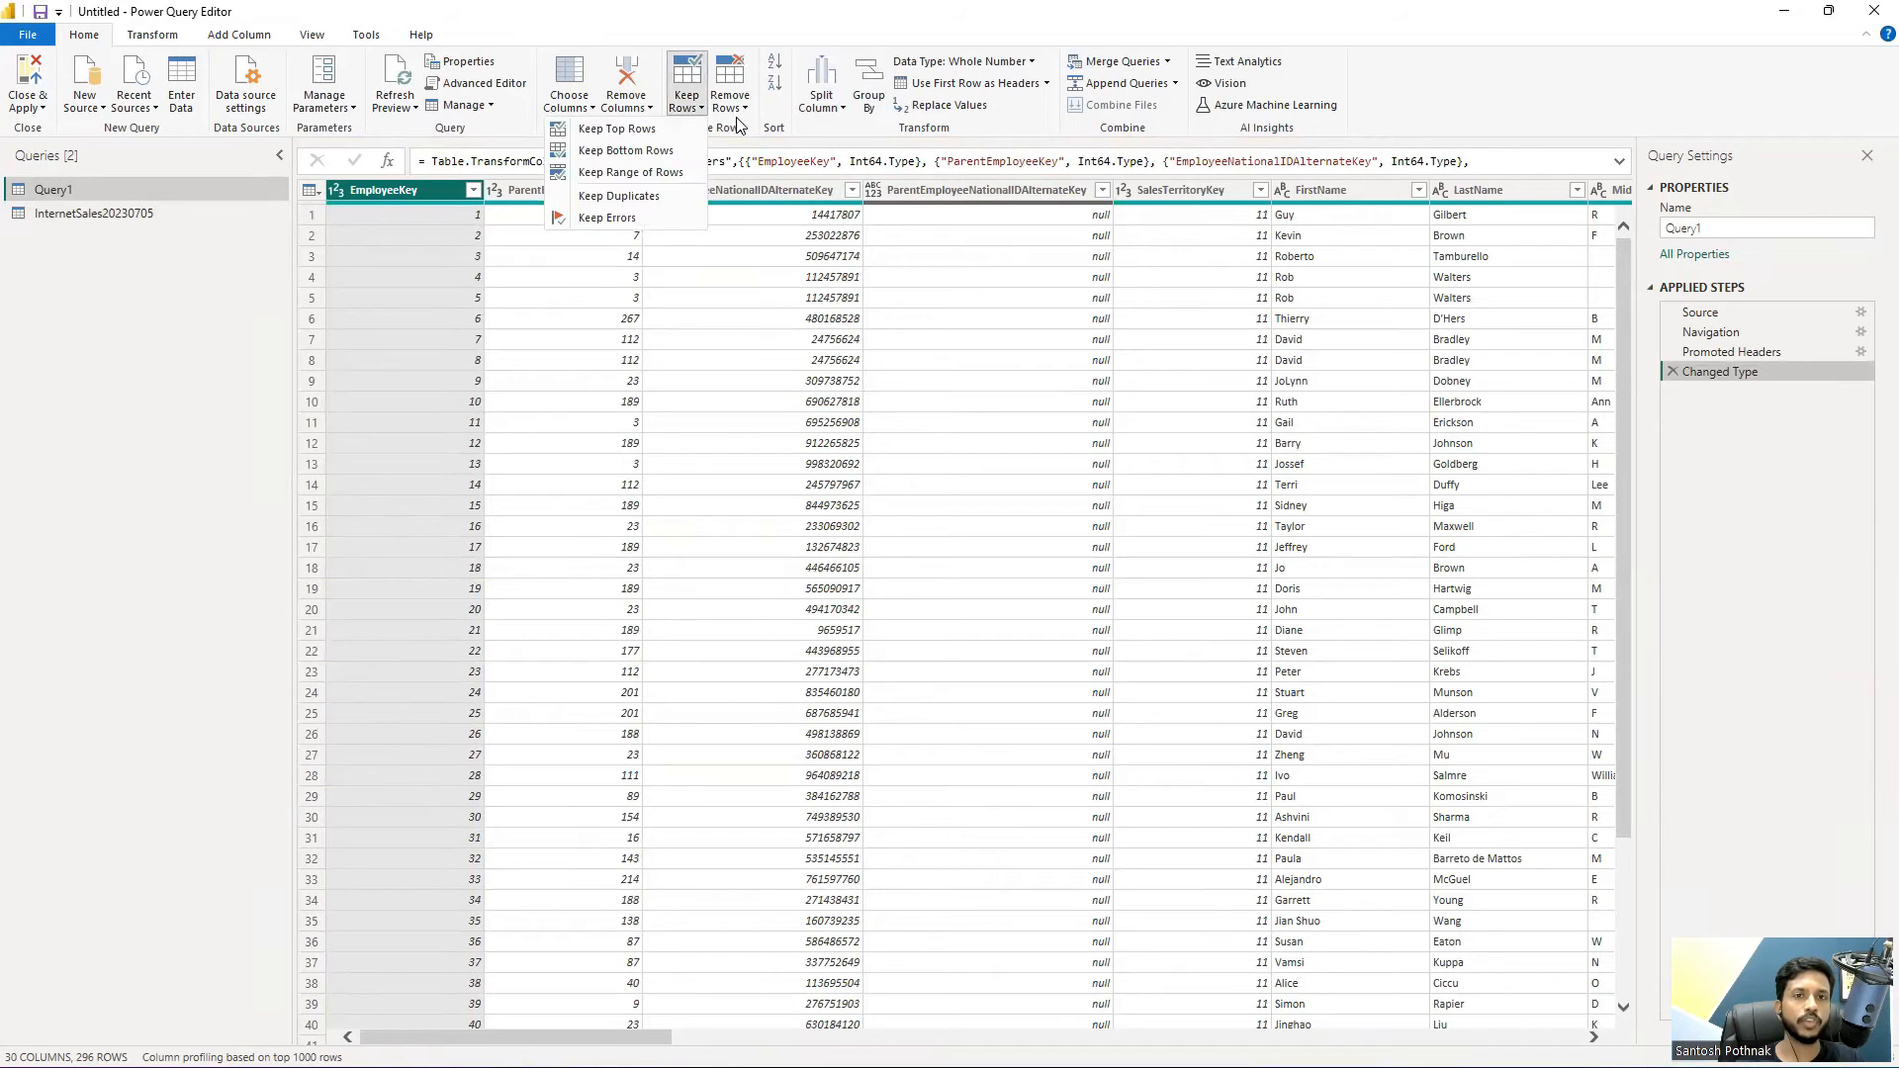
left_click(737, 117)
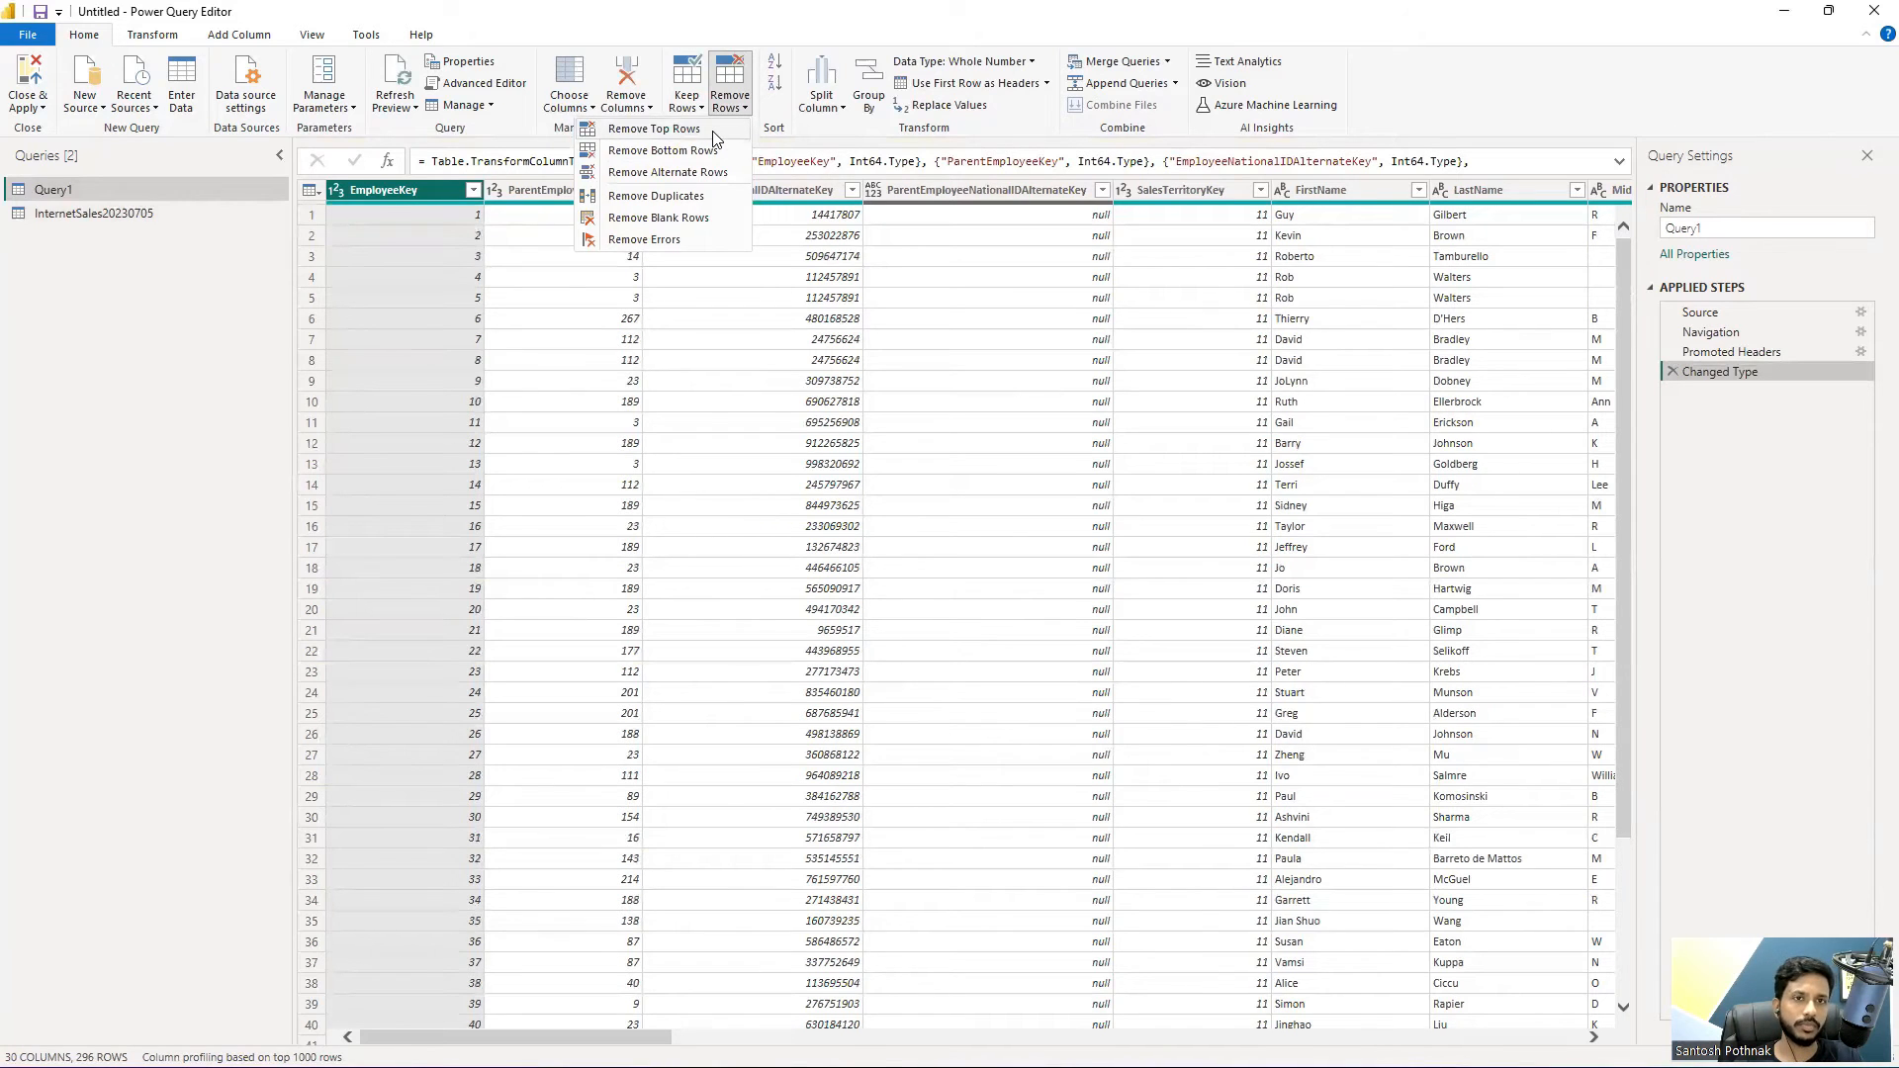
left_click(713, 132)
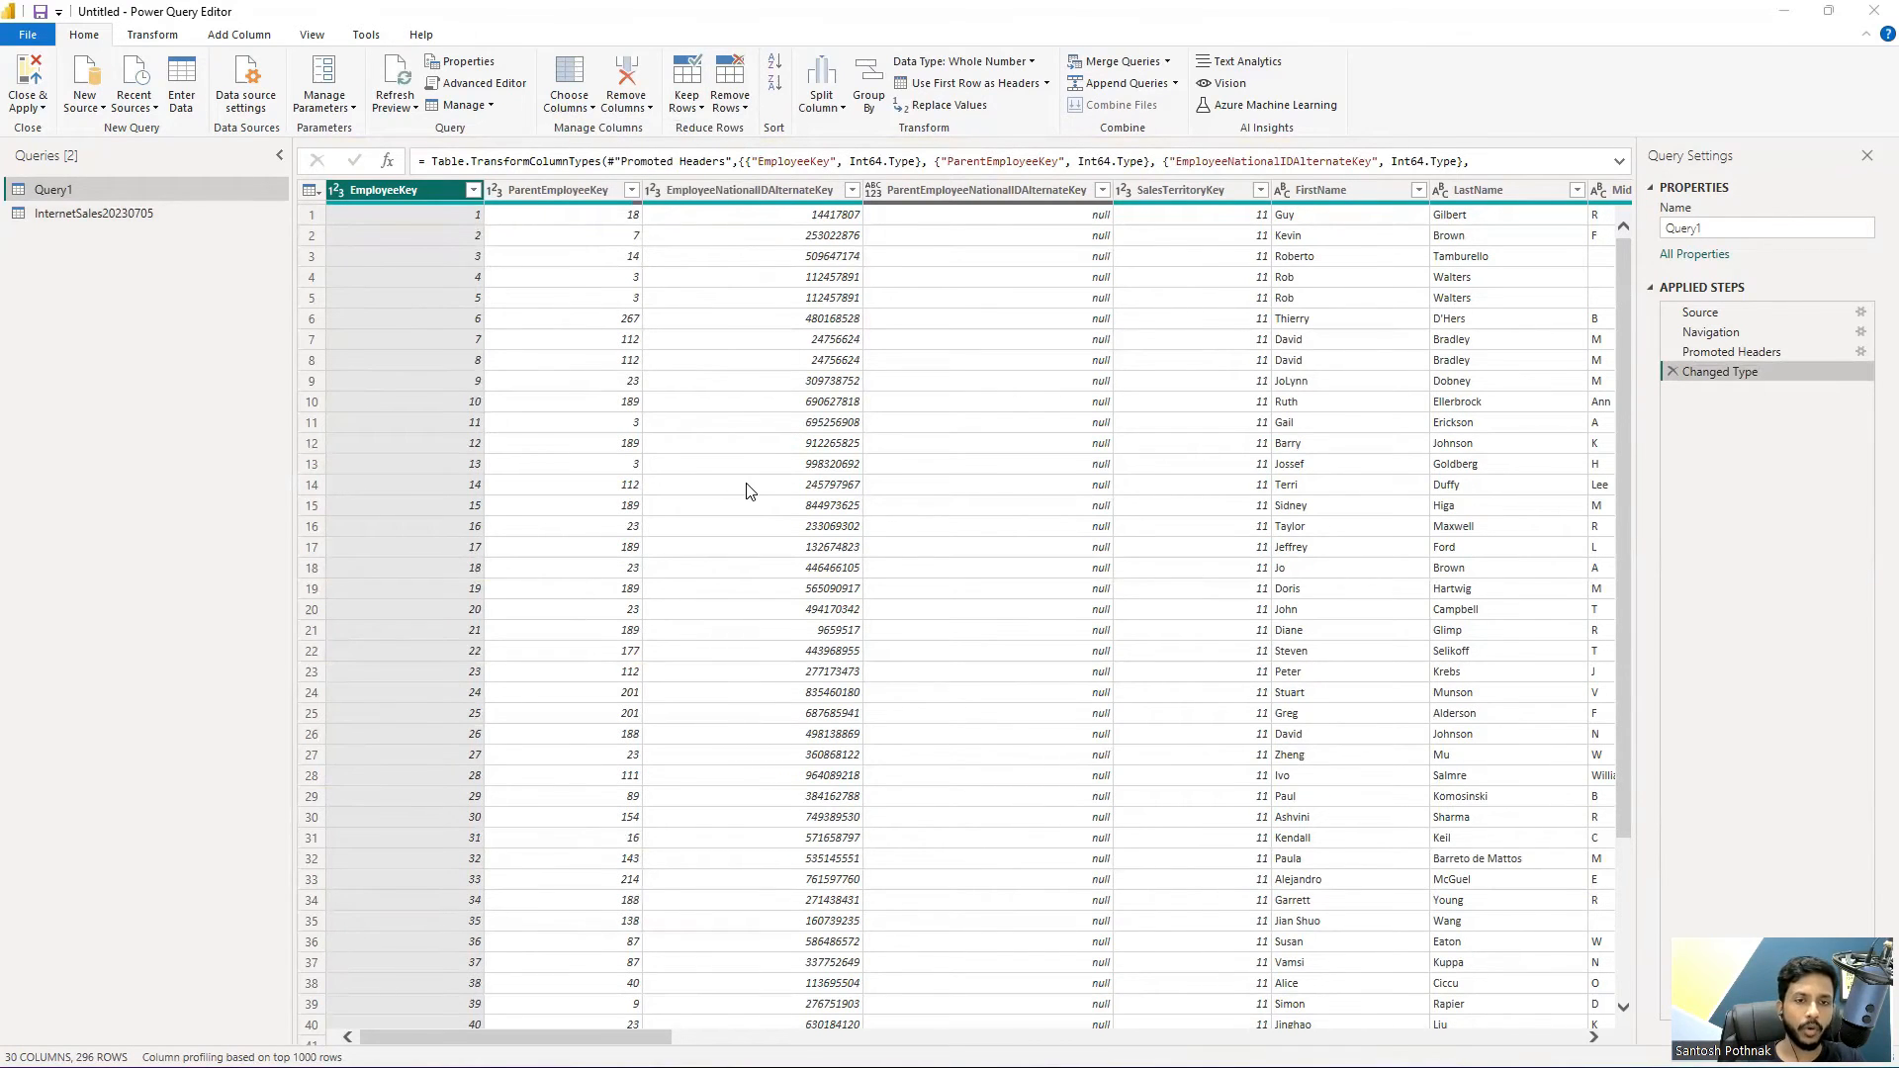
type("k2")
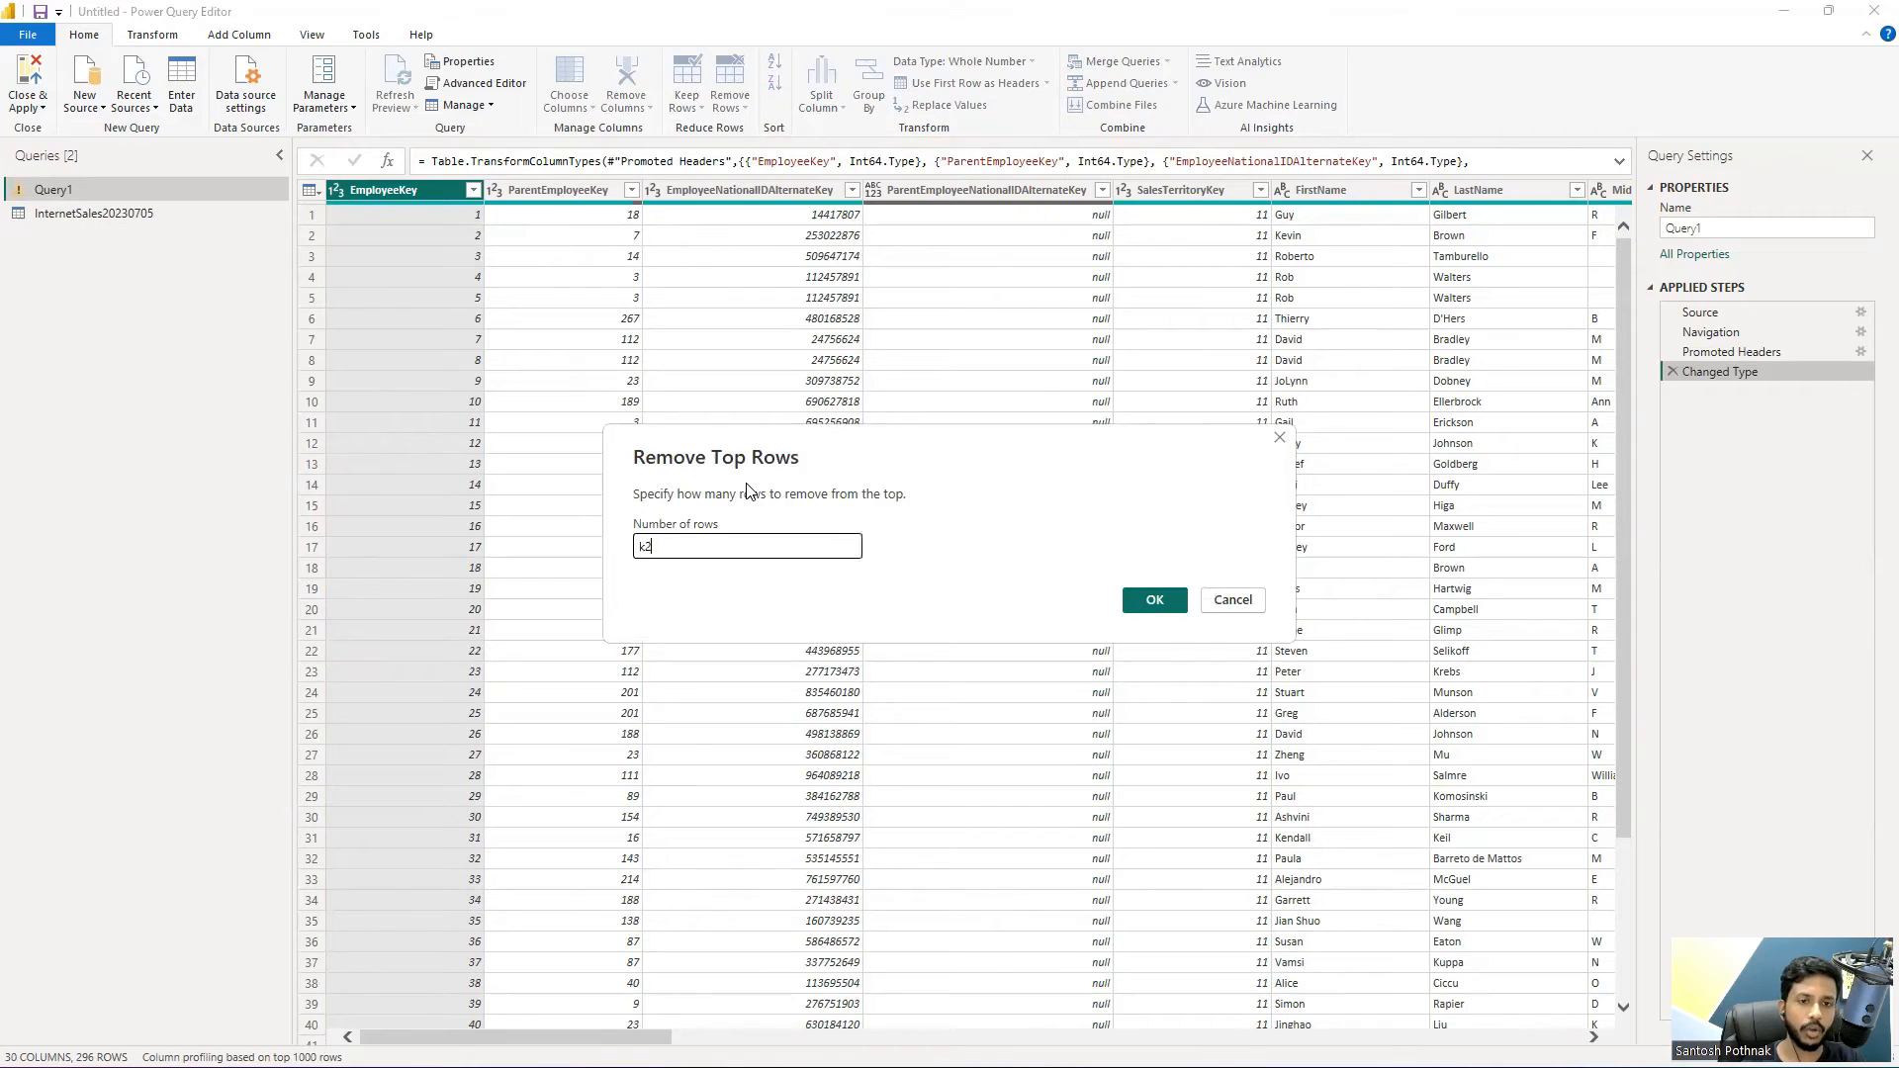
type("0")
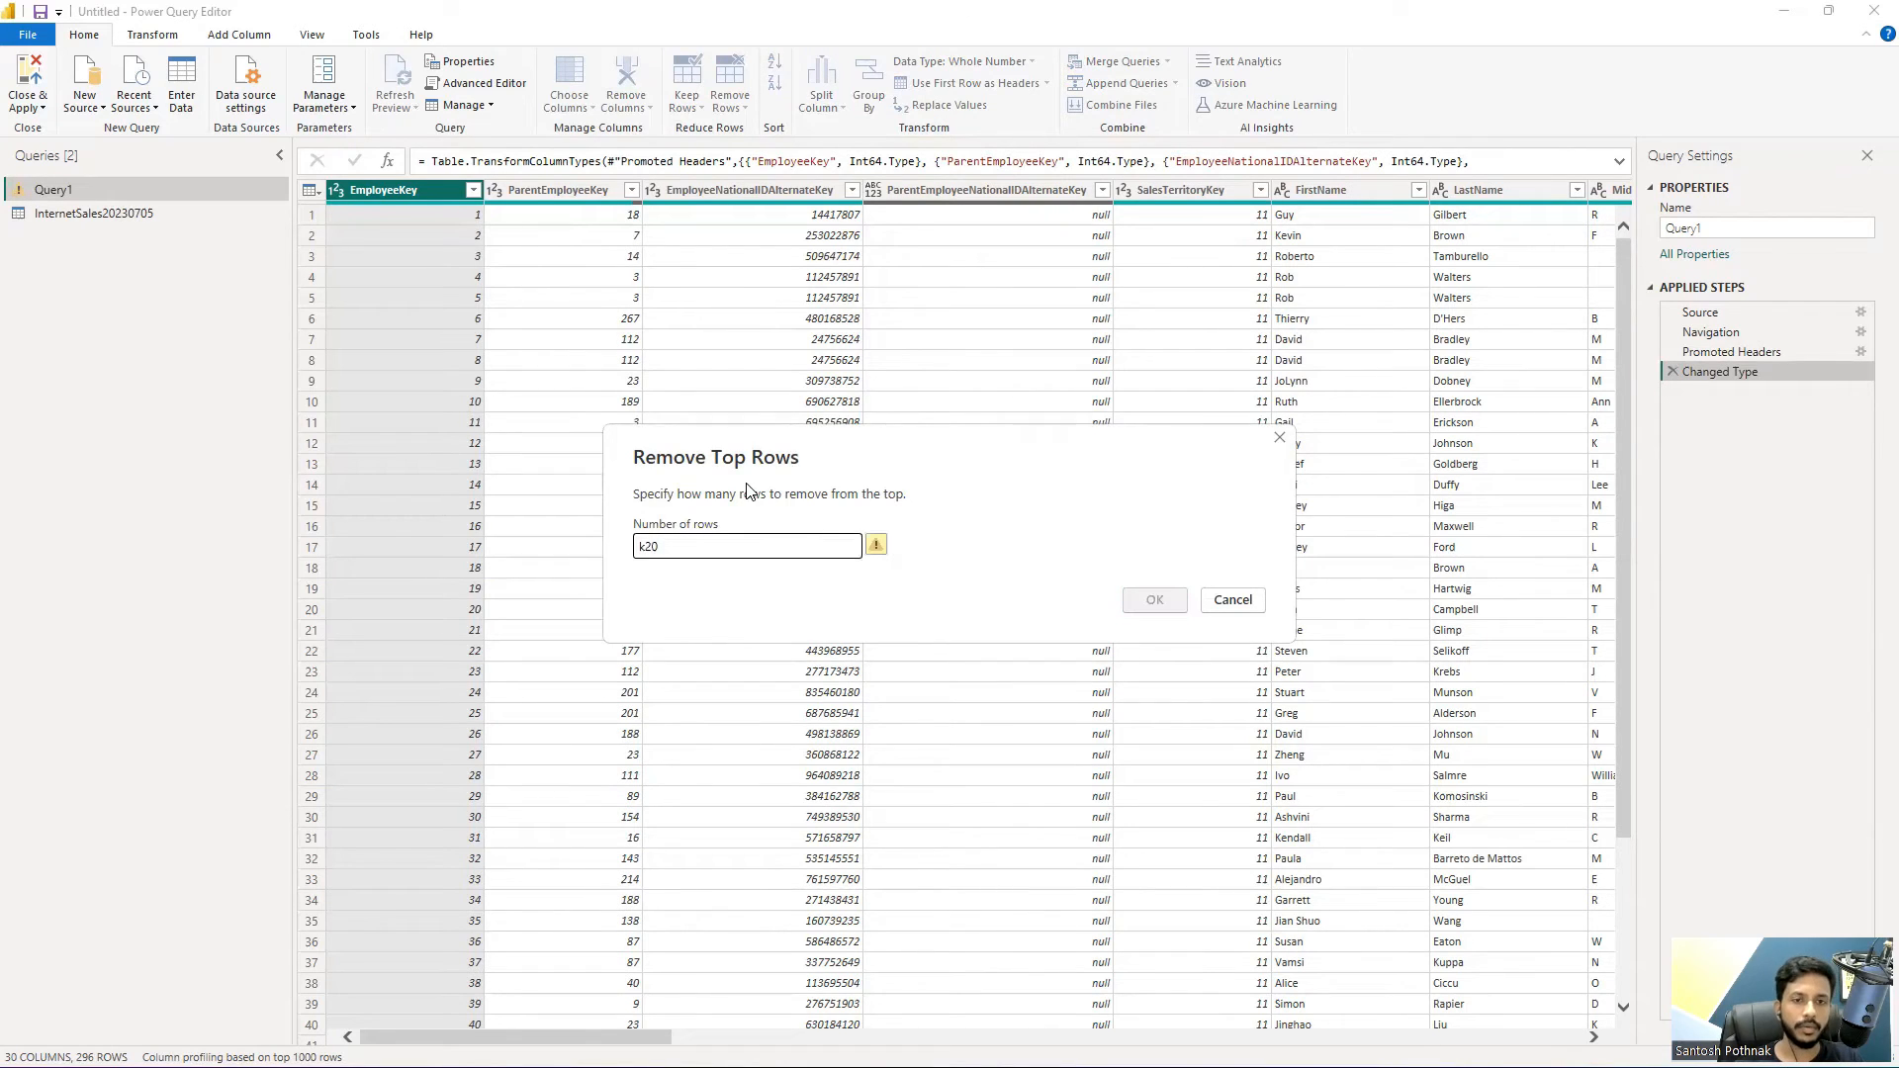
left_click(644, 547)
key("BackSpace")
left_click(1156, 603)
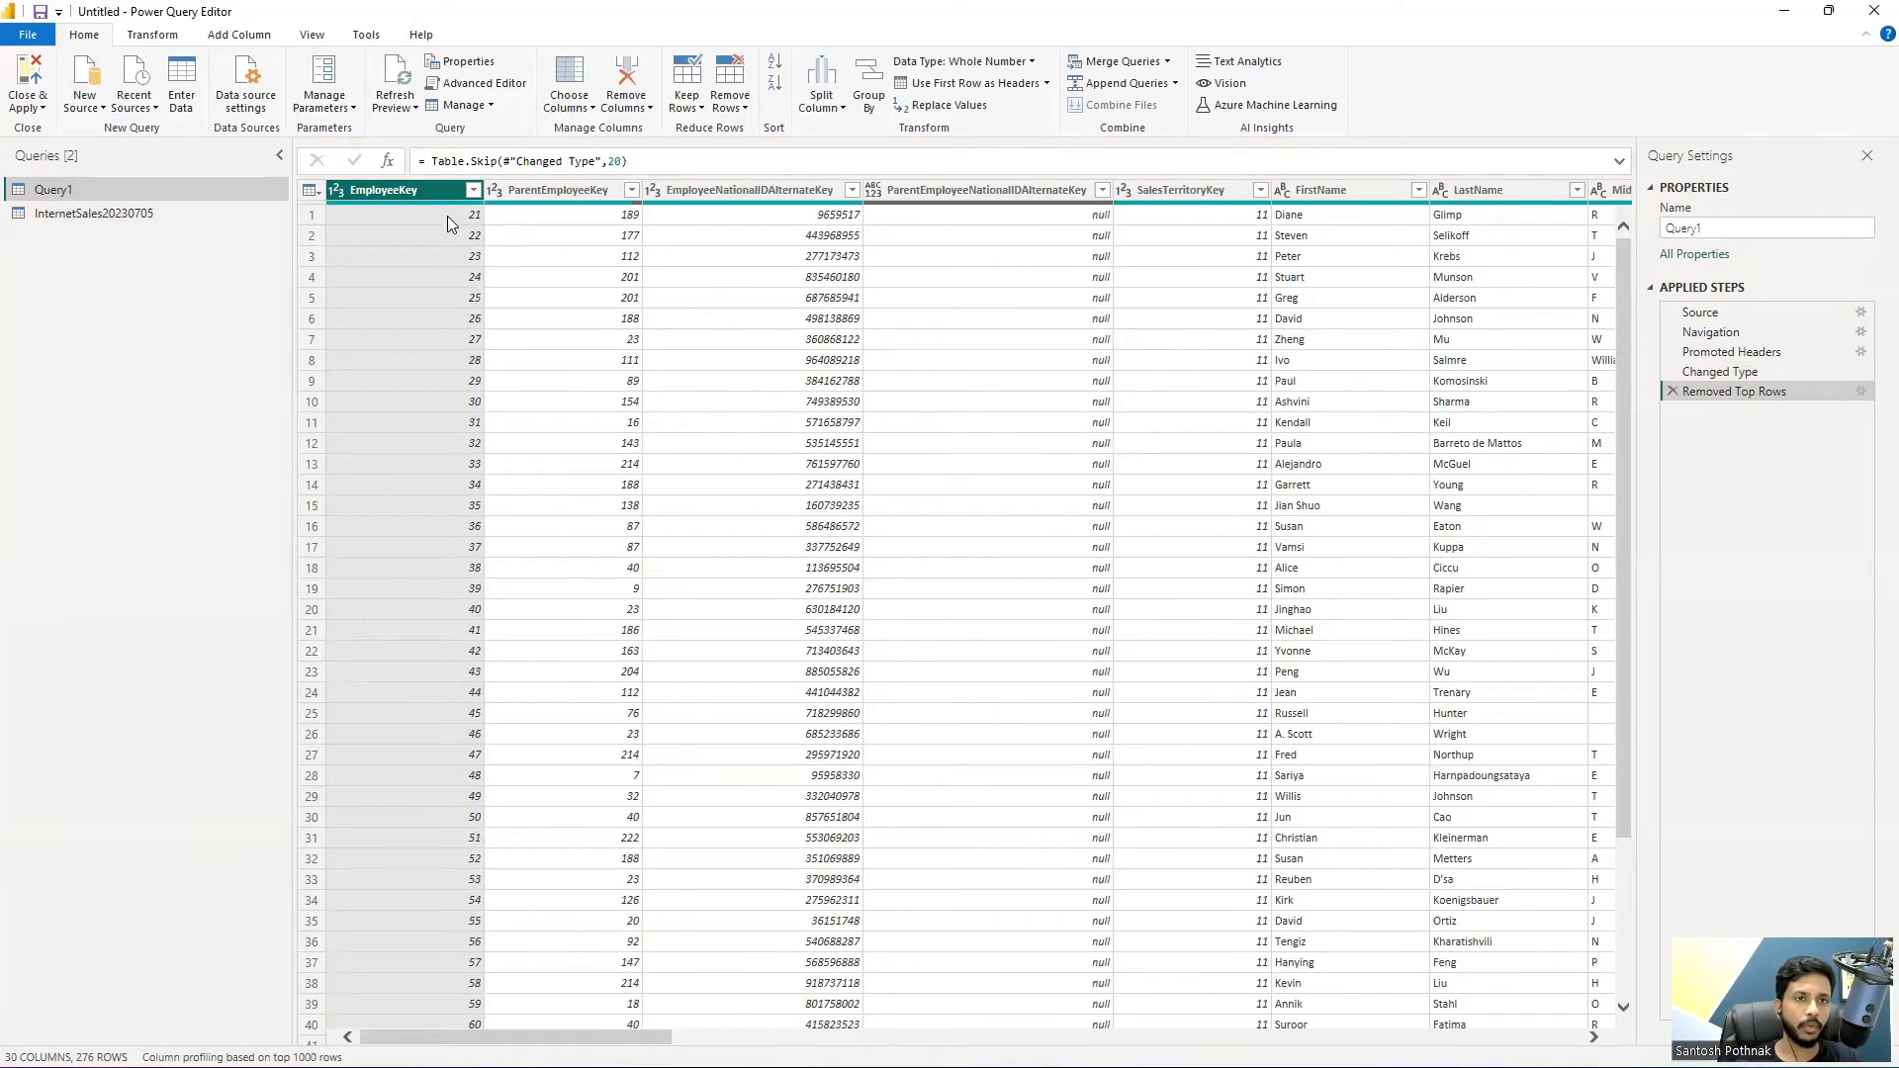
Remove alternate rows from Query1, with 2 as the first row to remove, 3 rows to remove and 2 rows to keep.
left_click(682, 109)
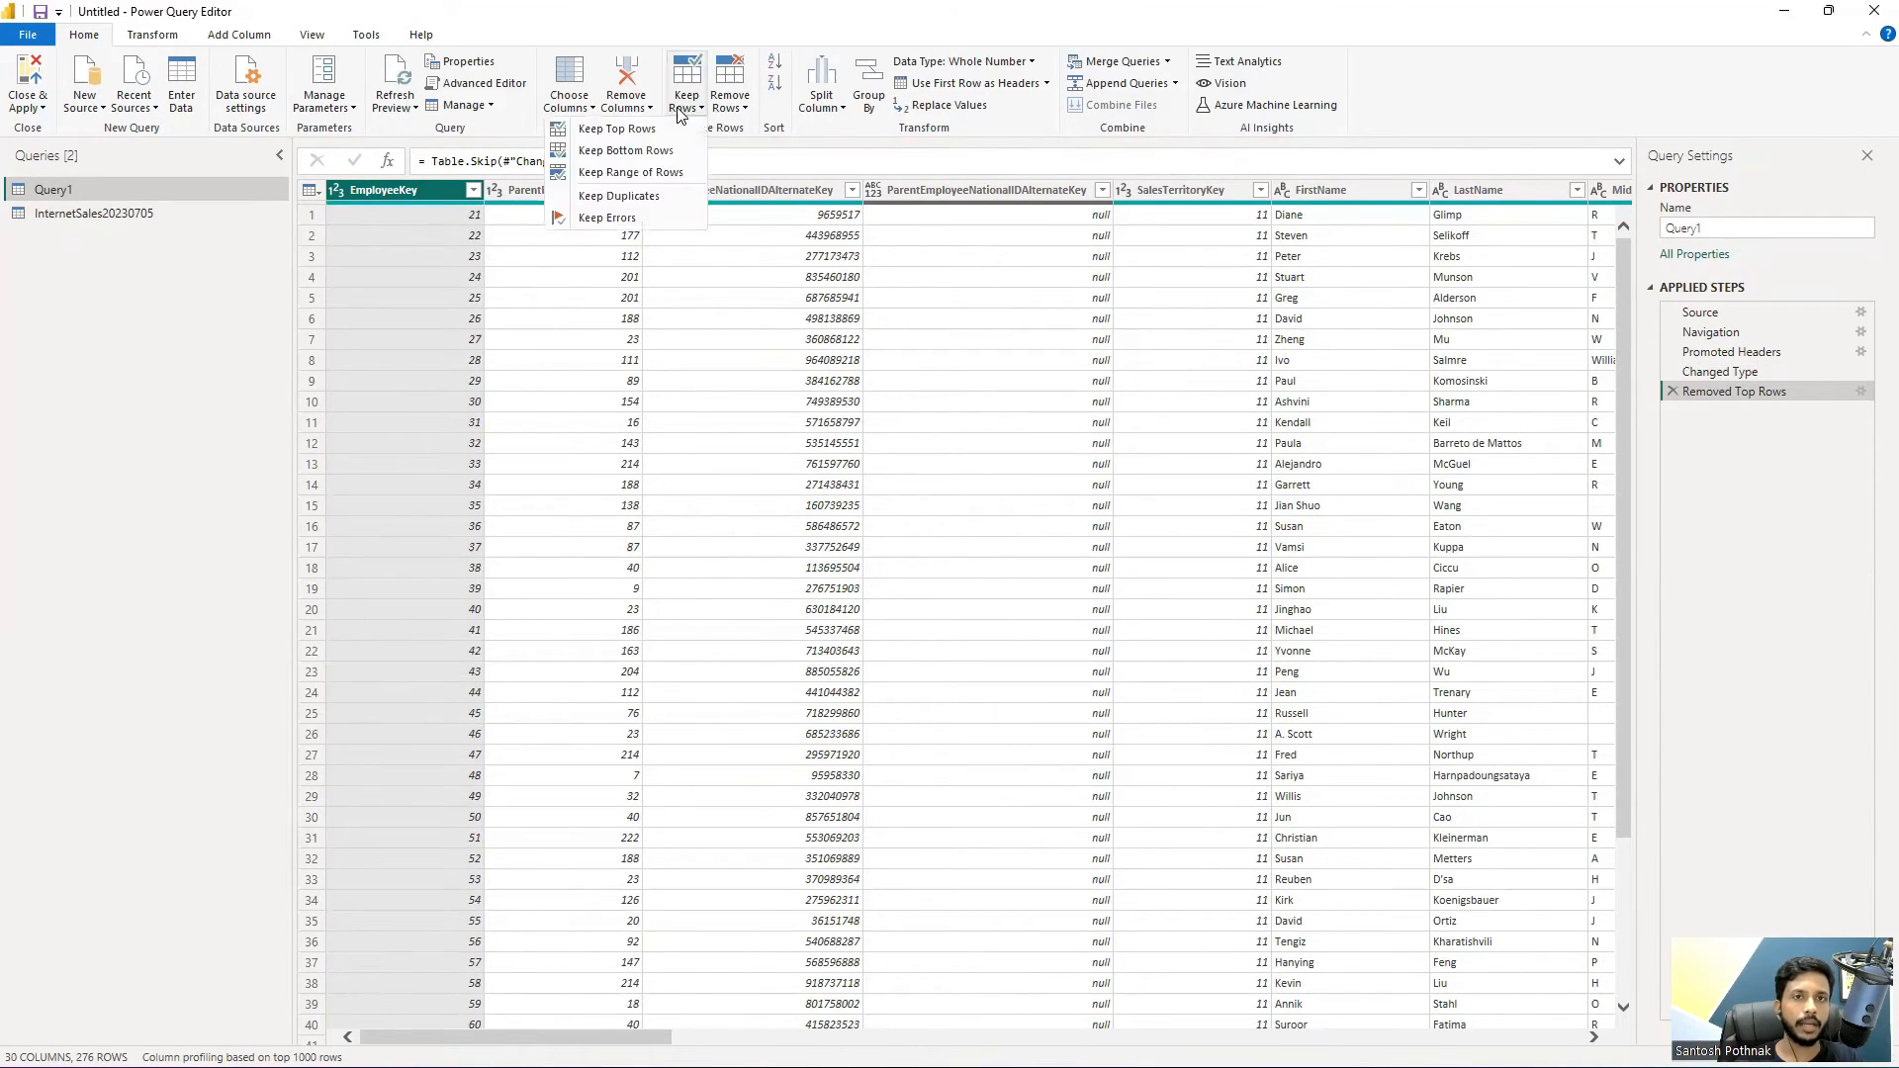
left_click(732, 103)
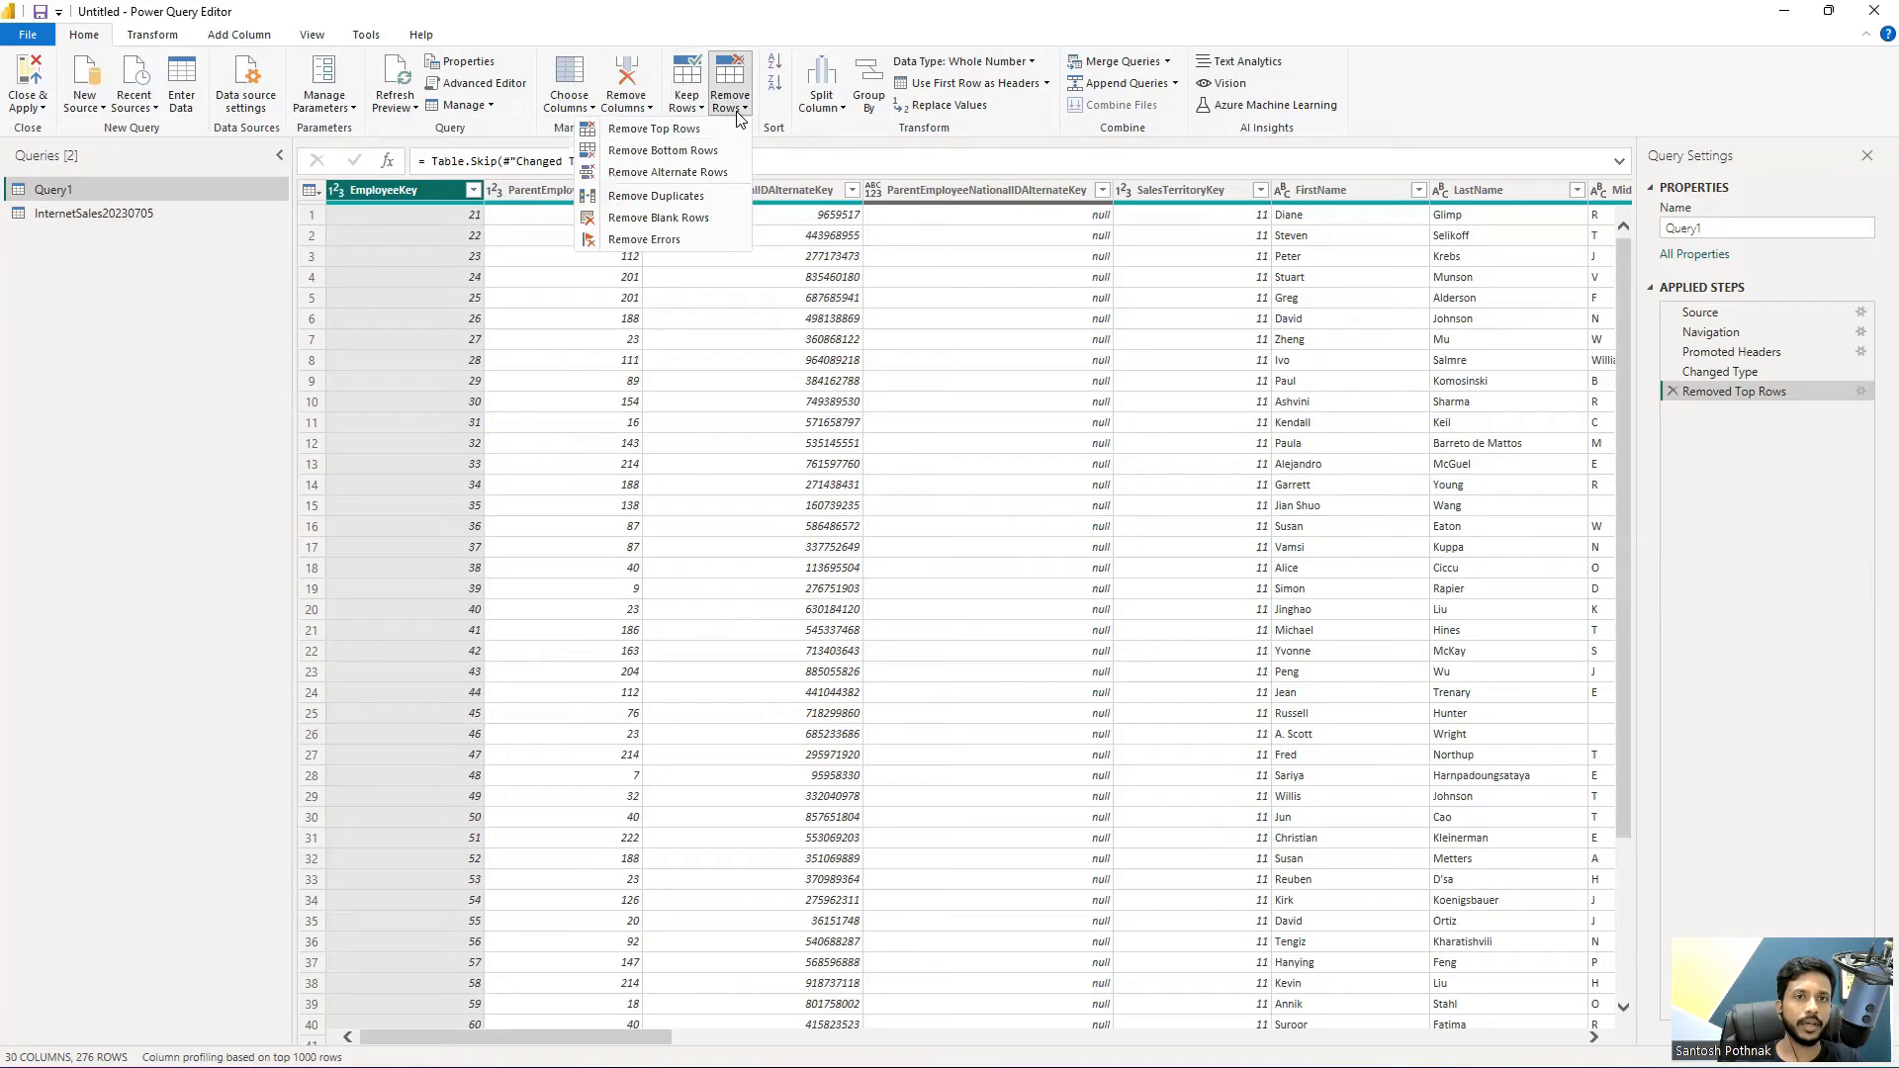
left_click(700, 178)
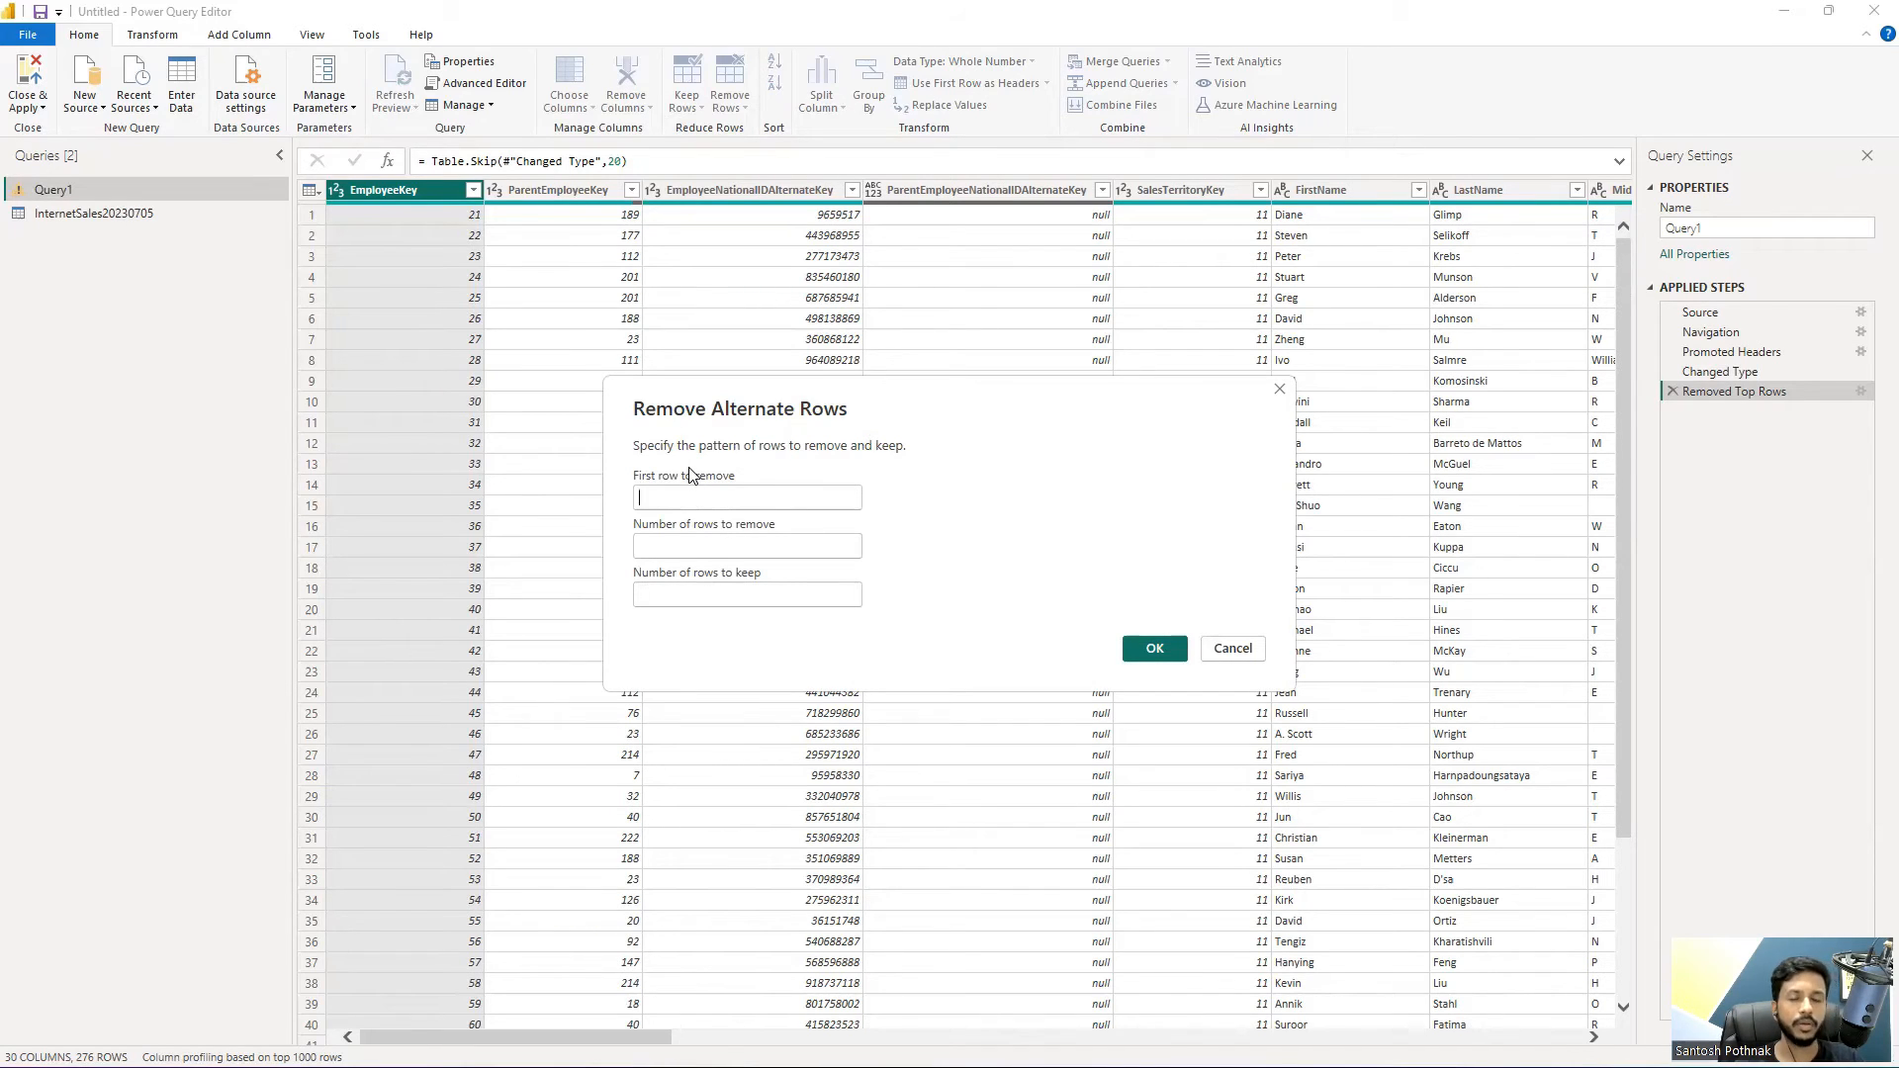
left_click(672, 507)
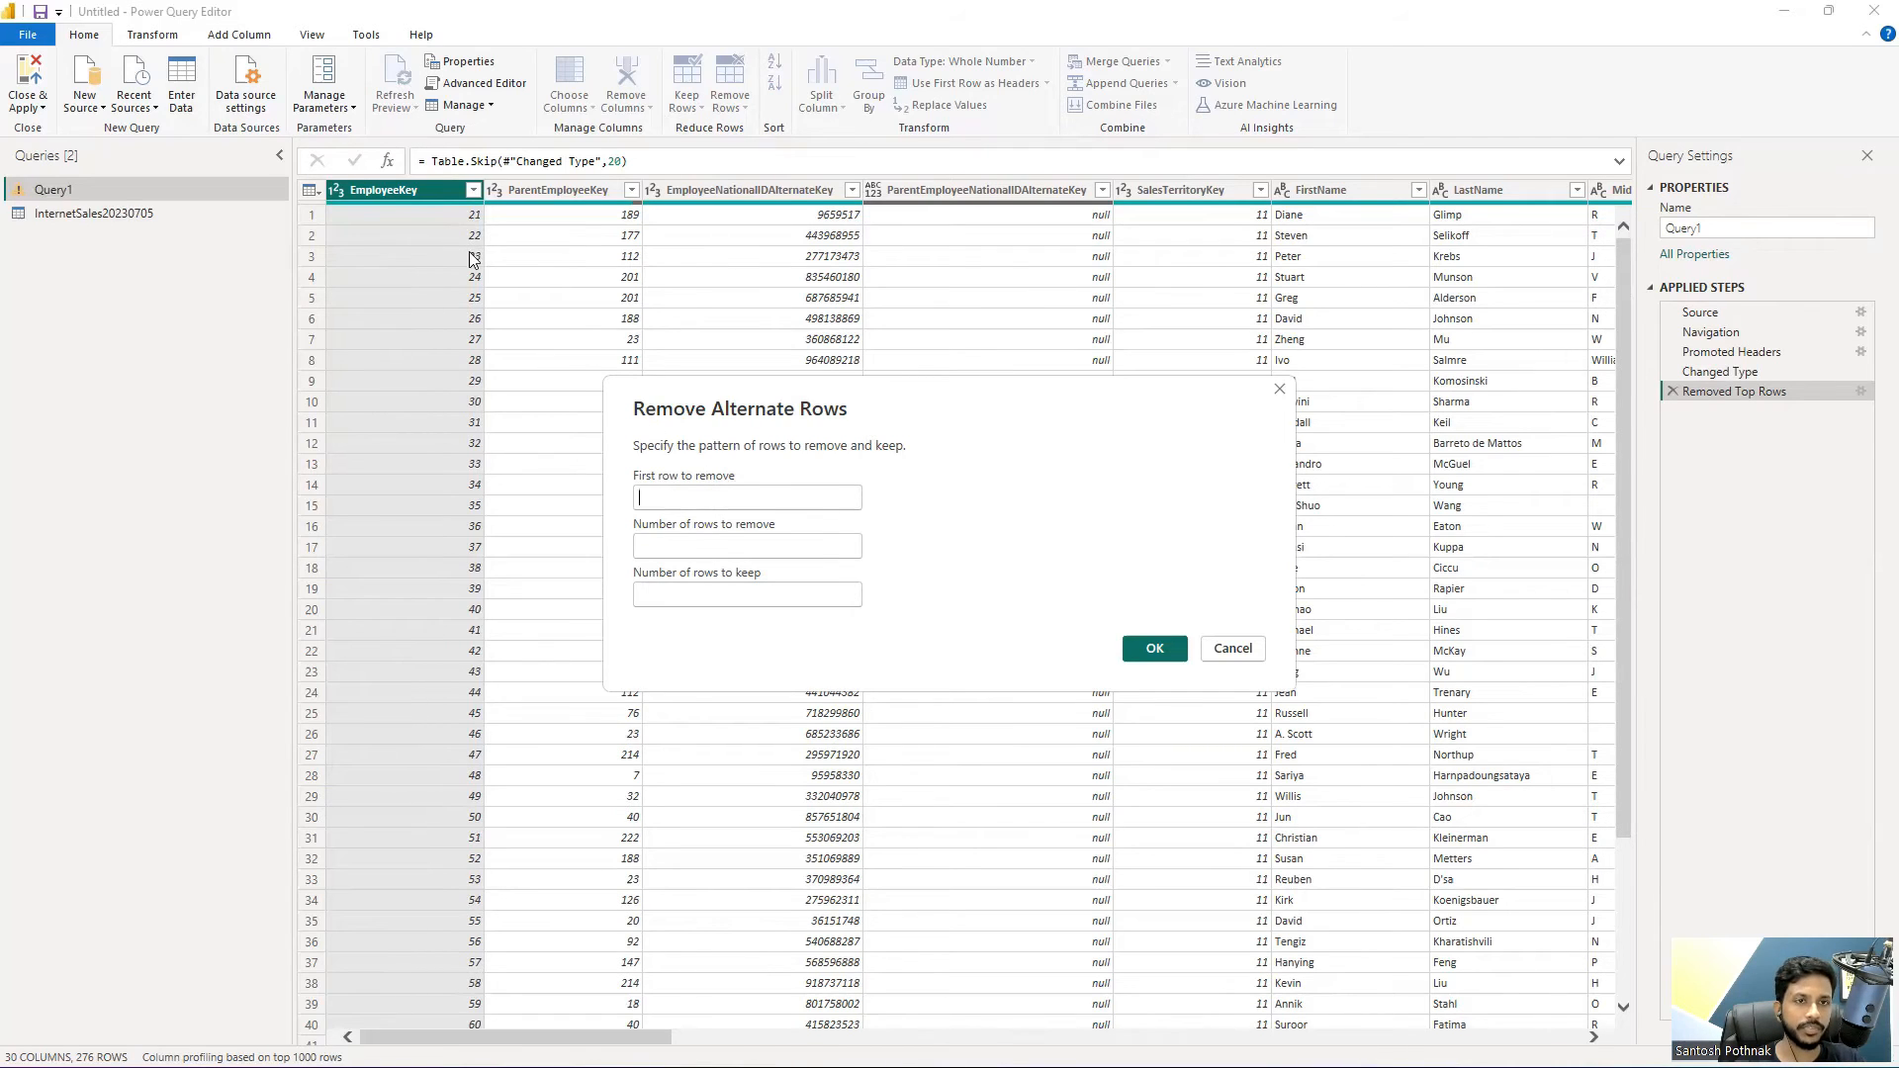
left_click(695, 497)
type("2")
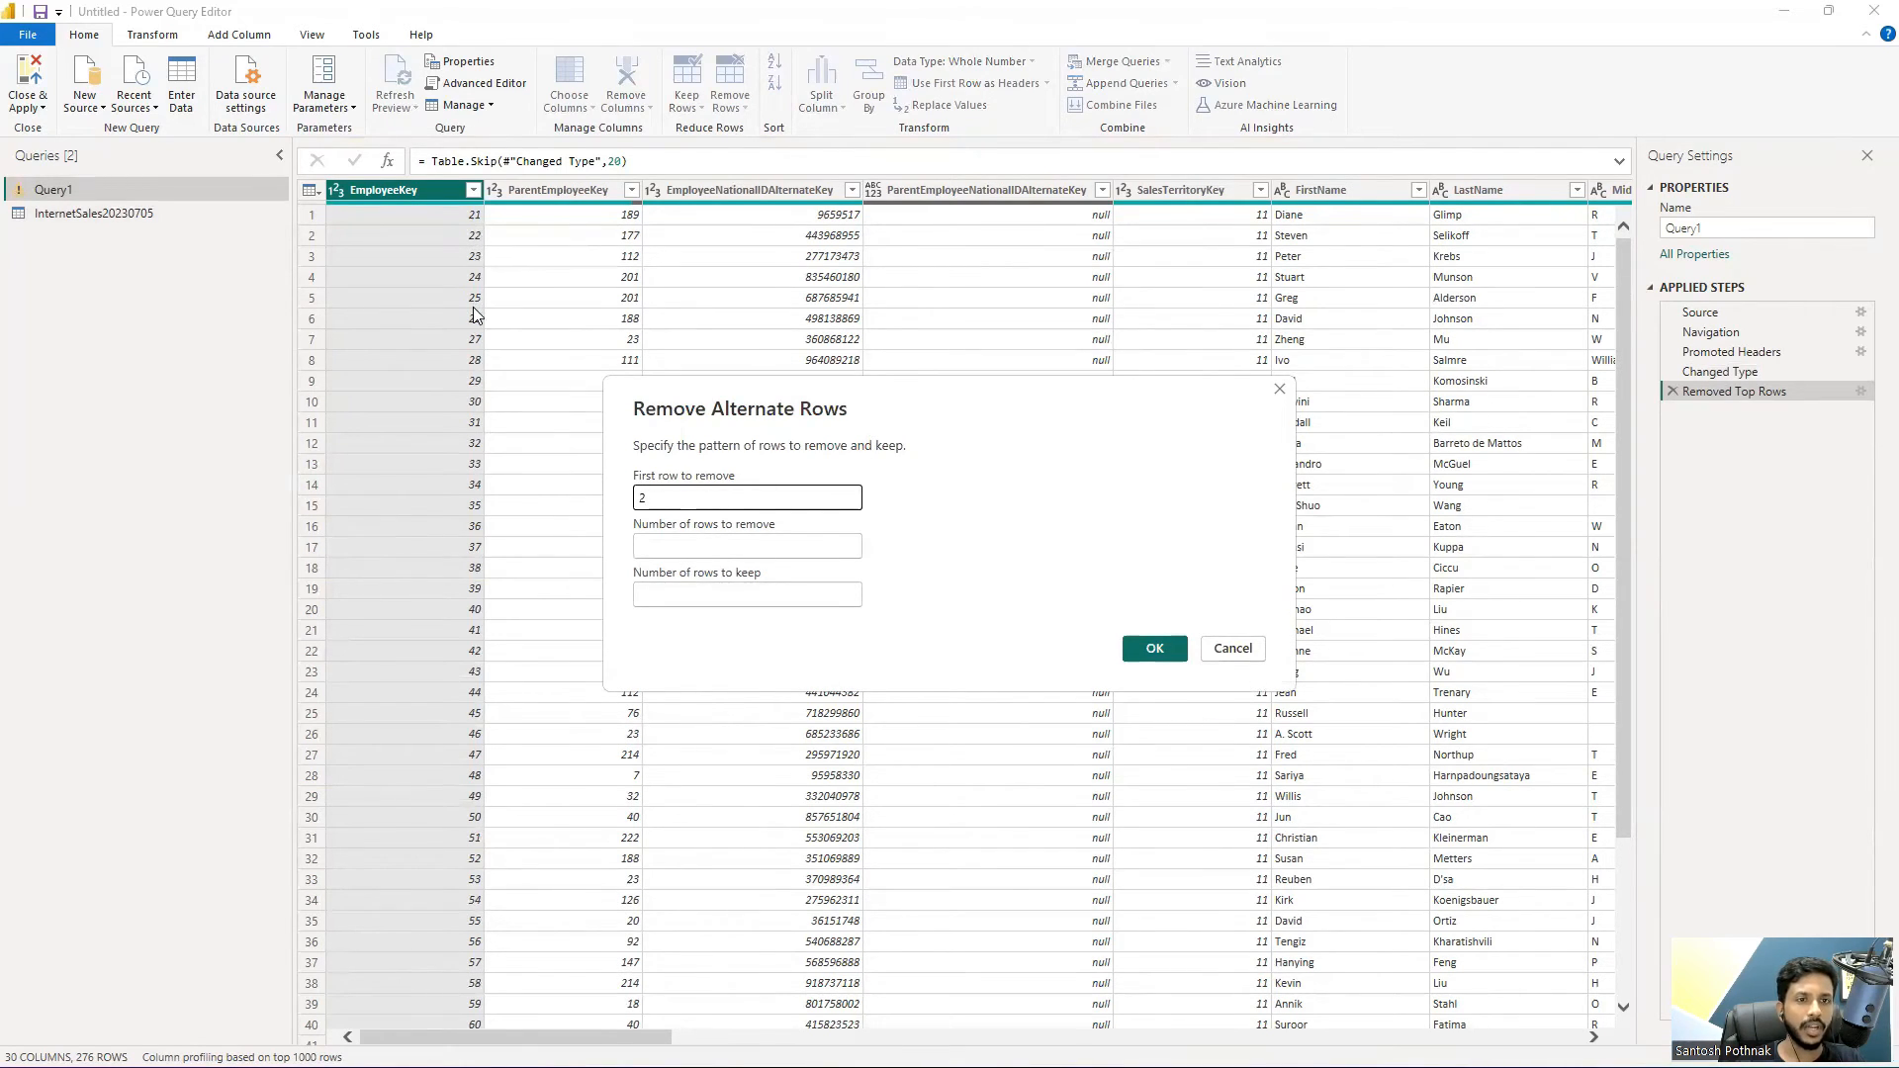
left_click(642, 547)
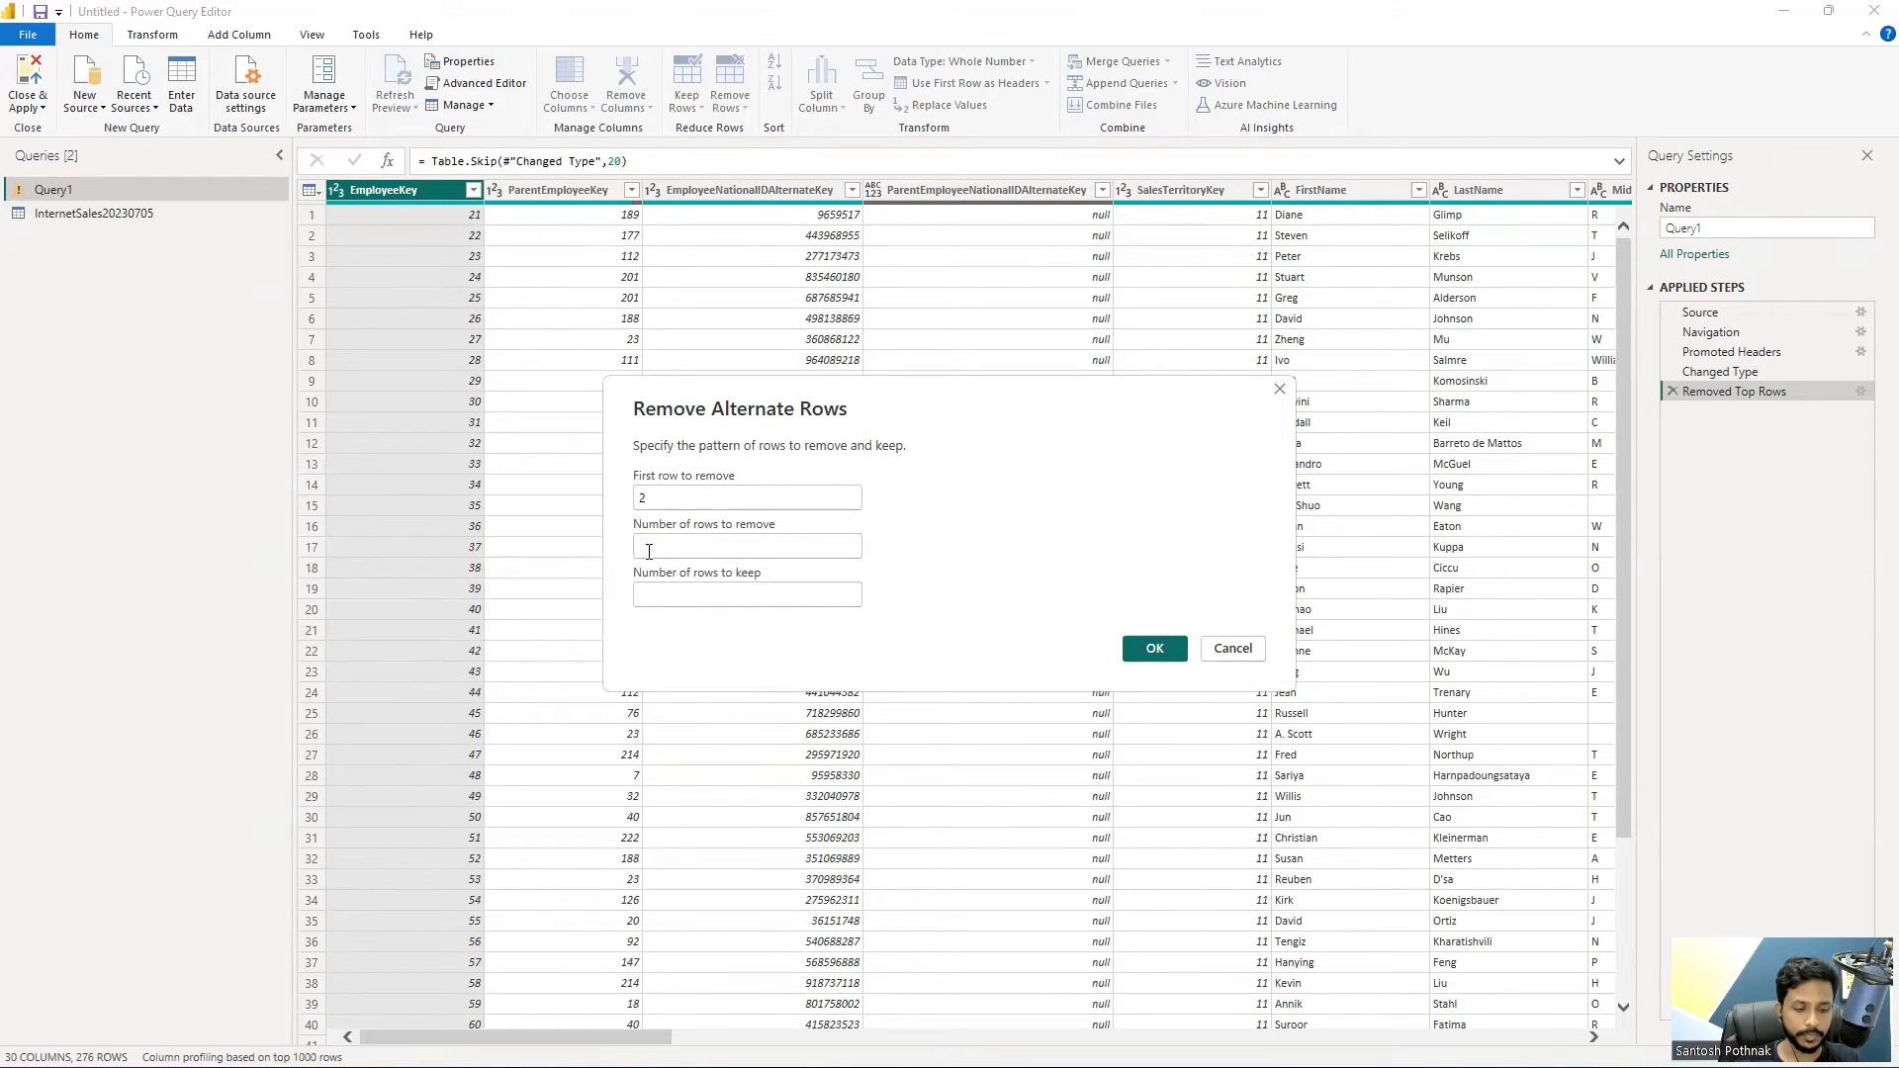
type("3")
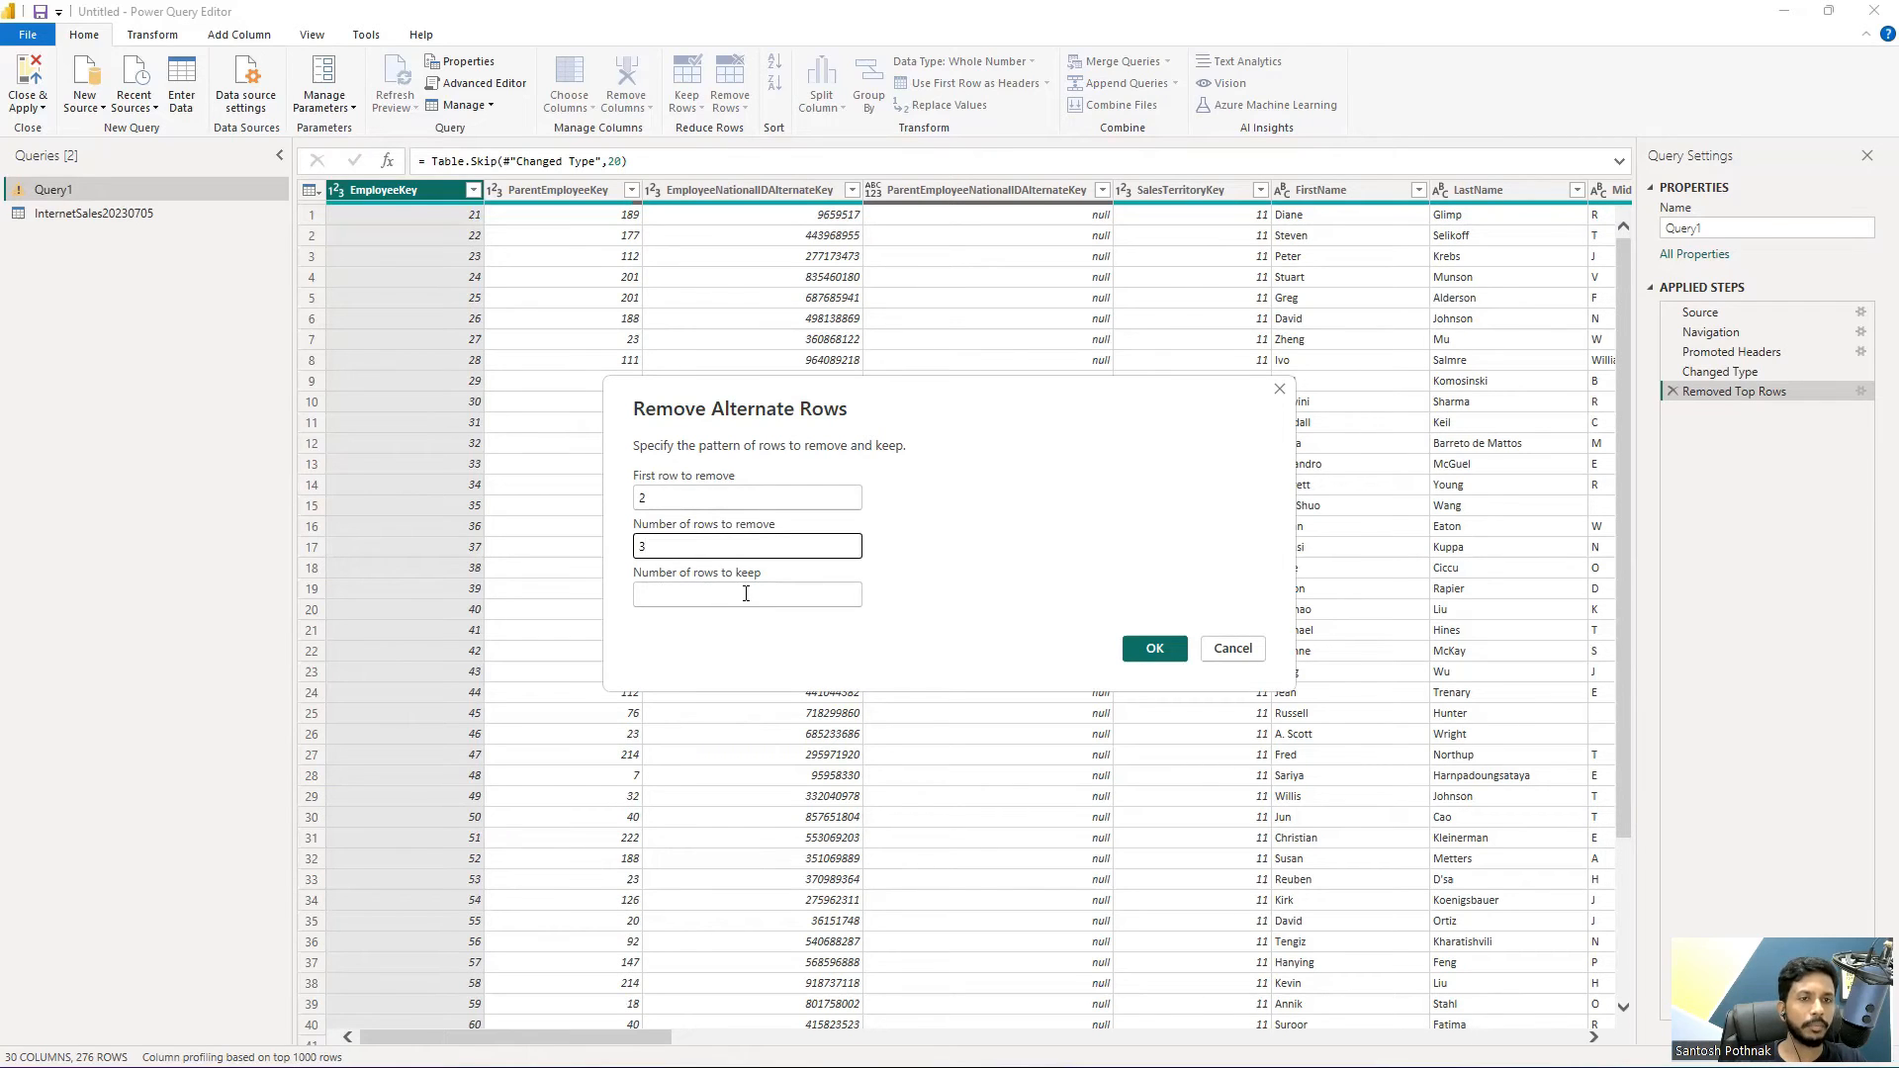
double_click(641, 498)
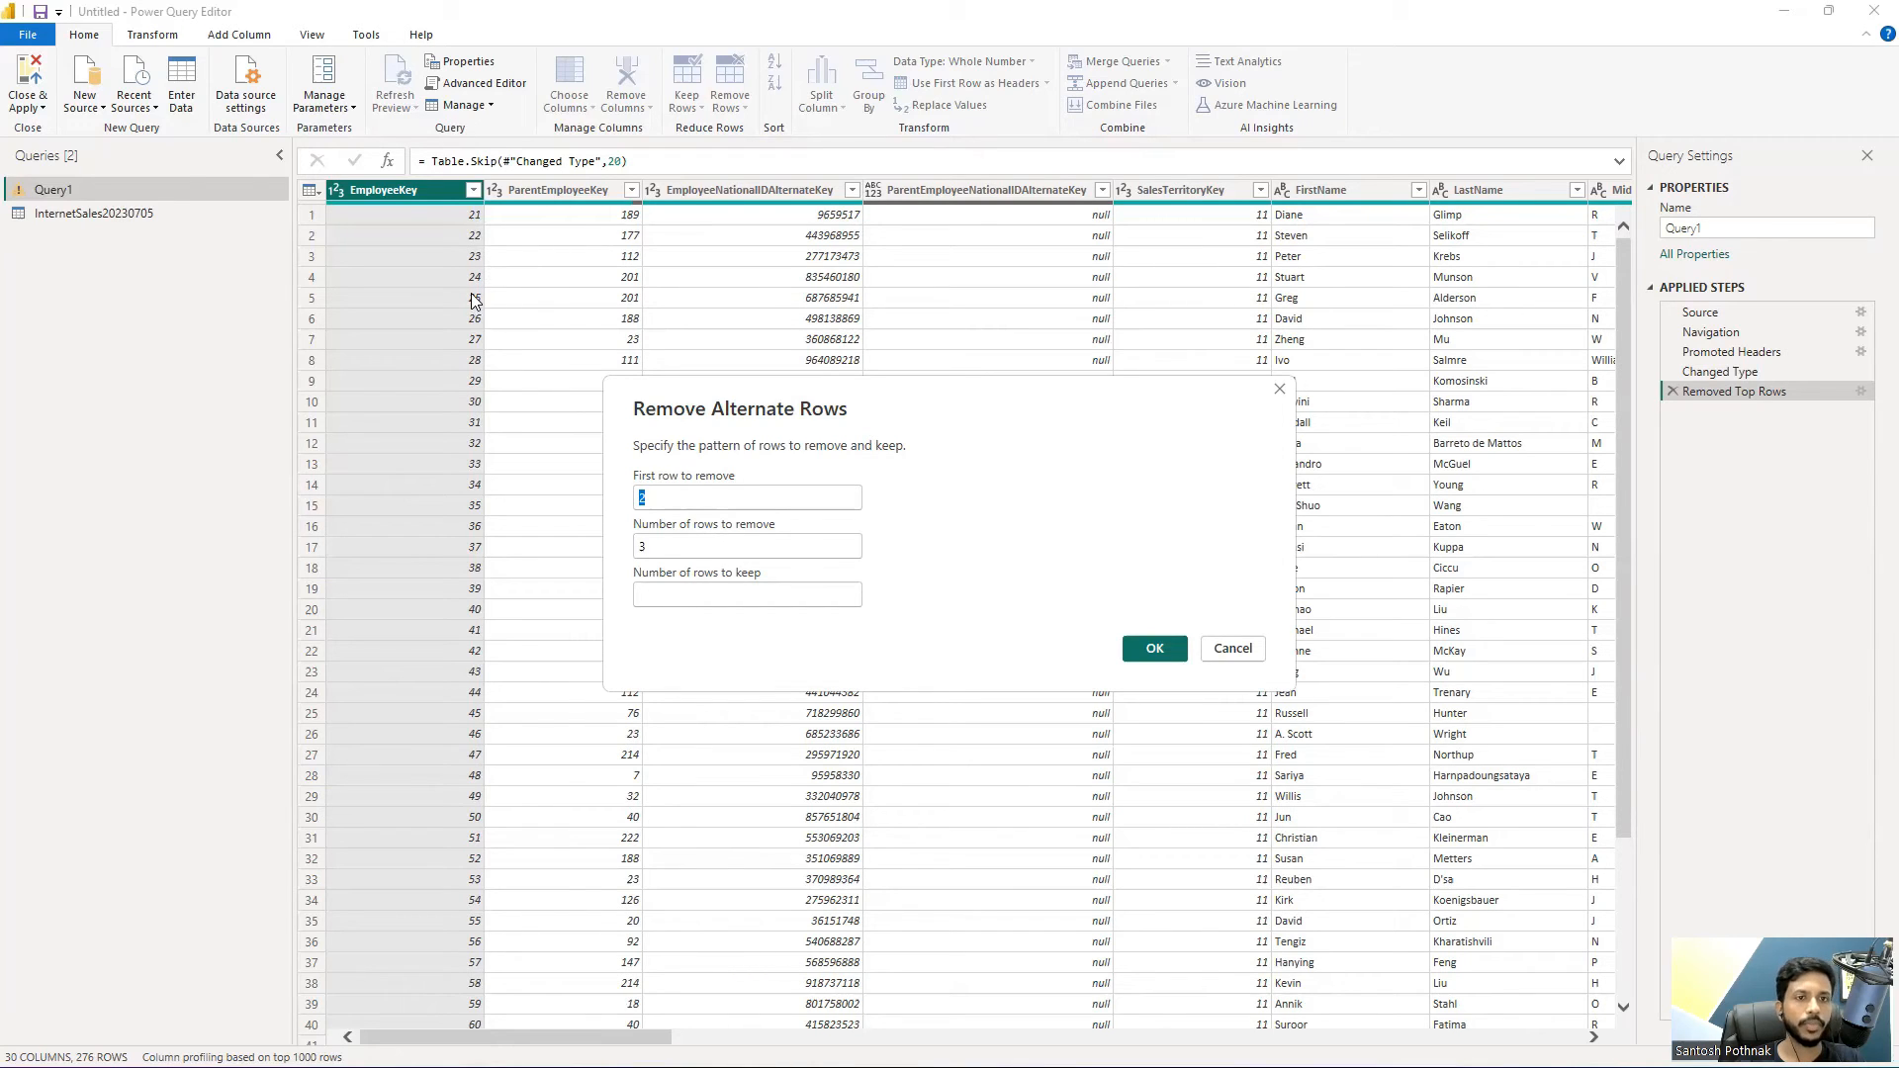
left_click(704, 597)
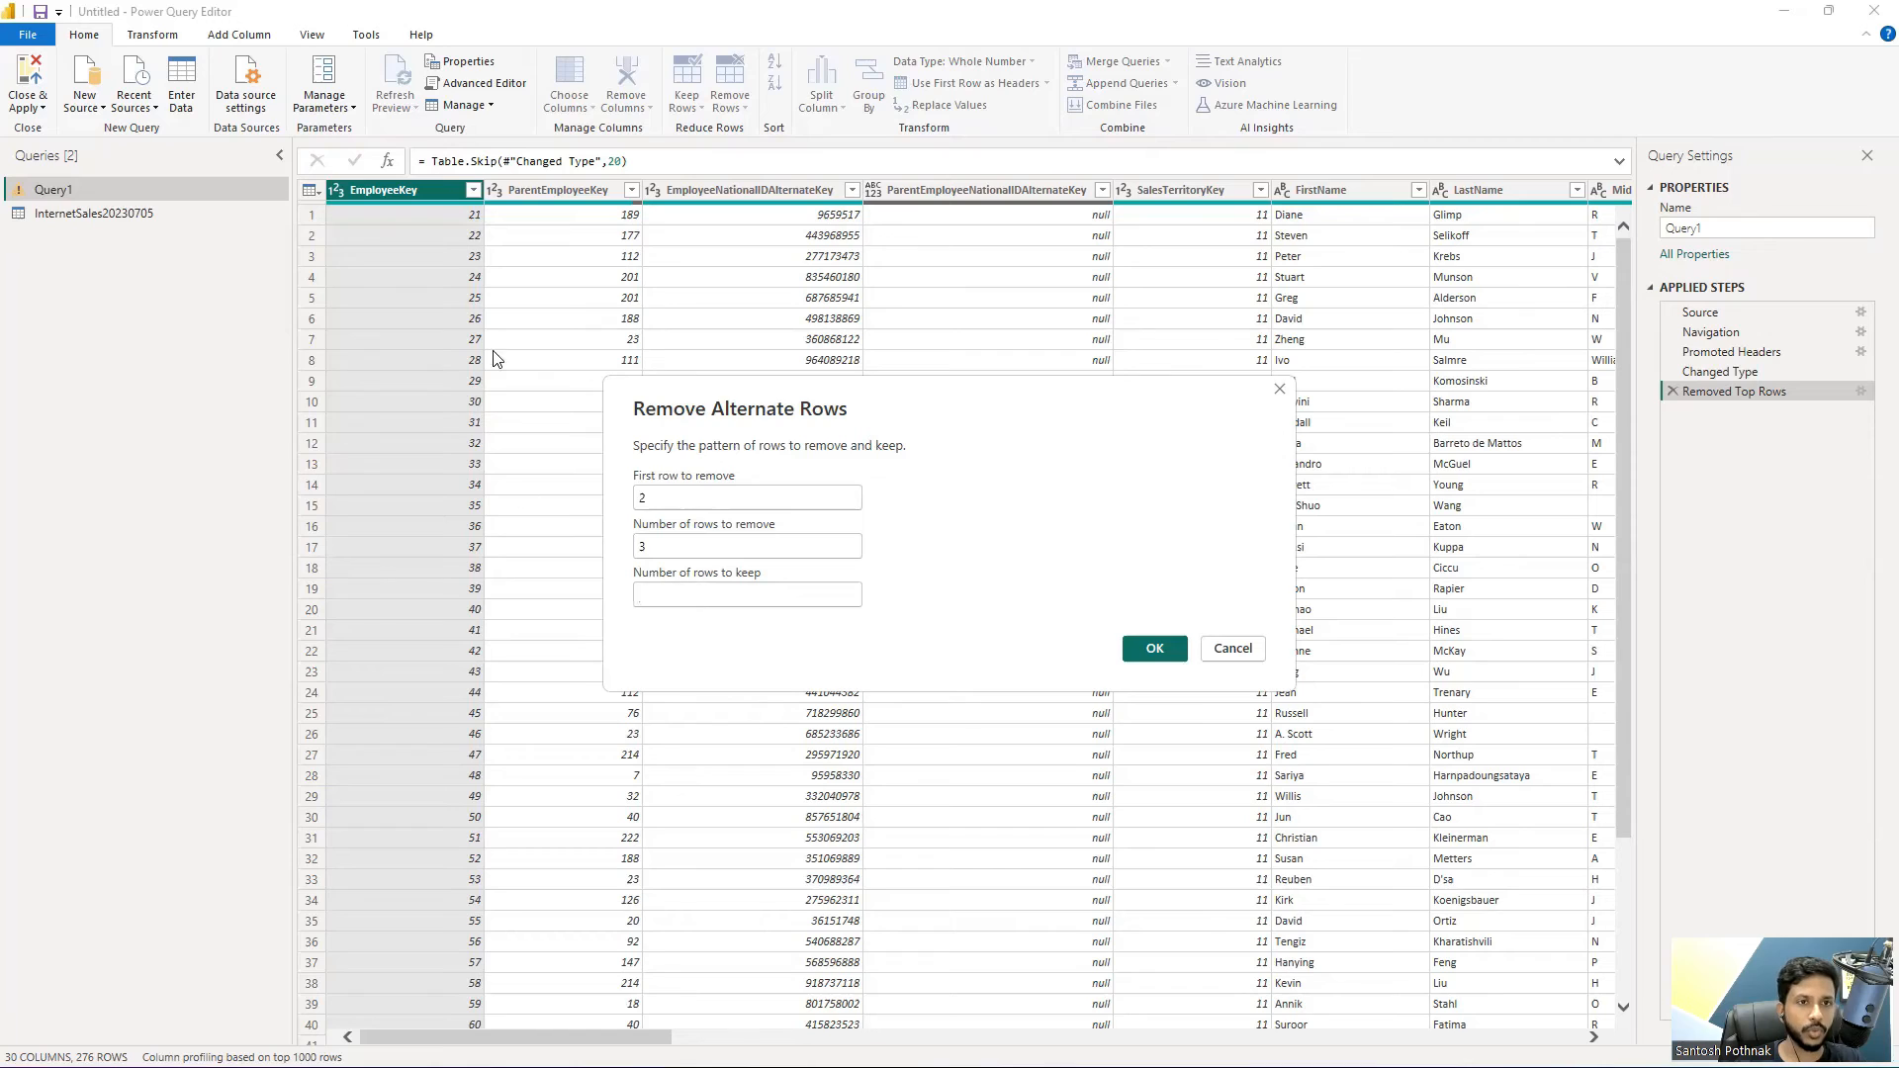
type("2")
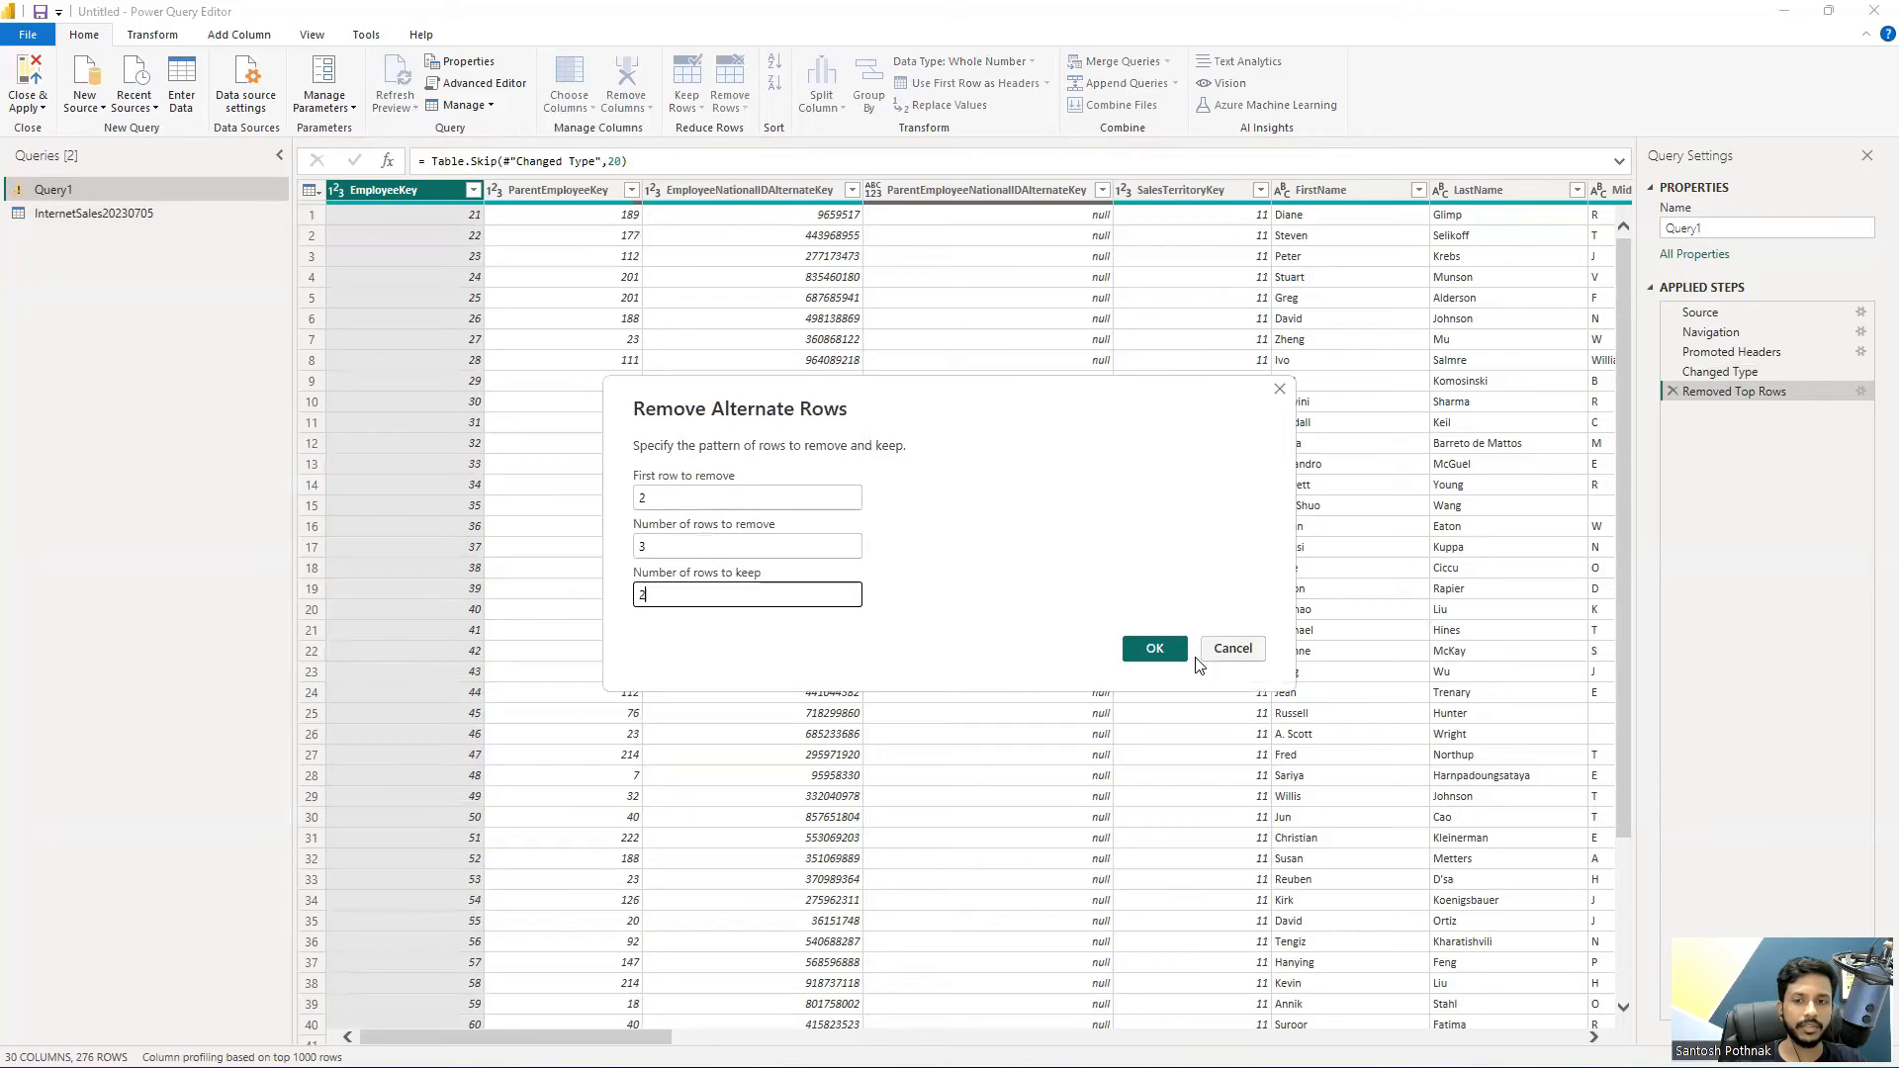
left_click(1157, 648)
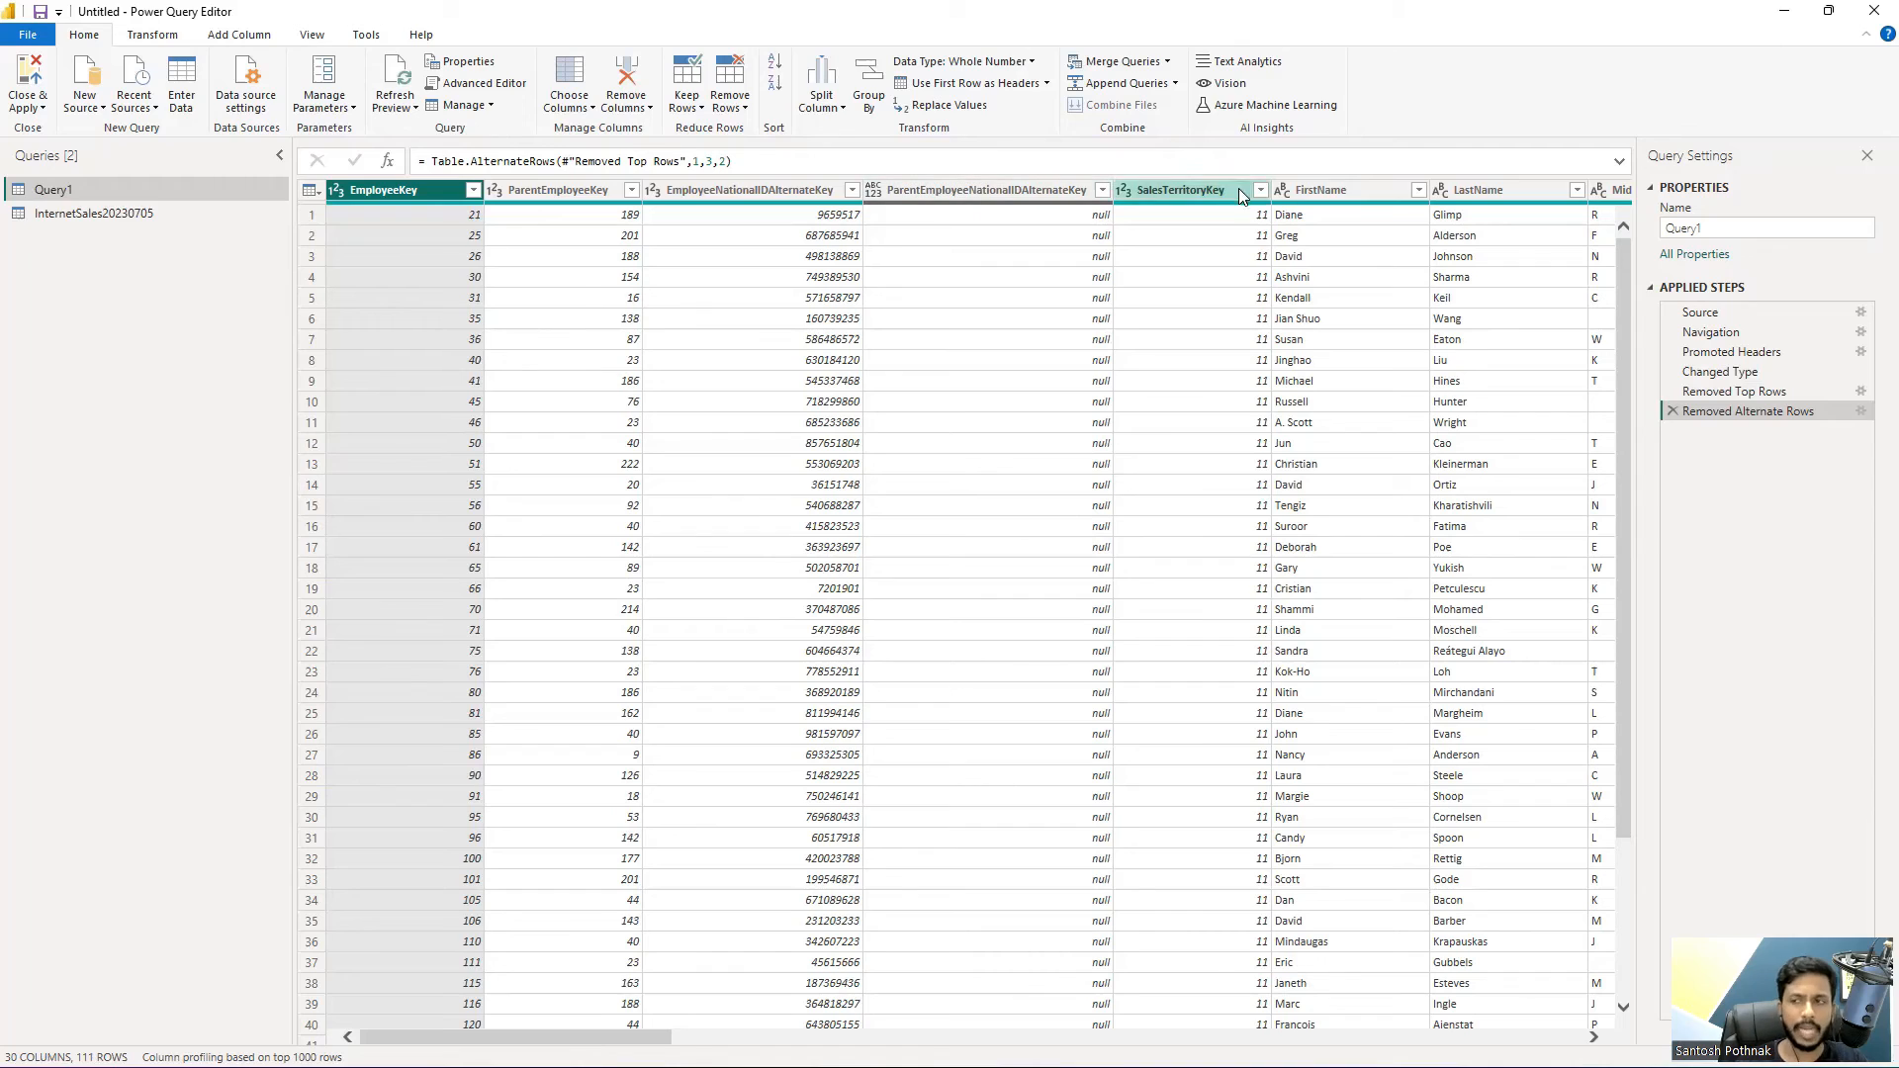
Review the row pattern in the settings of Query1's Removed Alternate Rows step.
left_click(1860, 413)
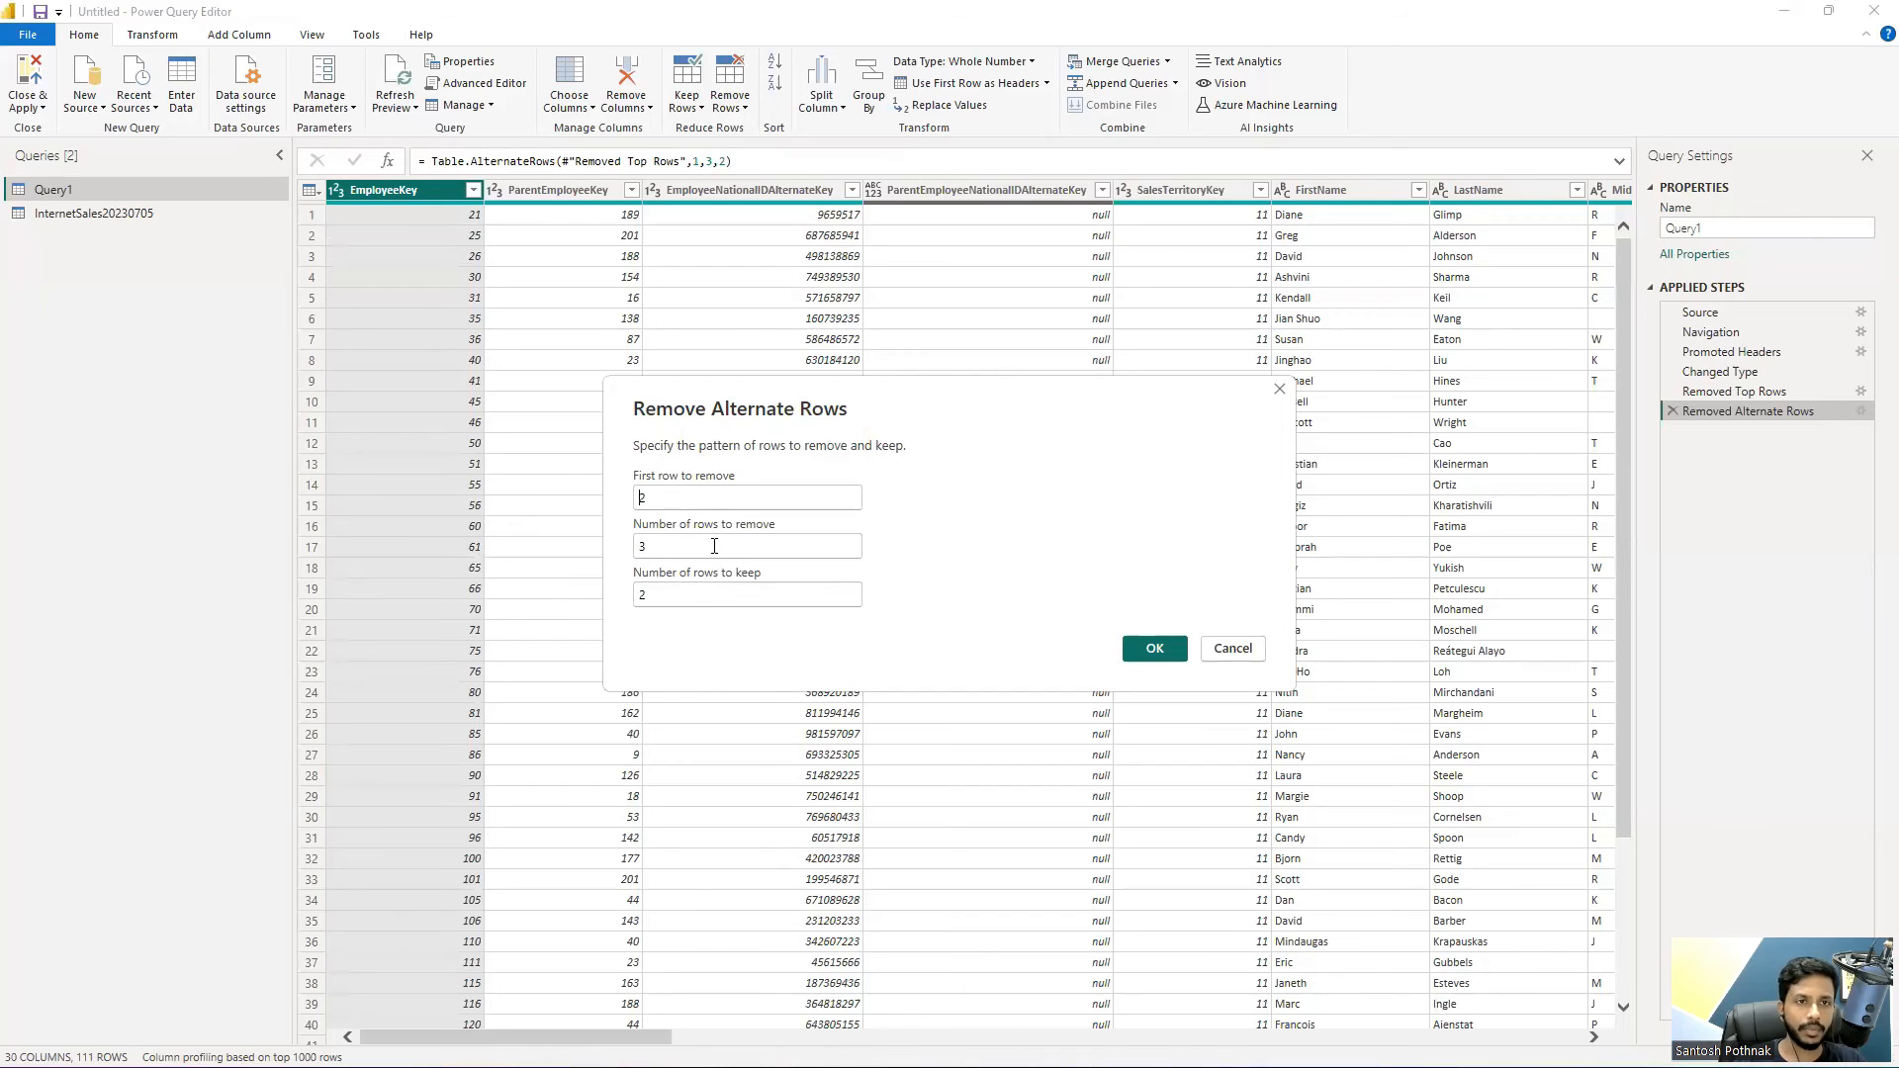
left_click_drag(650, 496, 601, 498)
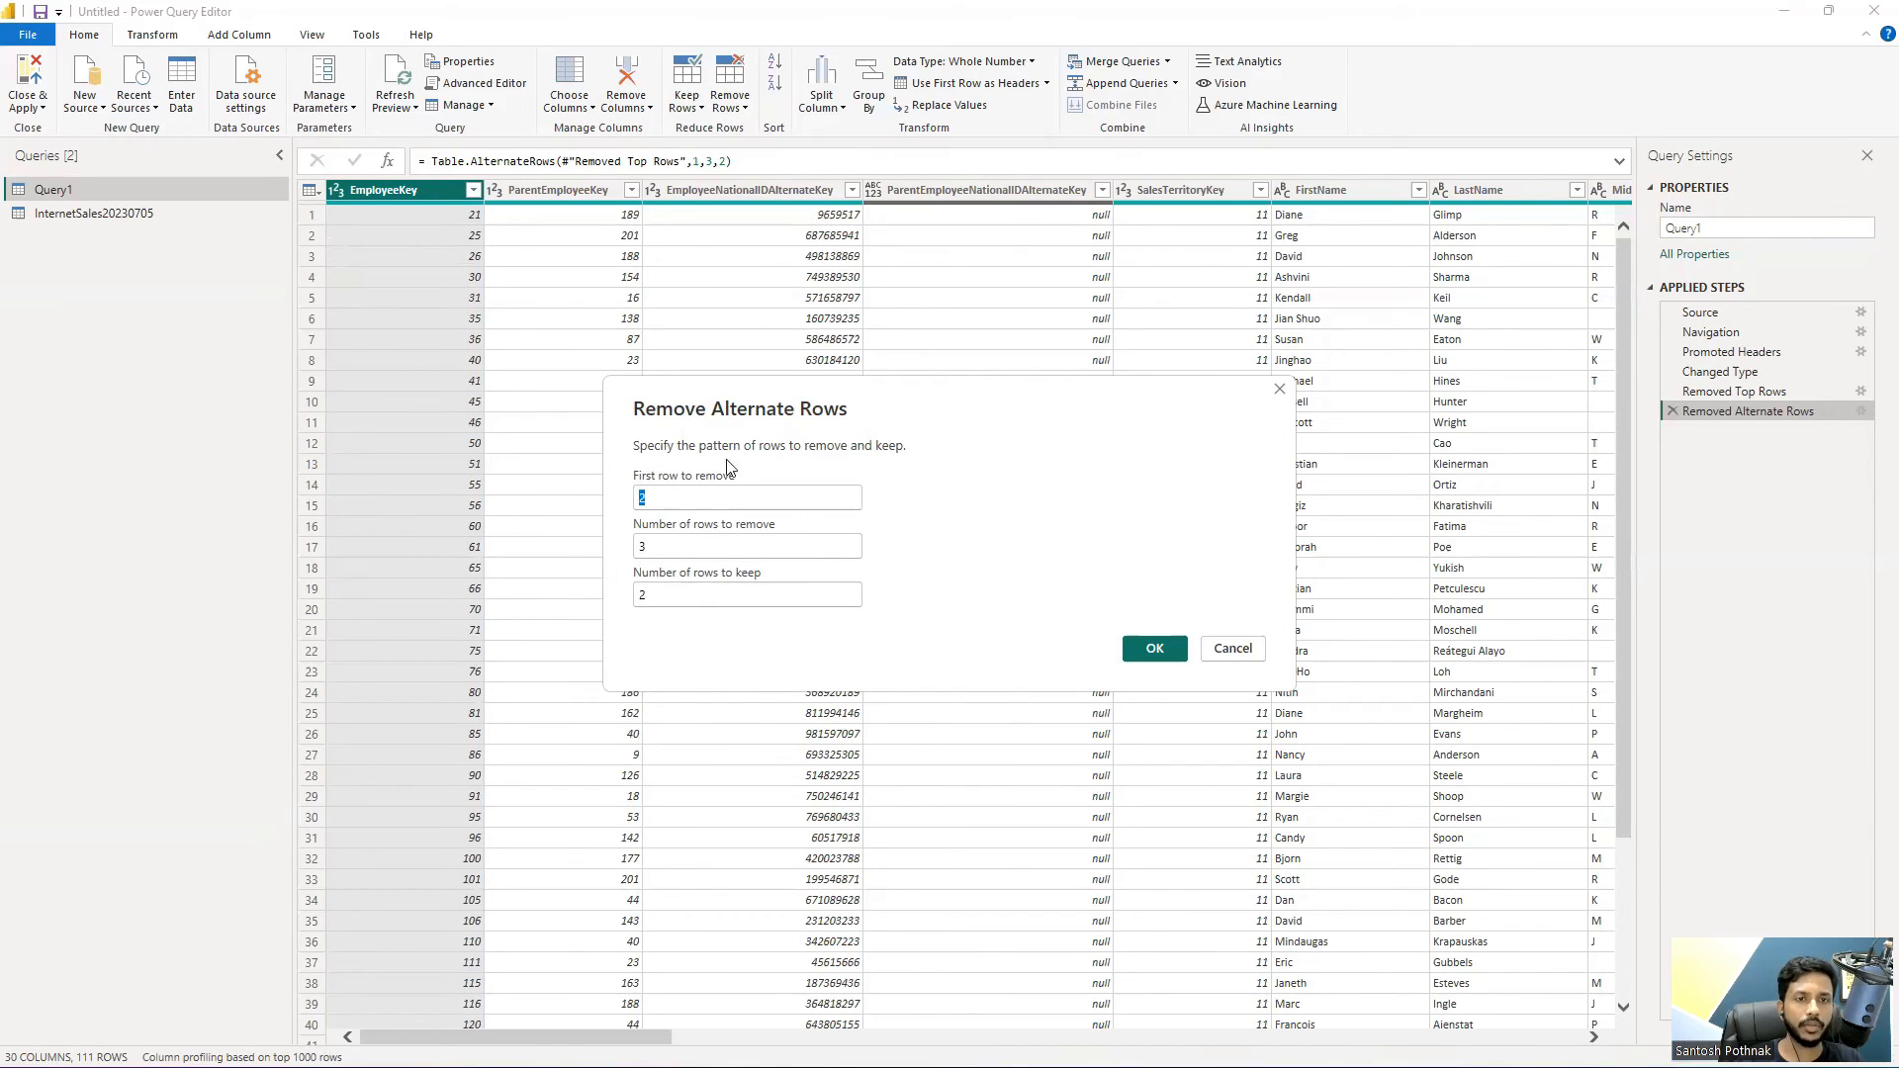
left_click(1154, 649)
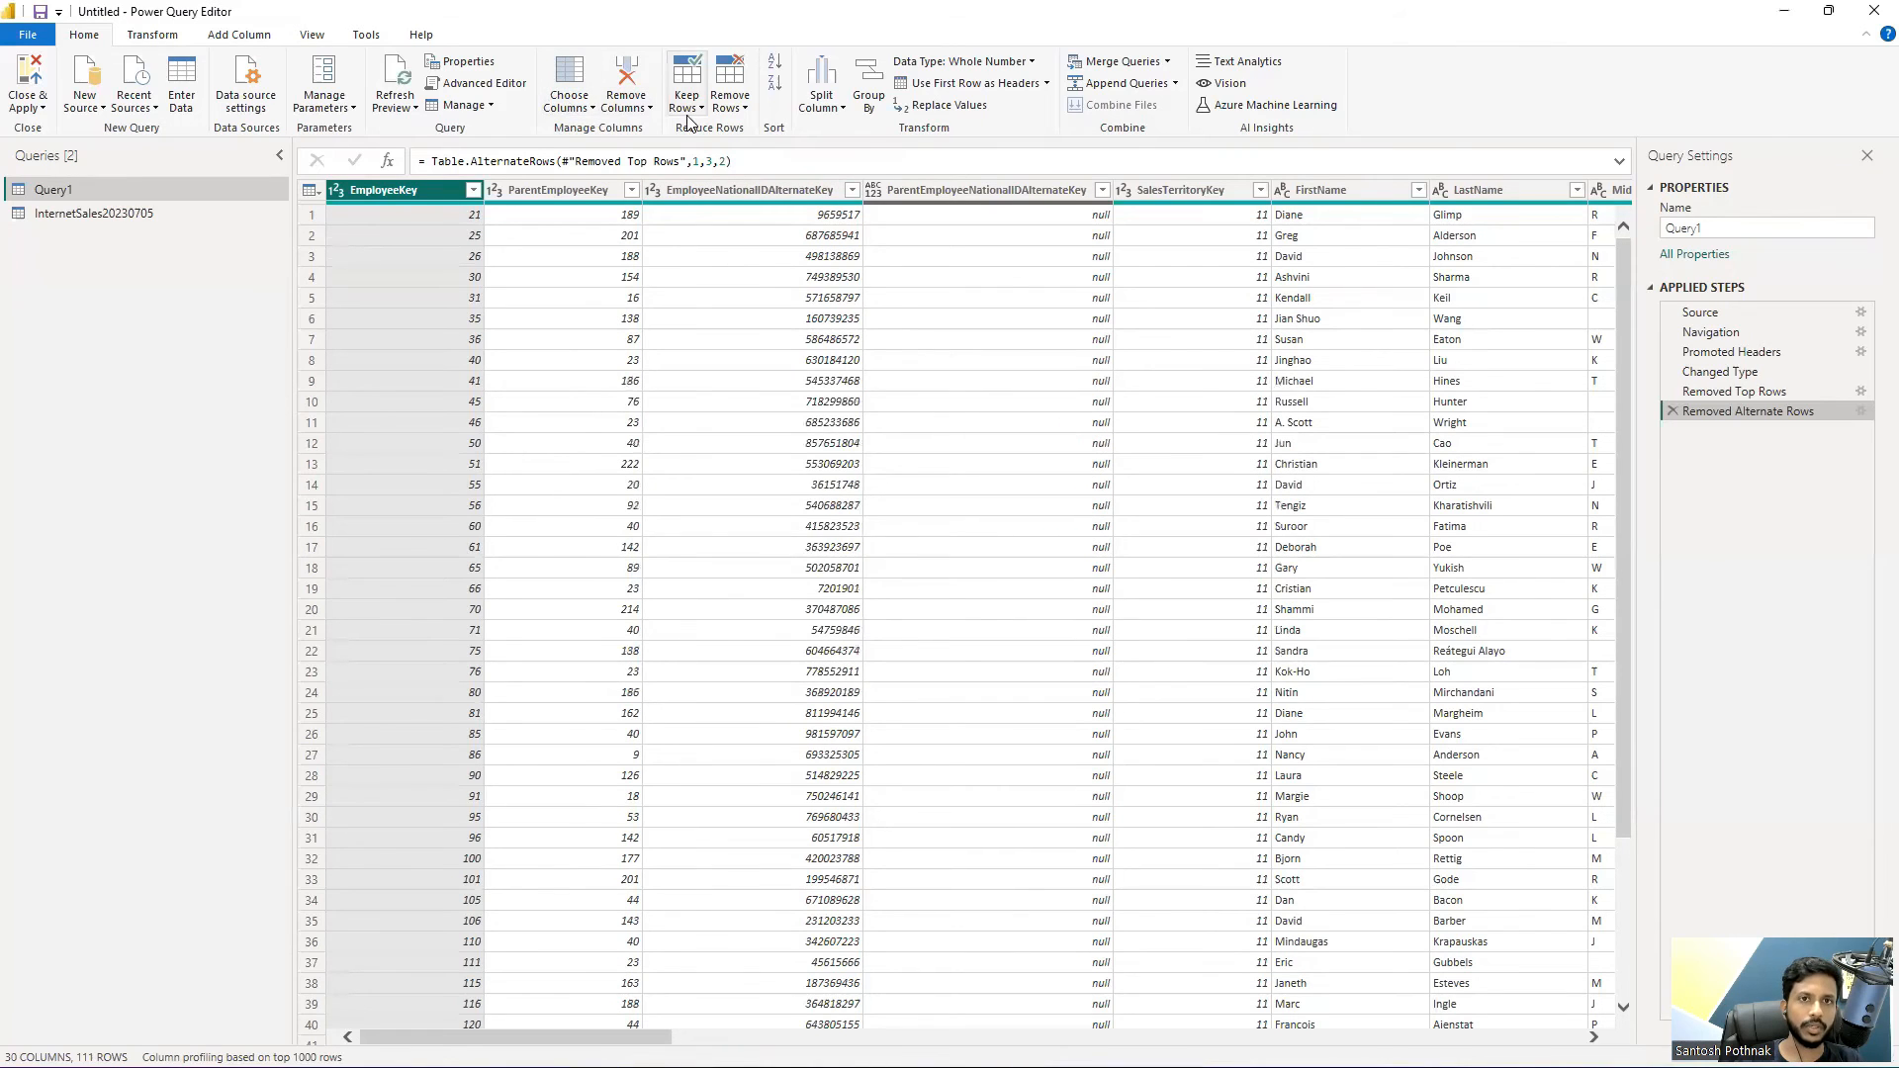
left_click(729, 99)
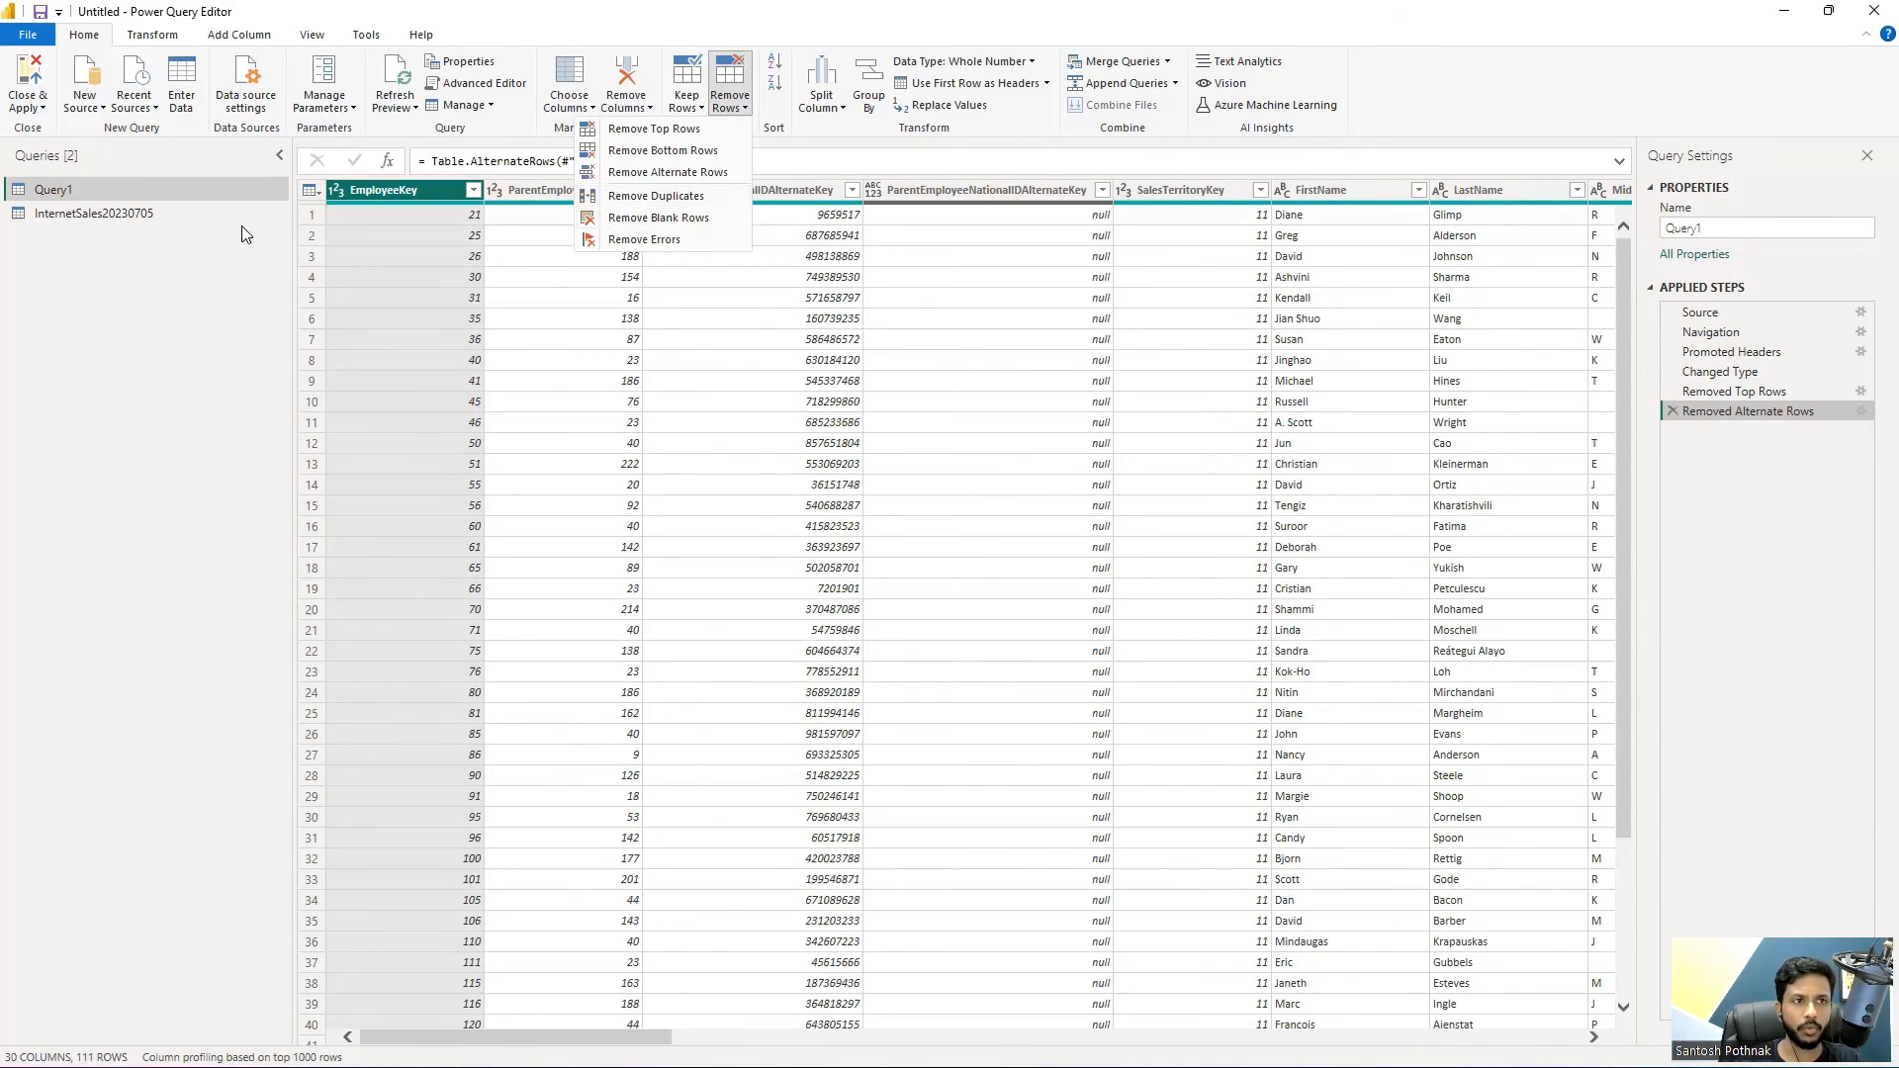
left_click(693, 173)
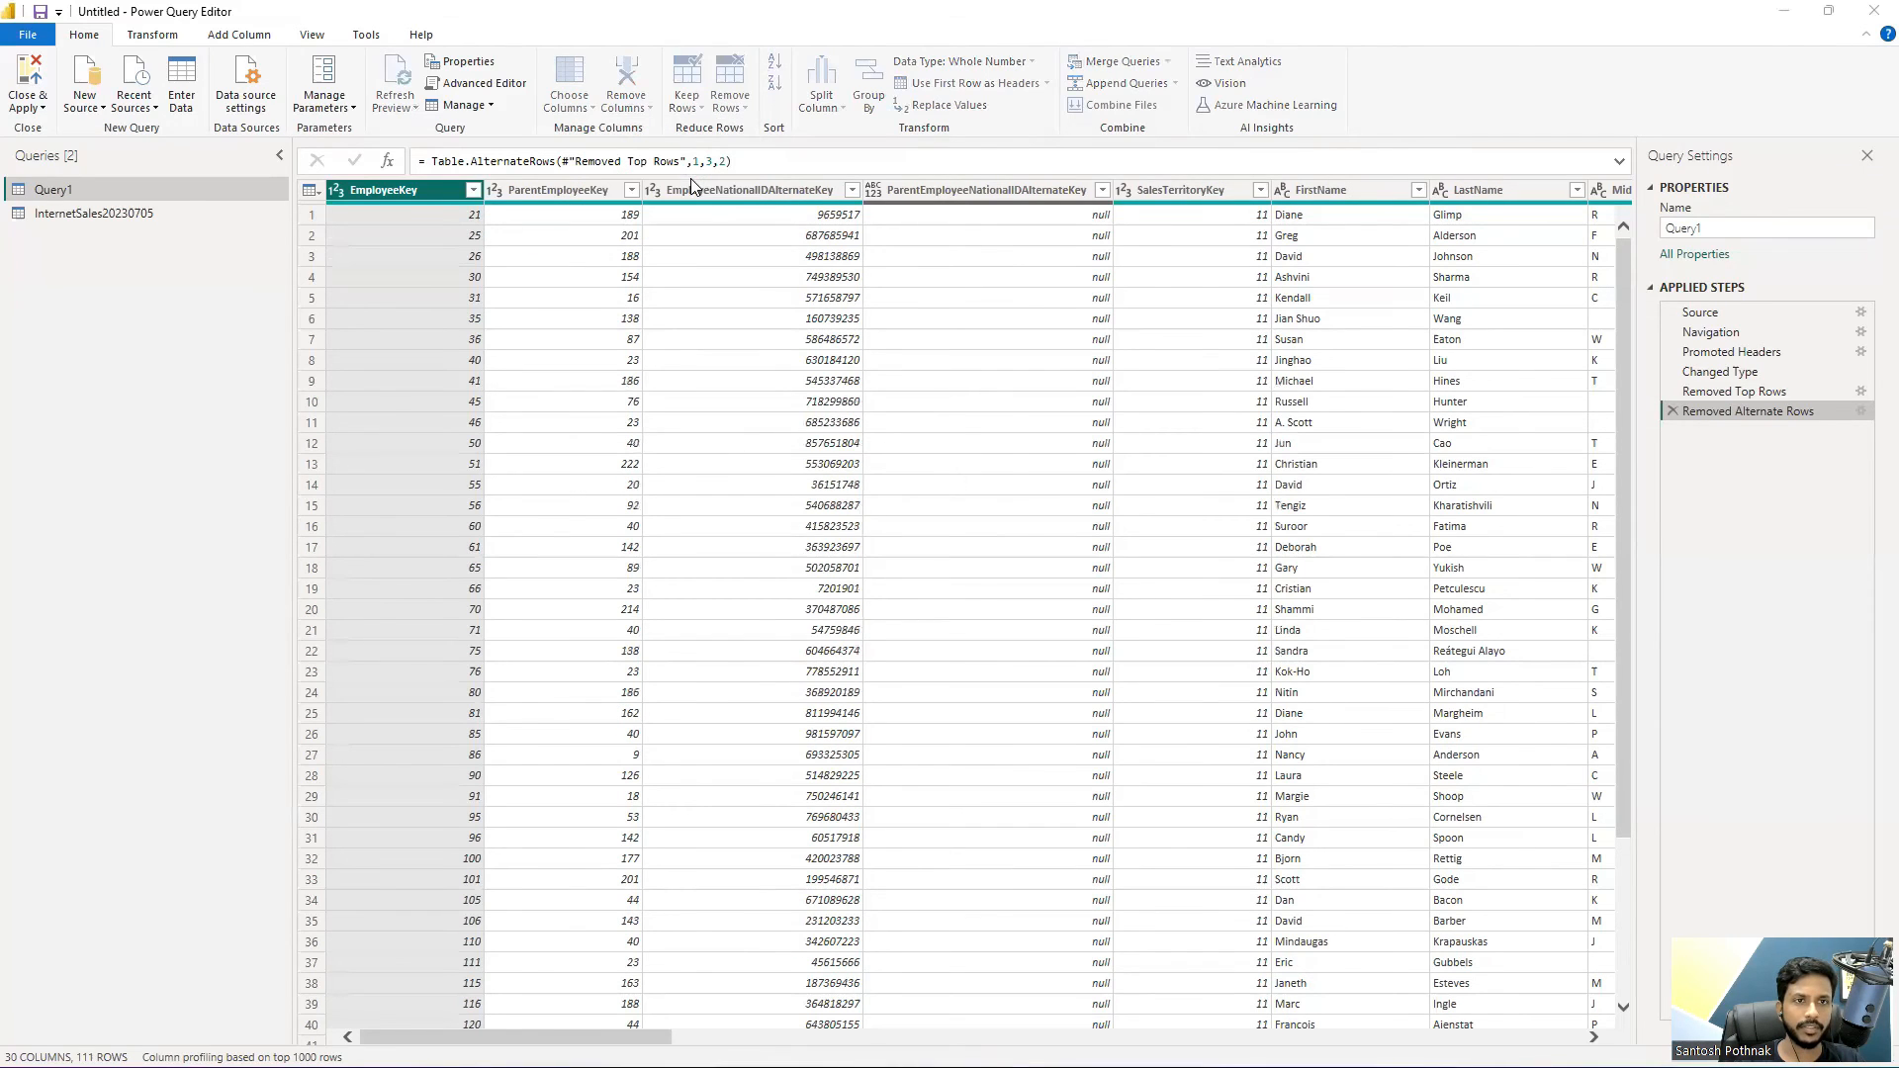
left_click(1223, 646)
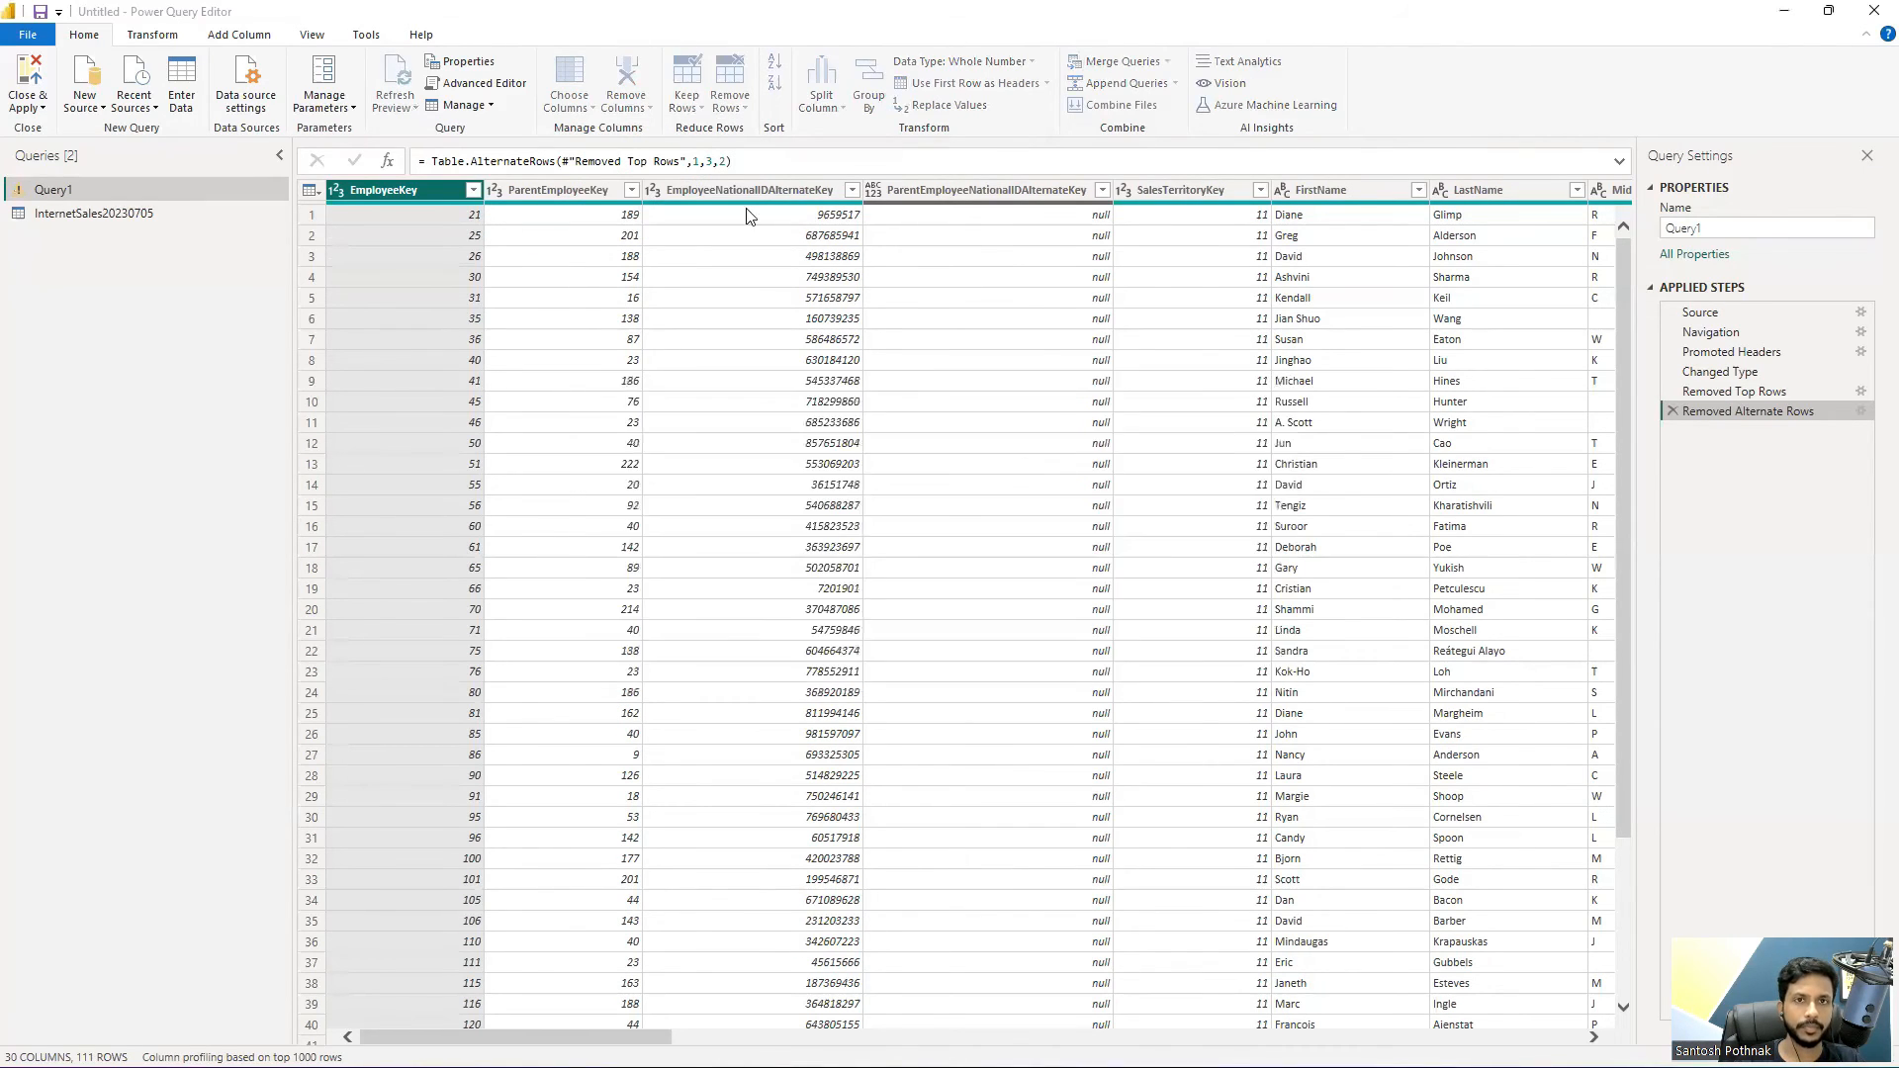
Remove duplicate rows from Query1 based on the EmployeeKey column.
left_click(730, 97)
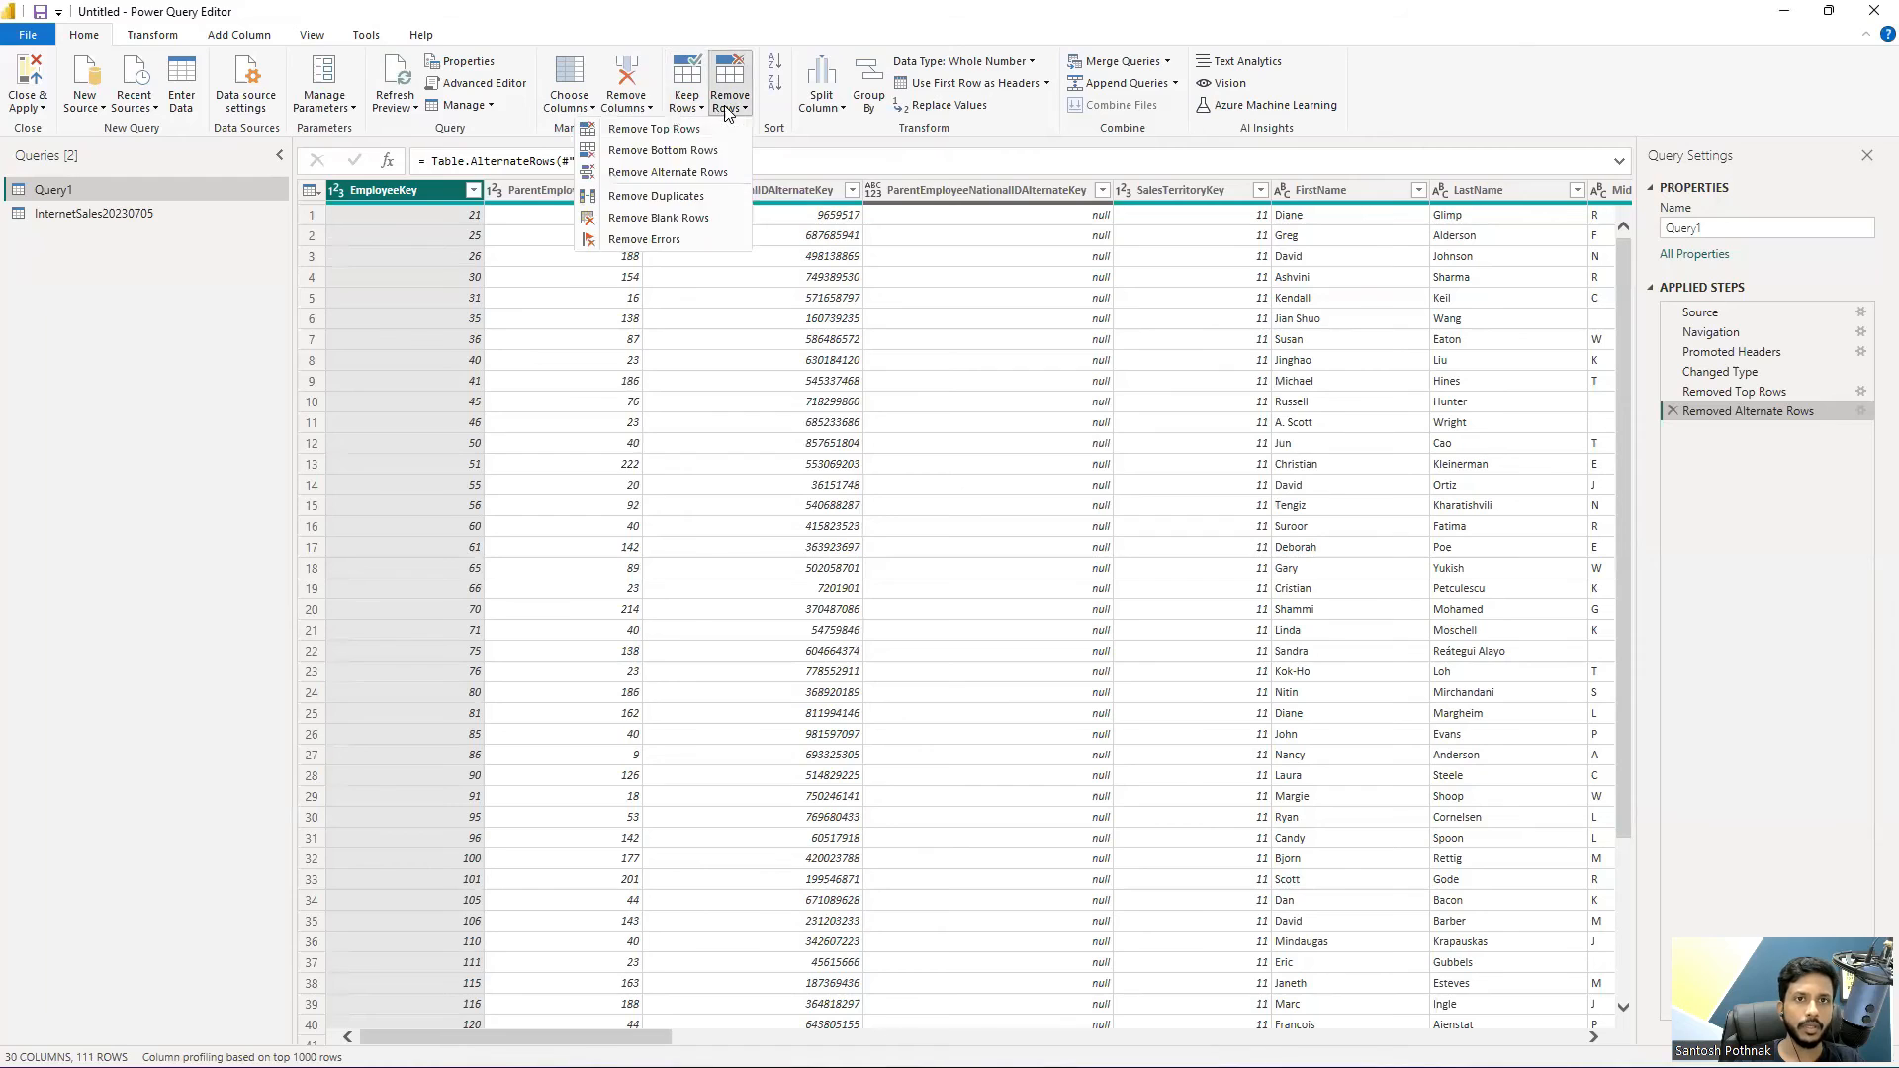
left_click(670, 195)
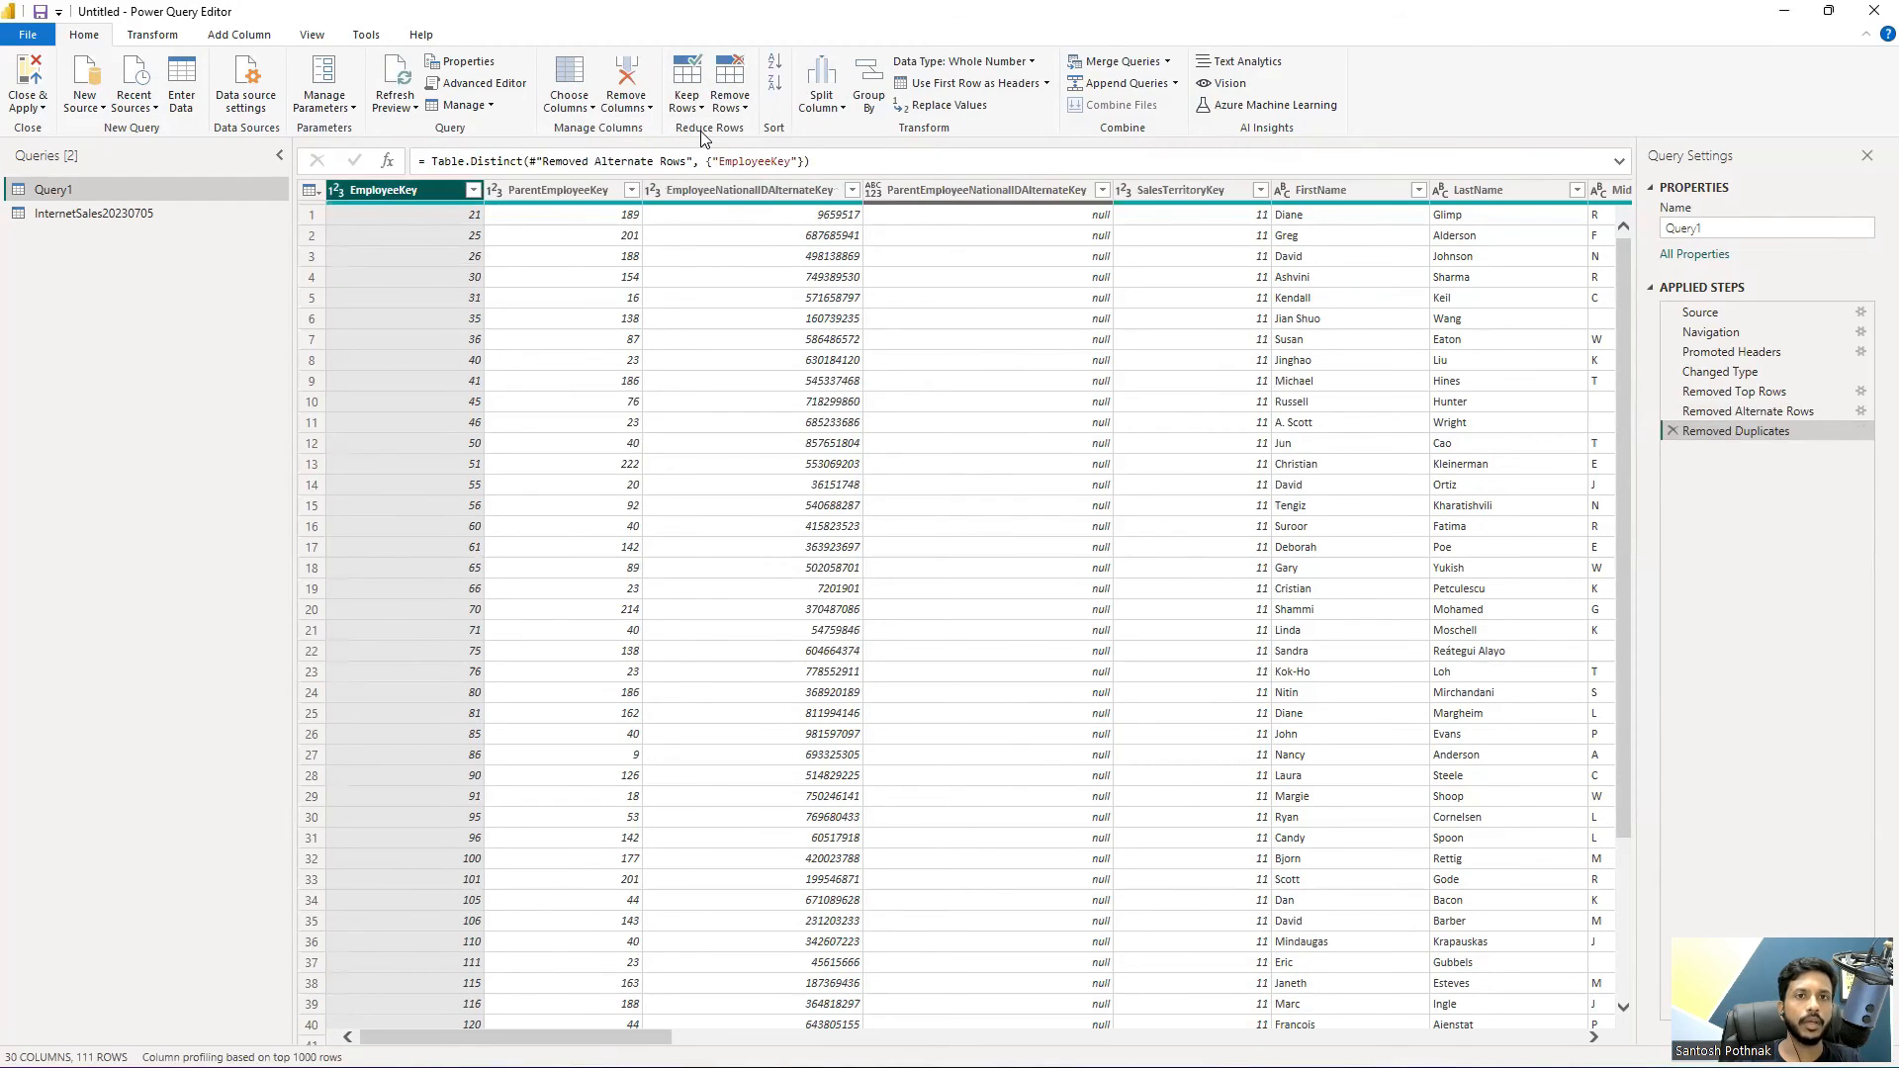
left_click(730, 99)
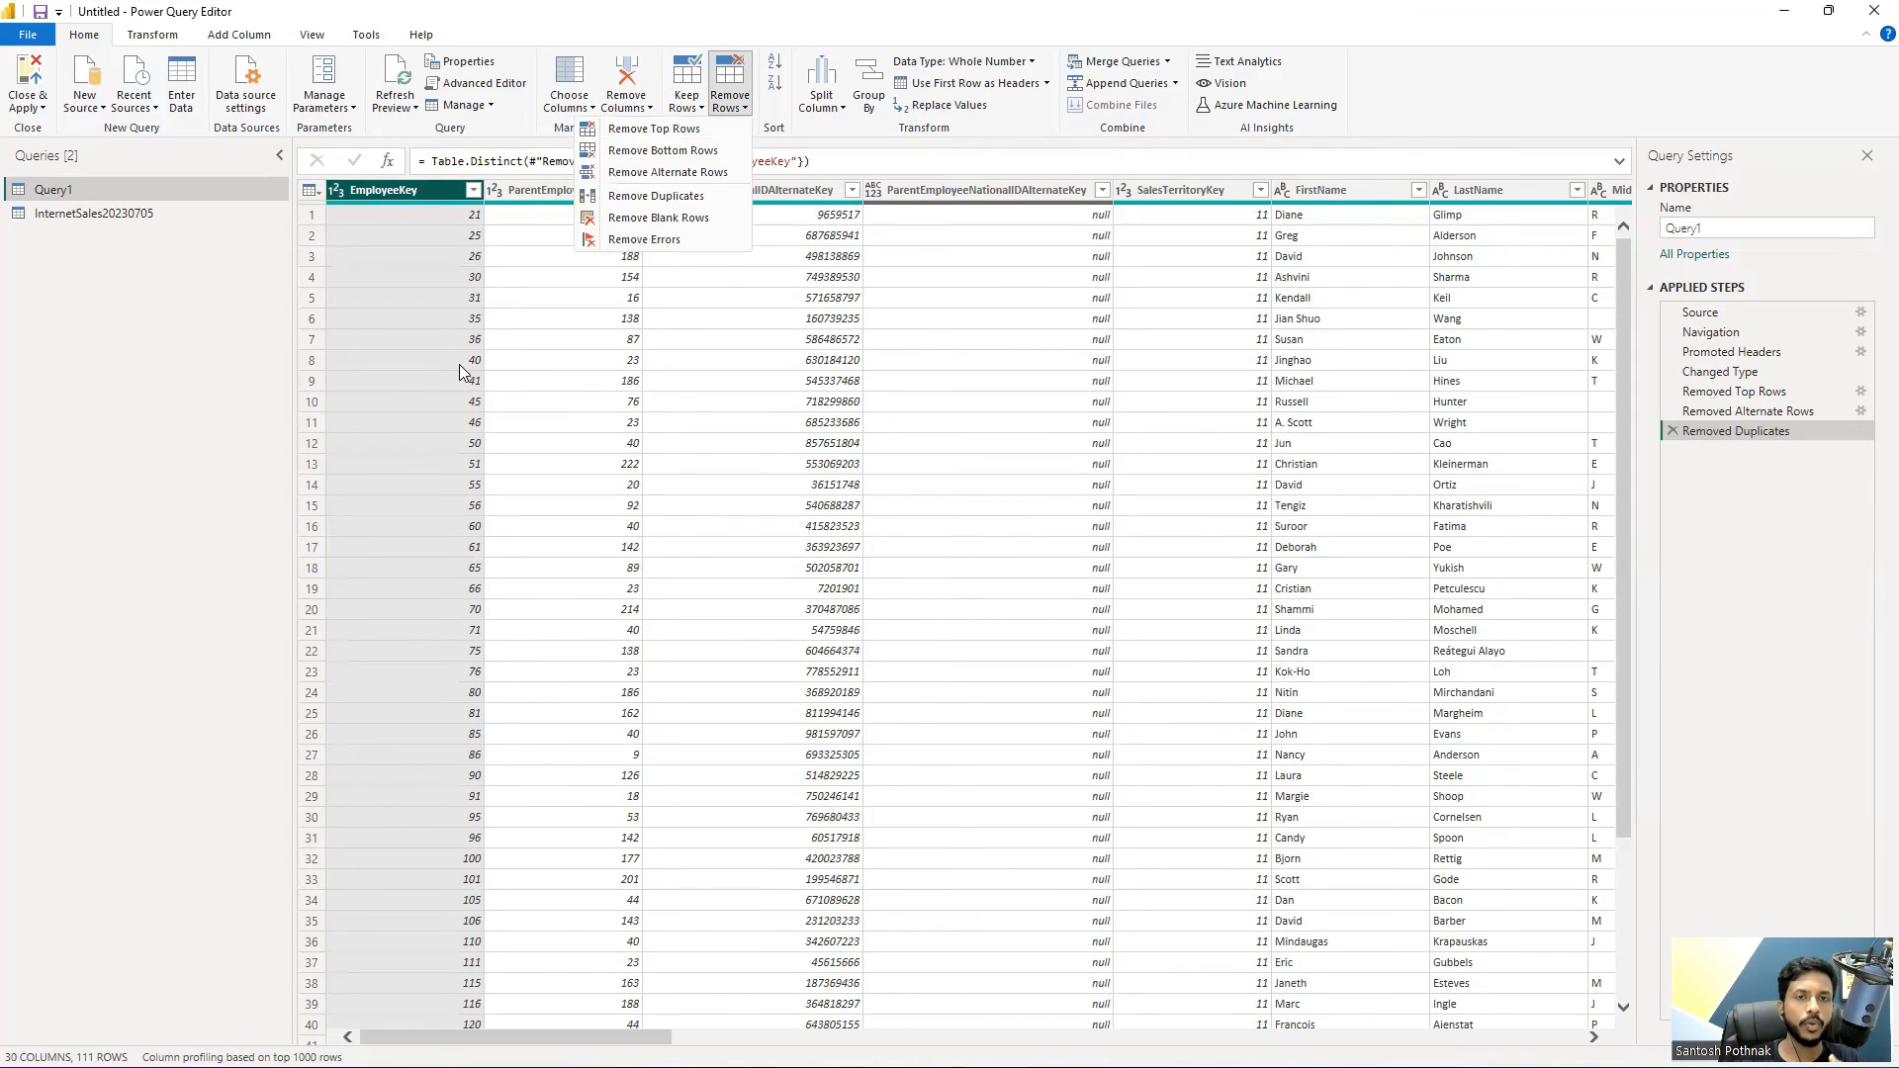
Display the InternetSales20230705 query and open its source CSV file from the desktop in Excel.
left_click(126, 212)
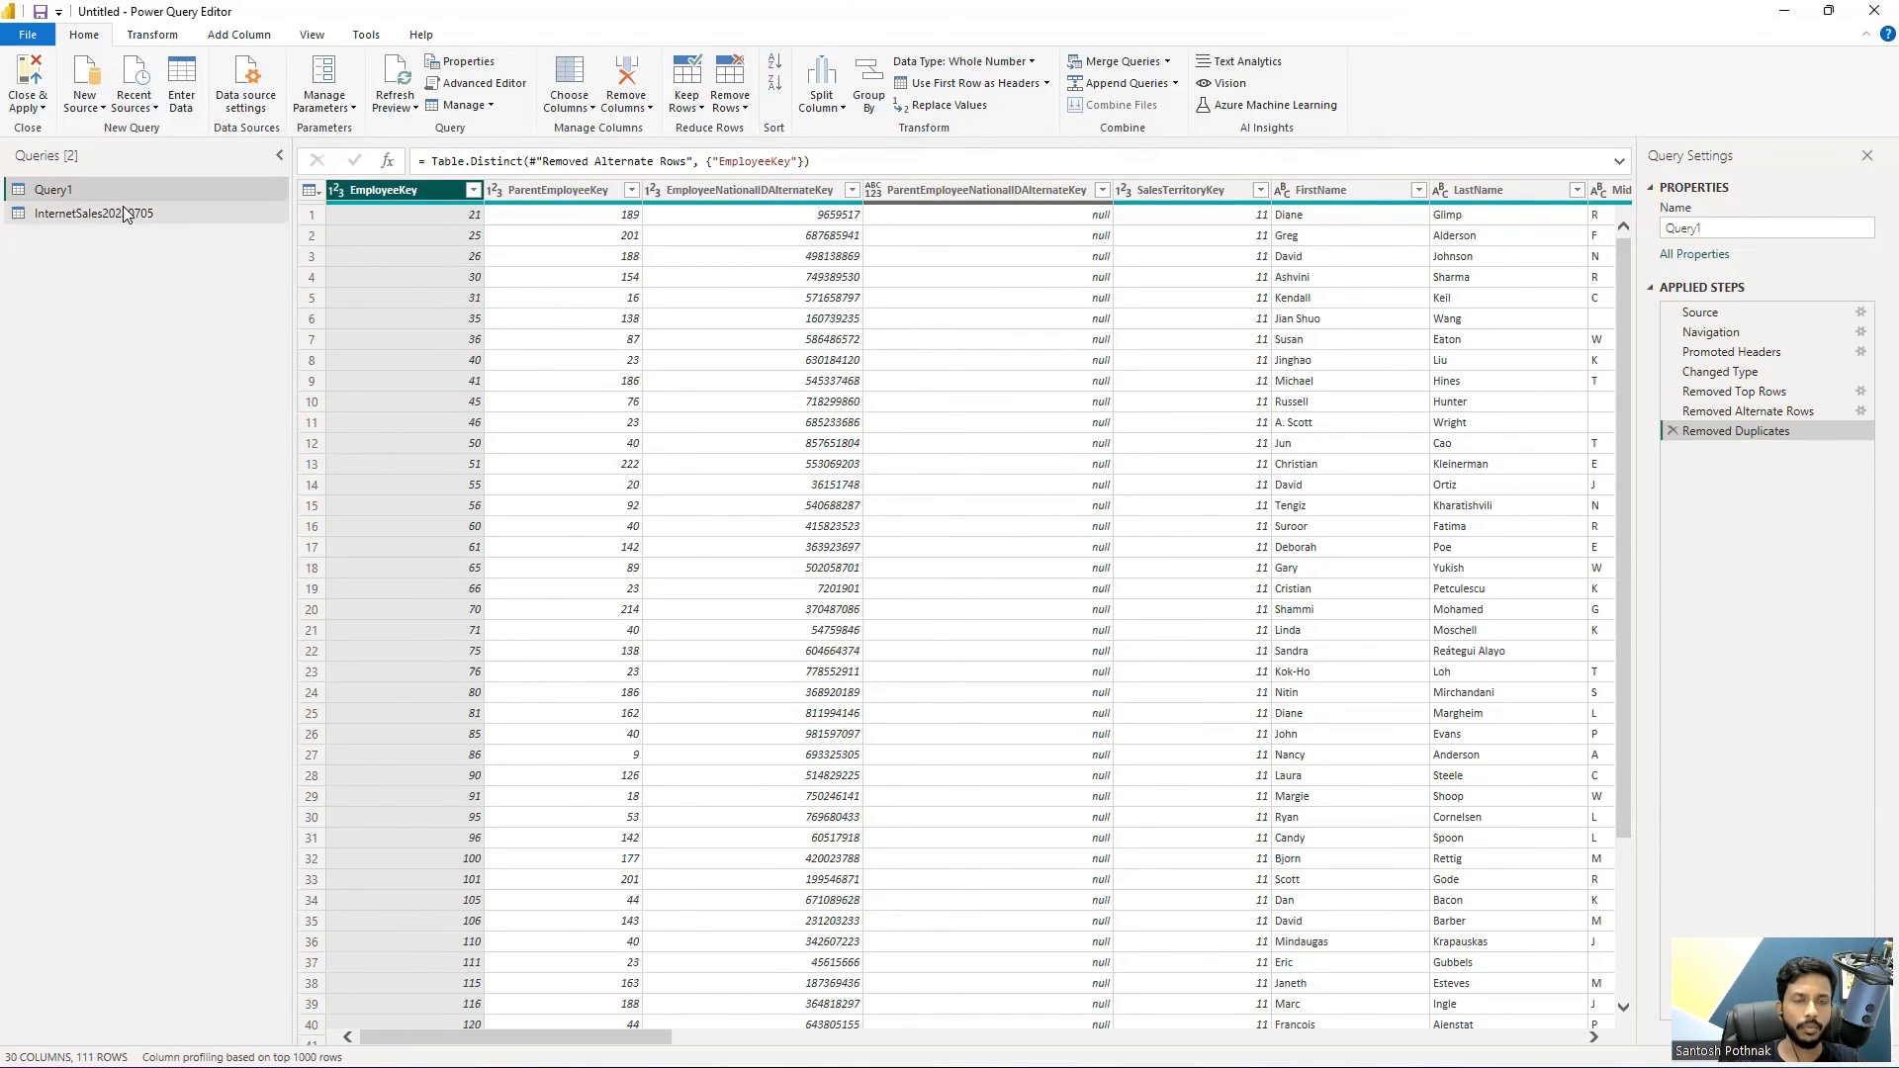
left_click(125, 213)
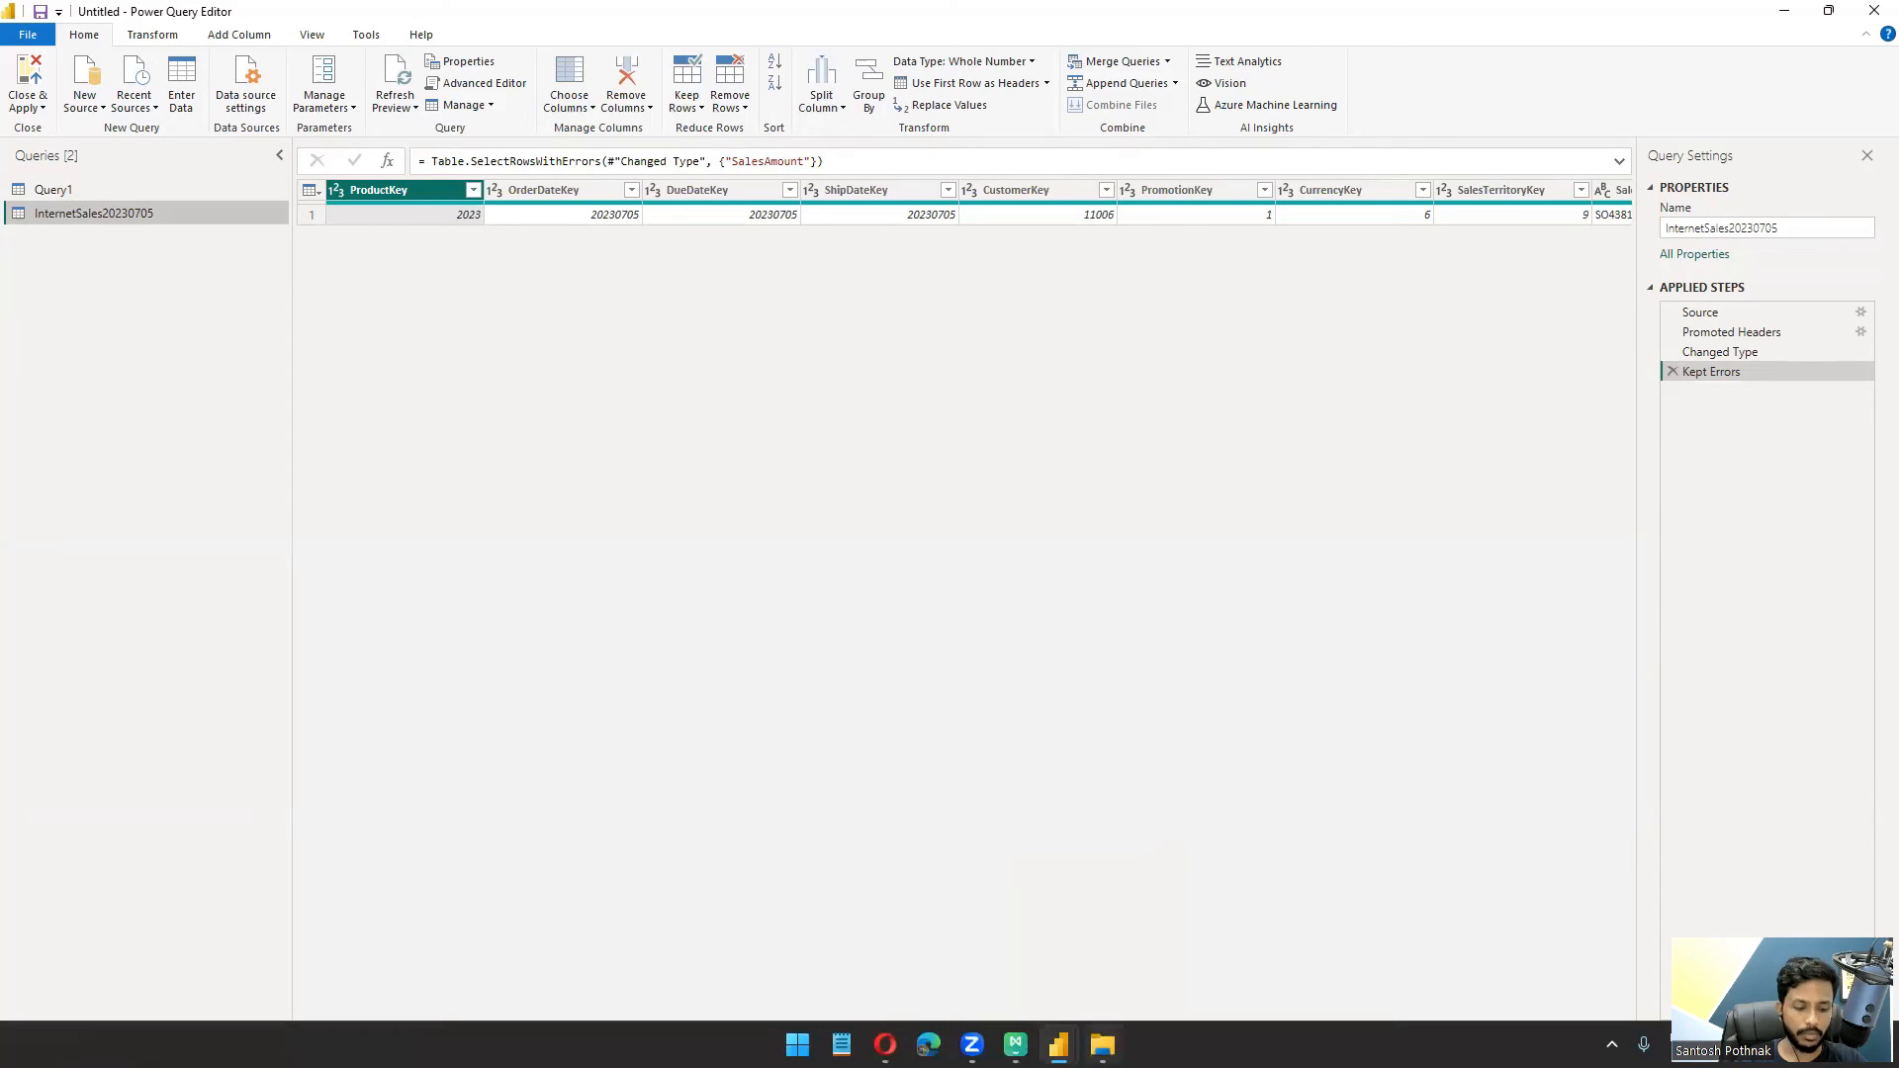
key("super+d")
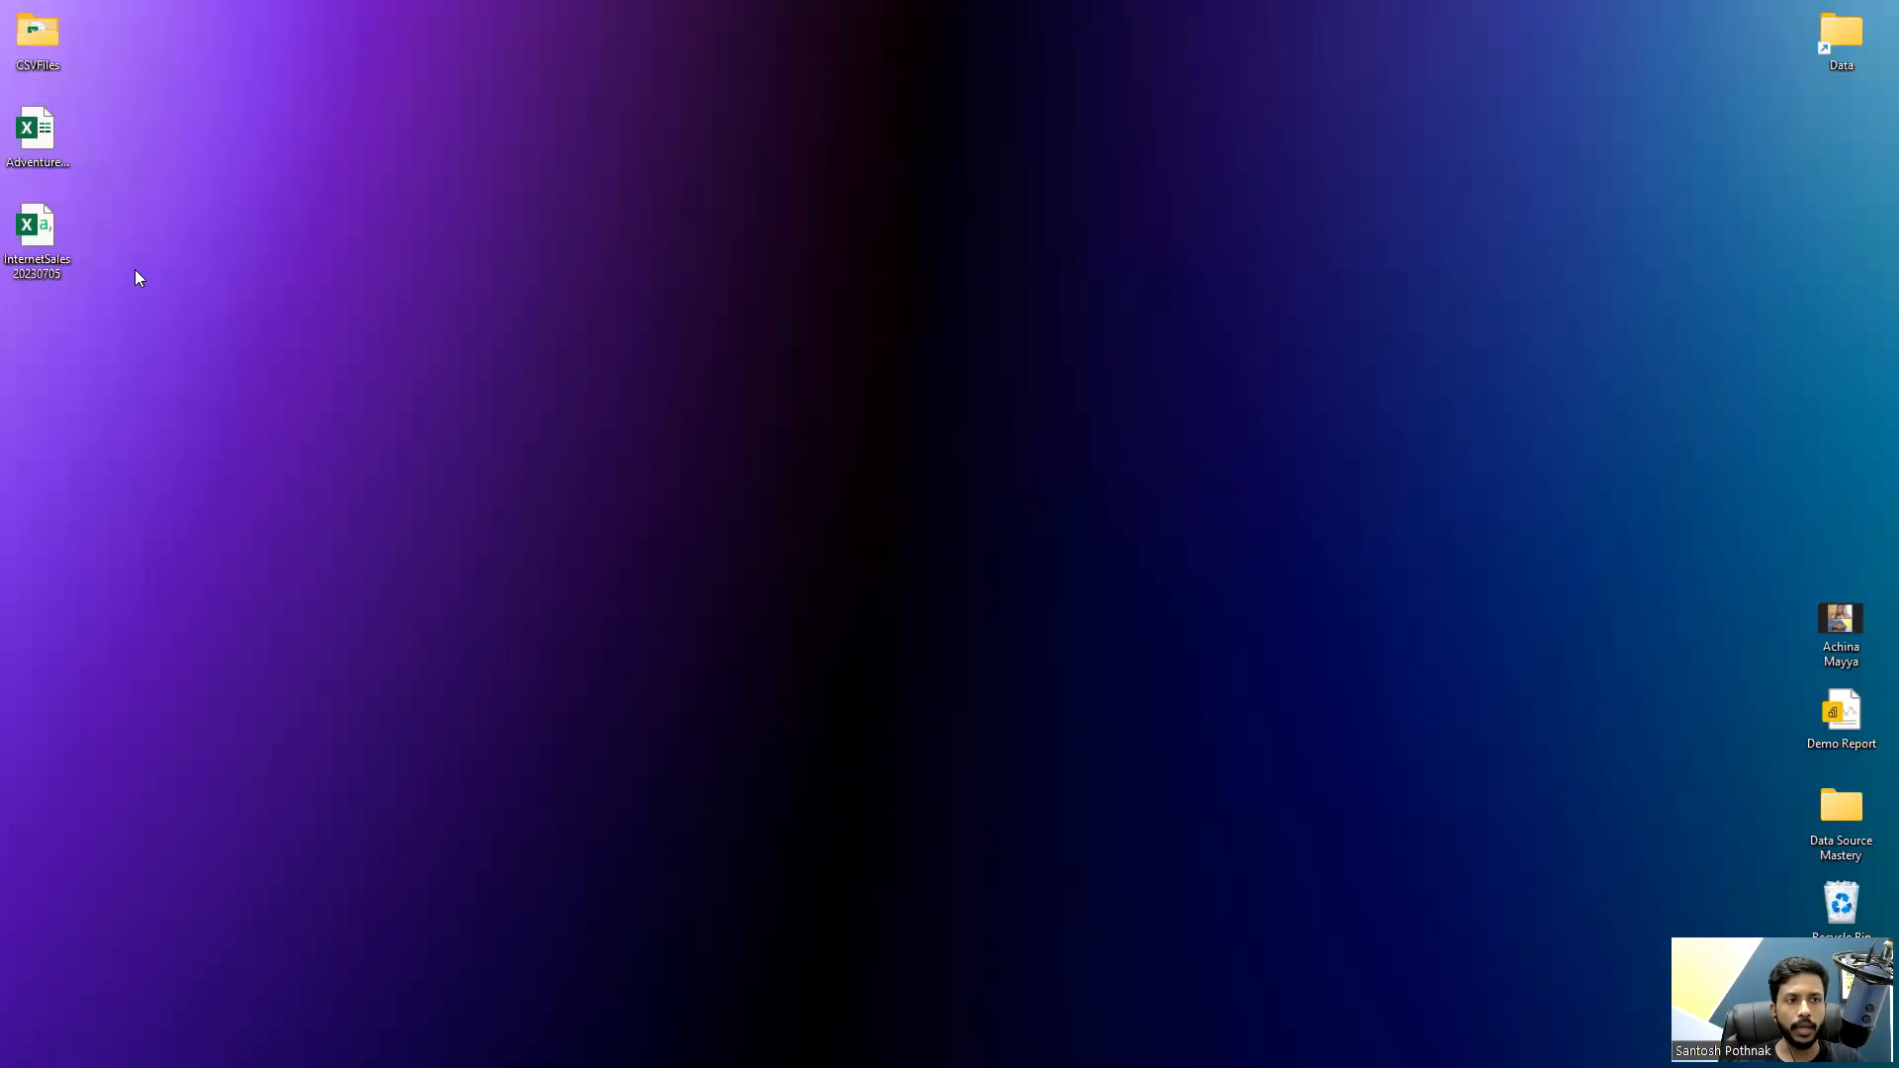
left_click(37, 236)
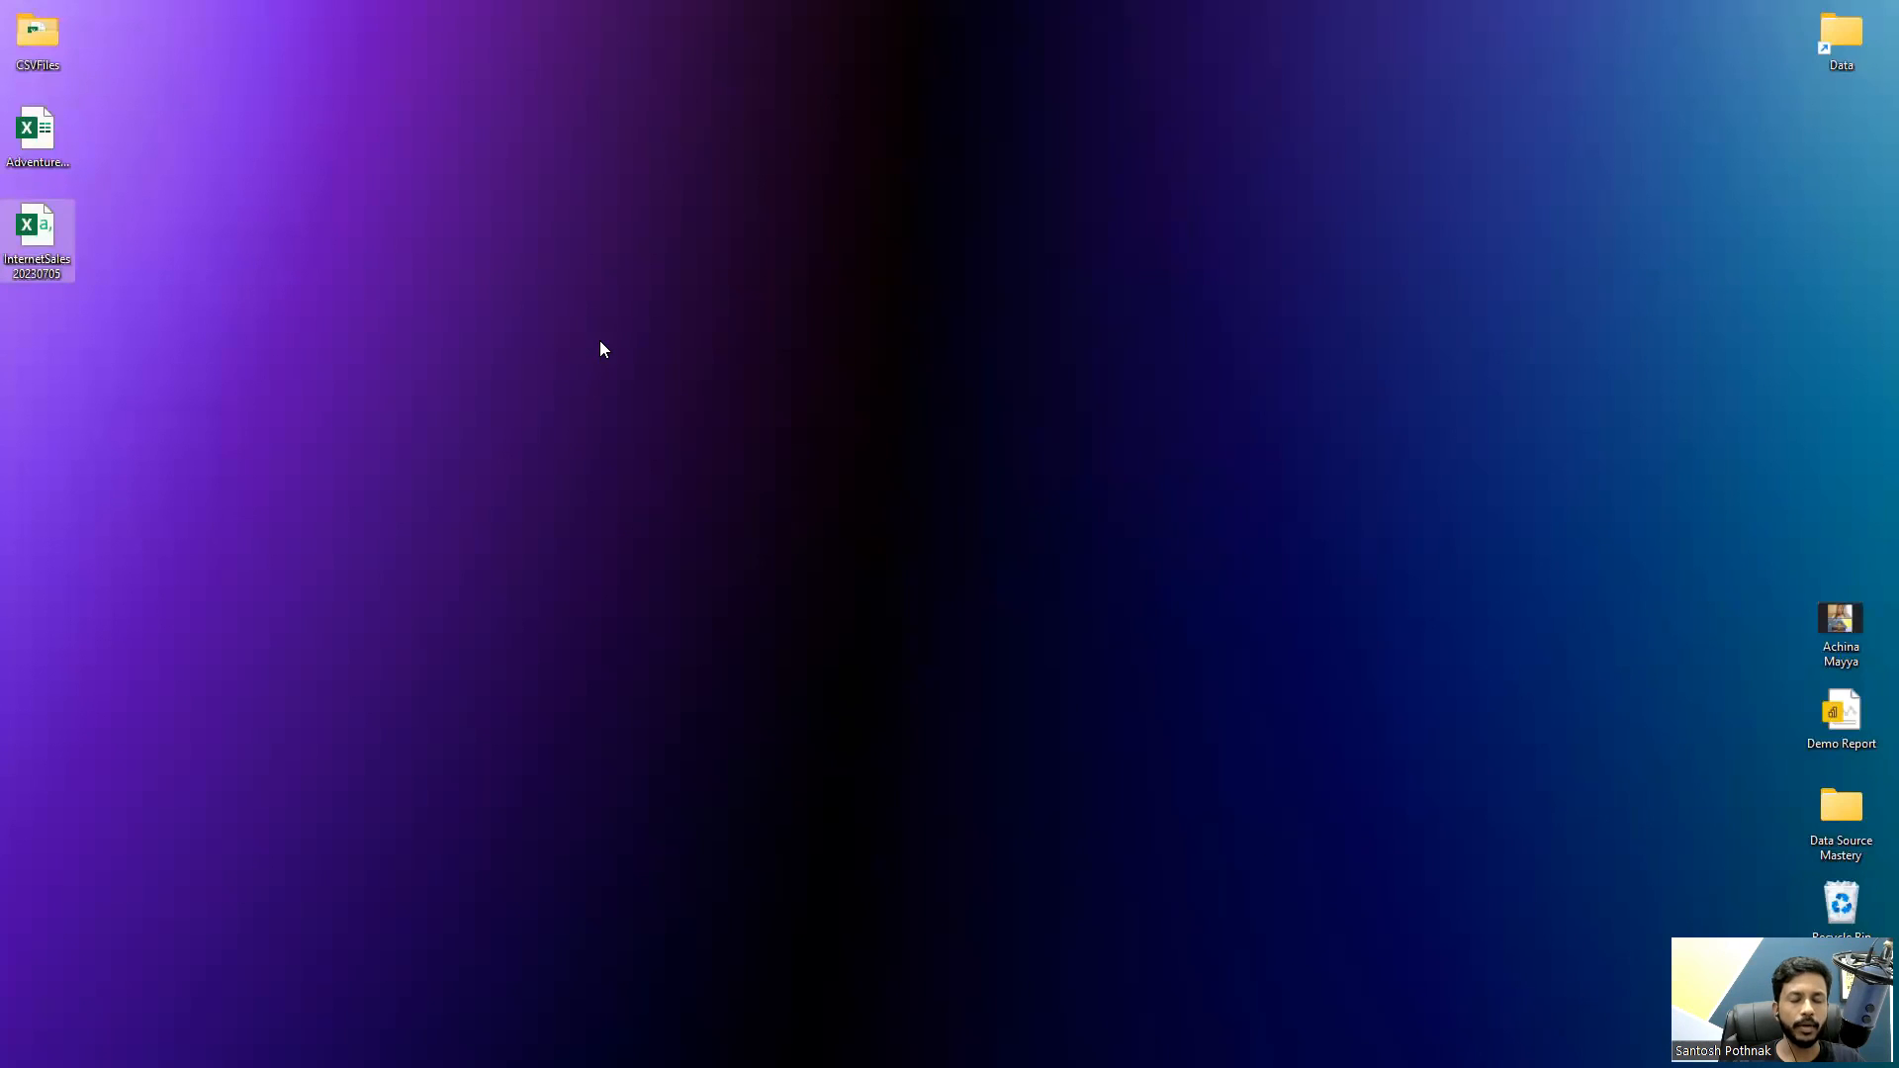
key("Return")
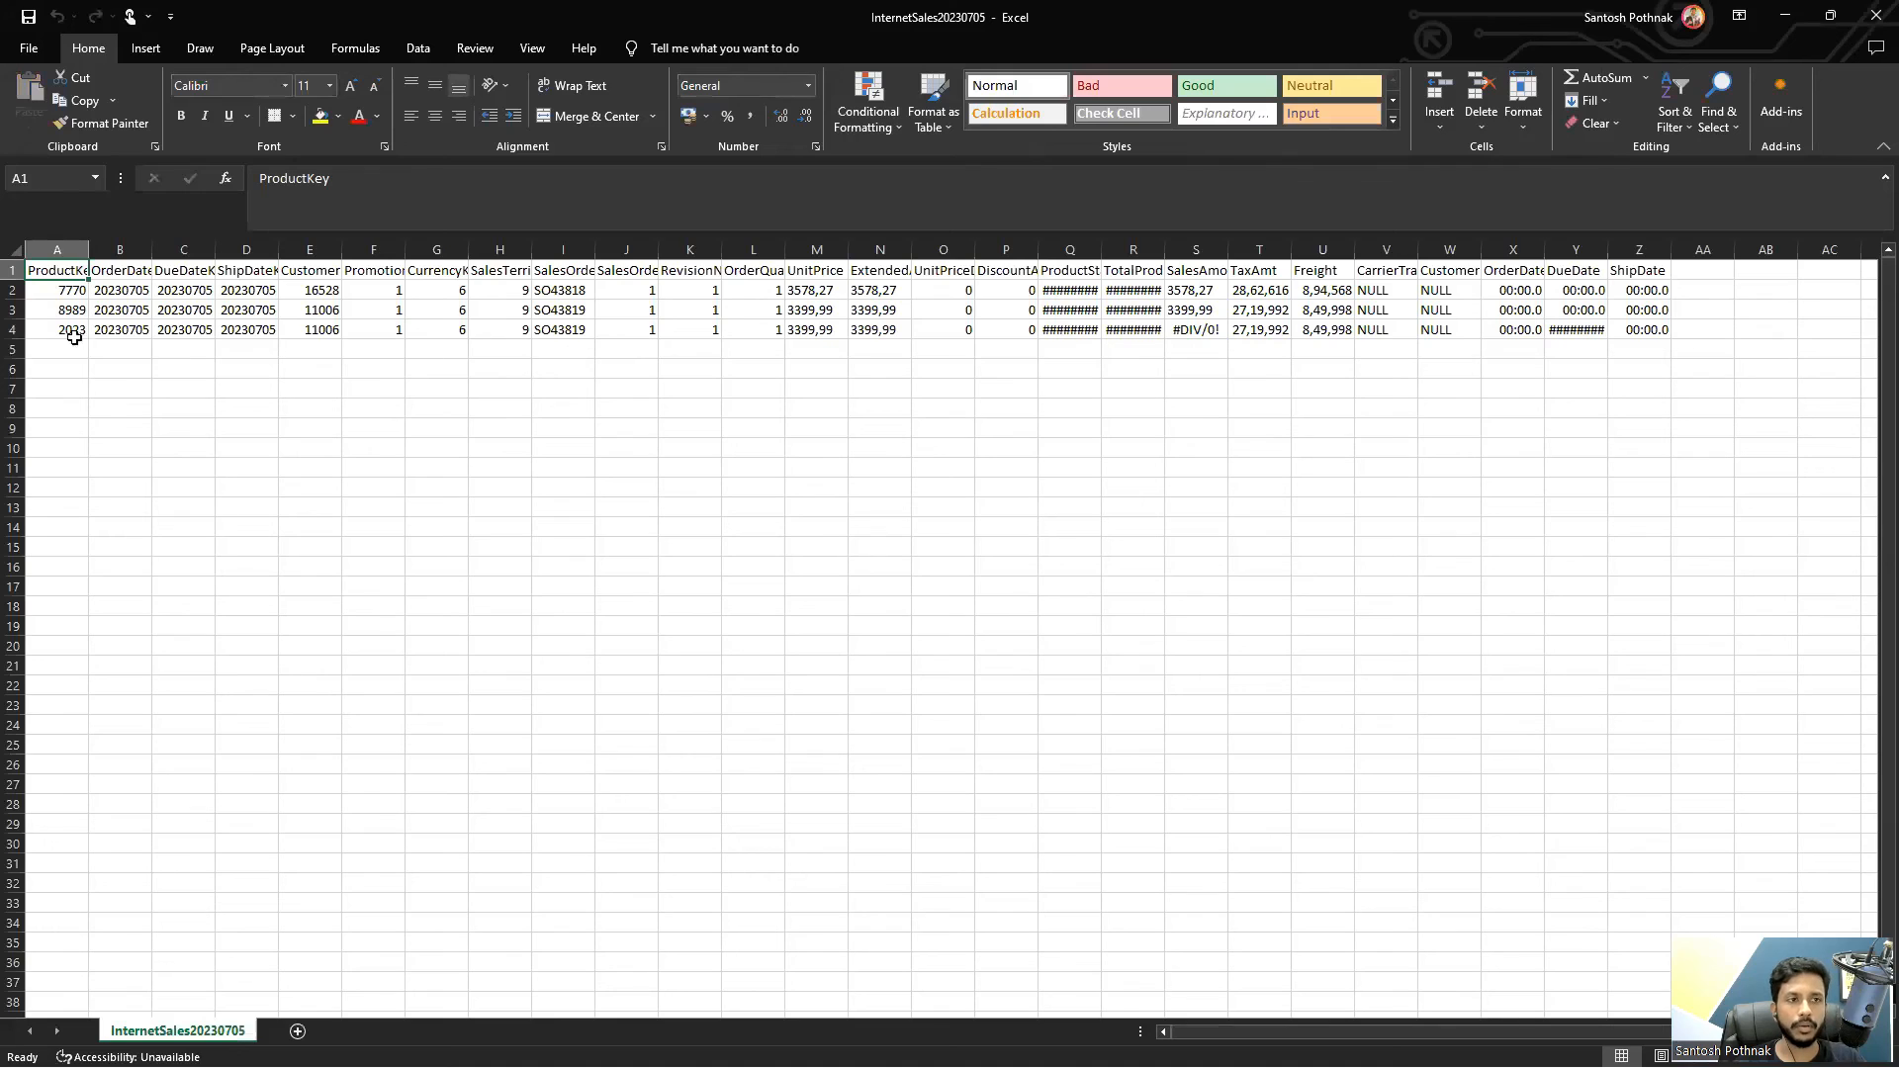
Copy data rows 2 to 4 and paste them at rows 6, 9 and 12, leaving row 5 blank.
left_click(45, 288)
left_click_drag(12, 291, 18, 325)
key("ctrl+c")
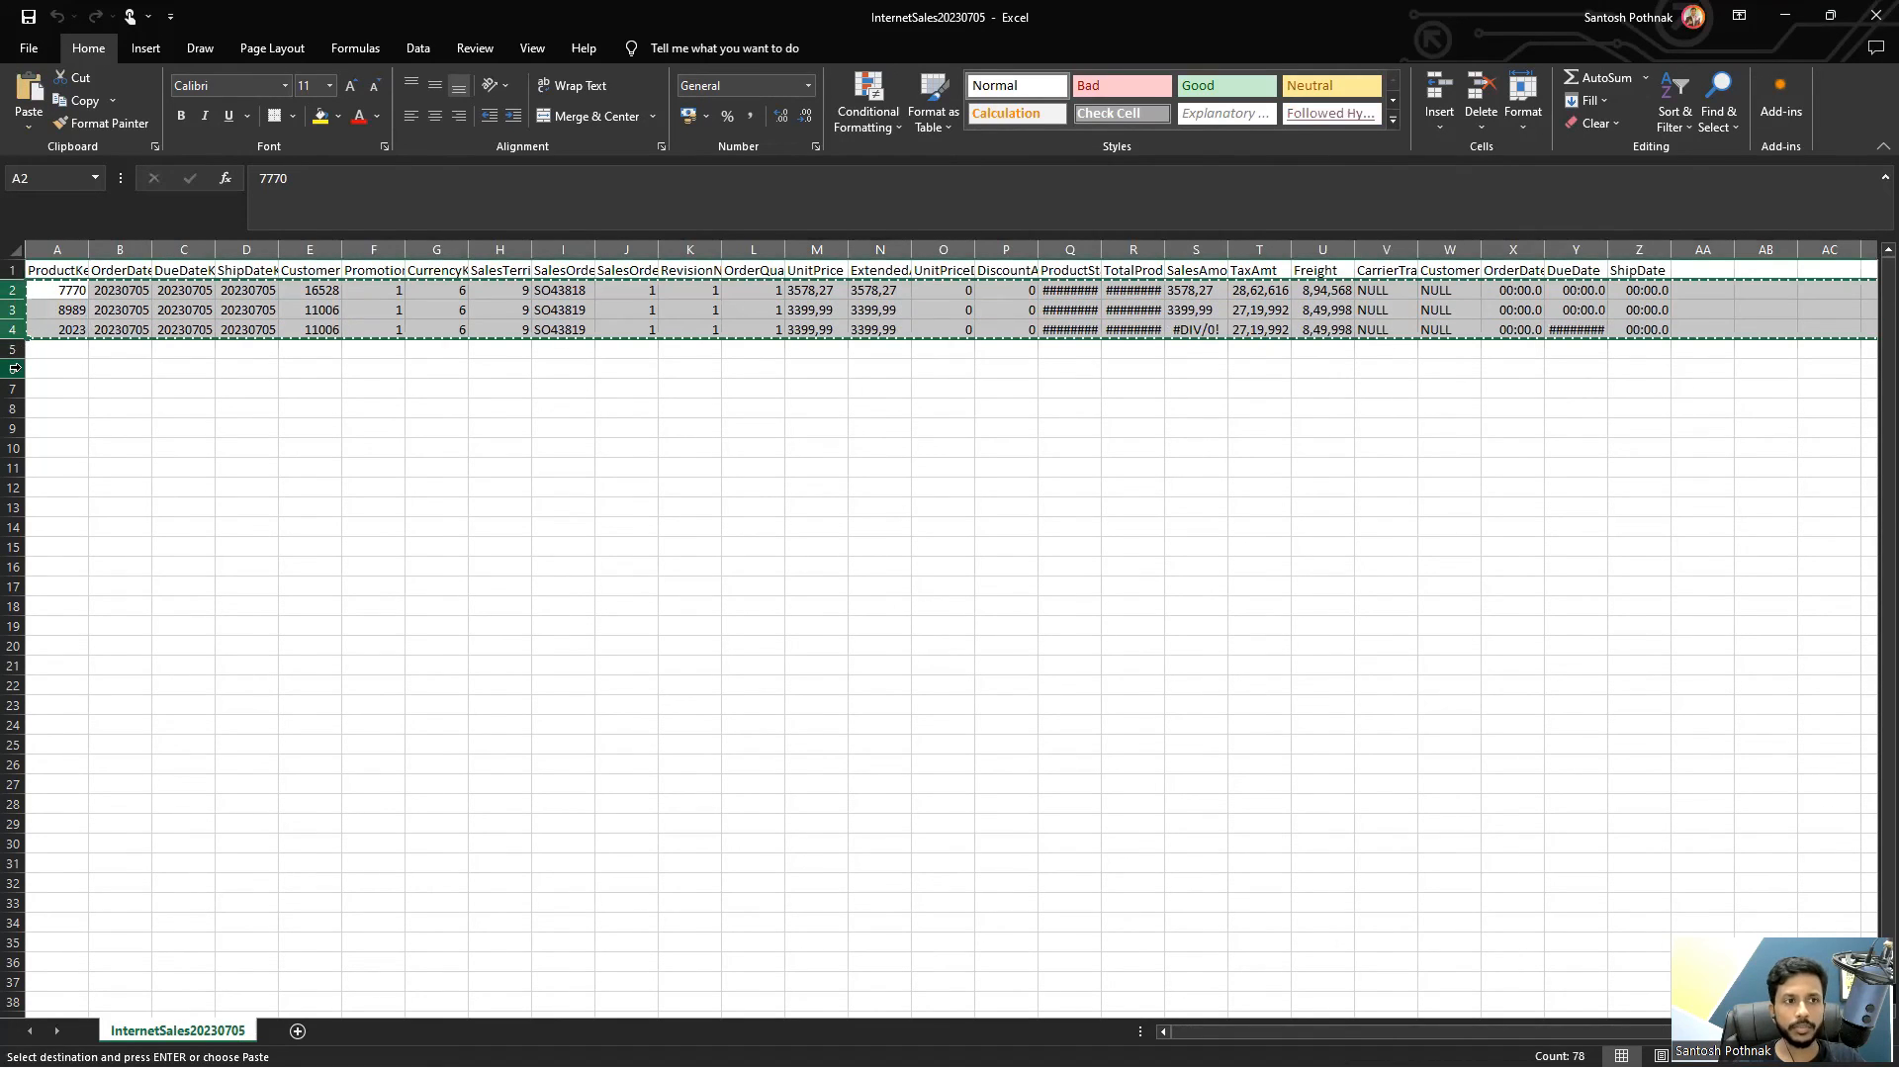
left_click(13, 369)
key("ctrl+v")
left_click(221, 425)
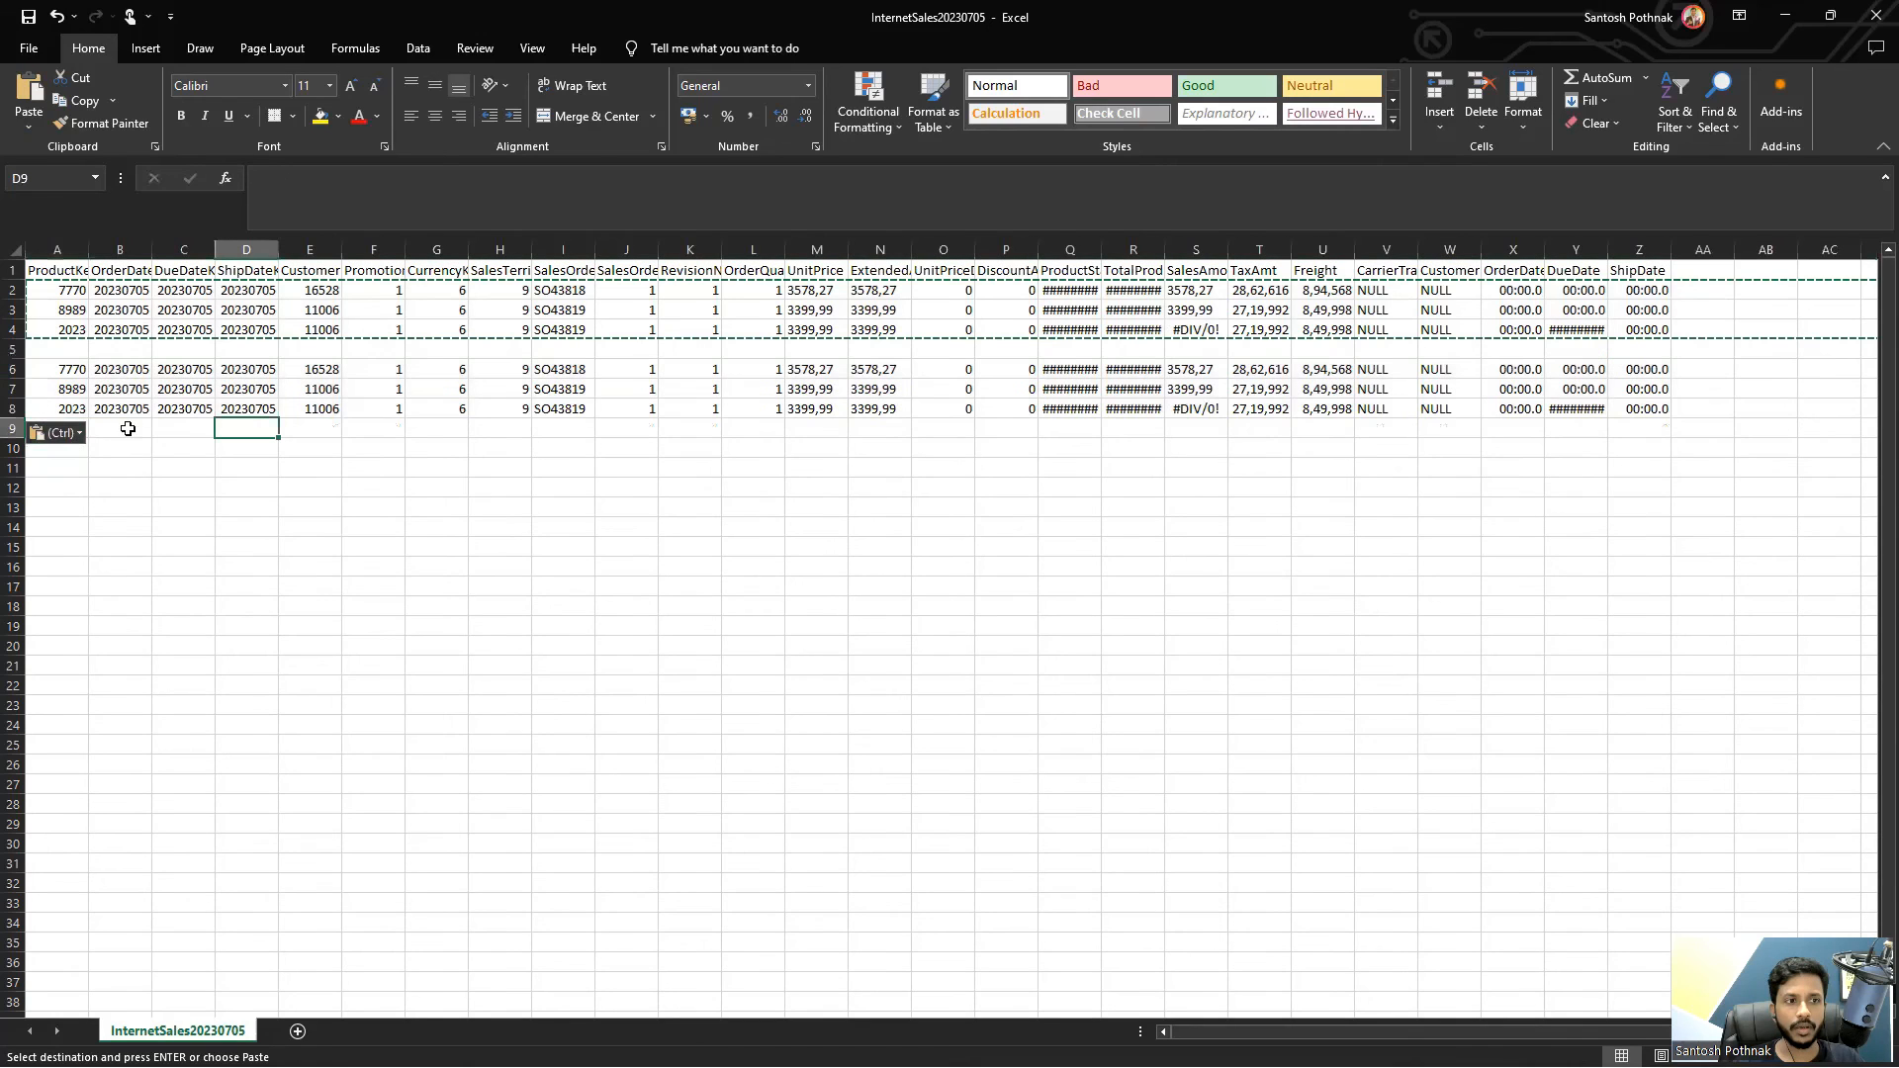
left_click(15, 428)
key("ctrl+v")
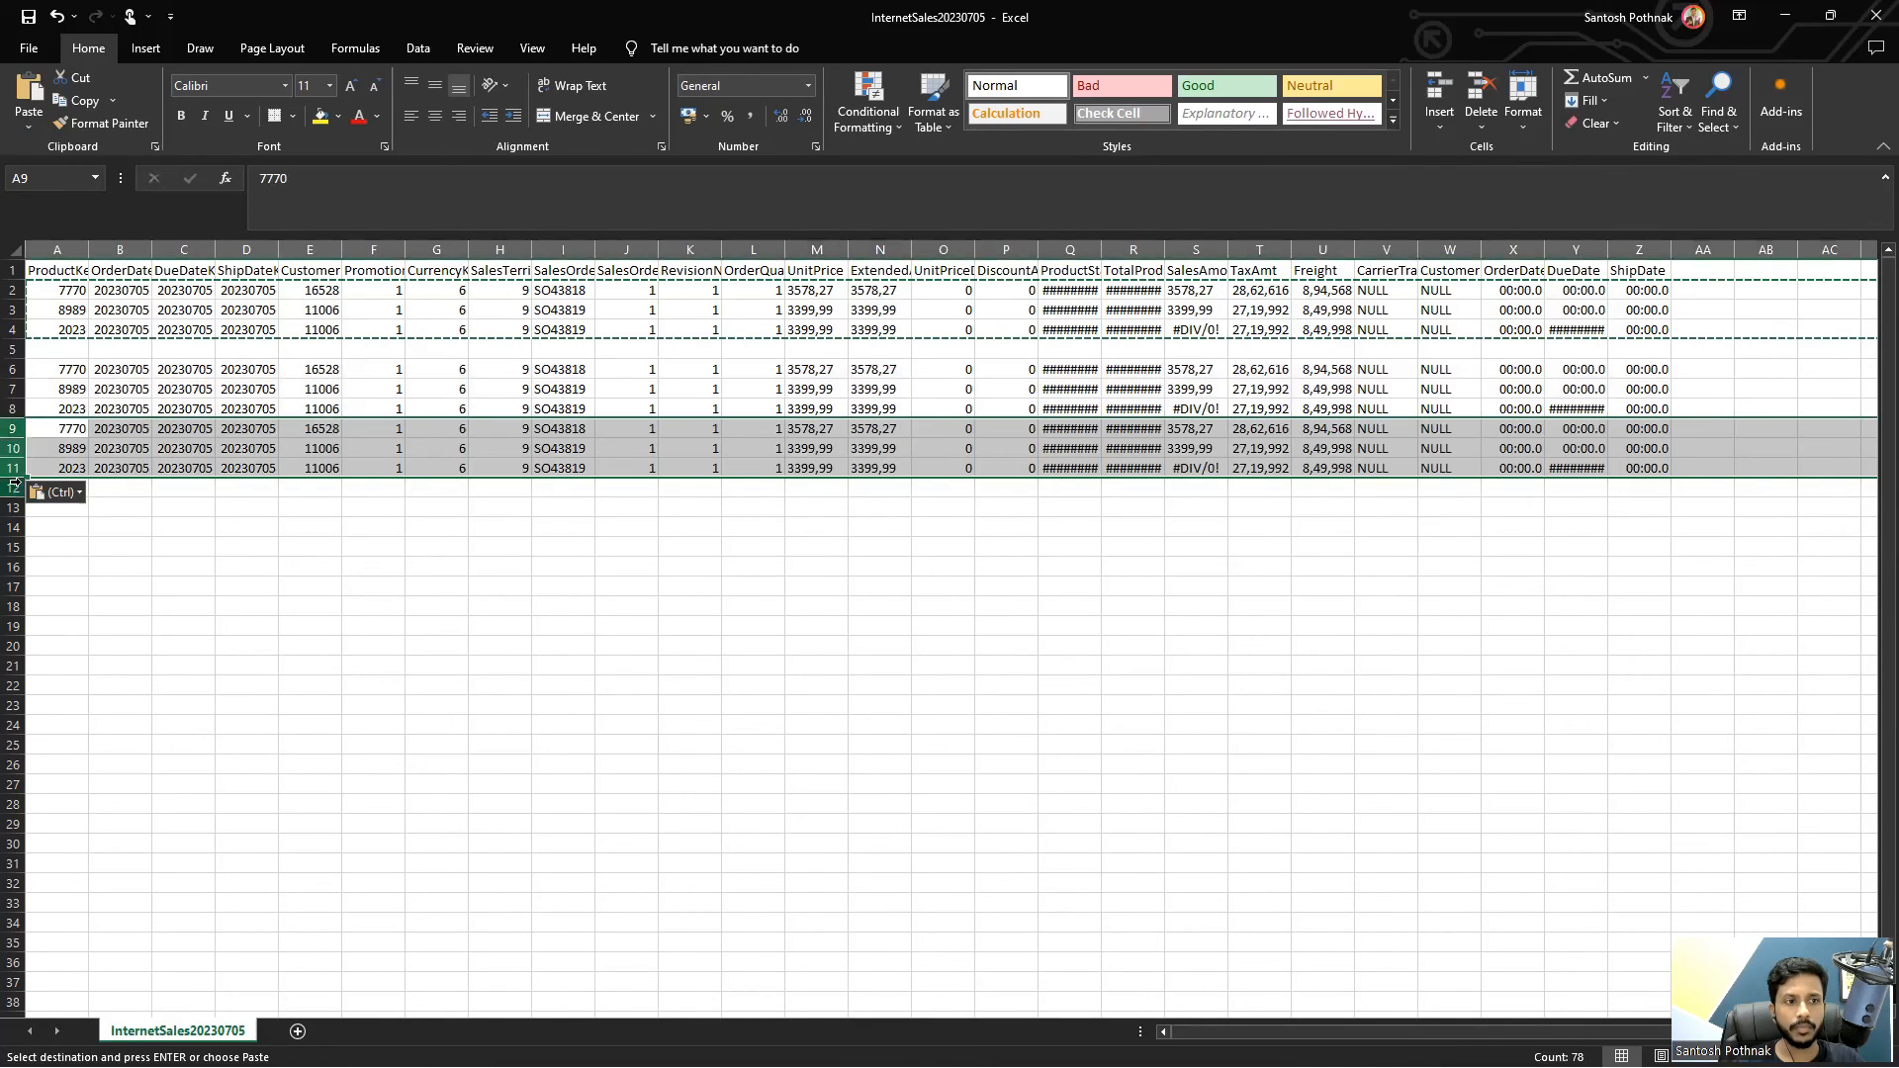
left_click(15, 487)
key("ctrl+v")
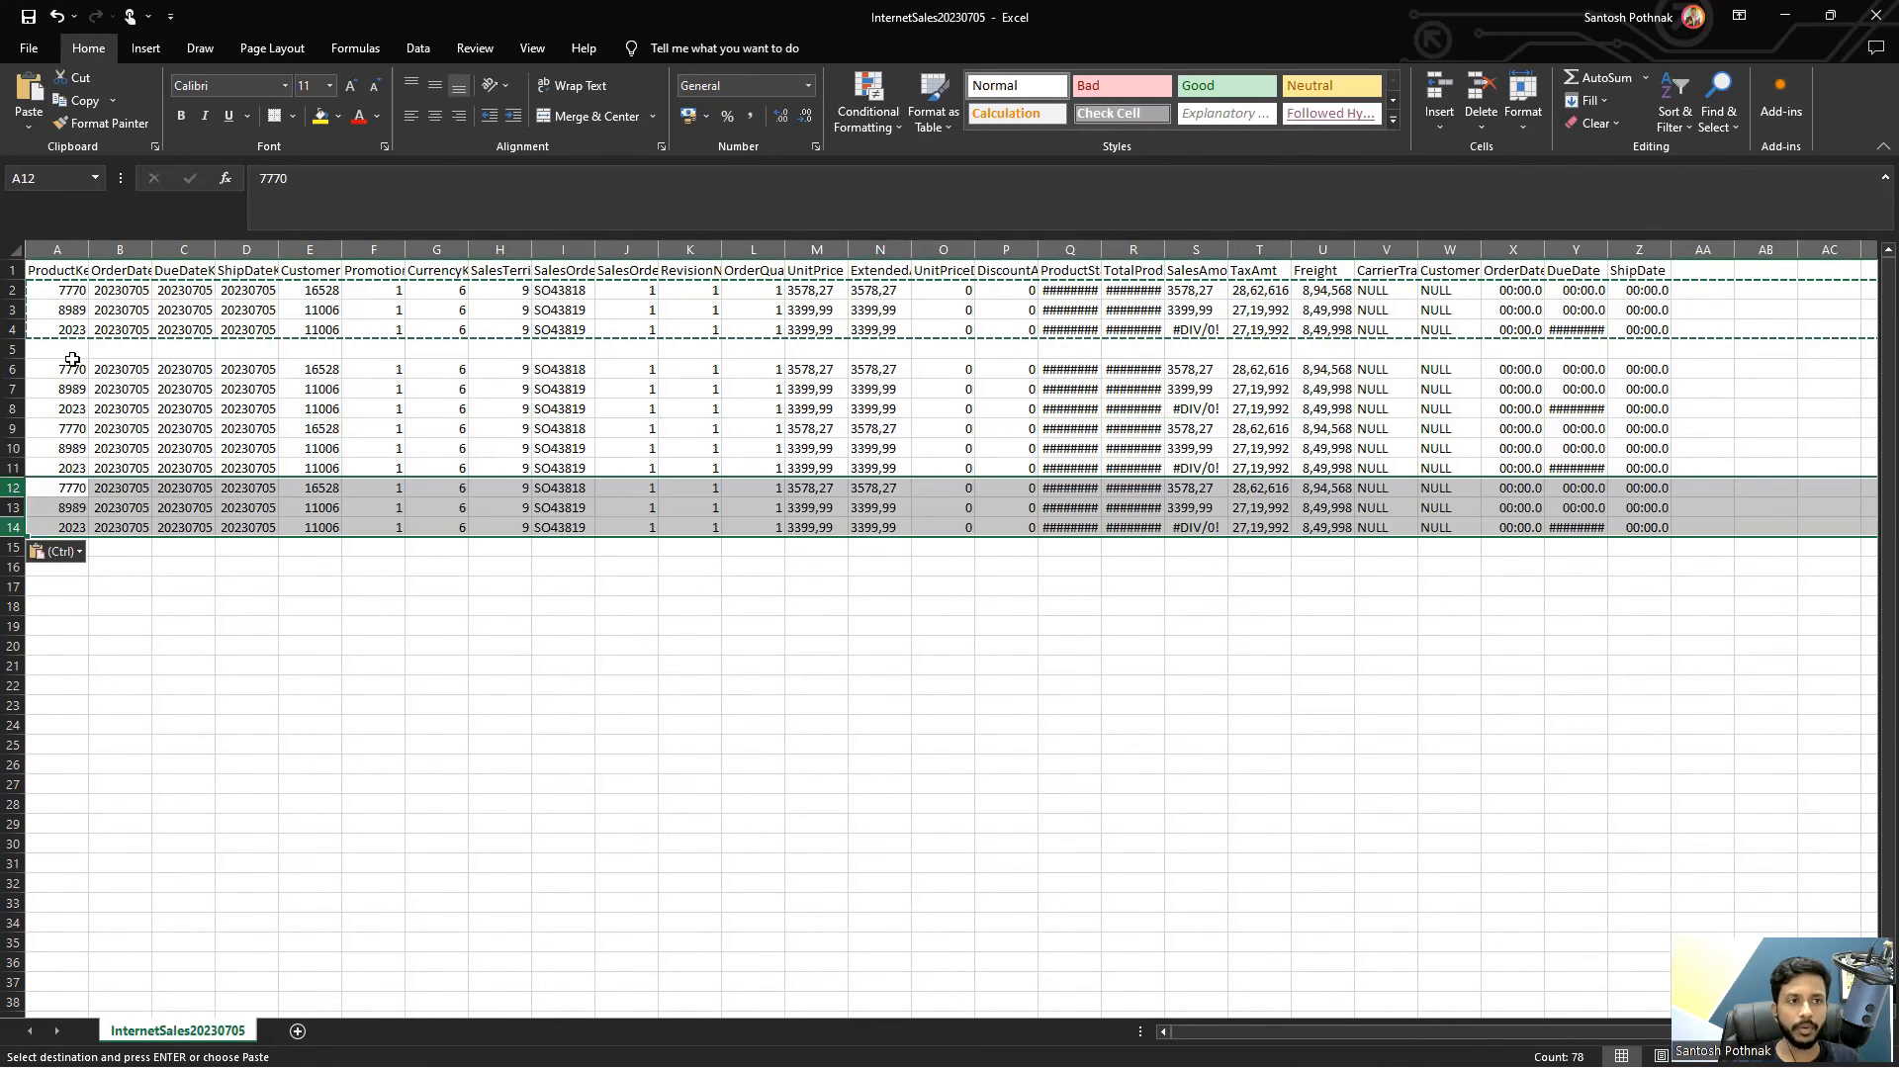
Clear the copy selection, then save and close the CSV workbook to return to Power Query Editor.
key("Escape")
left_click(14, 348)
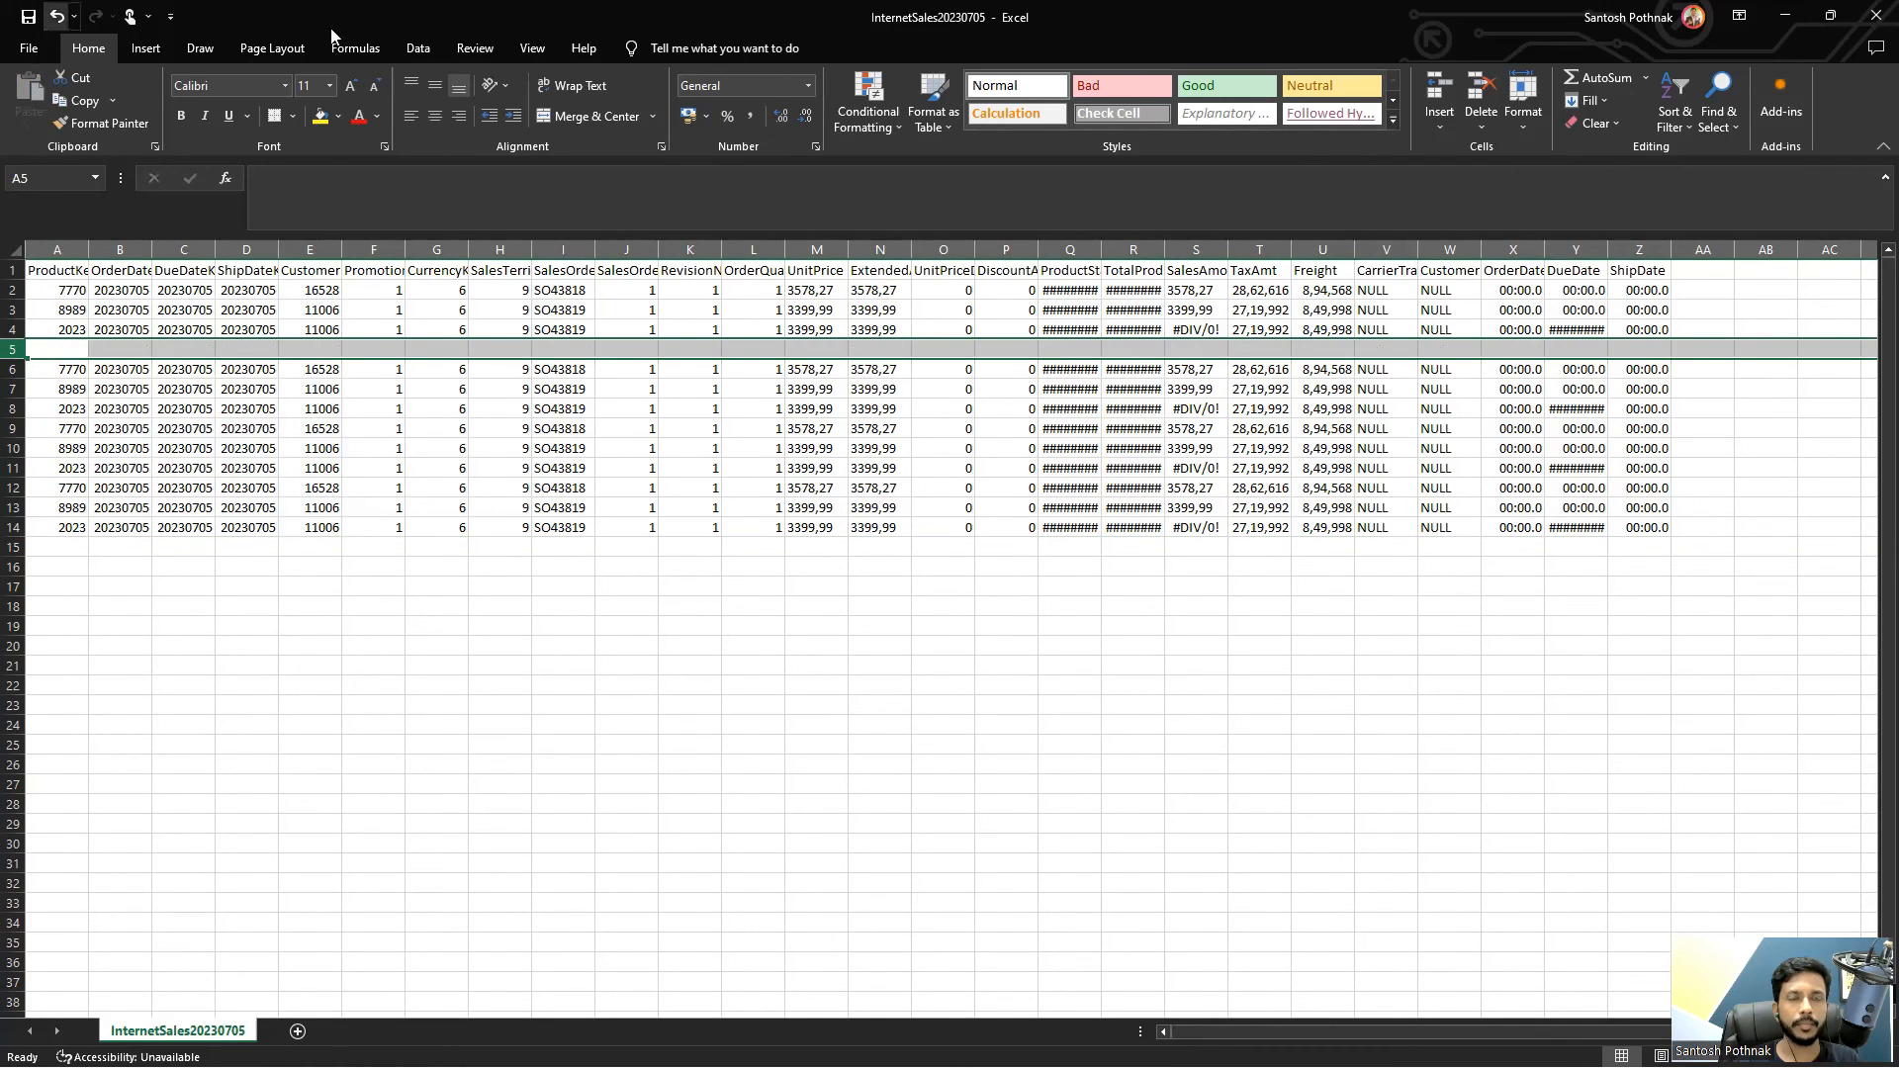
left_click(1872, 13)
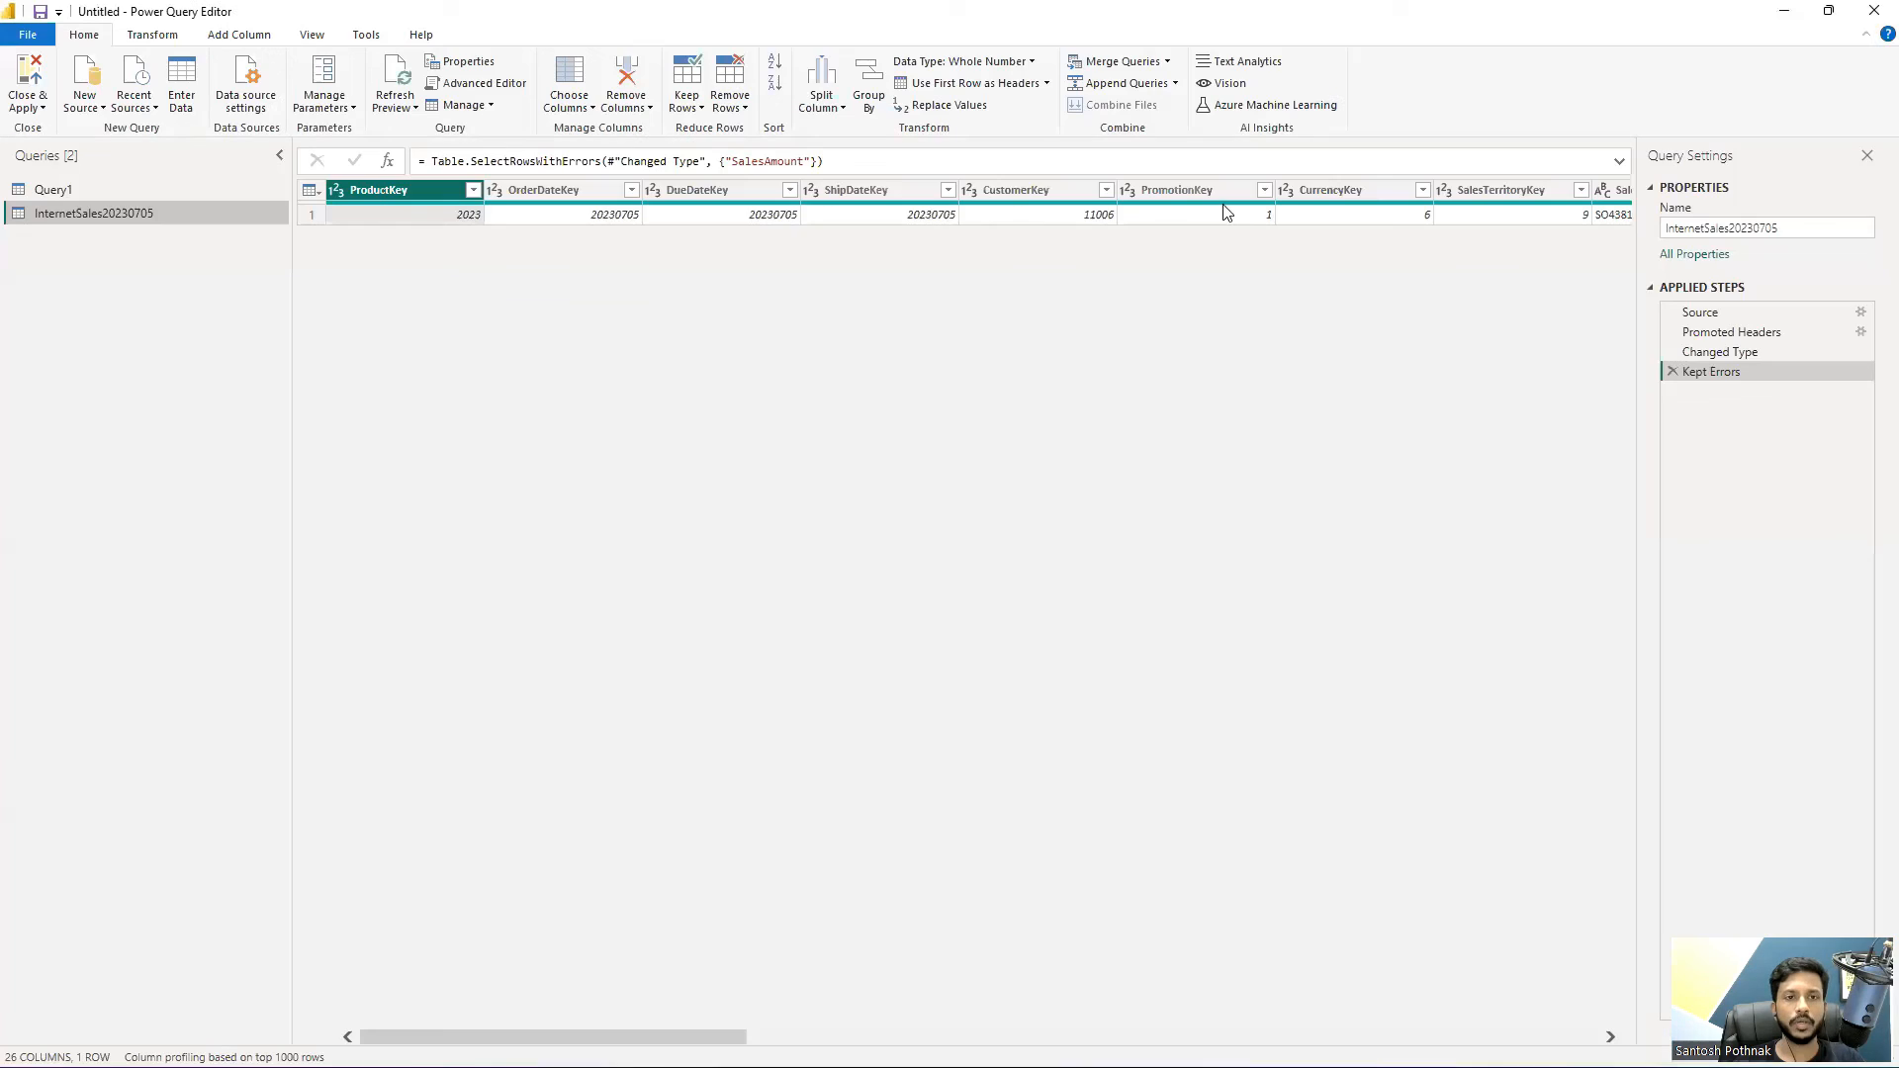
Delete the Kept Errors step from InternetSales20230705 and refresh the query's preview.
left_click(1671, 371)
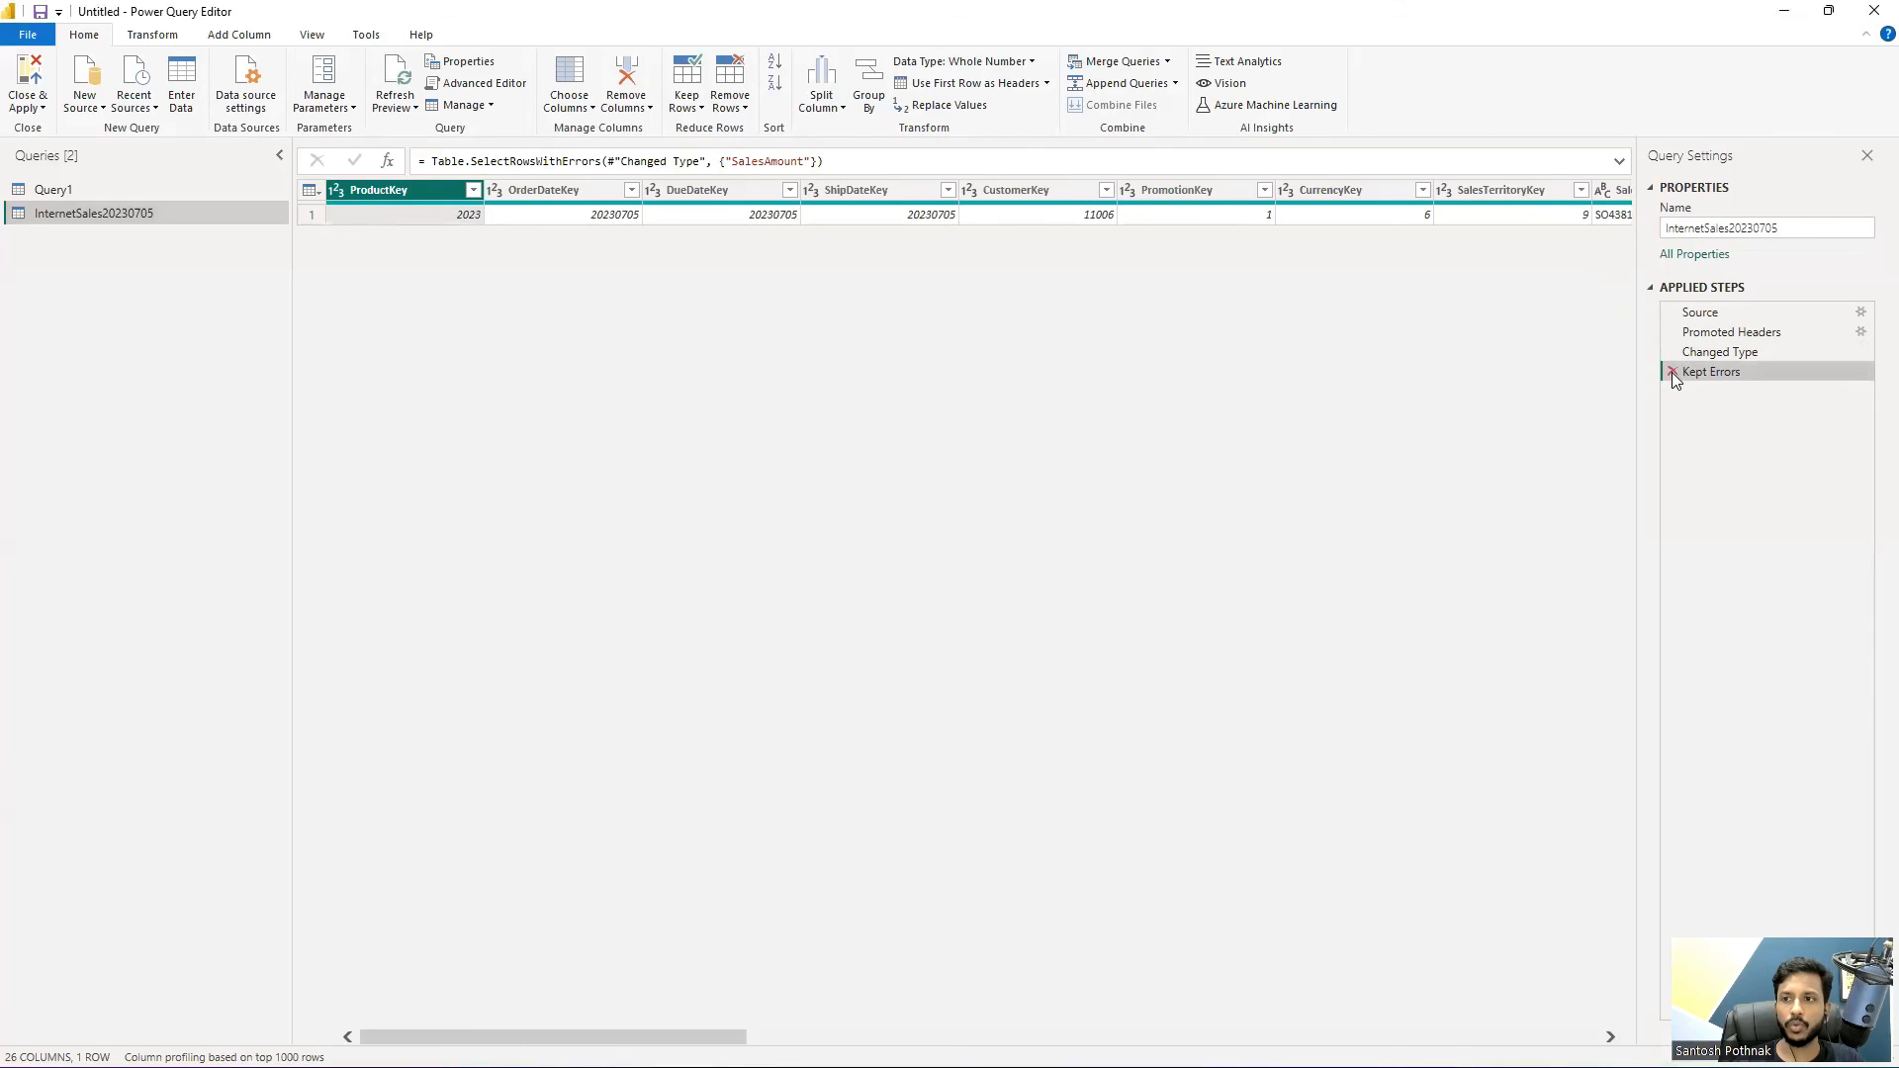
left_click(395, 78)
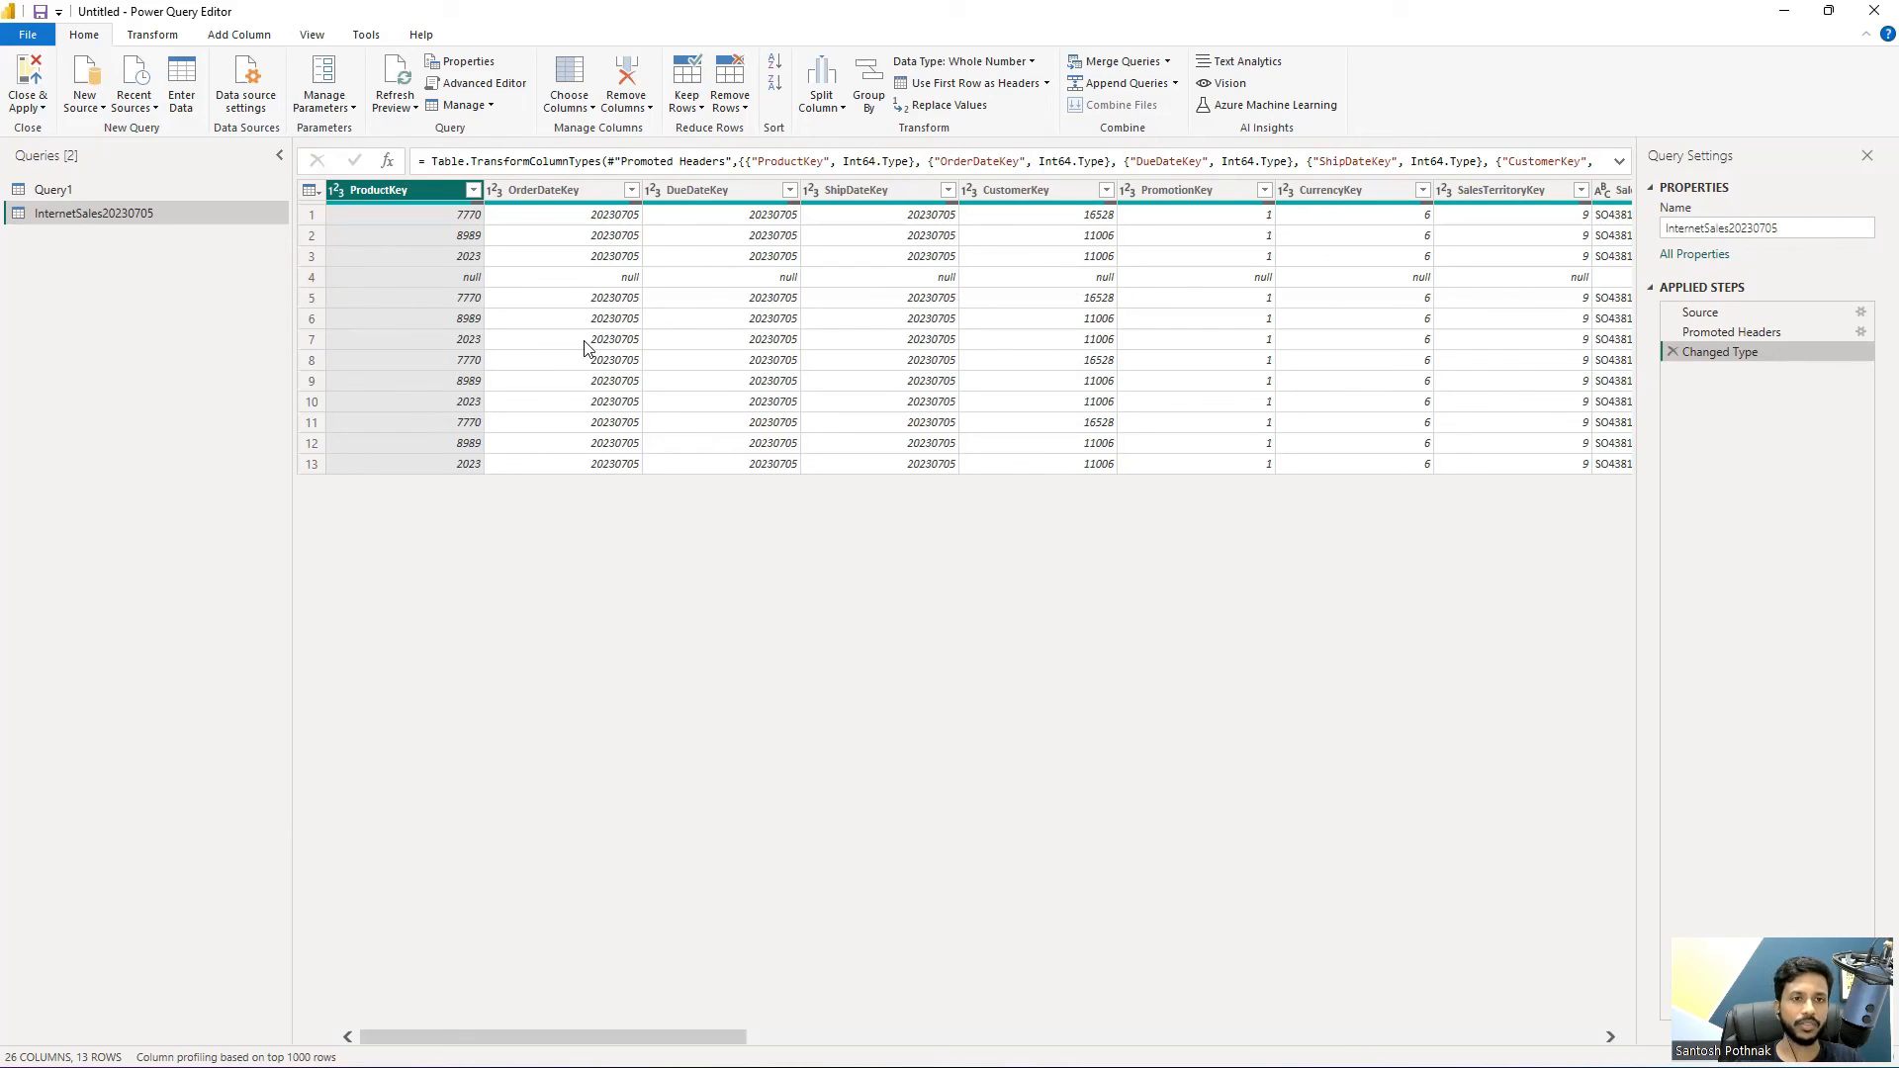
Remove the blank rows from the InternetSales20230705 query.
left_click(728, 107)
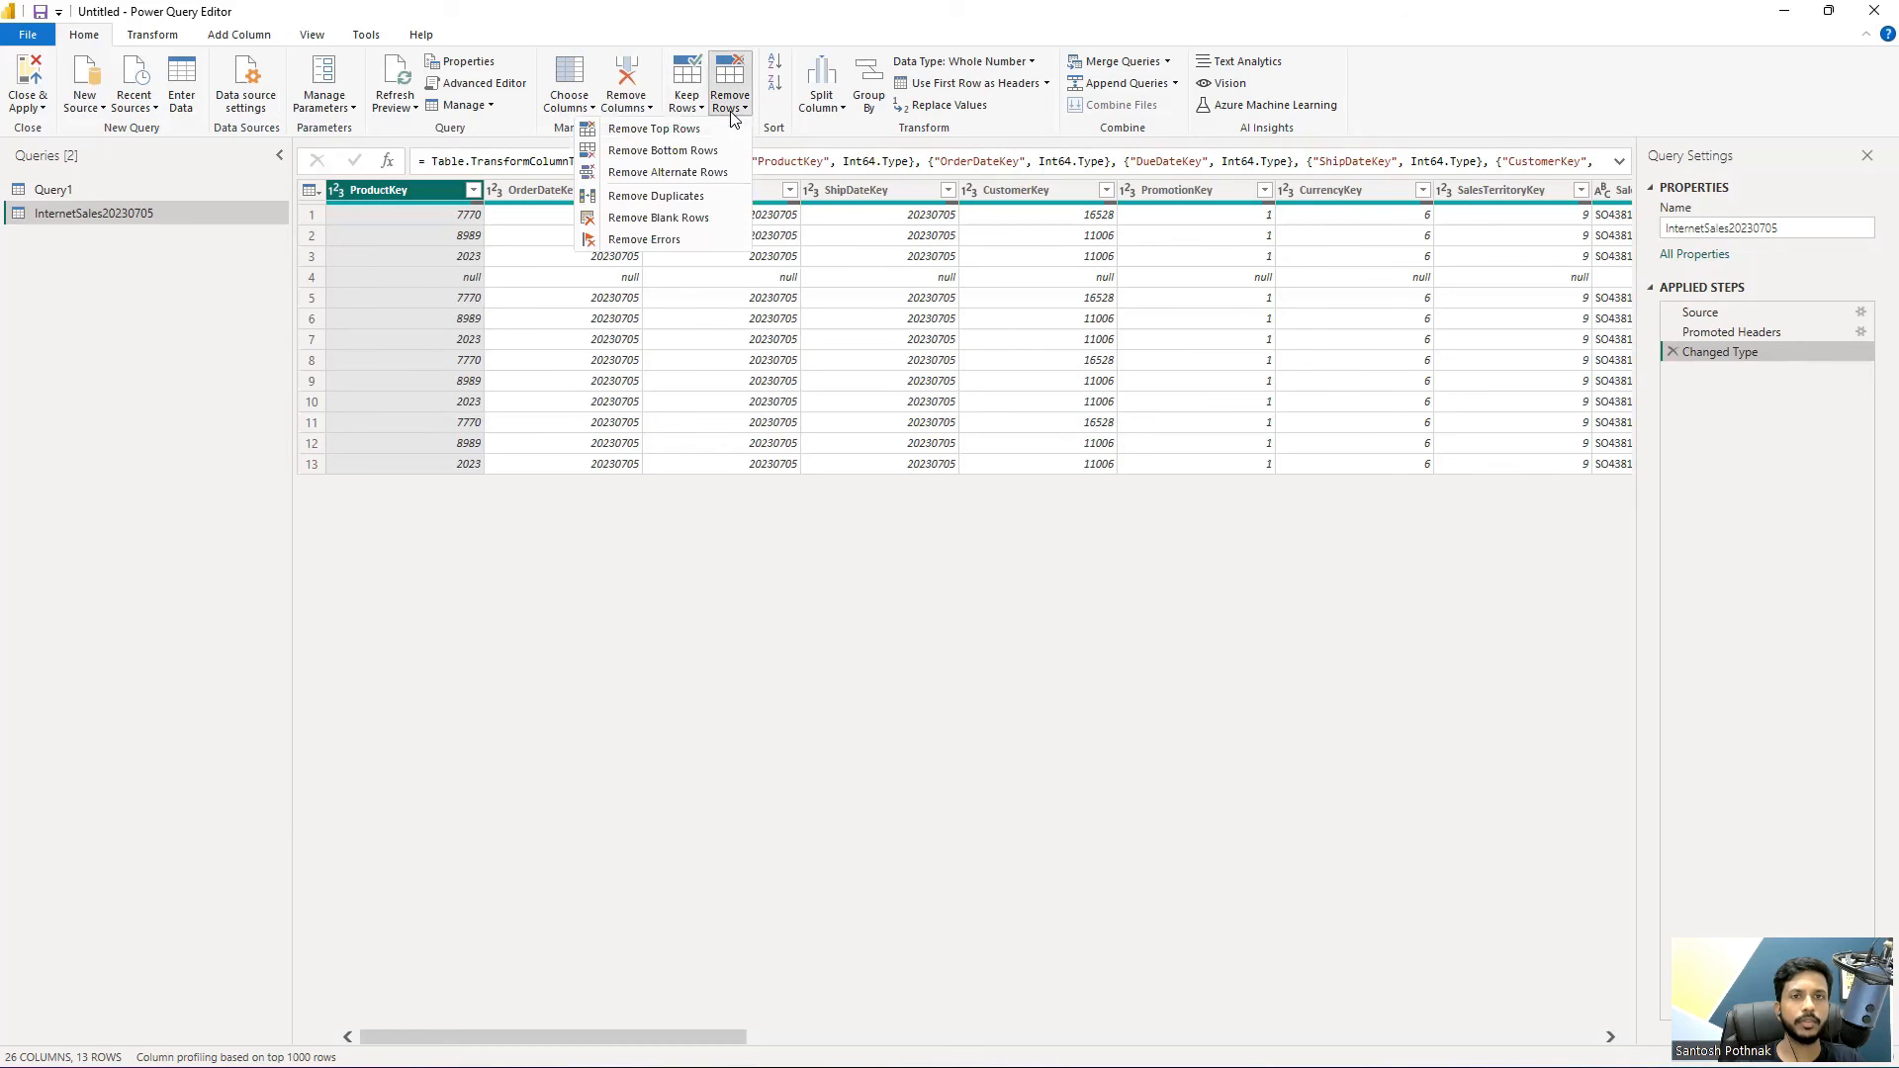
left_click(698, 219)
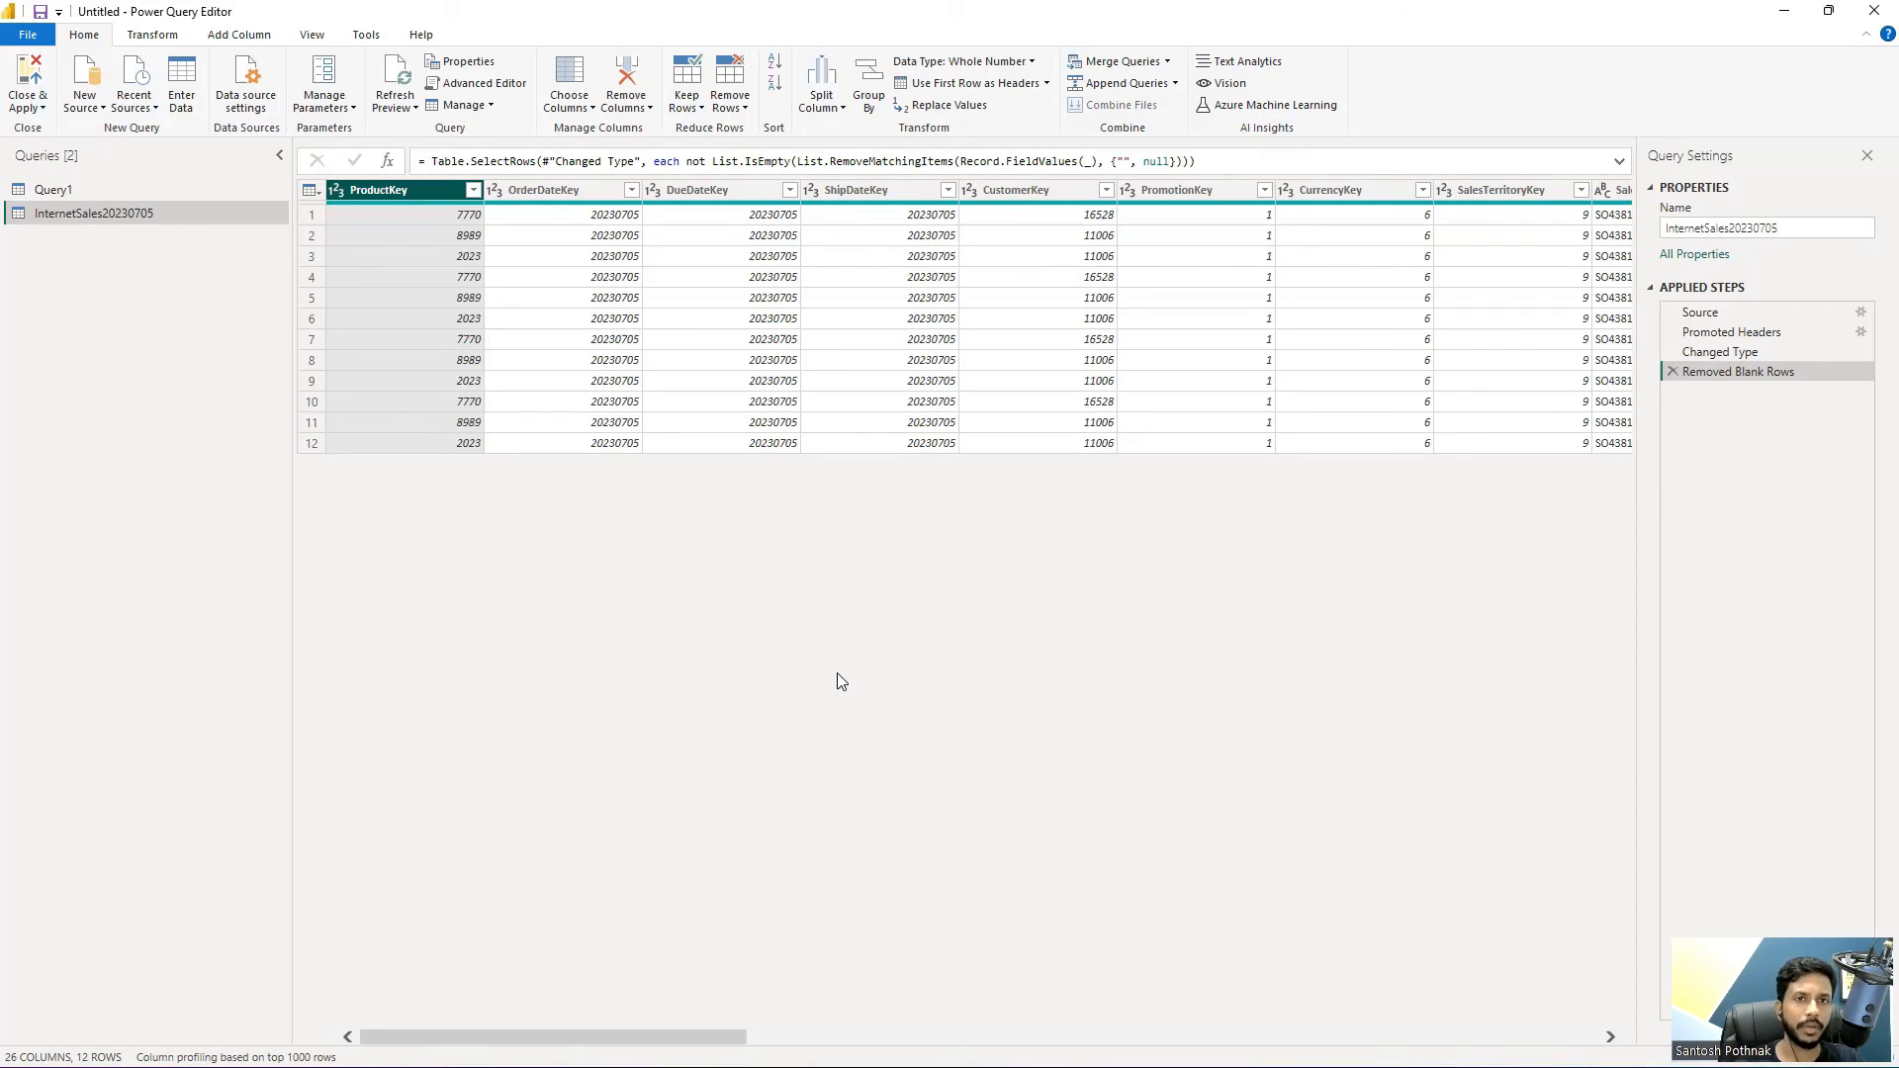
Remove the rows with errors in the SalesAmount column of InternetSales20230705, and delete the resulting Removed Errors step.
left_click(737, 116)
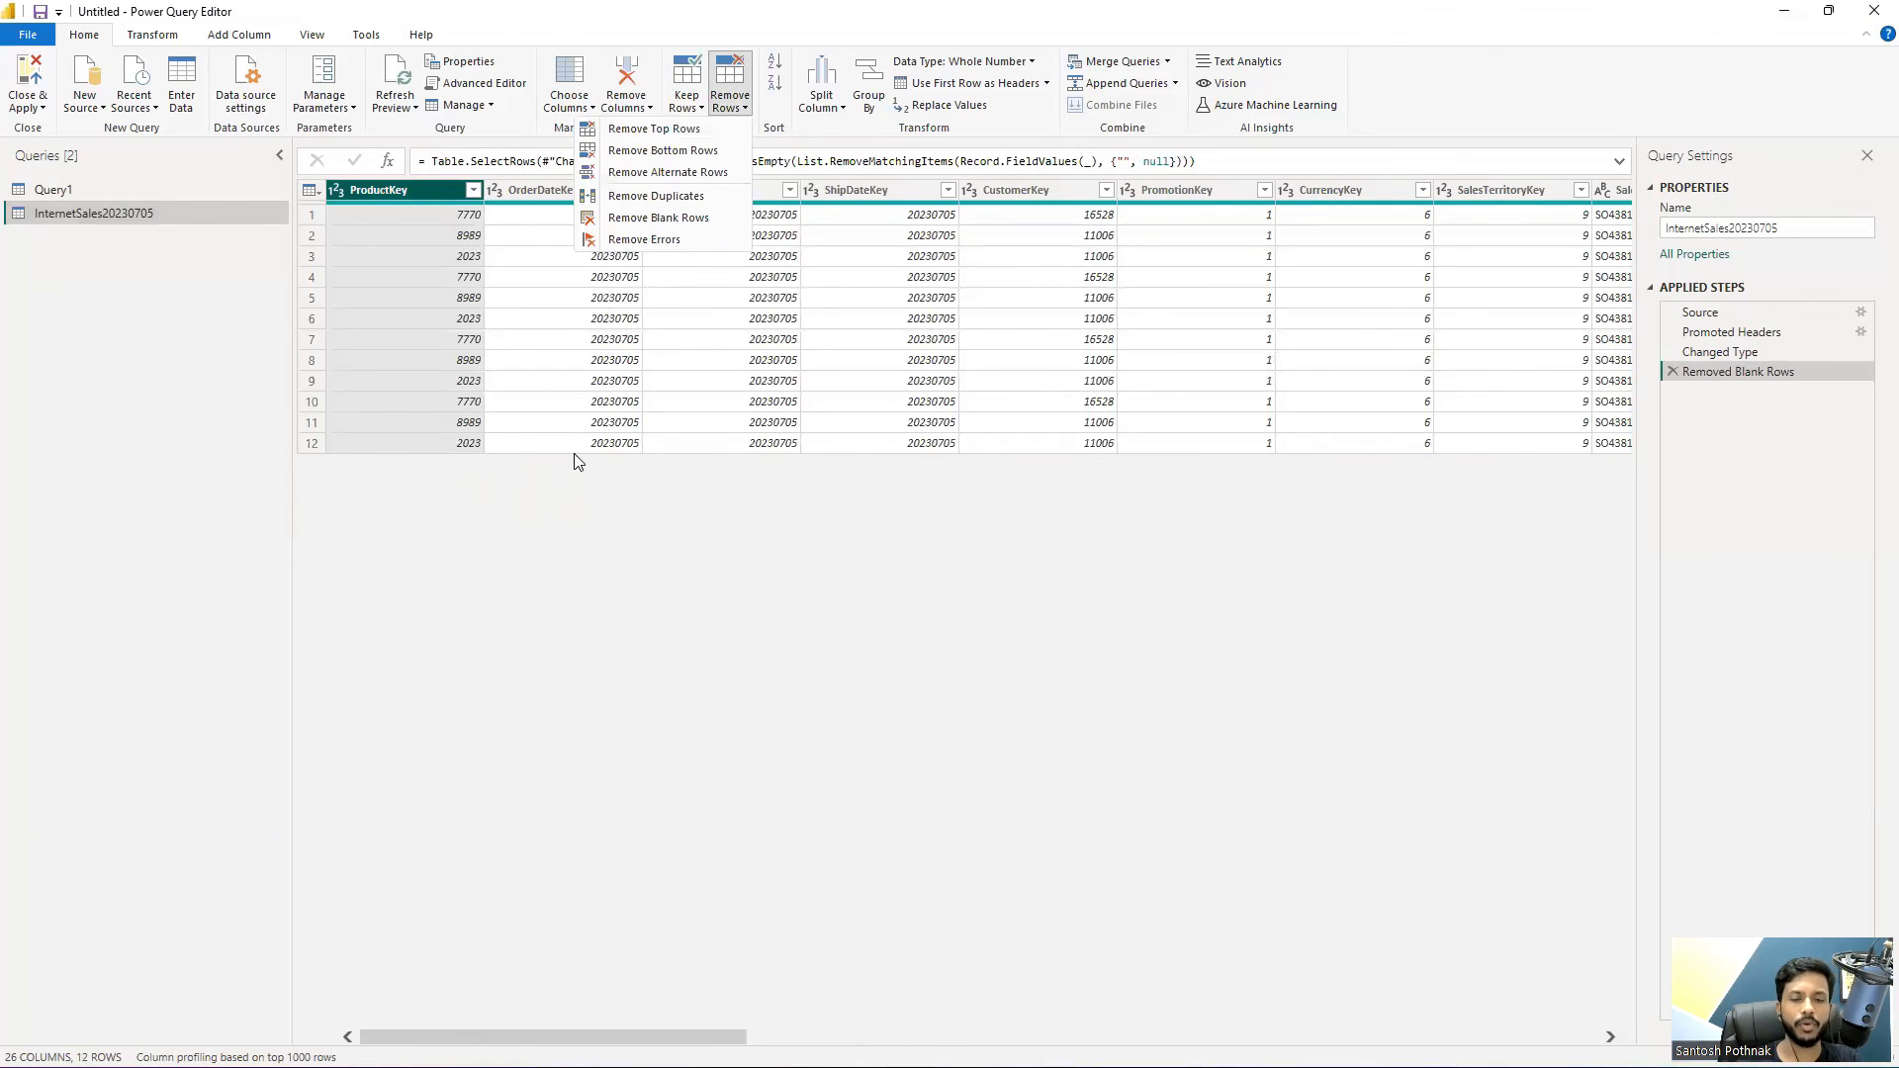
left_click(683, 1020)
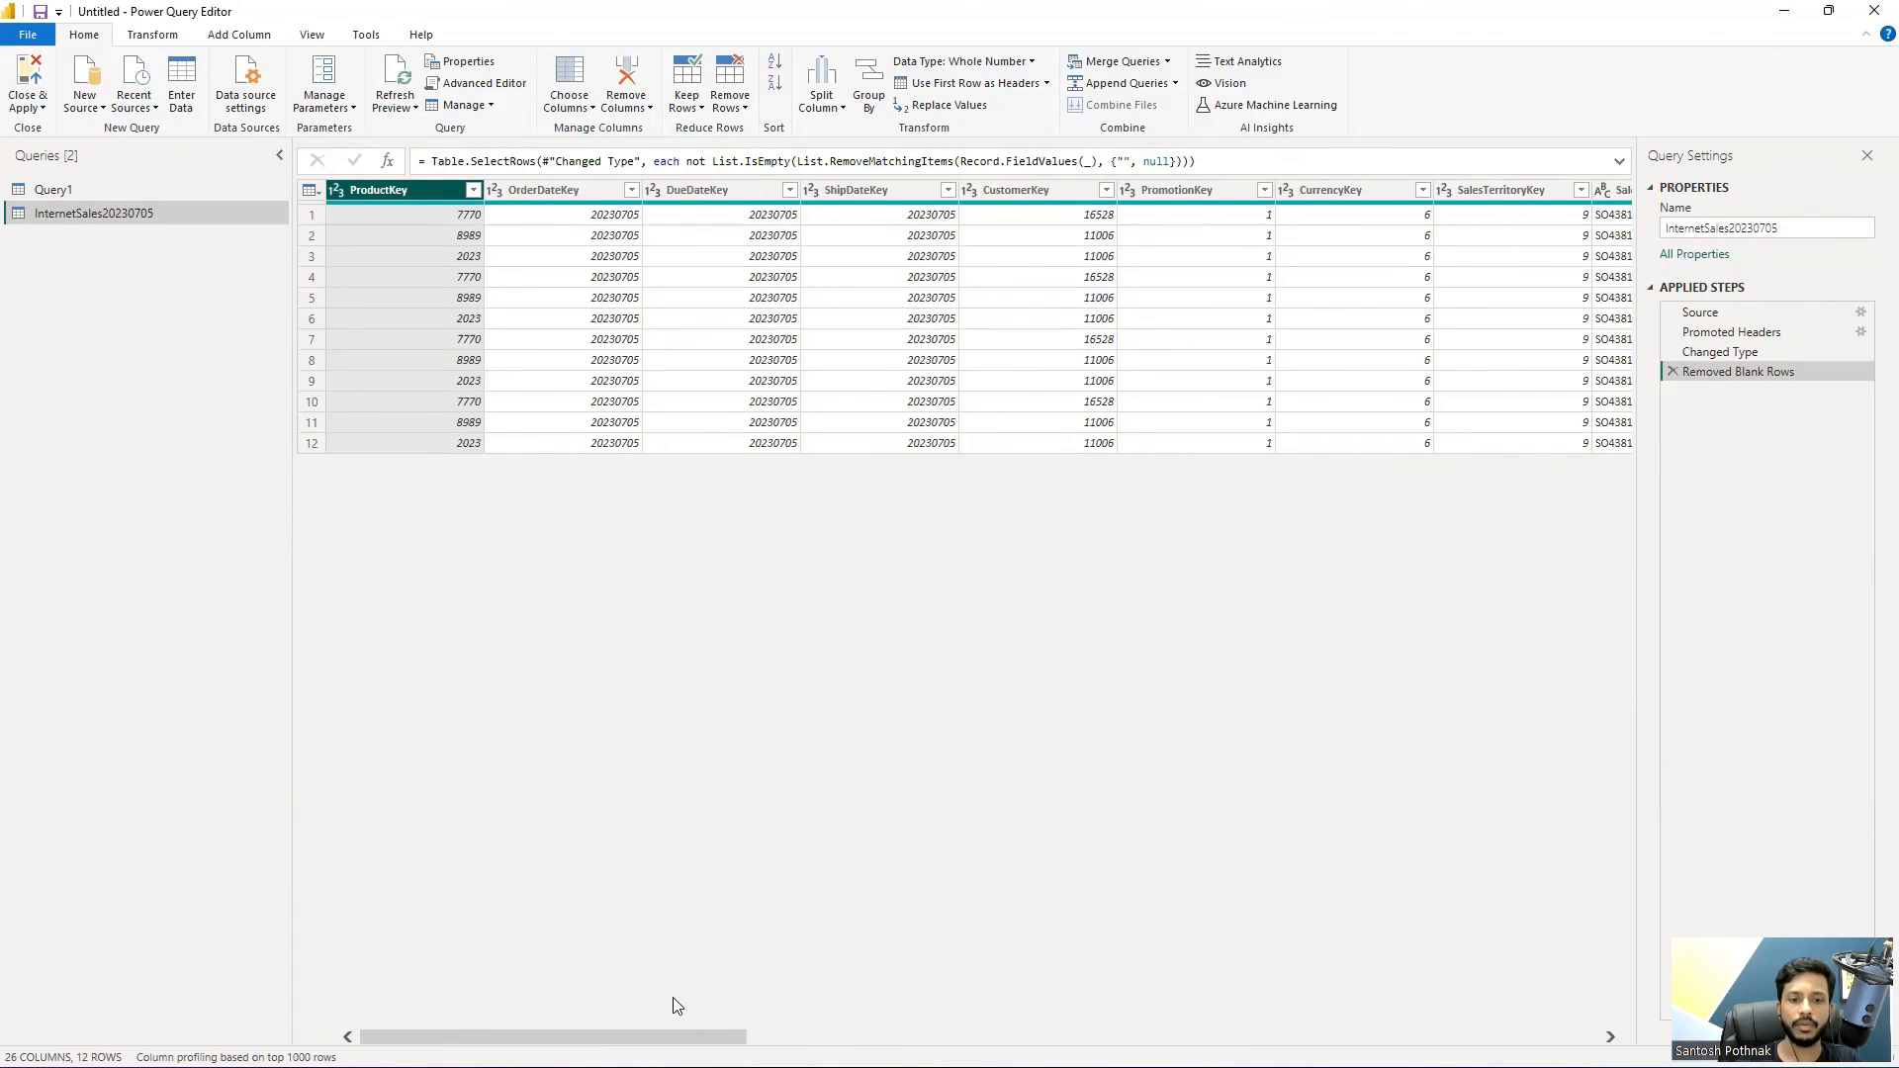
left_click_drag(627, 1033, 1258, 1019)
left_click(1132, 193)
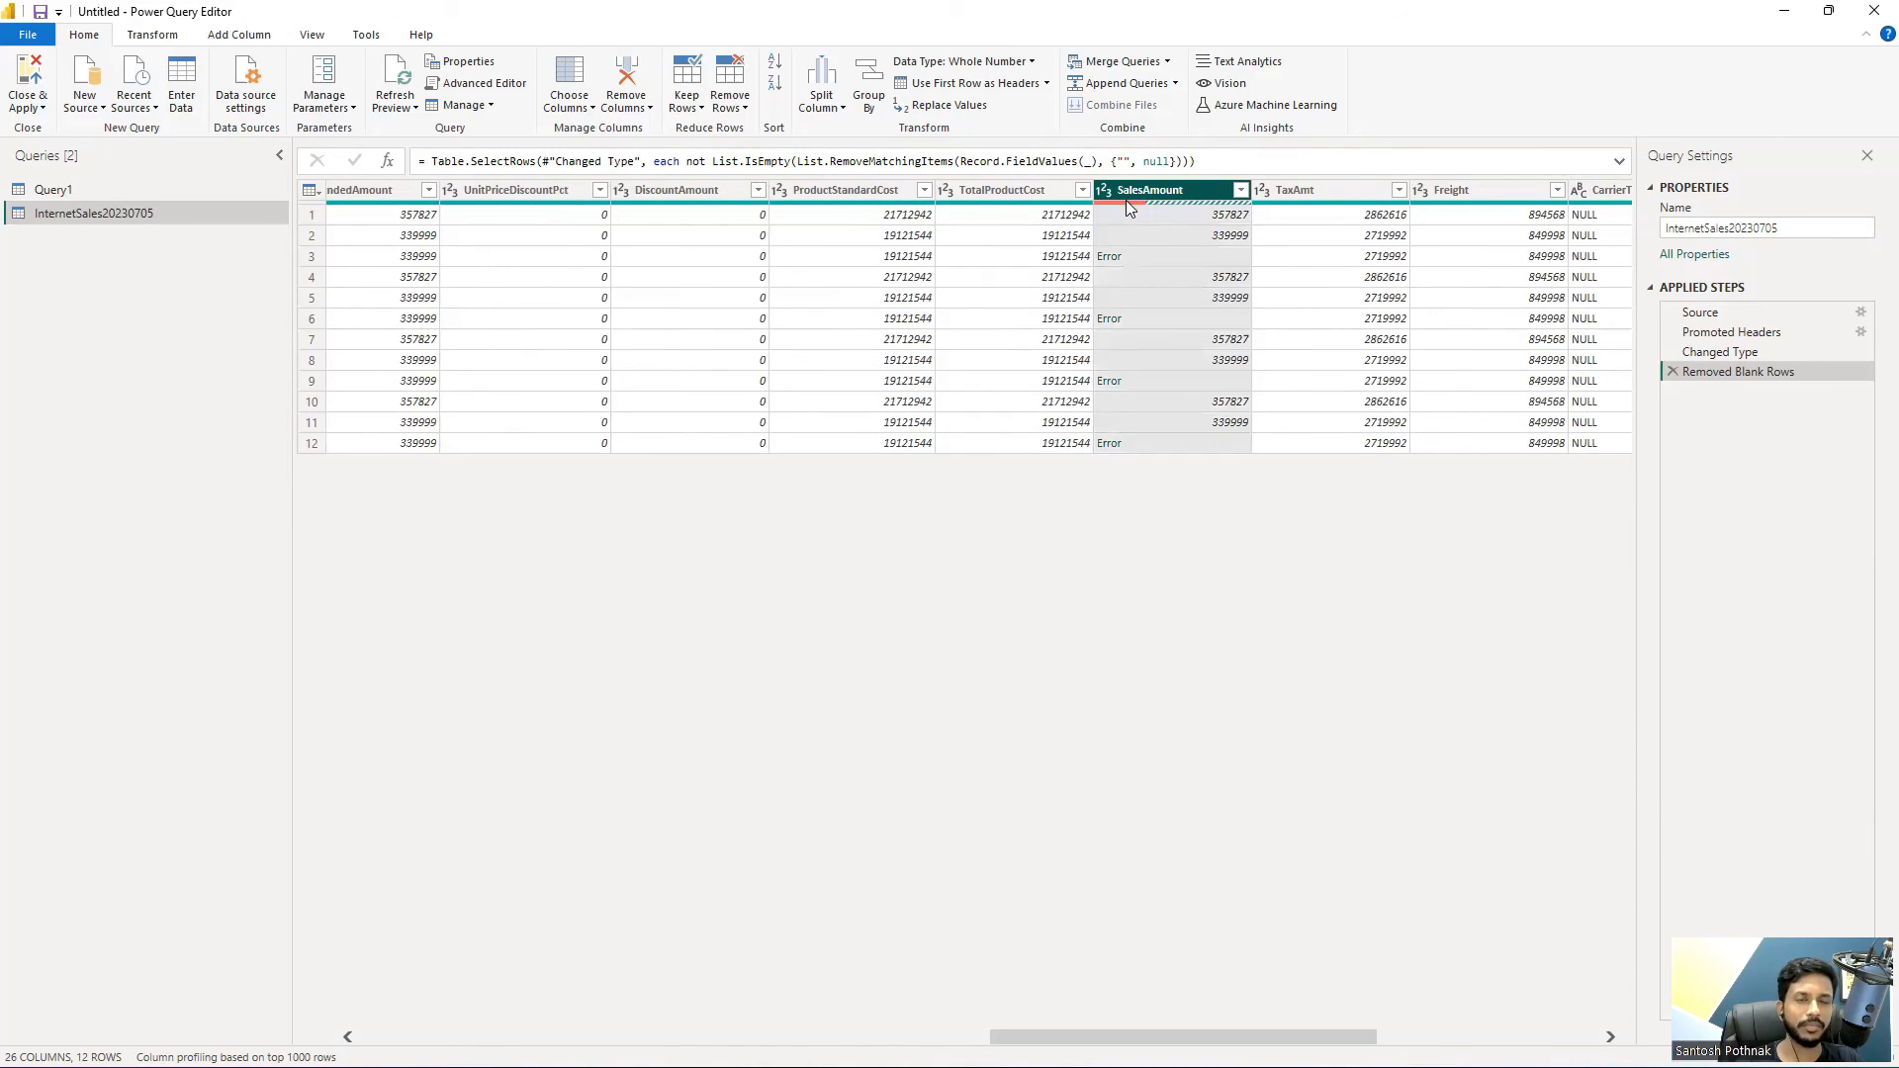
left_click(730, 99)
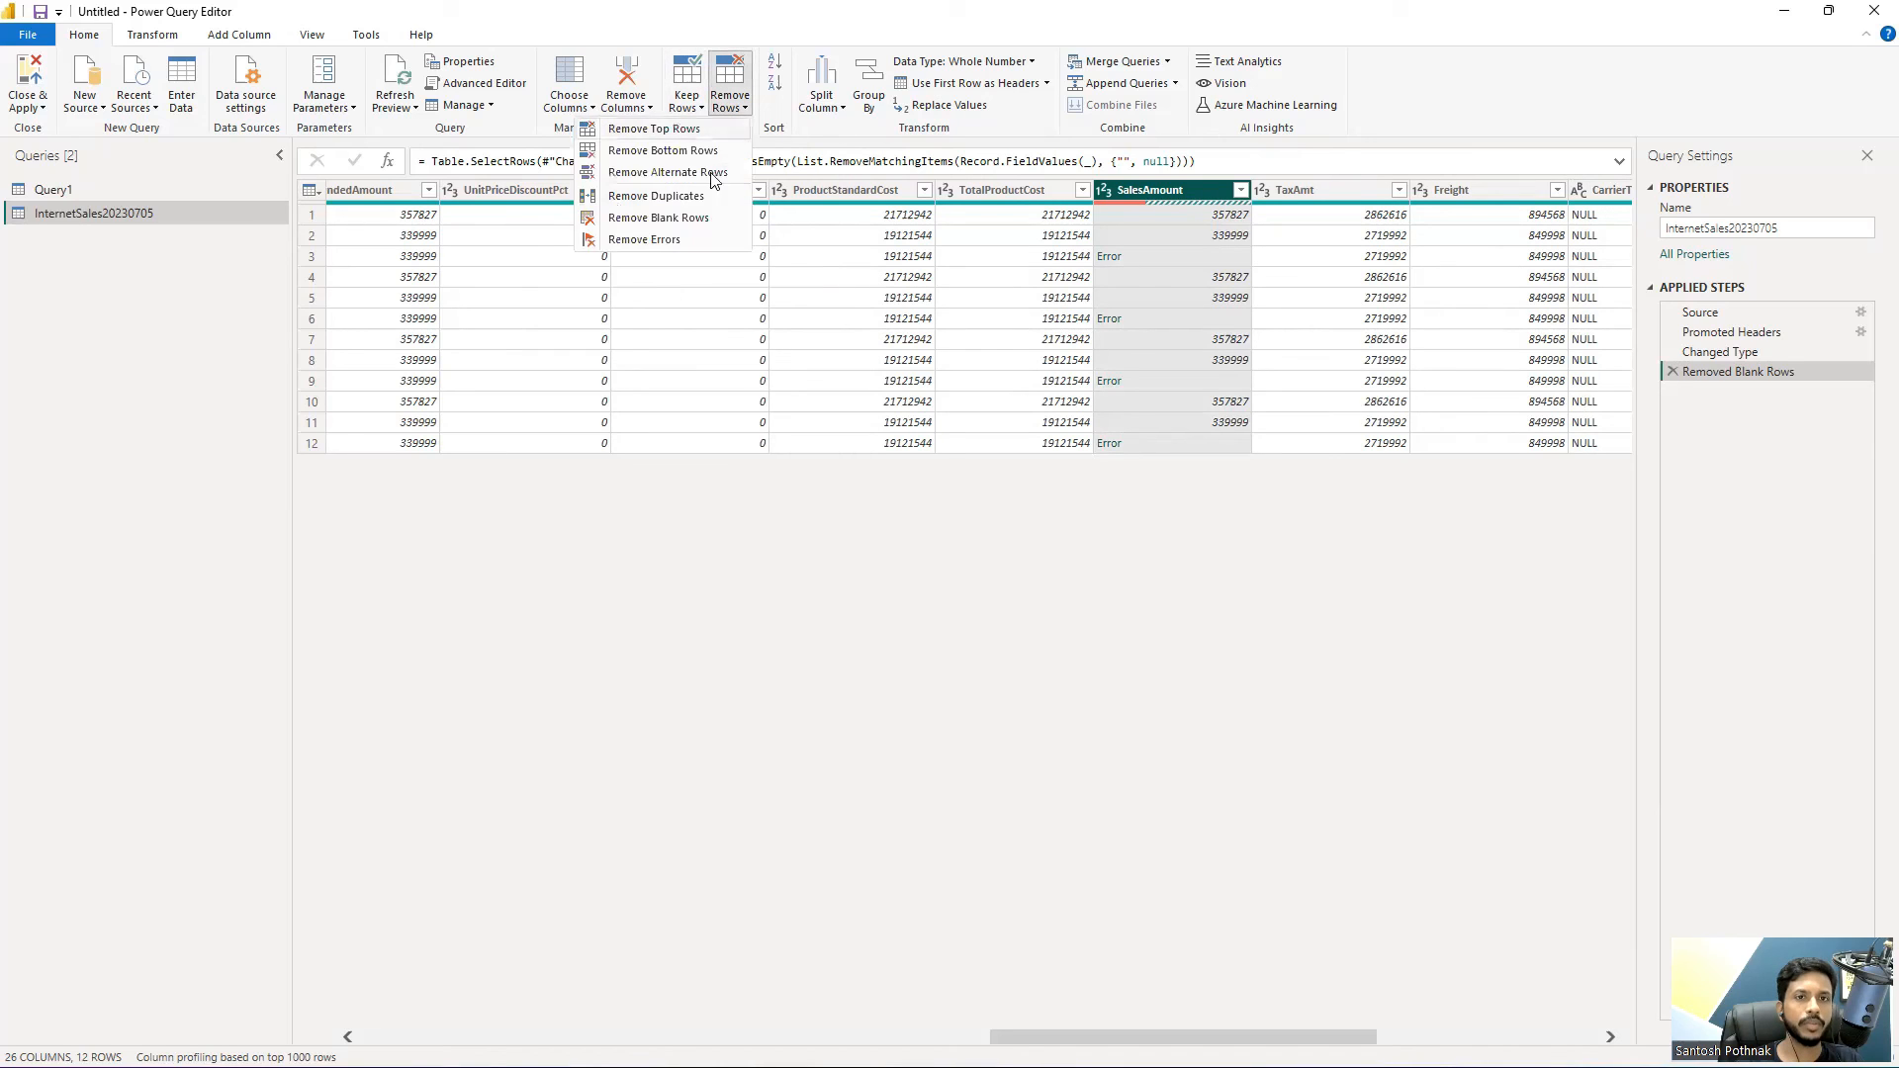
left_click(692, 238)
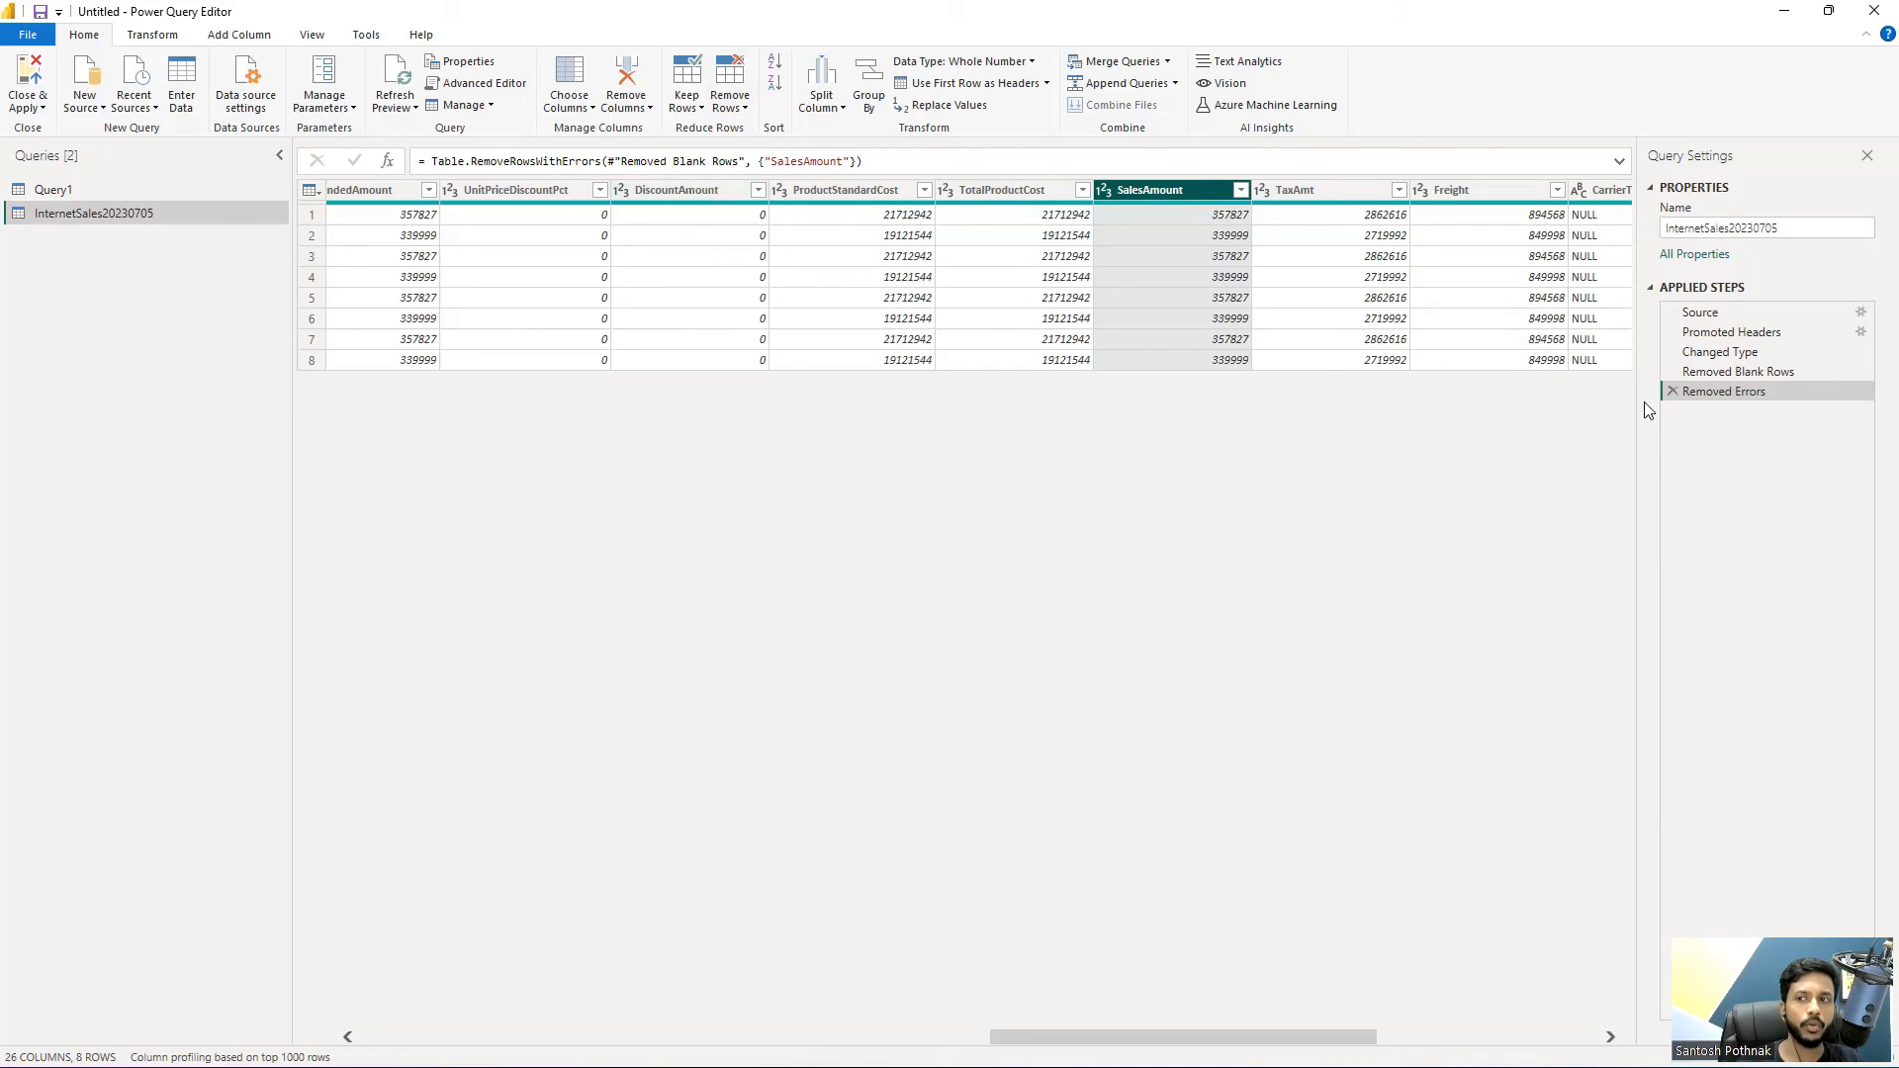
left_click(1672, 390)
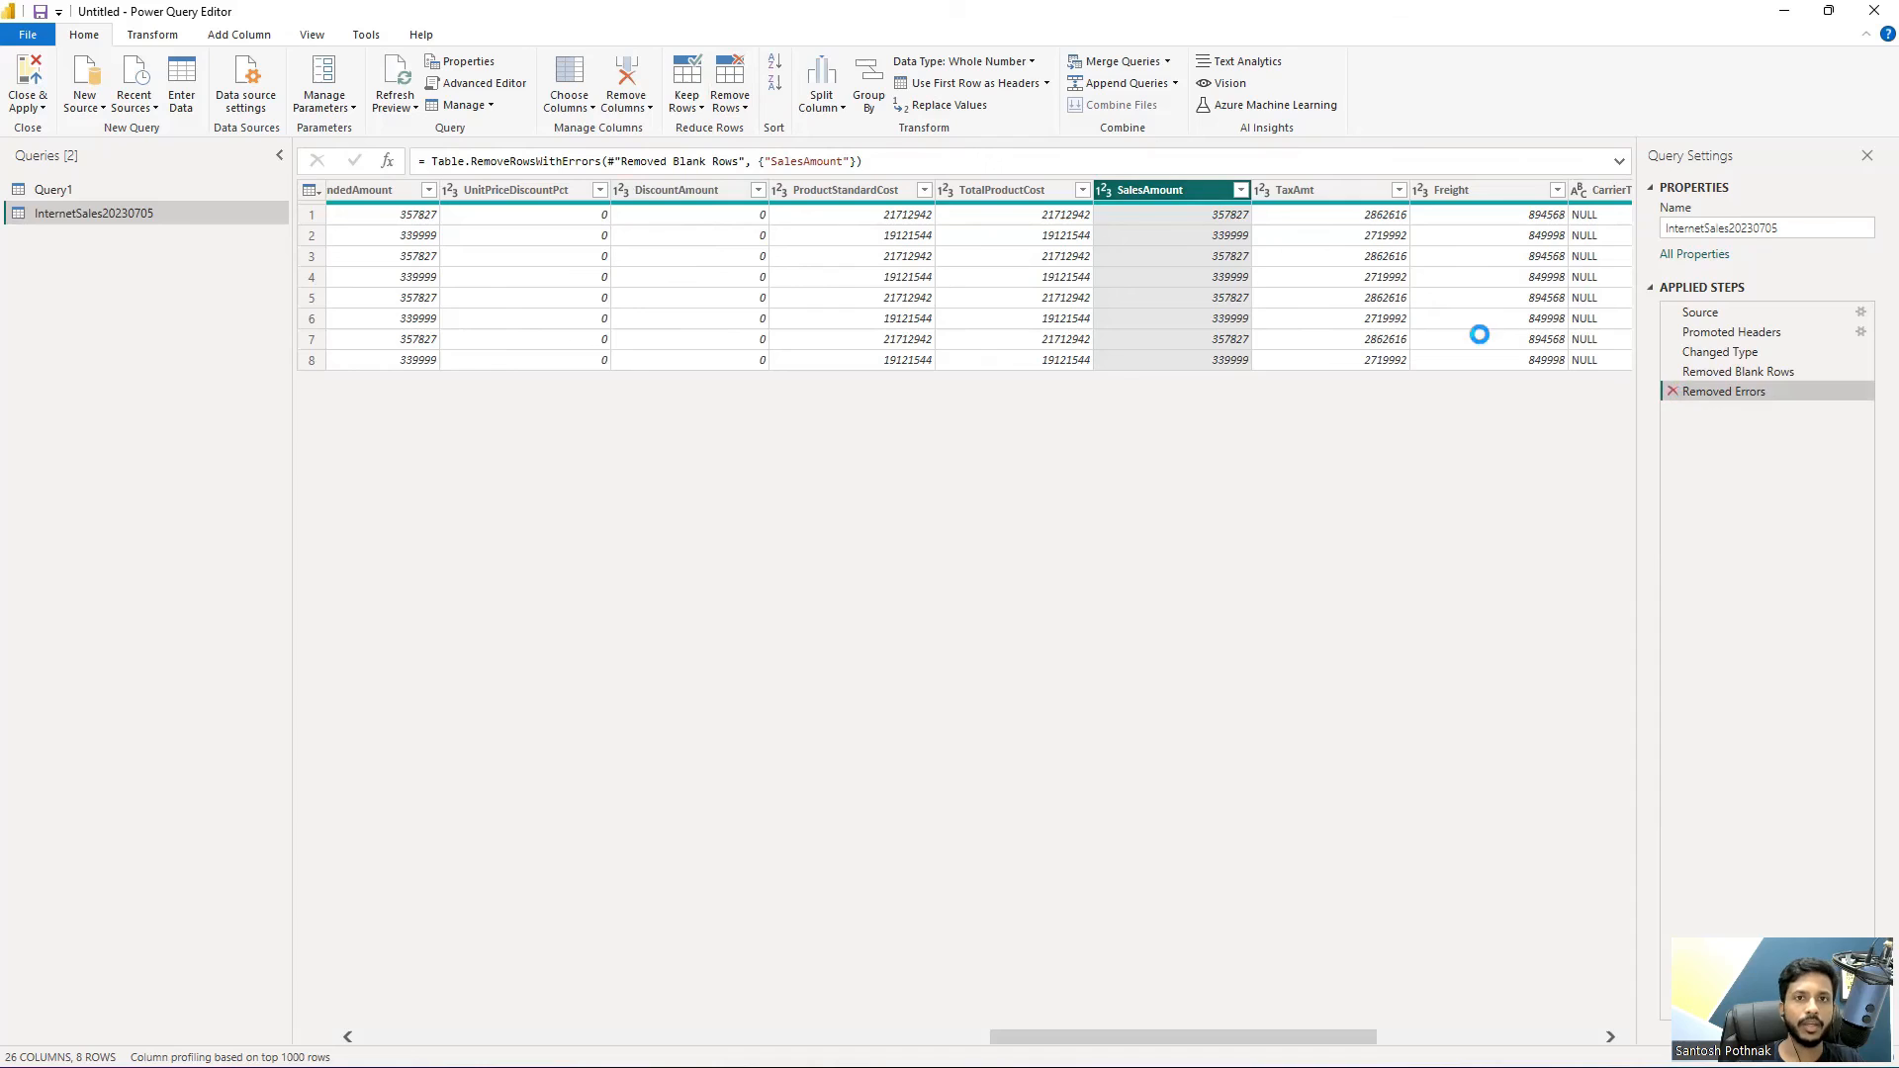
Keep only the rows with errors in the SalesAmount column of InternetSales20230705.
left_click(686, 104)
left_click(669, 213)
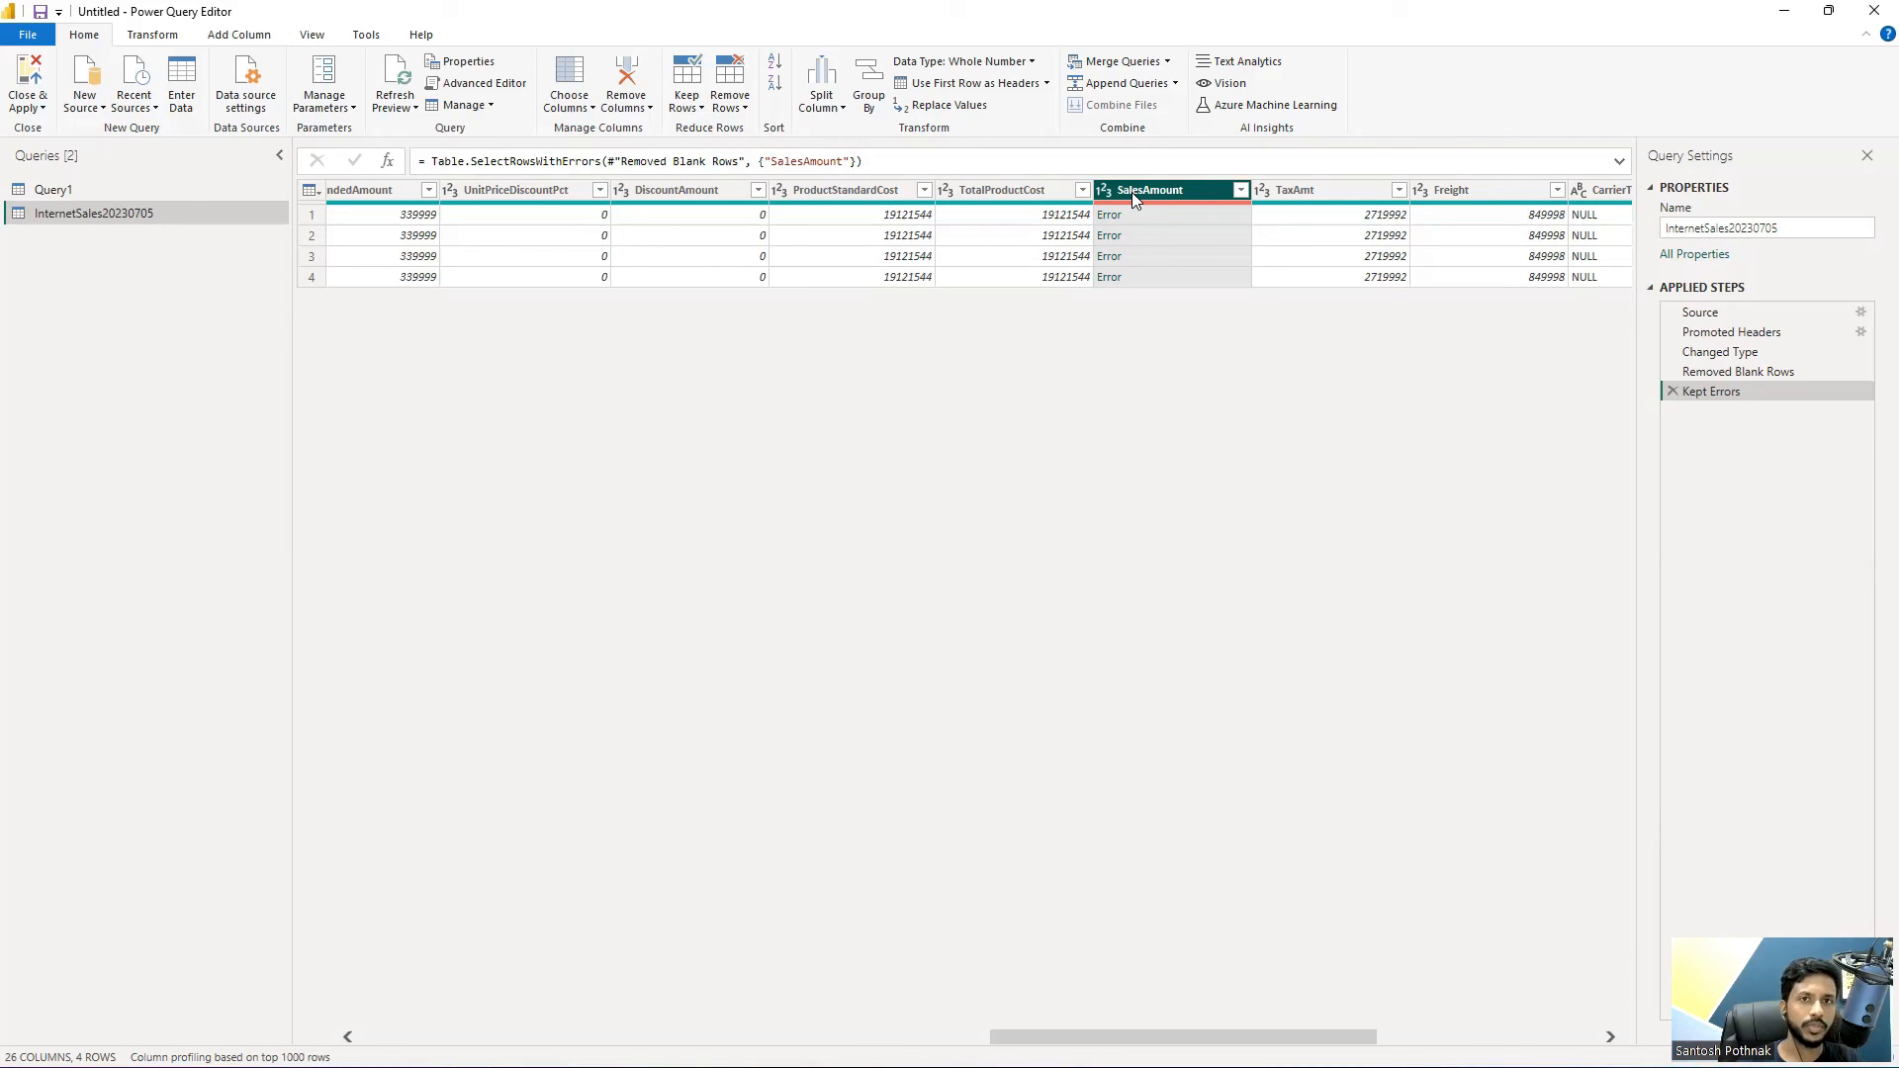
left_click(719, 113)
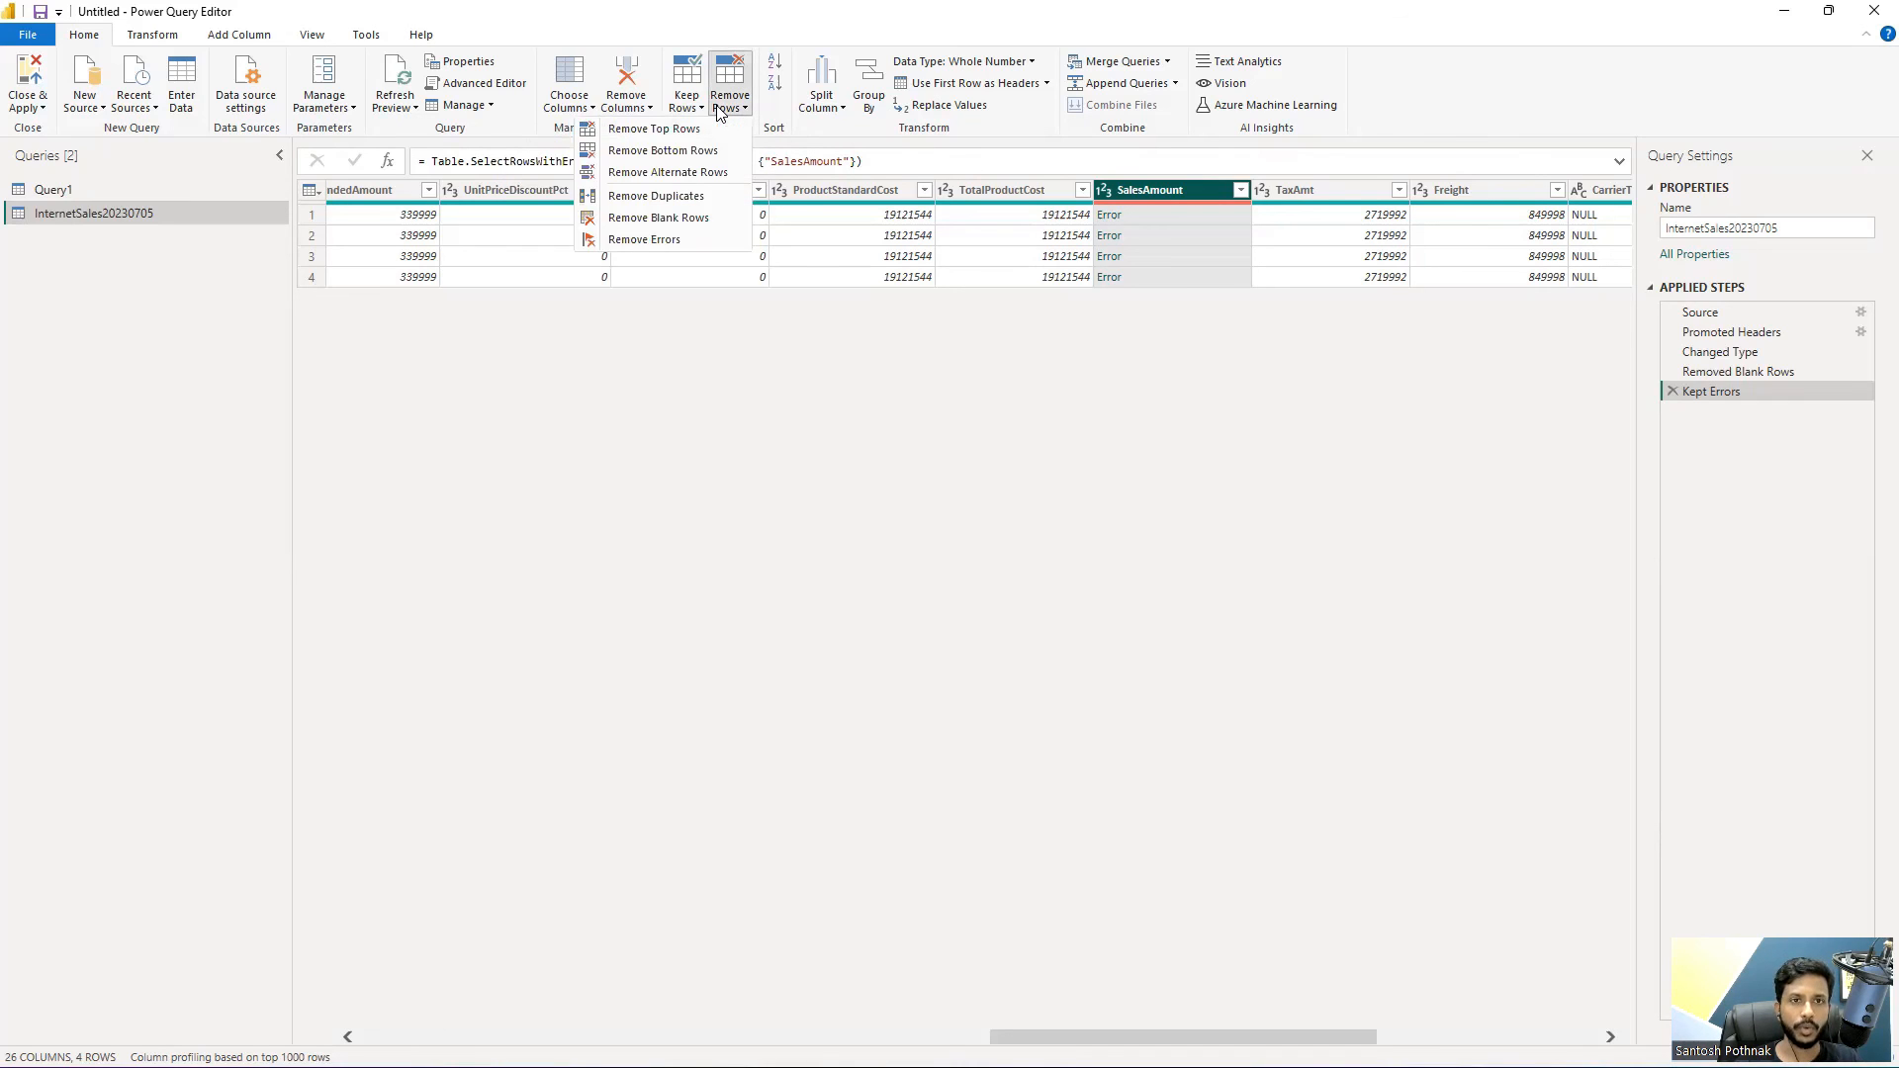
left_click(839, 655)
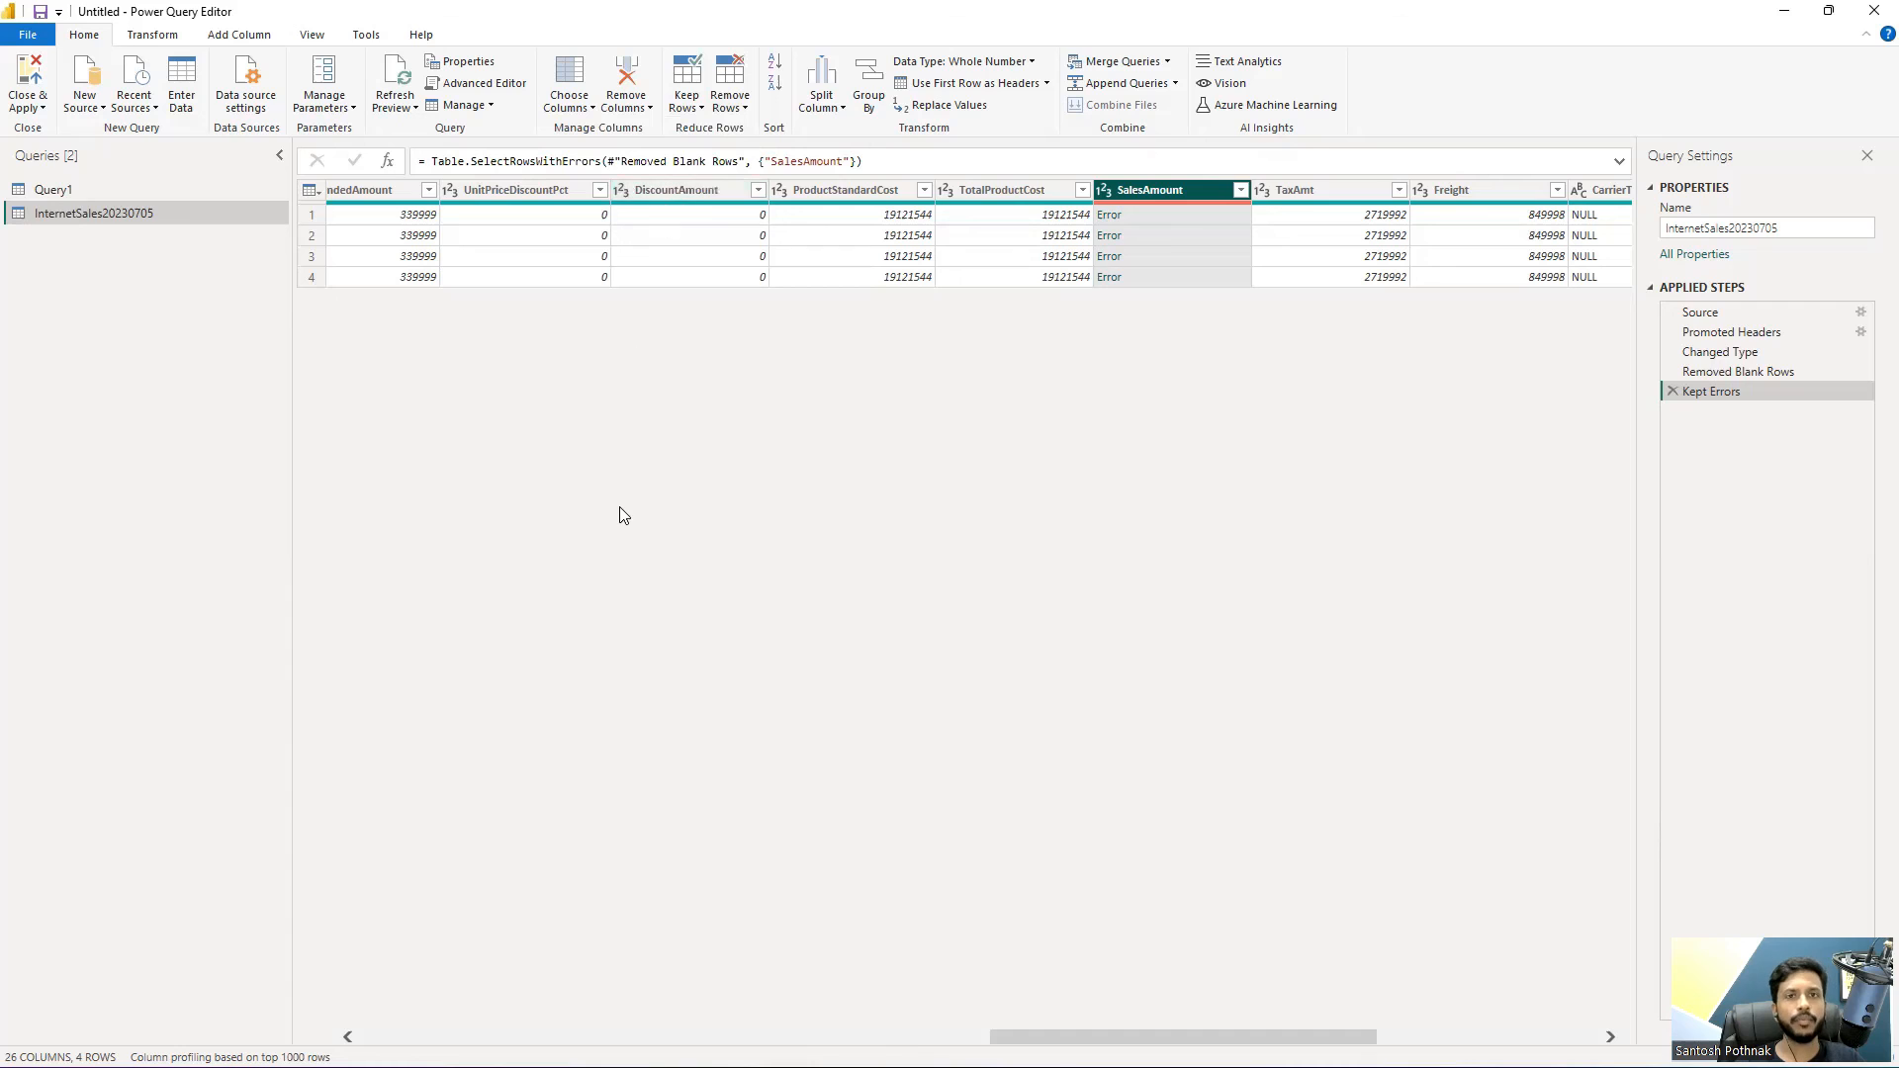